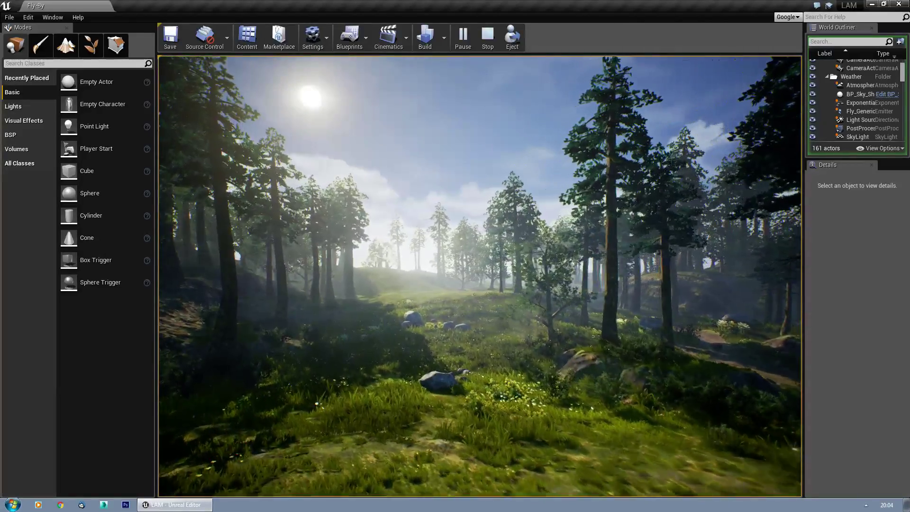
Stop the play session of the Fly-By level and open the Lu_test level
key("Escape")
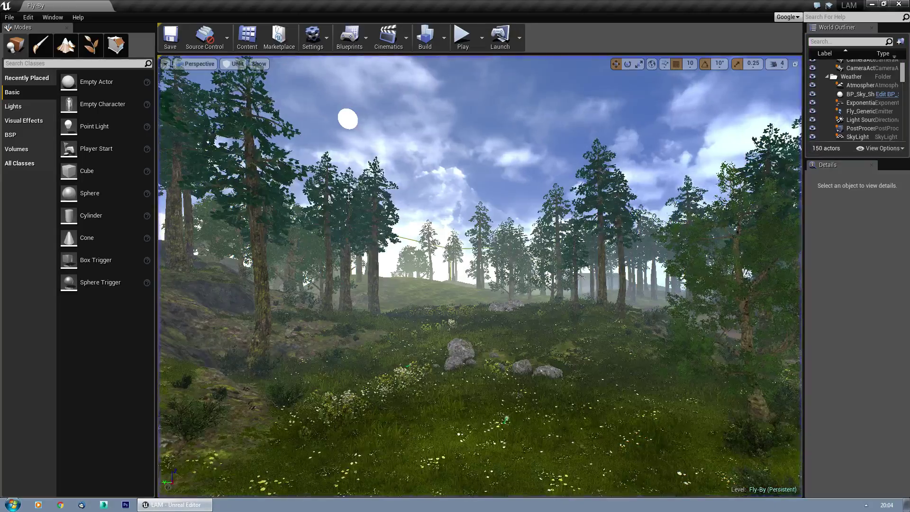
right_click_drag(348, 196, 374, 222)
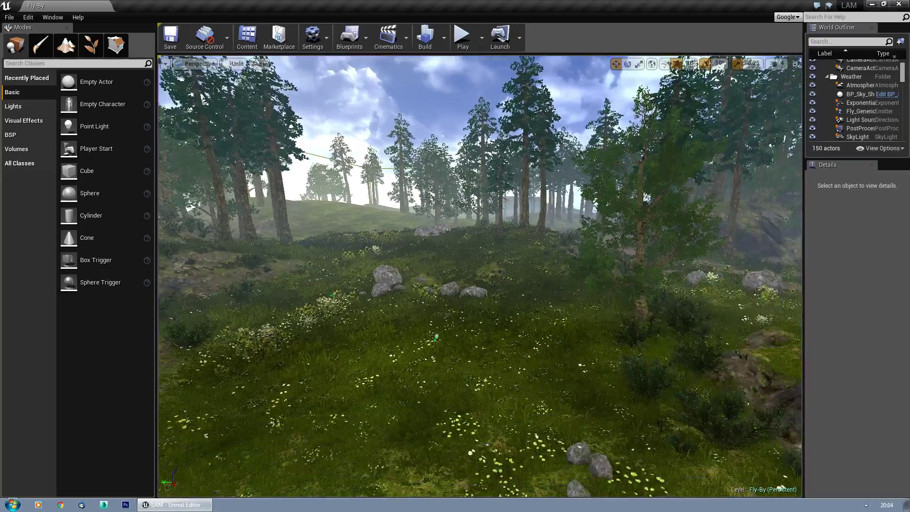
left_click(8, 17)
mouse_move(42, 266)
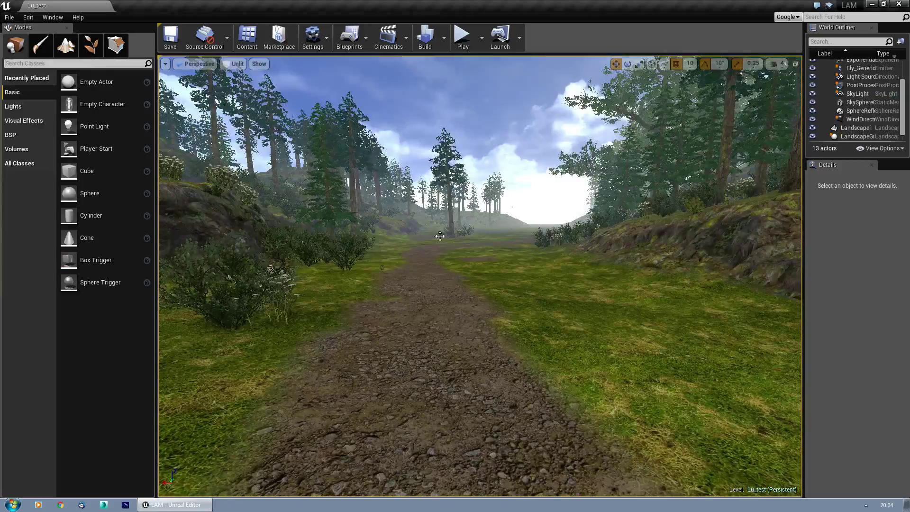
Delete the existing landscape from the Lu_test level and save the level
mouse_move(341, 303)
right_mouse_down()
mouse_move(407, 318)
mouse_move(360, 320)
mouse_move(471, 327)
mouse_move(346, 313)
right_mouse_up()
key("w")
key("s")
mouse_move(545, 360)
right_mouse_down()
mouse_move(461, 331)
mouse_move(548, 304)
right_mouse_up()
left_click(461, 331)
key("Delete")
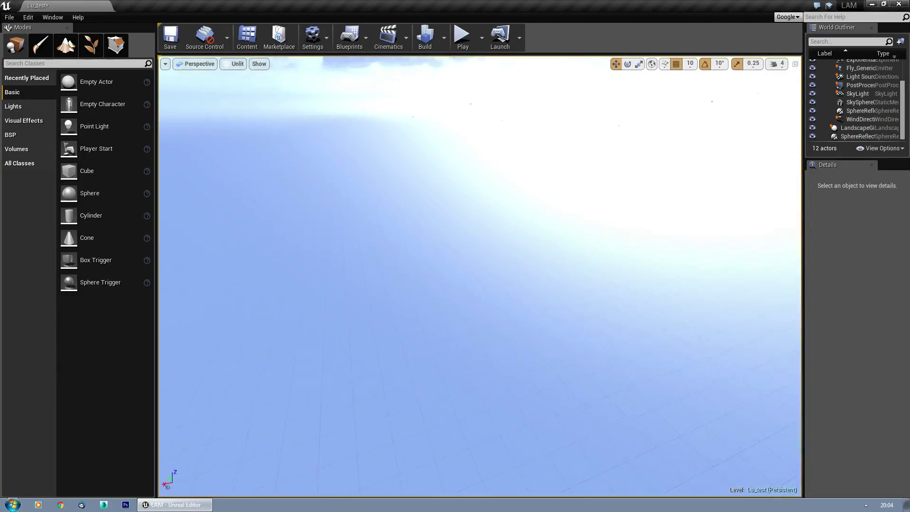
right_click_drag(468, 263, 437, 237)
left_click(171, 45)
Switch to Landscape mode and frame the new landscape's preview grid in the viewport
mouse_move(215, 232)
right_mouse_down()
mouse_move(215, 223)
mouse_move(215, 232)
right_mouse_up()
left_click(66, 45)
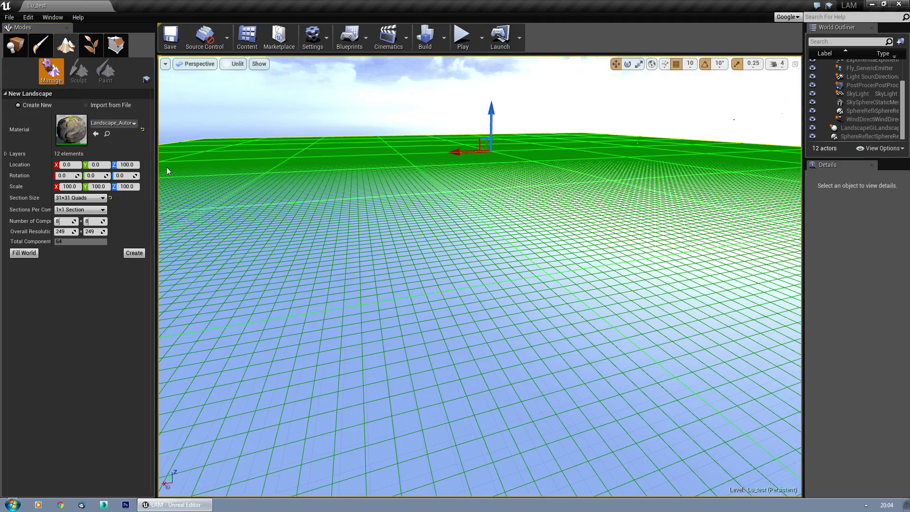
mouse_move(420, 218)
right_mouse_down()
mouse_move(420, 284)
mouse_move(420, 199)
mouse_move(419, 225)
right_mouse_up()
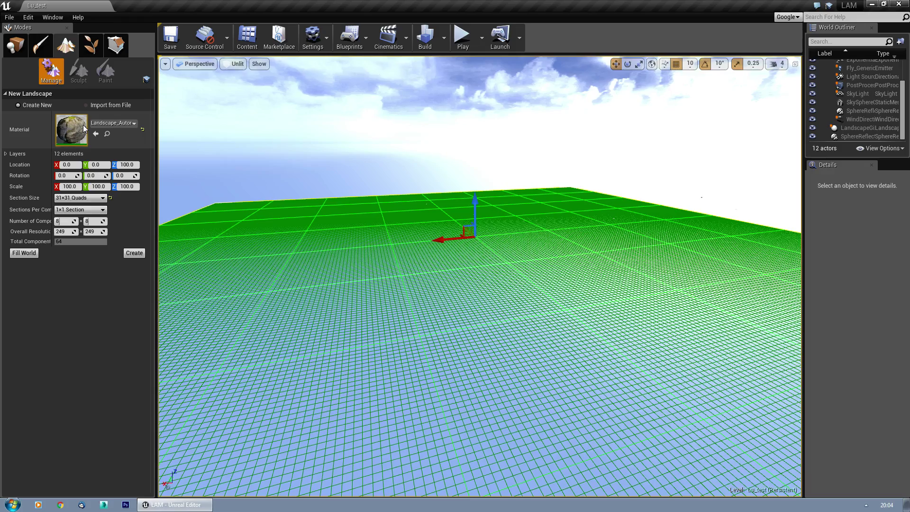
right_click_drag(335, 252, 341, 334)
Delete the old Luos material instance from the LandscapeAutoMaterial folder in the Content Browser
left_click_drag(909, 119, 665, 120)
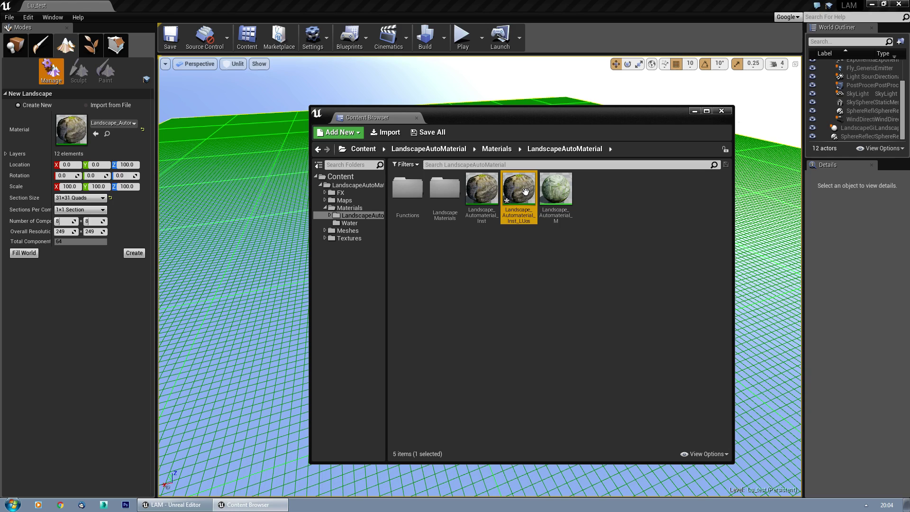
key("Delete")
left_click(403, 421)
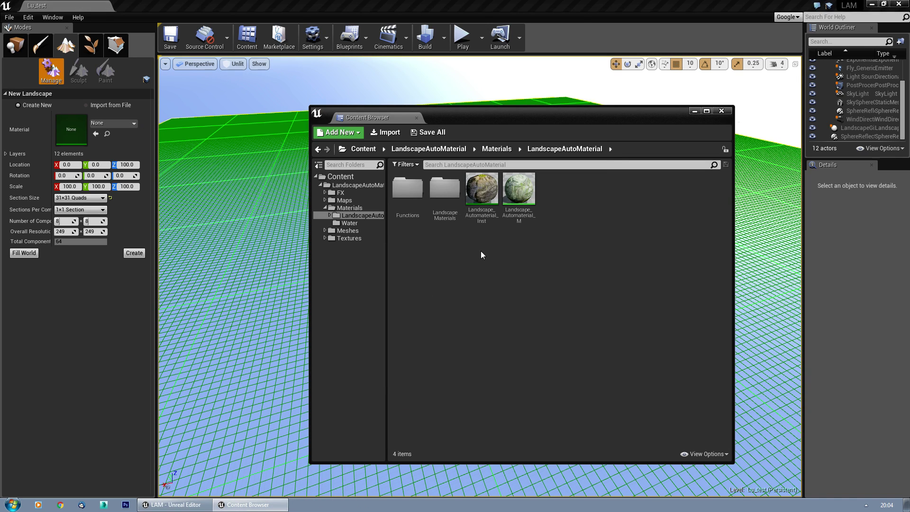
Duplicate Landscape_Automaterial_Inst and name the copy Landscape_Automaterial_Inst_Luos
right_click(479, 191)
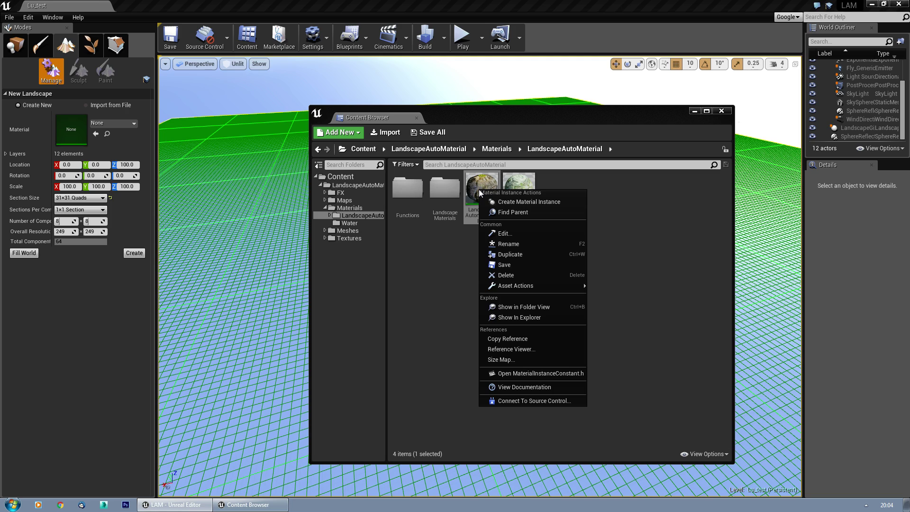
left_click(516, 254)
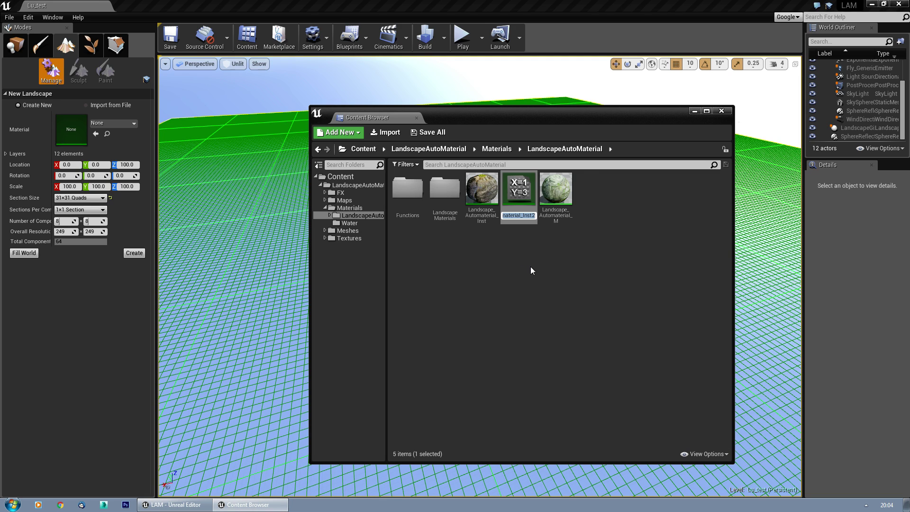
key("BackSpace")
type("_Luy")
key("BackSpace")
type("os")
key("Return")
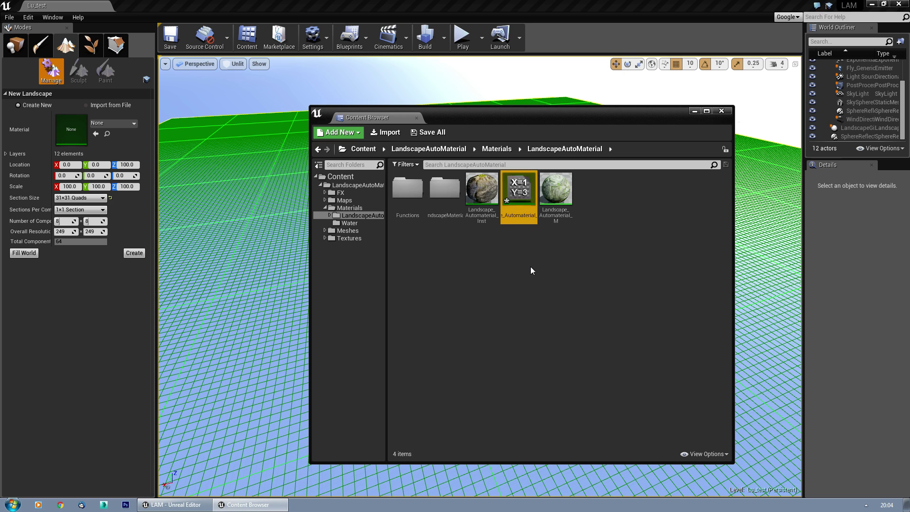
Set Planar_Foliage_Generation_Density to 0 in Landscape_Automaterial_Inst_Luos, then save and close the material instance
double_click(511, 199)
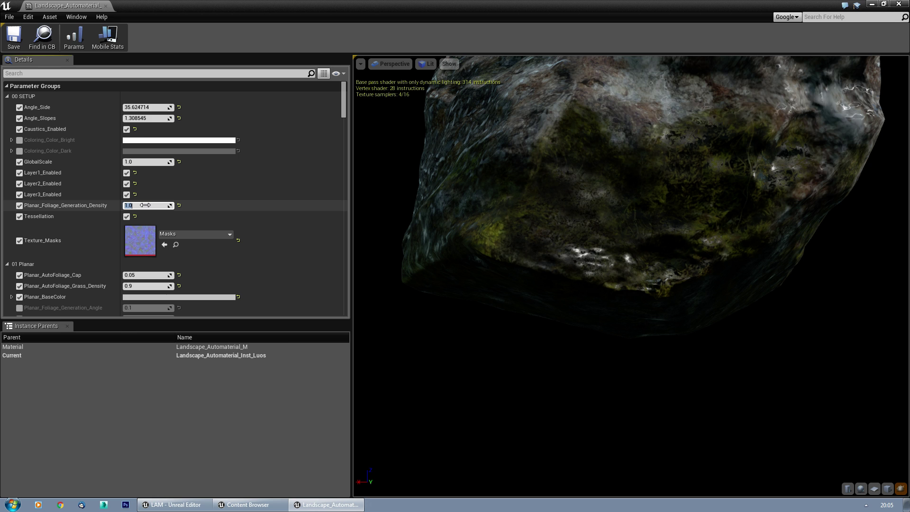
type("0")
key("Return")
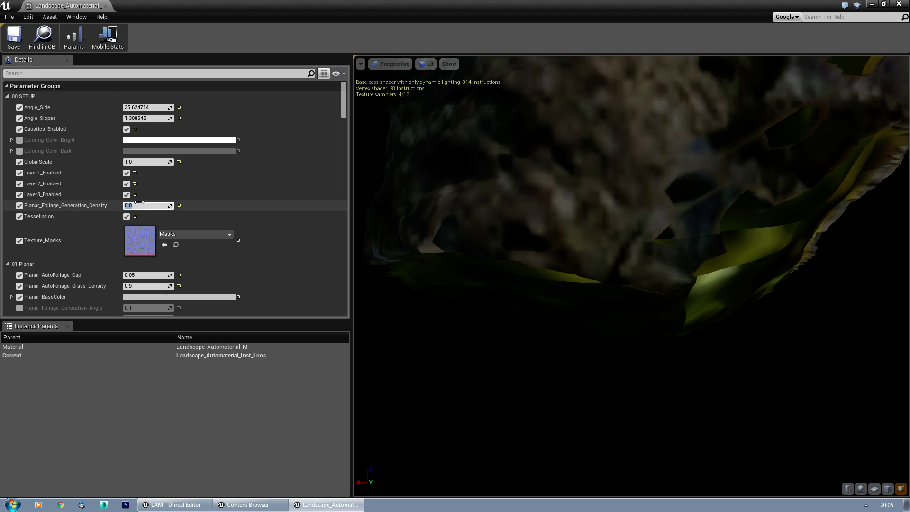
right_click_drag(607, 219, 607, 220)
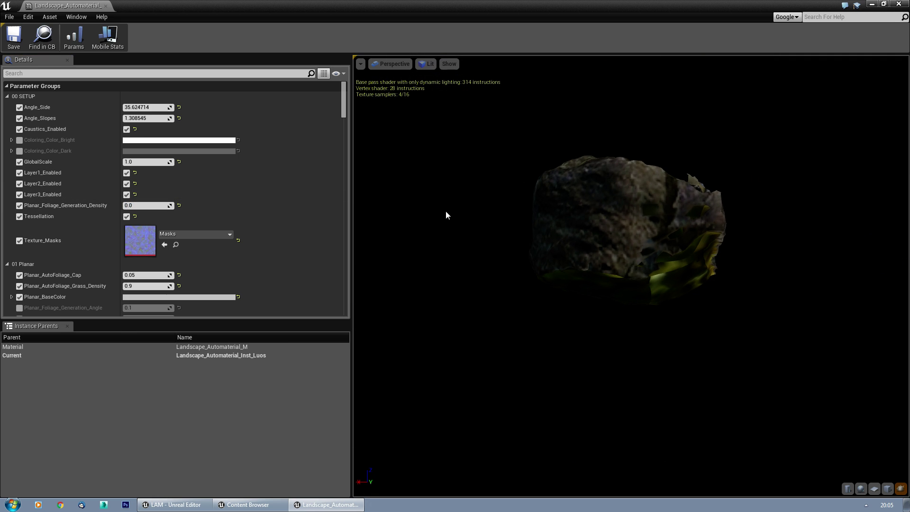
left_click(13, 42)
left_click(906, 5)
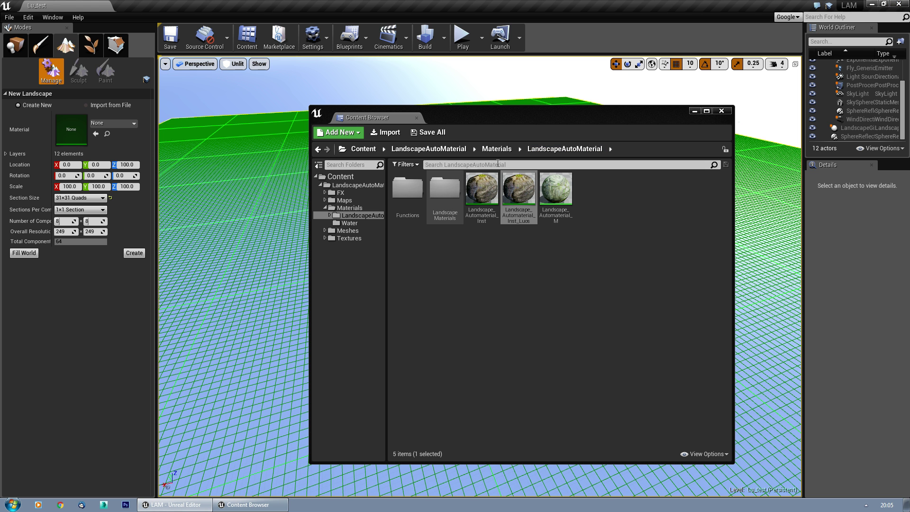
Assign Landscape_Automaterial_Inst_Luos as the new landscape's material, create the landscape and close the Content Browser
left_click_drag(519, 189, 78, 134)
left_click(96, 135)
left_click(130, 253)
left_click(721, 111)
Set the viewport camera speed to 6 and frame the whole new landscape
right_click_drag(707, 93, 616, 151)
left_click(776, 63)
left_click_drag(797, 86, 807, 87)
right_click_drag(785, 125, 891, 90)
right_click_drag(767, 142, 568, 152)
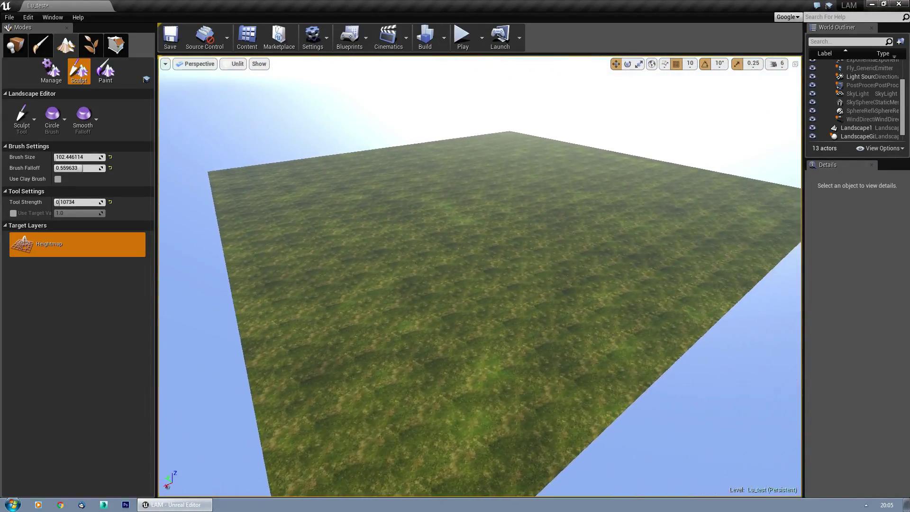
right_click_drag(388, 240, 412, 241)
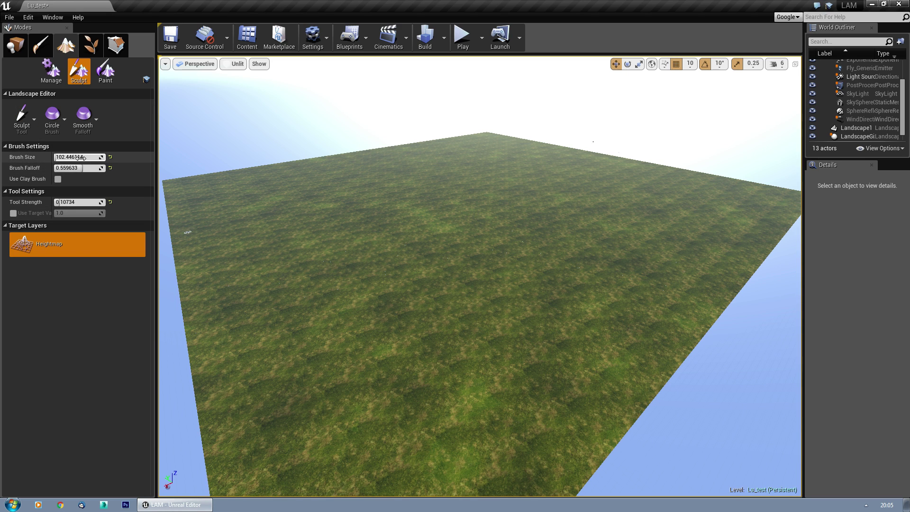
With brush size about 4378 and tool strength about 0.117, sculpt gentle rises along the landscape's far edge and across its near part
mouse_move(64, 157)
left_mouse_down()
mouse_move(78, 157)
mouse_move(81, 179)
mouse_move(106, 169)
mouse_move(152, 191)
left_mouse_up()
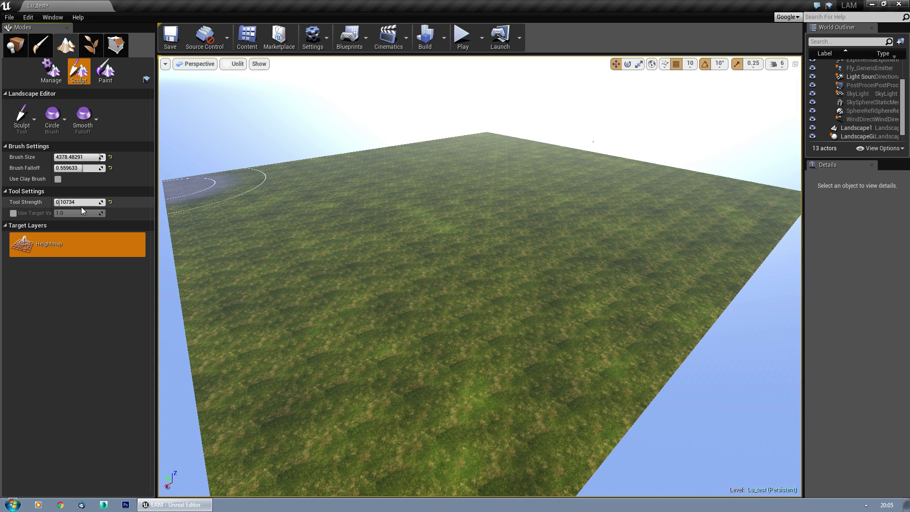
left_click_drag(81, 207, 71, 207)
mouse_move(175, 188)
left_mouse_down()
mouse_move(227, 192)
mouse_move(196, 185)
mouse_move(466, 139)
left_mouse_up()
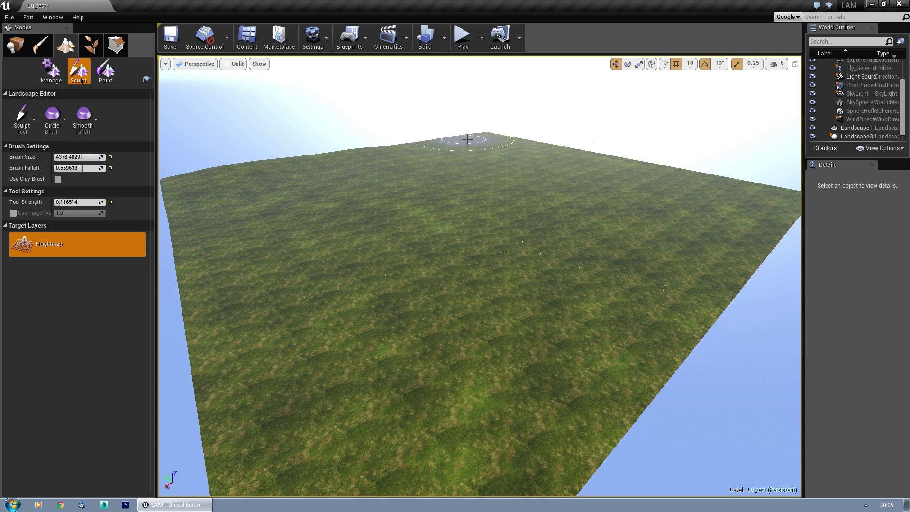
mouse_move(650, 205)
right_mouse_down()
mouse_move(611, 214)
mouse_move(568, 251)
right_mouse_up()
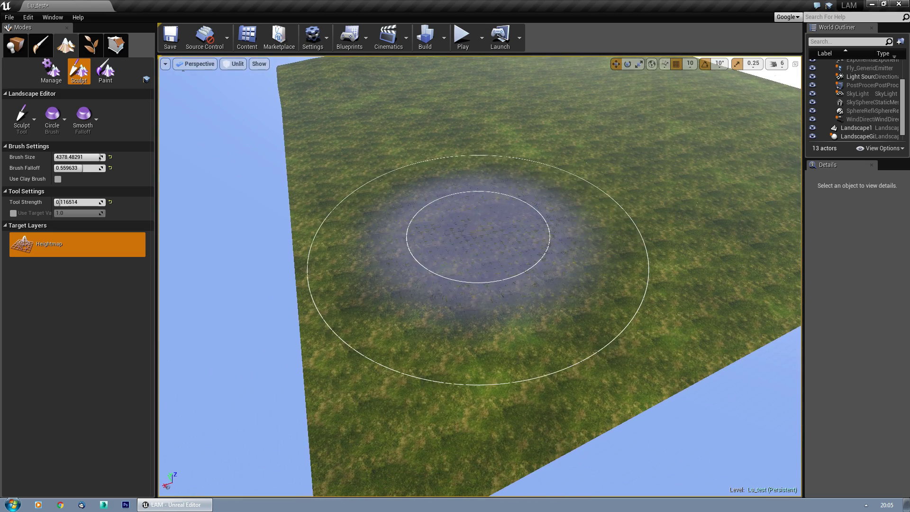
left_click_drag(477, 236, 399, 277)
right_click_drag(552, 209, 564, 193)
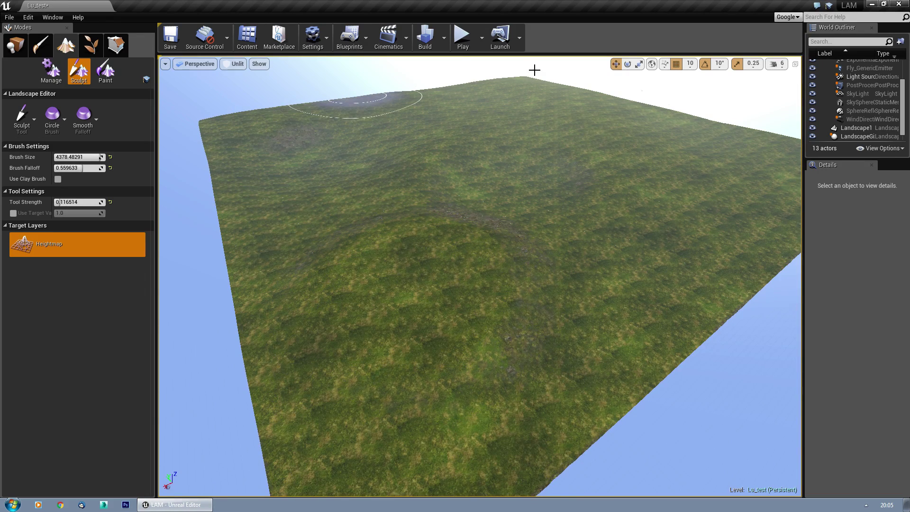
right_click_drag(650, 231, 682, 228)
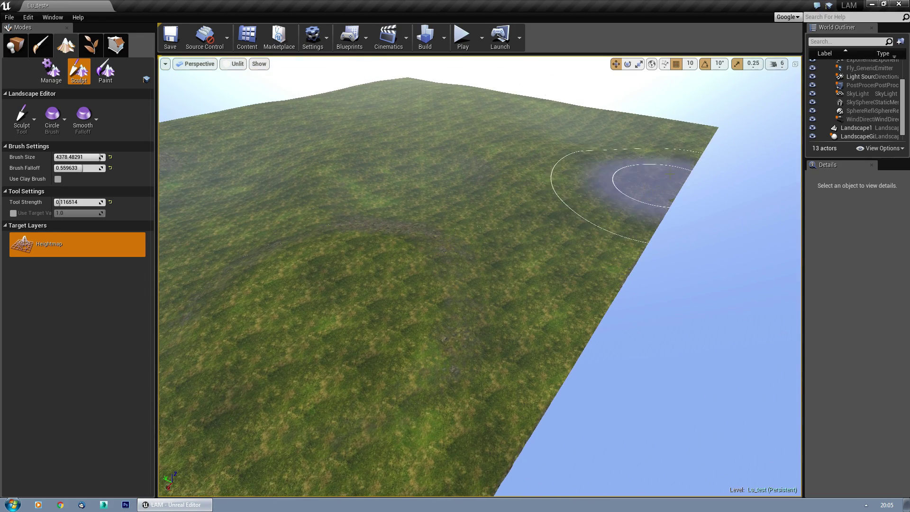
right_click_drag(524, 111, 463, 204)
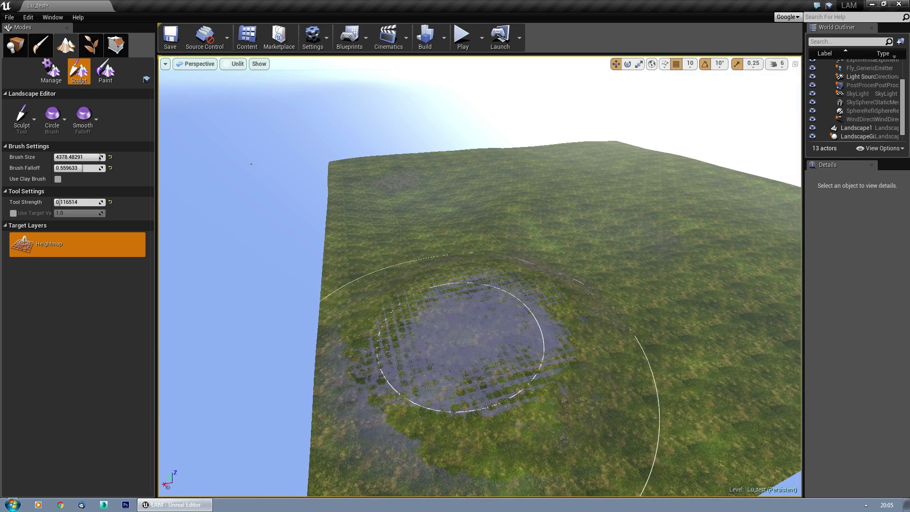
Lower the terrain beside the gentle rise near the landscape's edge using the Sculpt tool
mouse_move(396, 189)
right_mouse_down()
mouse_move(502, 187)
mouse_move(502, 165)
right_mouse_up()
key("s")
key("w")
mouse_move(416, 298)
left_mouse_down("shift")
mouse_move(398, 368)
mouse_move(444, 372)
mouse_move(434, 365)
mouse_move(538, 265)
mouse_move(365, 312)
left_mouse_up("shift")
key("d")
mouse_move(365, 313)
right_mouse_down()
mouse_move(322, 265)
mouse_move(294, 260)
right_mouse_up()
mouse_move(436, 293)
right_mouse_down()
mouse_move(327, 274)
mouse_move(331, 300)
mouse_move(397, 298)
mouse_move(379, 294)
mouse_move(379, 360)
mouse_move(417, 332)
mouse_move(360, 327)
right_mouse_up()
key("s")
key("e")
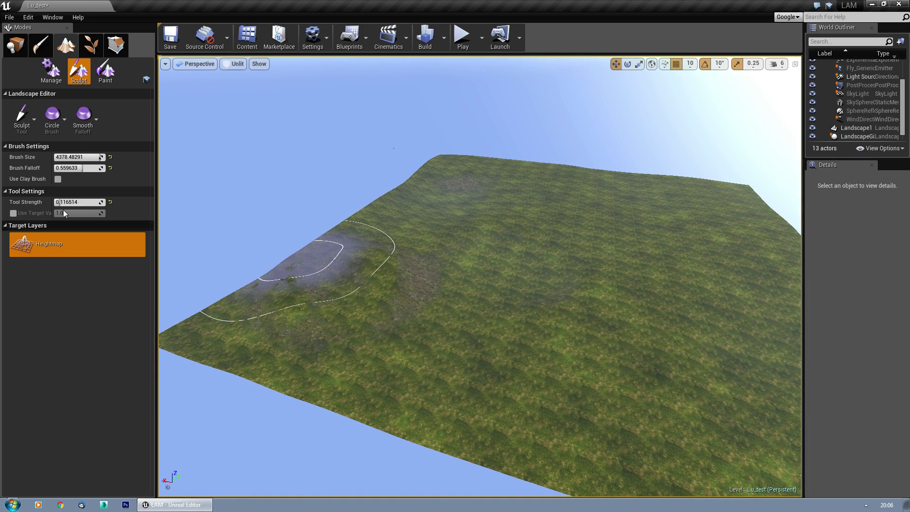
Use linear falloff, brush size about 2138, brush falloff 0.11 and tool strength 0.511 to raise a steep rocky hill at the near corner
left_click(81, 118)
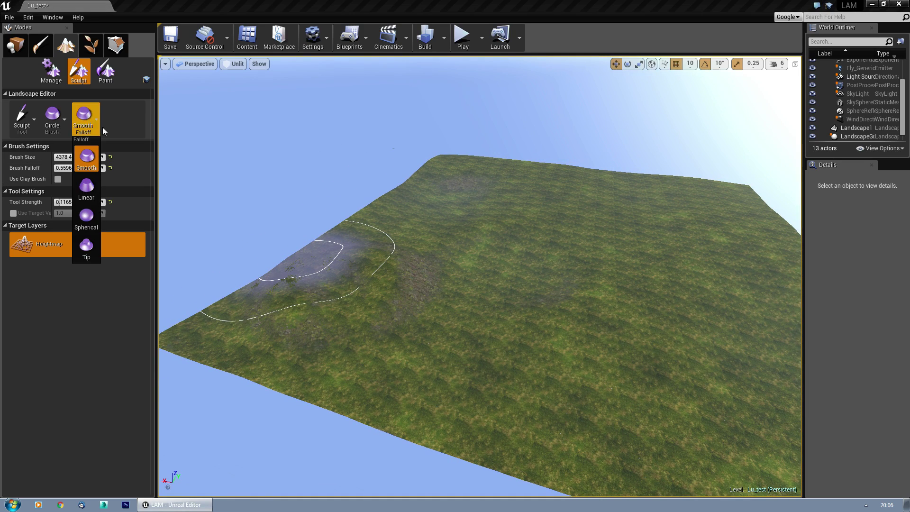
left_click(92, 191)
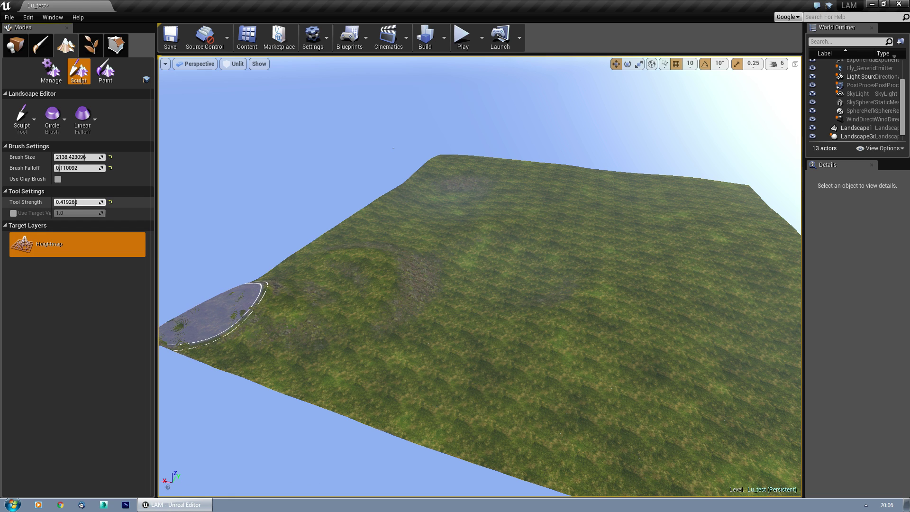
left_click_drag(79, 201, 80, 202)
left_click_drag(204, 305, 206, 303)
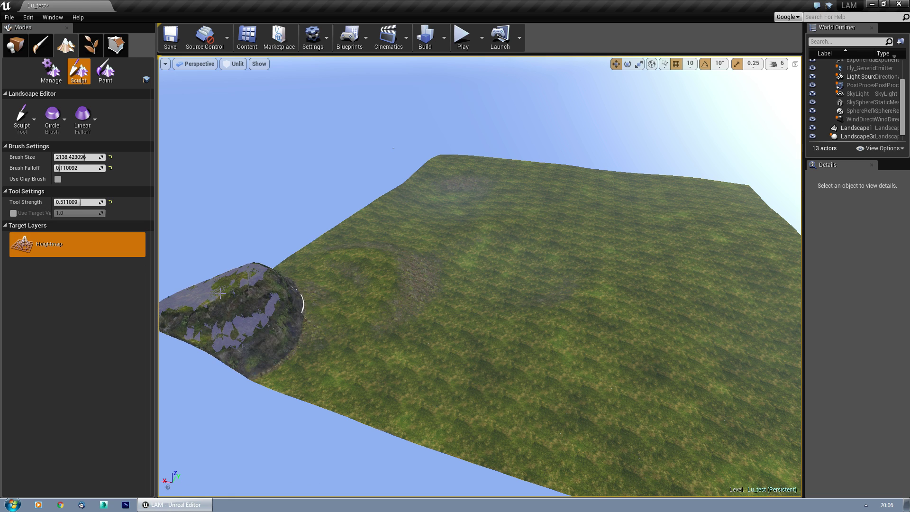
Sculpt a row of steep rocky hills along the landscape edge, starting from the corner hill
right_click_drag(279, 281, 260, 282)
mouse_move(426, 208)
right_mouse_down()
mouse_move(408, 236)
mouse_move(427, 209)
mouse_move(367, 263)
right_mouse_up()
left_click_drag(368, 243, 593, 240)
mouse_move(572, 278)
right_mouse_down()
mouse_move(578, 157)
mouse_move(573, 204)
mouse_move(618, 164)
mouse_move(573, 199)
mouse_move(574, 161)
mouse_move(590, 322)
right_mouse_up()
key("w")
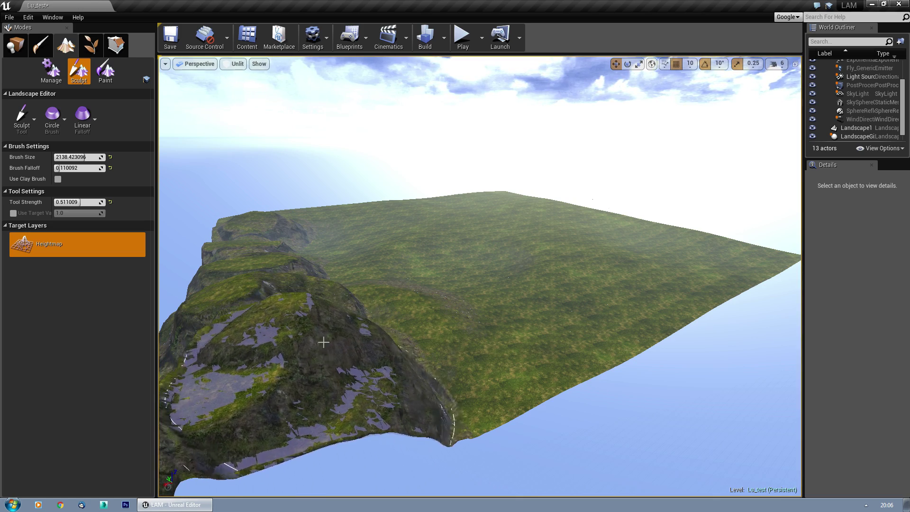
Raise separate rocky hills near the landscape's far corner and along the opposite edge
mouse_move(372, 334)
right_mouse_down()
mouse_move(372, 289)
mouse_move(371, 307)
mouse_move(364, 301)
mouse_move(377, 242)
right_mouse_up()
key("q")
key("s")
mouse_move(374, 279)
right_mouse_down()
mouse_move(424, 299)
mouse_move(429, 363)
mouse_move(467, 350)
mouse_move(398, 379)
mouse_move(406, 346)
right_mouse_up()
key("w")
key("s")
key("w")
key("s")
key("e")
key("s")
mouse_move(493, 356)
right_mouse_down()
mouse_move(487, 277)
mouse_move(483, 338)
right_mouse_up()
mouse_move(341, 327)
right_mouse_down()
mouse_move(400, 283)
mouse_move(381, 287)
mouse_move(389, 287)
right_mouse_up()
key("w")
left_click_drag(434, 178, 453, 191)
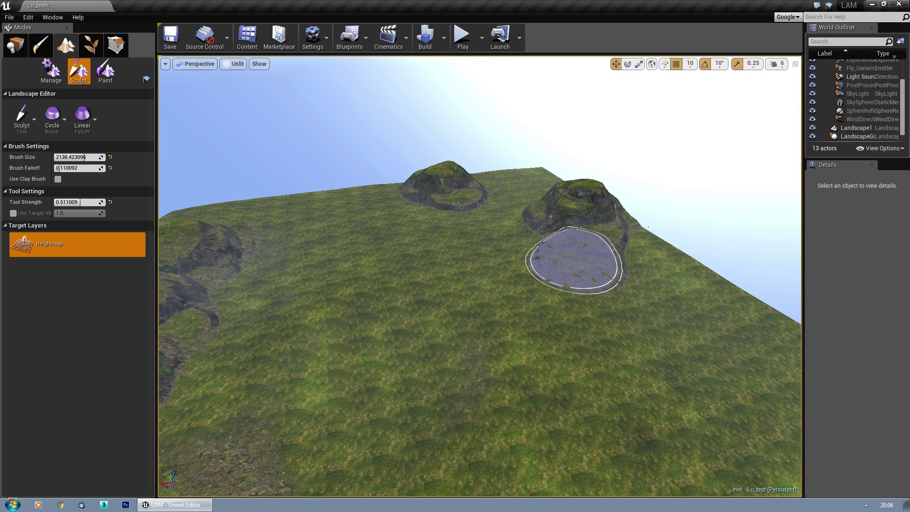
left_click_drag(599, 279, 611, 272)
Extend the rocky hills along the opposite edge down to the landscape's corner
mouse_move(526, 318)
right_mouse_down()
mouse_move(597, 358)
mouse_move(590, 348)
right_mouse_up()
key("s")
left_click_drag(514, 193, 545, 184)
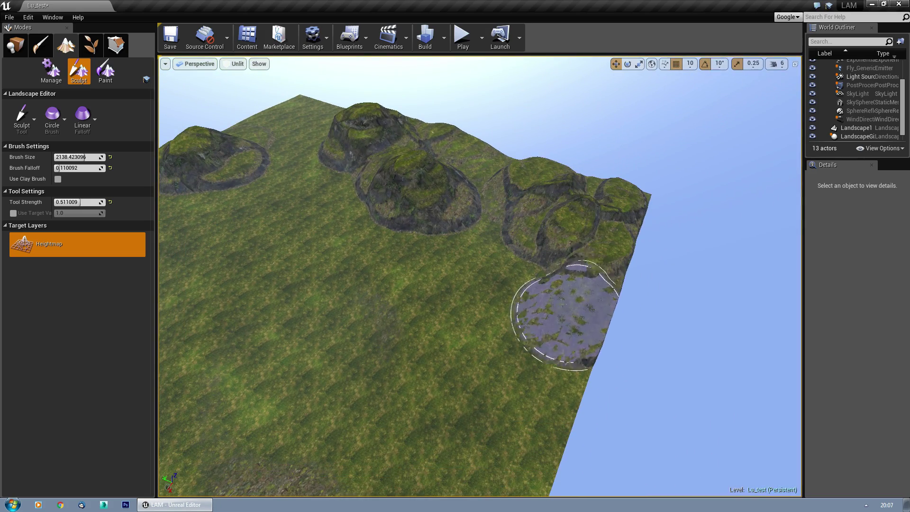
left_click_drag(486, 214, 600, 211)
Build up taller overlapping rocky peaks among the hills along the landscape's border
mouse_move(601, 211)
right_mouse_down()
mouse_move(479, 204)
mouse_move(323, 211)
mouse_move(389, 227)
right_mouse_up()
key("w")
right_click_drag(552, 322, 365, 279)
right_click_drag(653, 270, 441, 258)
left_click_drag(602, 310, 670, 306)
right_click_drag(670, 306, 464, 260)
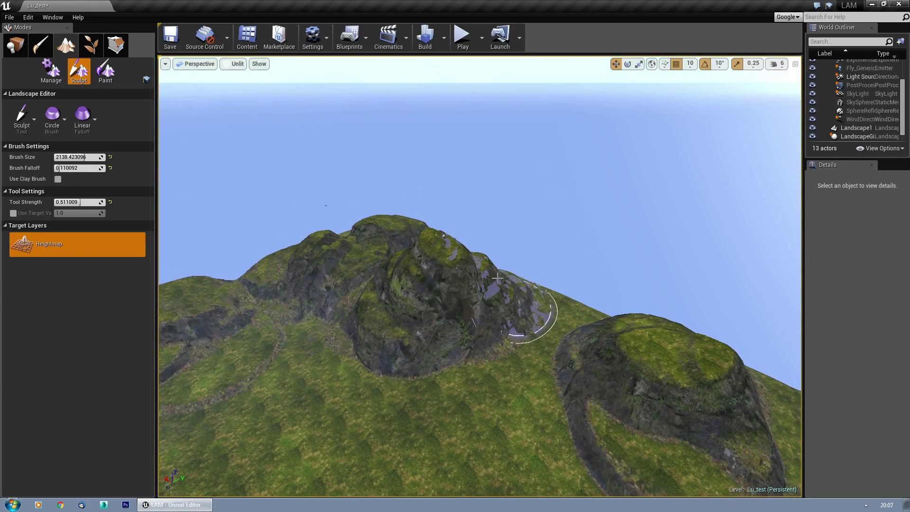
Fill the gaps between the border hills with more steep terrain, leaving a flat grassy valley in the middle
right_click_drag(555, 321, 725, 284)
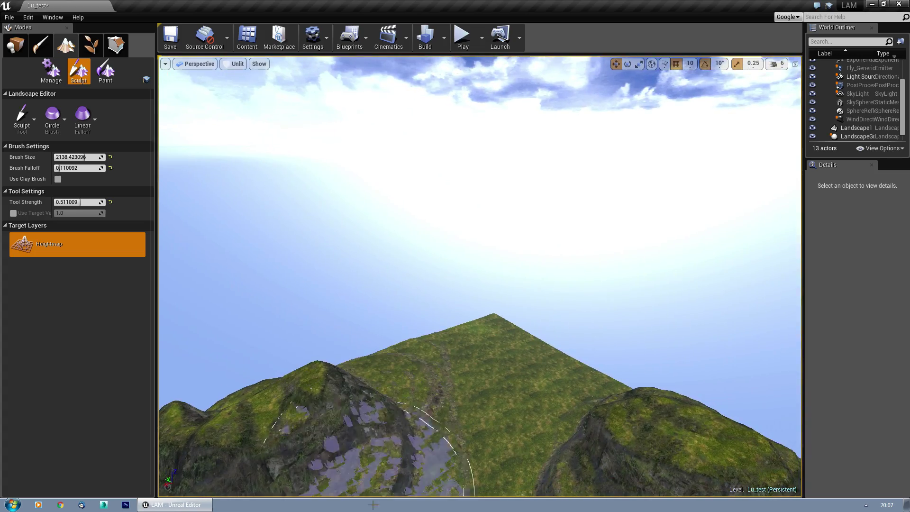
right_click_drag(433, 268, 279, 263)
mouse_move(464, 208)
right_mouse_down()
mouse_move(462, 246)
mouse_move(478, 237)
mouse_move(455, 223)
mouse_move(464, 207)
right_mouse_up()
right_click_drag(392, 257, 367, 246)
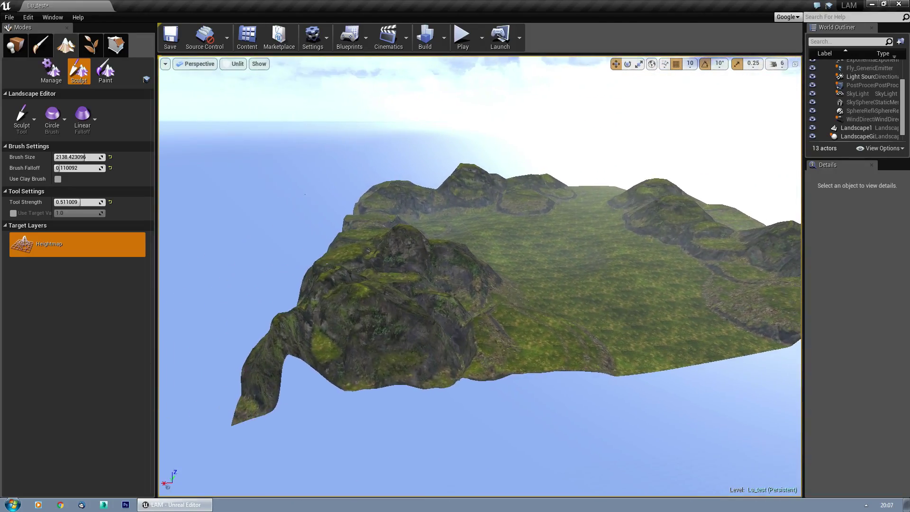
right_click_drag(490, 271, 487, 289)
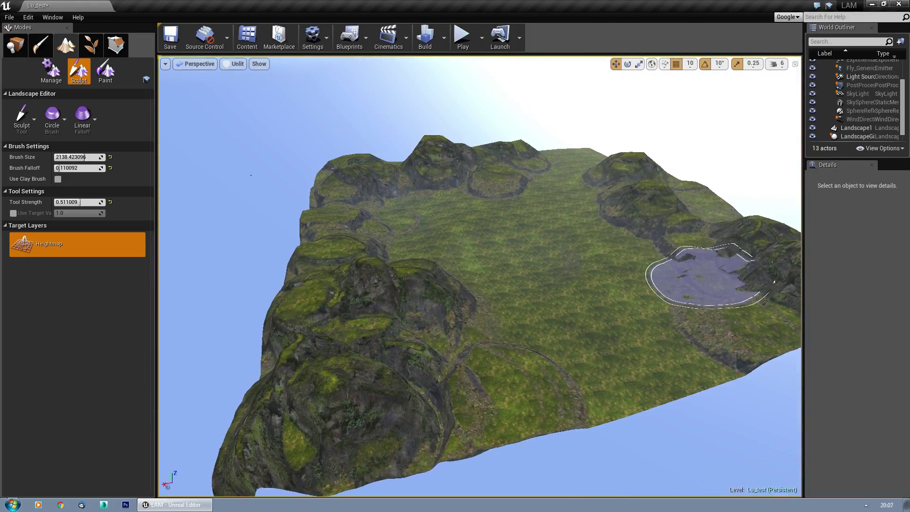
right_click_drag(698, 277, 750, 253)
right_click_drag(579, 267, 345, 288)
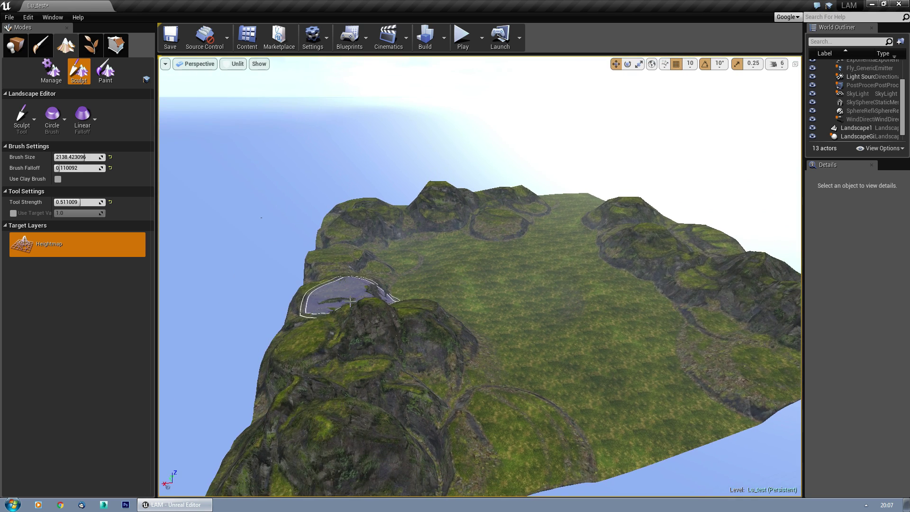
Soften the rocky hills along the near stretch of the landscape's border with the Smooth tool
left_click(15, 124)
left_click(61, 167)
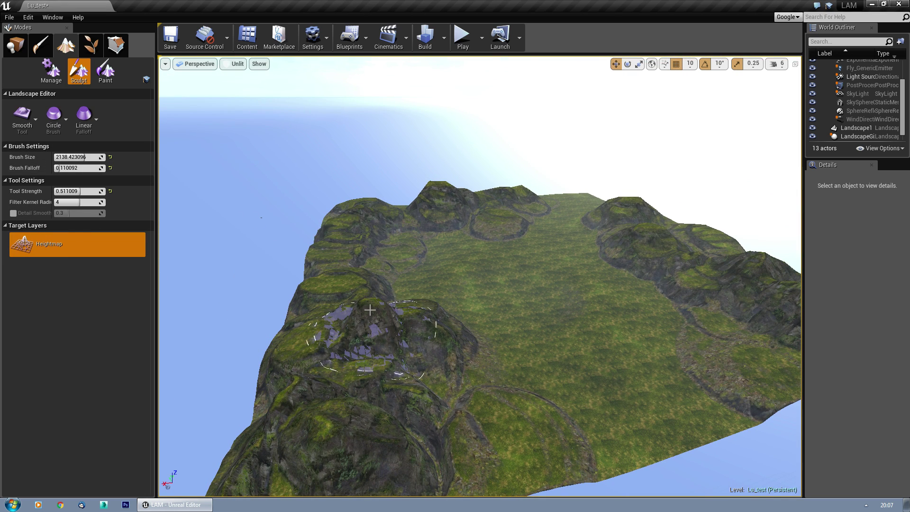
left_click_drag(403, 339, 516, 379)
right_click_drag(516, 379, 516, 467)
mouse_move(516, 276)
left_mouse_down()
mouse_move(373, 288)
mouse_move(339, 254)
mouse_move(302, 176)
left_mouse_up()
right_click_drag(338, 190, 338, 102)
mouse_move(422, 356)
left_mouse_down()
mouse_move(520, 362)
mouse_move(435, 306)
left_mouse_up()
key("d")
Continue smoothing the border hills and their rocky slopes up to the far end of the valley
right_click_drag(480, 251, 384, 284)
key("w")
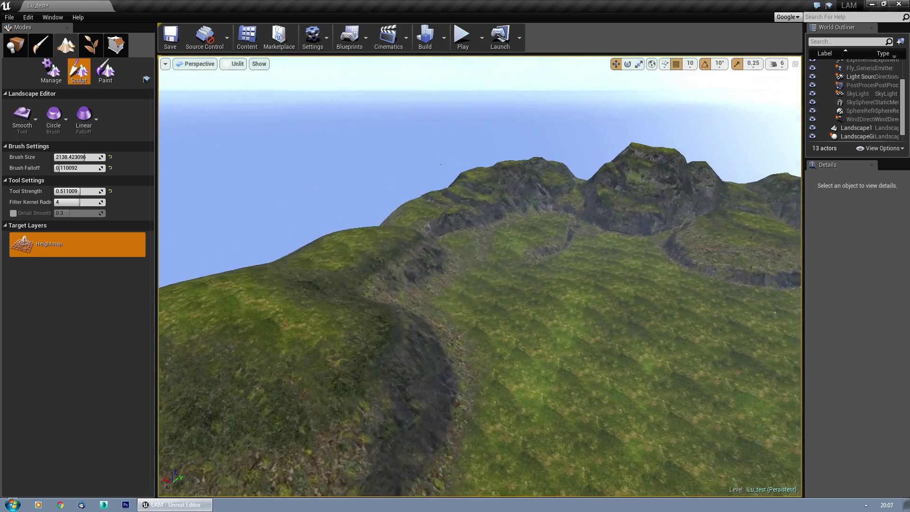
mouse_move(420, 235)
left_mouse_down()
mouse_move(479, 261)
mouse_move(524, 158)
mouse_move(502, 213)
left_mouse_up()
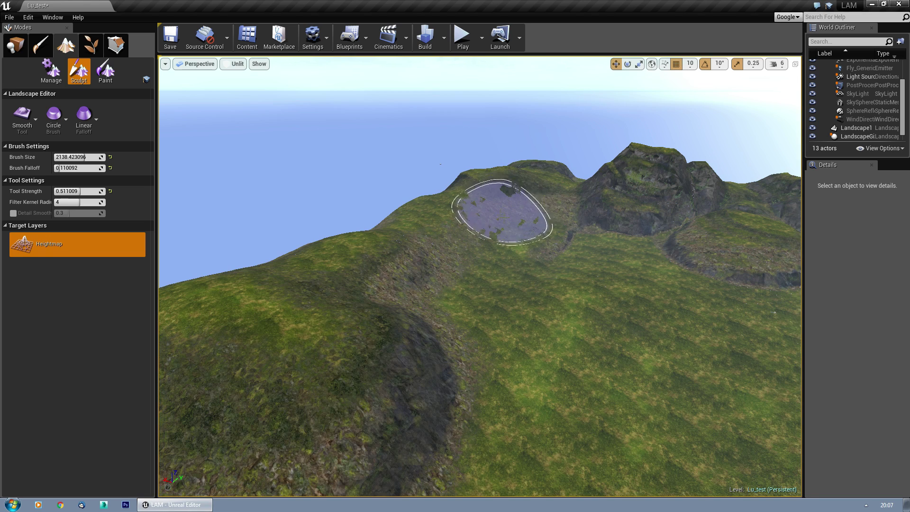
right_click_drag(501, 213, 568, 227)
mouse_move(482, 169)
left_mouse_down()
mouse_move(578, 203)
mouse_move(589, 156)
mouse_move(550, 141)
left_mouse_up()
mouse_move(425, 145)
left_mouse_down()
mouse_move(467, 179)
mouse_move(397, 194)
left_mouse_up()
right_click_drag(397, 199, 545, 222)
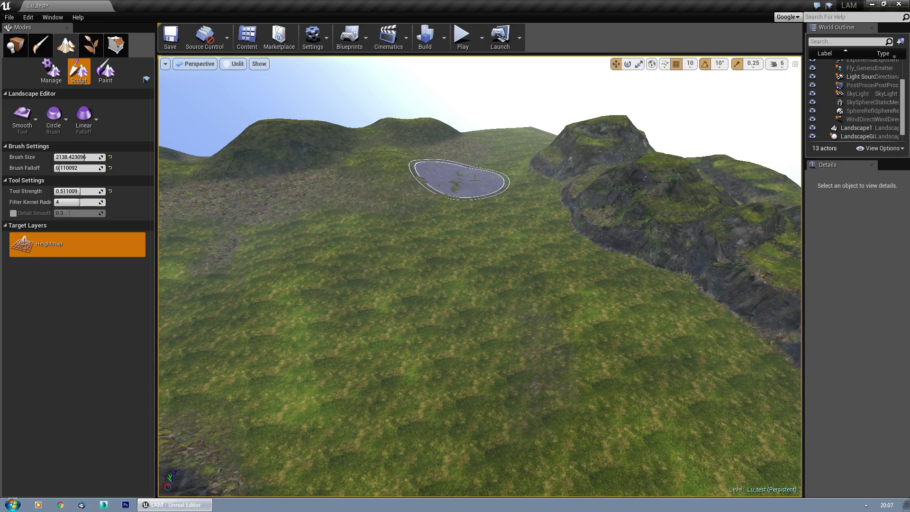
Smooth the rocky hills along the opposite edge down to the landscape's corner
right_click_drag(458, 178, 450, 194)
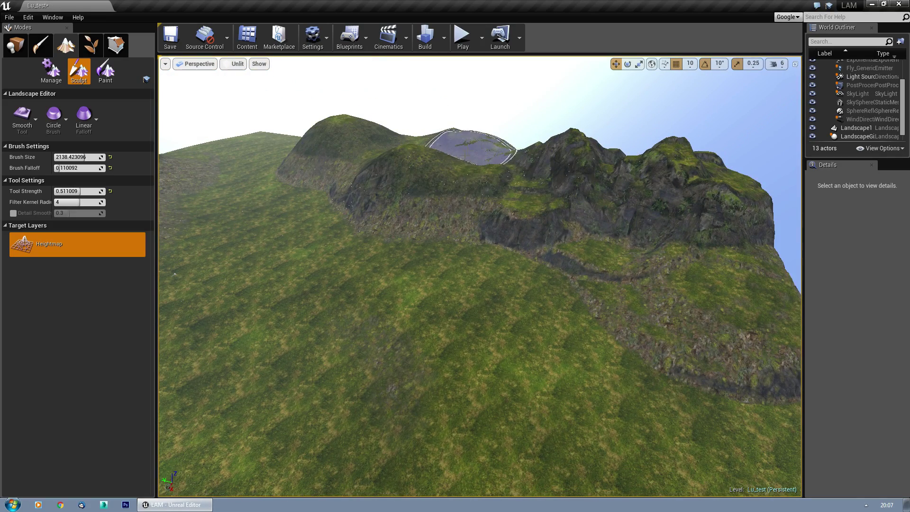
mouse_move(513, 217)
left_mouse_down()
mouse_move(639, 218)
mouse_move(670, 283)
left_mouse_up()
right_click_drag(669, 282, 758, 284)
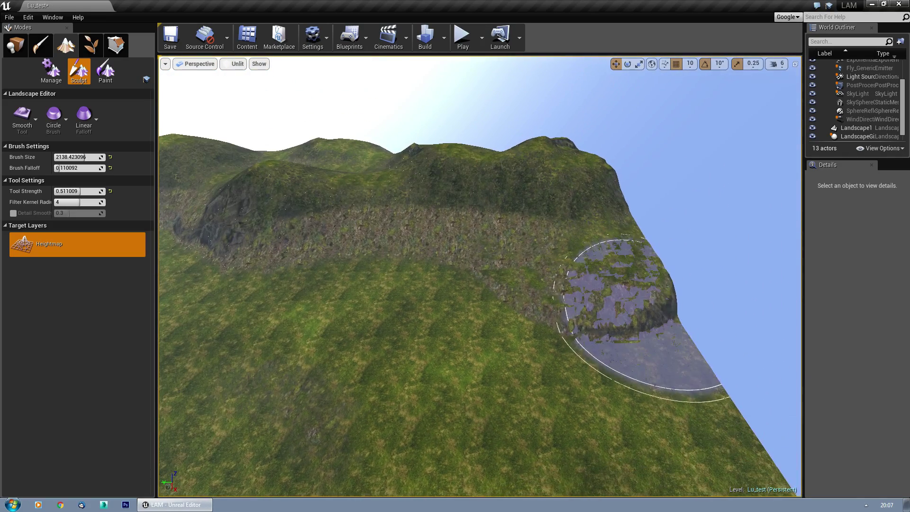
left_click_drag(645, 322, 572, 148)
Use the Flatten tool to level the ground at the foot of the hills by the landscape's edge
mouse_move(298, 227)
right_mouse_down()
mouse_move(180, 222)
mouse_move(270, 227)
mouse_move(218, 209)
mouse_move(208, 270)
right_mouse_up()
key("w")
key("s")
key("w")
key("w")
left_click(29, 129)
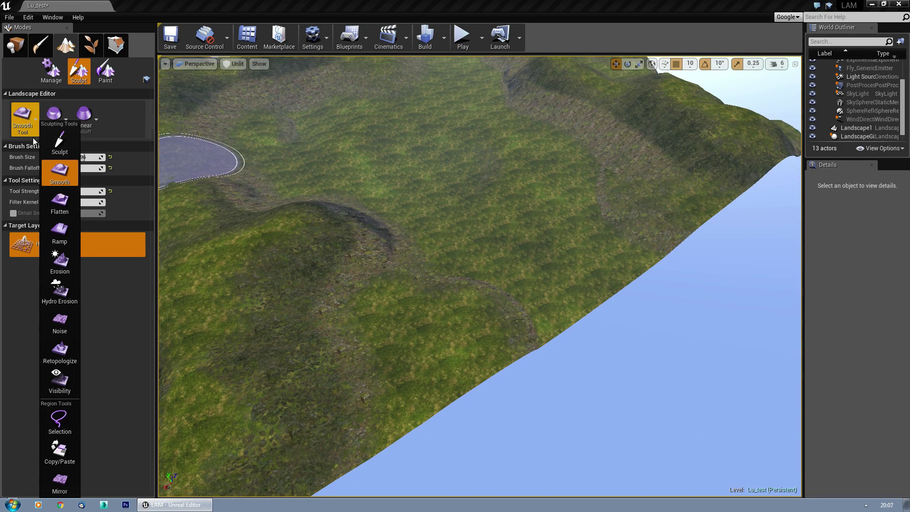
left_click(57, 204)
mouse_move(457, 239)
left_mouse_down()
mouse_move(396, 406)
mouse_move(426, 217)
left_mouse_up()
mouse_move(426, 217)
right_mouse_down()
mouse_move(426, 132)
mouse_move(412, 133)
mouse_move(455, 142)
mouse_move(501, 215)
right_mouse_up()
left_click_drag(497, 322, 469, 320)
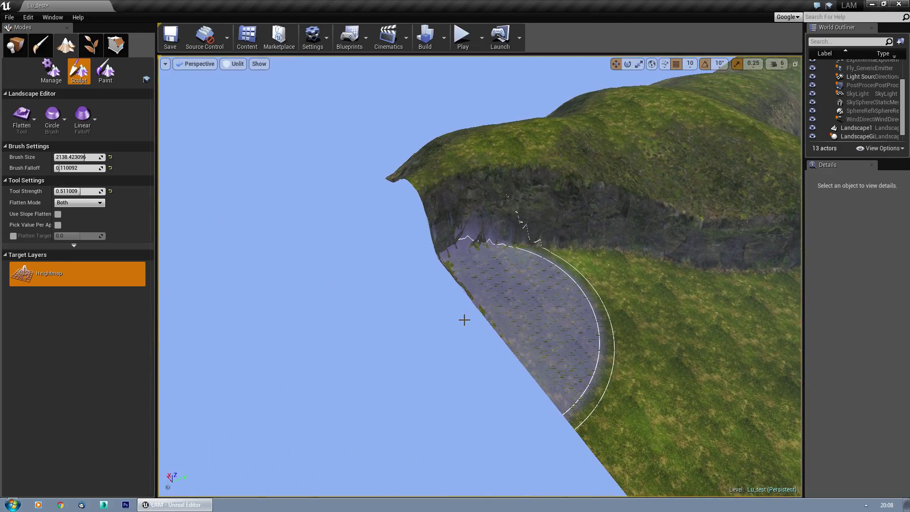
Try another flatten stroke on the neighbouring hillside, and undo it
right_click_drag(329, 267, 445, 224)
mouse_move(650, 209)
left_mouse_down()
mouse_move(602, 251)
mouse_move(616, 225)
left_mouse_up()
mouse_move(565, 213)
right_mouse_down()
mouse_move(565, 250)
mouse_move(635, 256)
right_mouse_up()
key("ctrl+z")
Flatten the hills on both sides of the valley into stepped, overlapping round plateaus
right_click_drag(555, 289, 555, 242)
mouse_move(554, 241)
left_mouse_down()
mouse_move(547, 310)
mouse_move(531, 310)
left_mouse_up()
right_click_drag(447, 274, 353, 268)
mouse_move(289, 257)
left_mouse_down()
mouse_move(286, 289)
mouse_move(318, 256)
left_mouse_up()
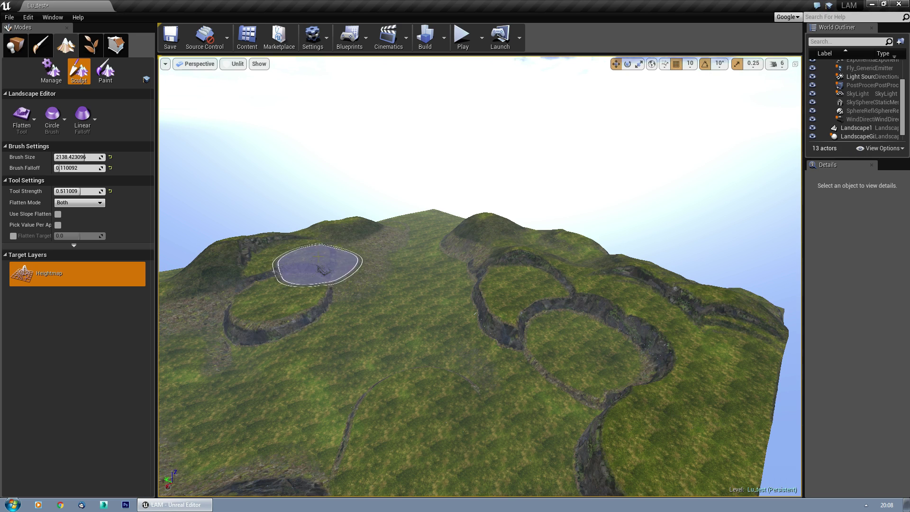
right_click_drag(356, 250, 407, 279)
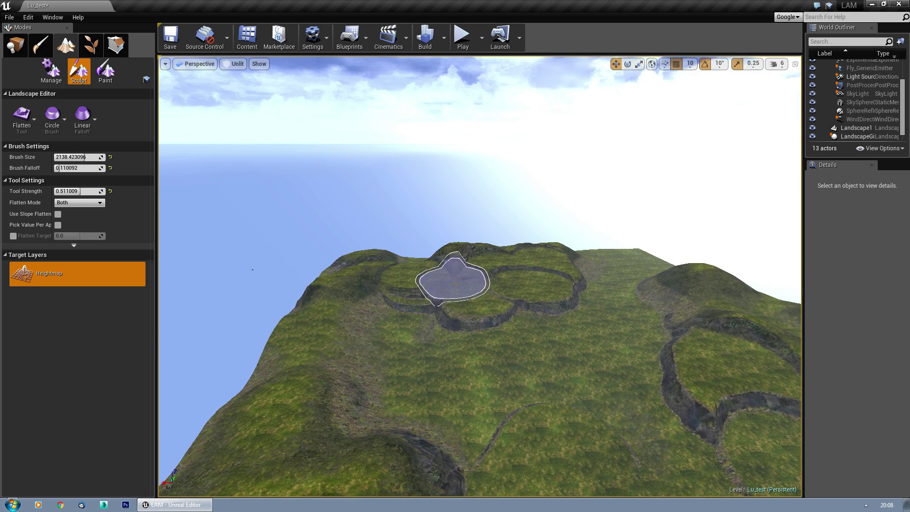
Flatten the hills along the near border into one broad plateau reaching down to the landscape's edge
right_click_drag(354, 334, 381, 317)
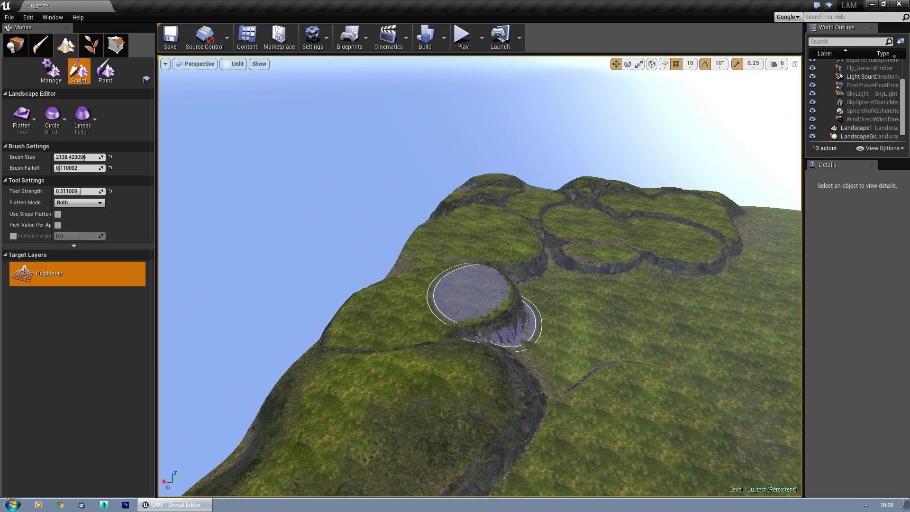
right_click_drag(487, 294, 456, 372)
mouse_move(457, 371)
left_mouse_down()
mouse_move(571, 306)
mouse_move(478, 289)
left_mouse_up()
mouse_move(478, 289)
right_mouse_down()
mouse_move(422, 280)
mouse_move(432, 220)
mouse_move(416, 208)
right_mouse_up()
mouse_move(417, 208)
left_mouse_down()
mouse_move(374, 381)
mouse_move(347, 251)
left_mouse_up()
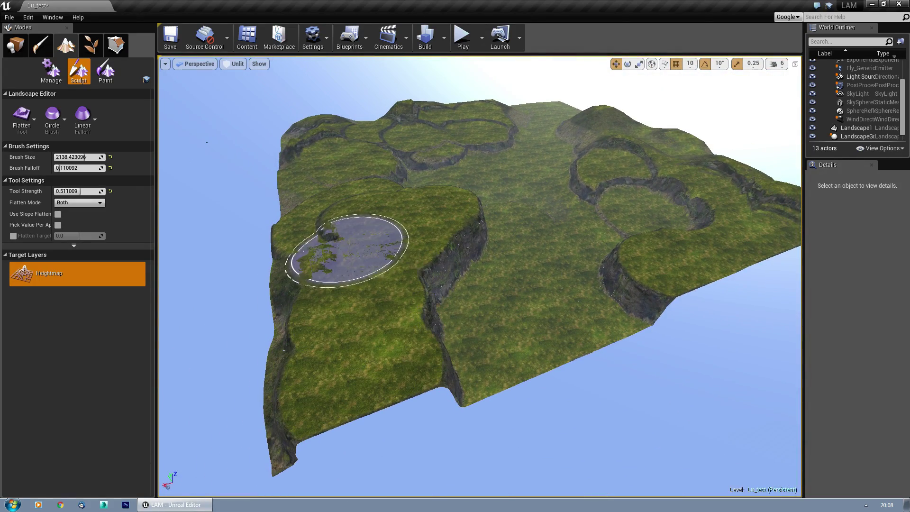
Carve overlapping circular hollows into the near border plateau and the far plateaus with the Sculpt tool in lowering mode
left_click(29, 125)
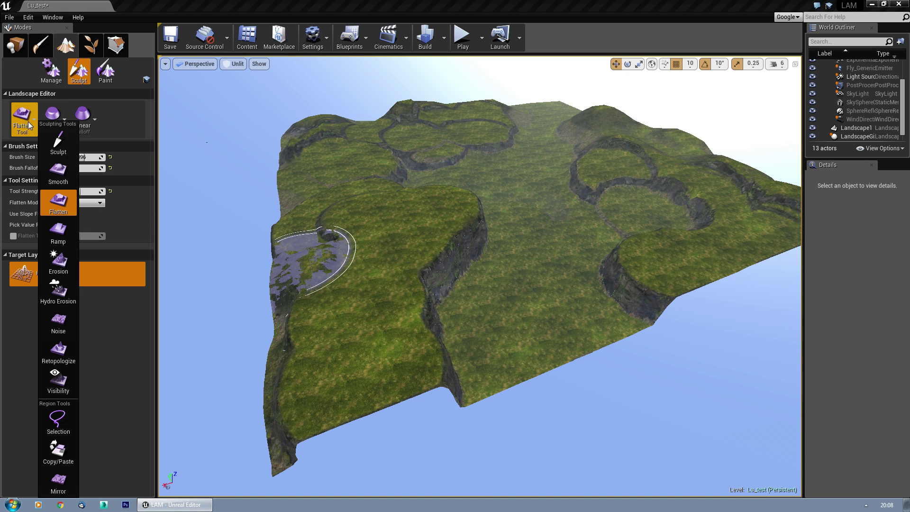
left_click(49, 149)
right_click_drag(406, 355, 390, 331)
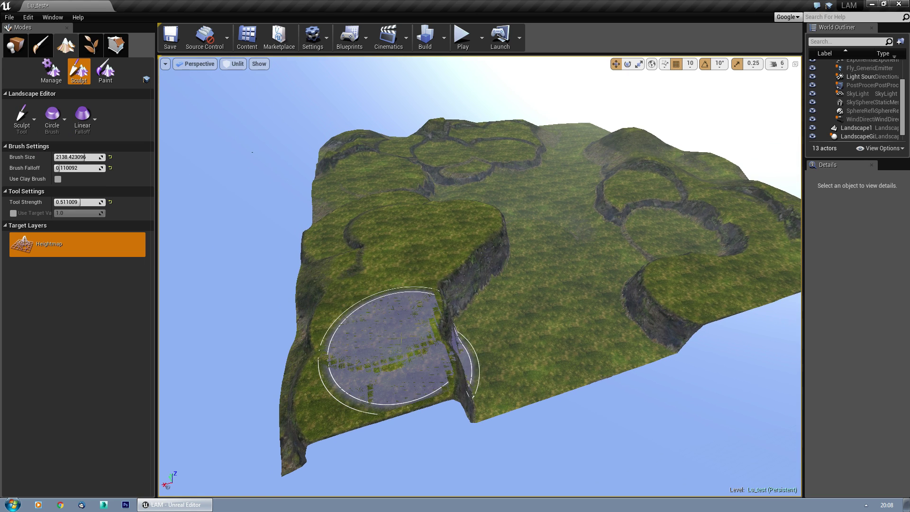
mouse_move(401, 324)
left_mouse_down("shift")
mouse_move(386, 325)
mouse_move(437, 284)
mouse_move(467, 234)
mouse_move(421, 258)
mouse_move(427, 140)
mouse_move(499, 145)
left_mouse_up("shift")
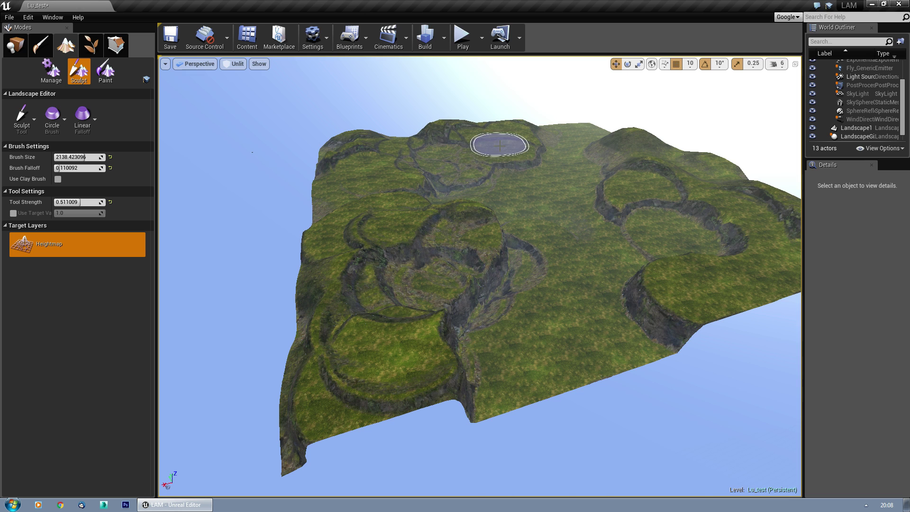
Lower round hollows into the plateau across the valley and along the opposite hills toward their outer edge
left_click_drag(642, 308, 626, 254, "shift")
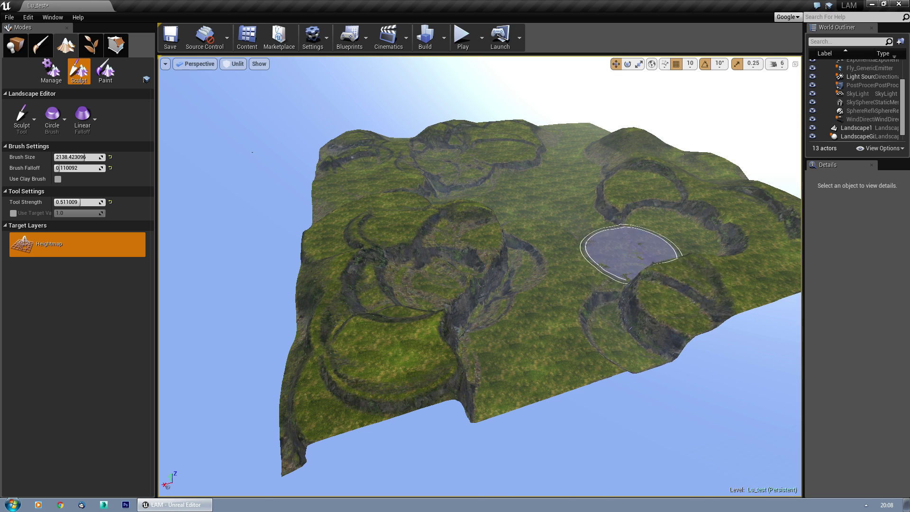
right_click_drag(626, 254, 587, 246)
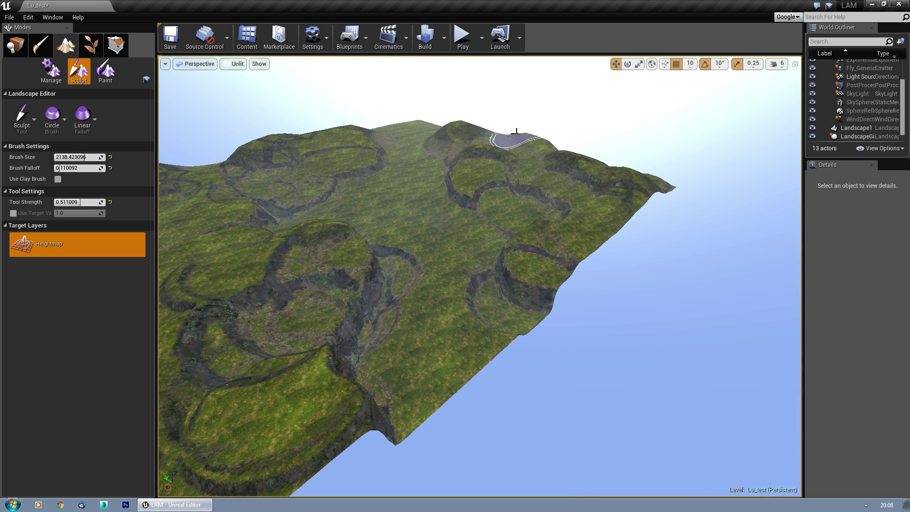
left_click_drag(566, 162, 645, 184, "shift")
Try the Flatten tool at a strength of 0.180734 on the carved terraces near the landscape's corner
right_click_drag(598, 227, 521, 235)
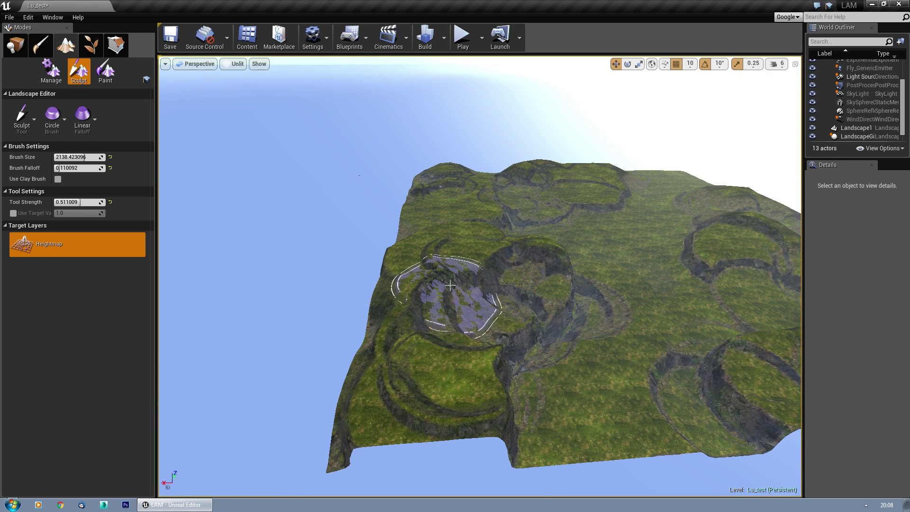
right_click_drag(631, 213, 659, 199)
key("w")
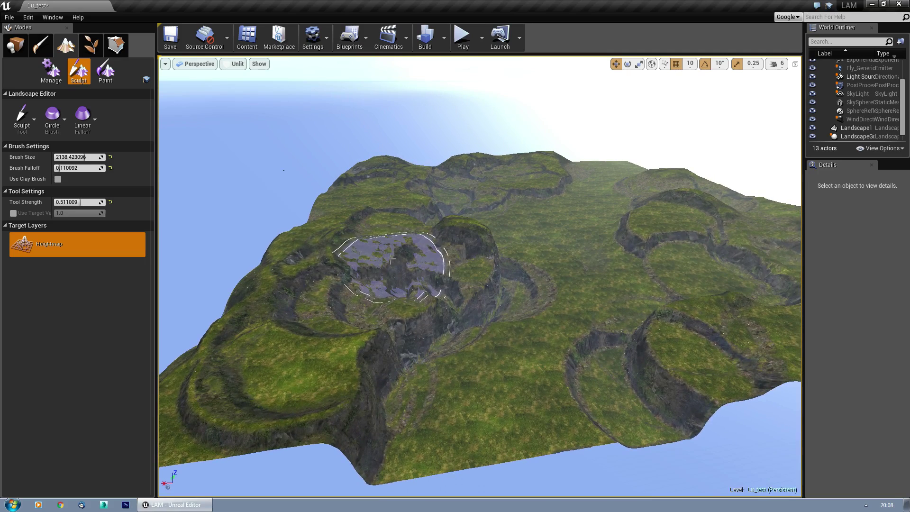
left_click(21, 118)
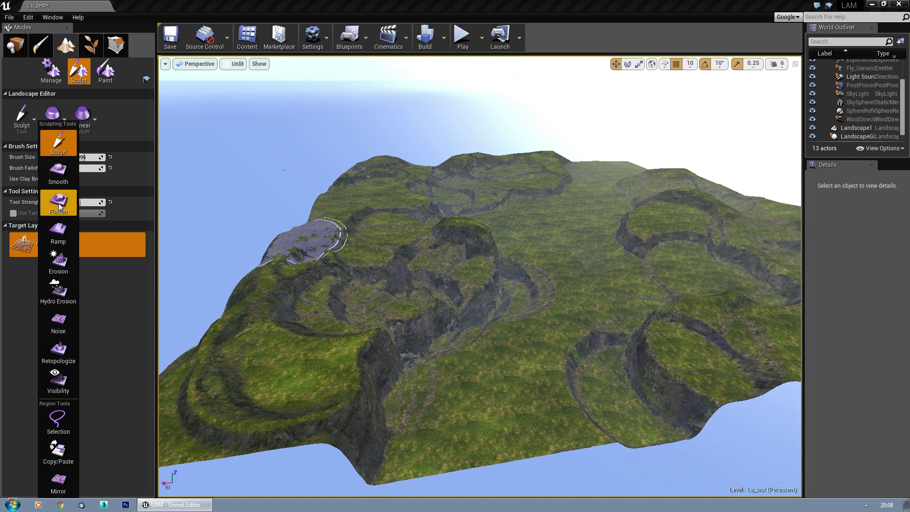
left_click(58, 204)
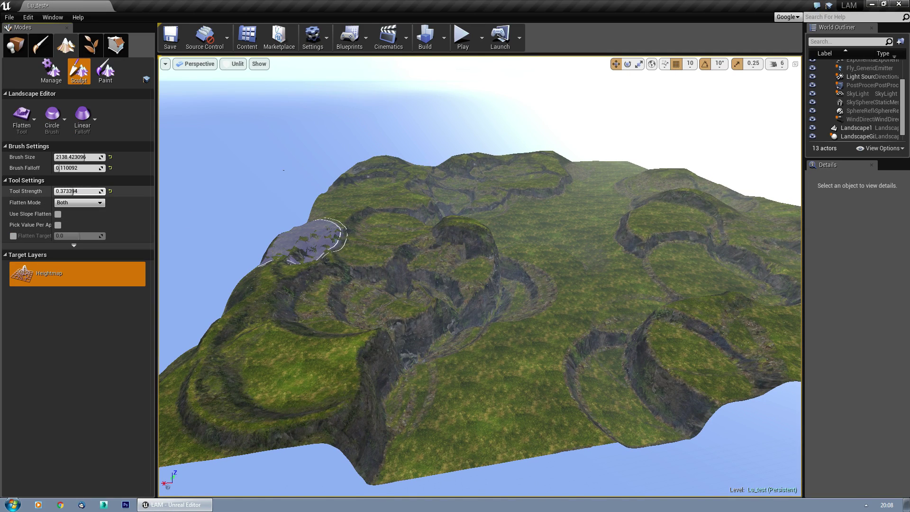
left_click_drag(67, 191, 63, 191)
right_click_drag(325, 290, 299, 310)
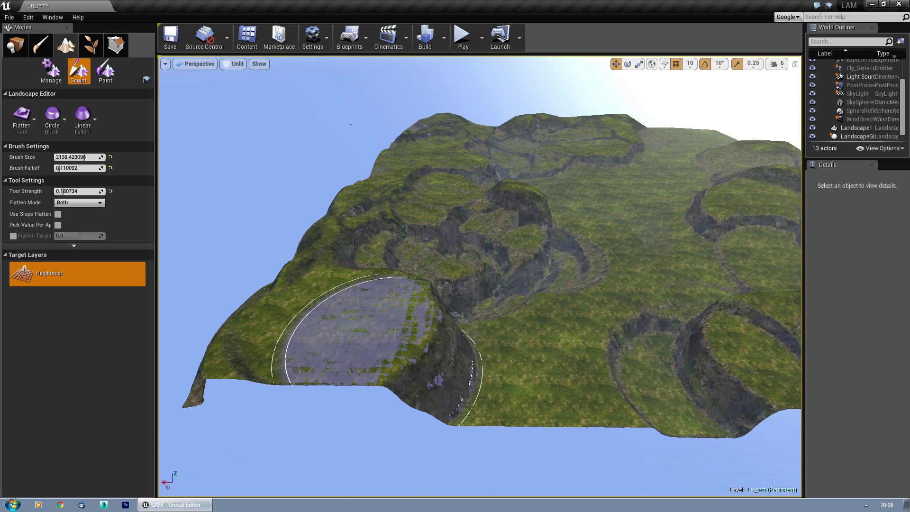
Smooth the carved terraces and hollows of the near border plateau with the Smooth tool at a strength of 0.116514
left_click(36, 113)
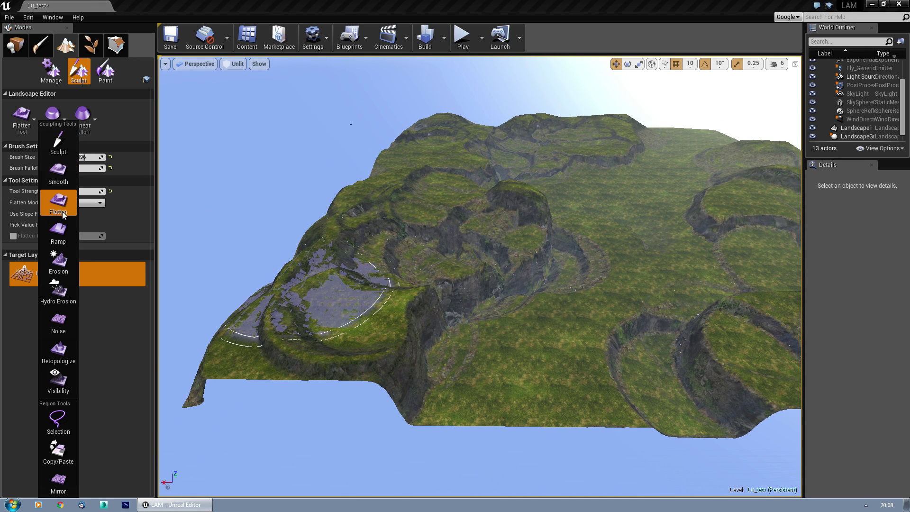
left_click(56, 172)
scroll(350, 218, "up", 2)
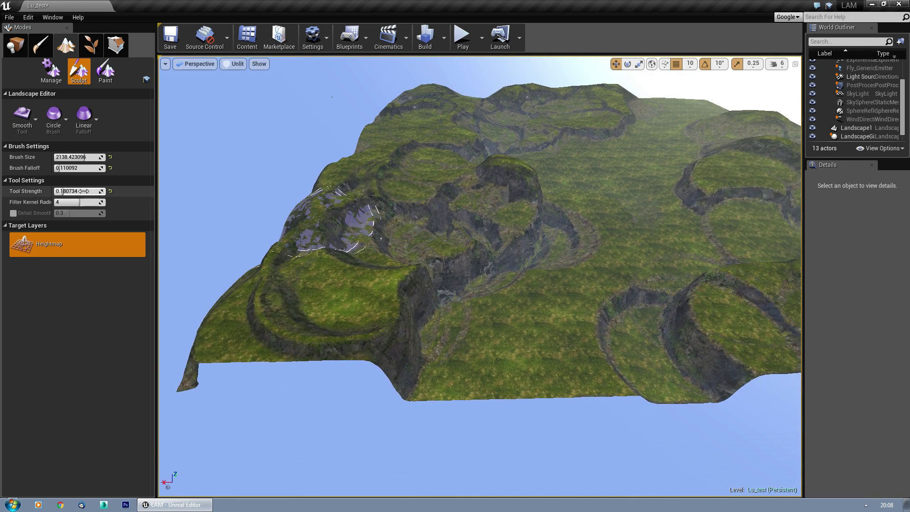
mouse_move(308, 233)
left_mouse_down()
mouse_move(396, 343)
mouse_move(398, 314)
mouse_move(492, 238)
mouse_move(552, 204)
mouse_move(417, 243)
mouse_move(450, 142)
mouse_move(540, 206)
mouse_move(467, 294)
mouse_move(386, 158)
mouse_move(492, 104)
left_mouse_up()
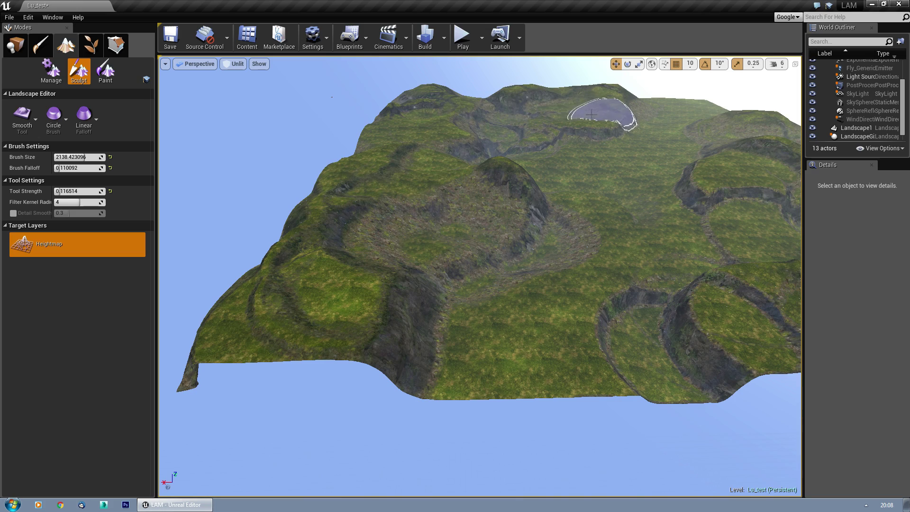
Smooth the cliffs and terrace edges of the far plateaus and the hills along the opposite side of the valley
key("w")
right_click_drag(468, 148, 488, 121)
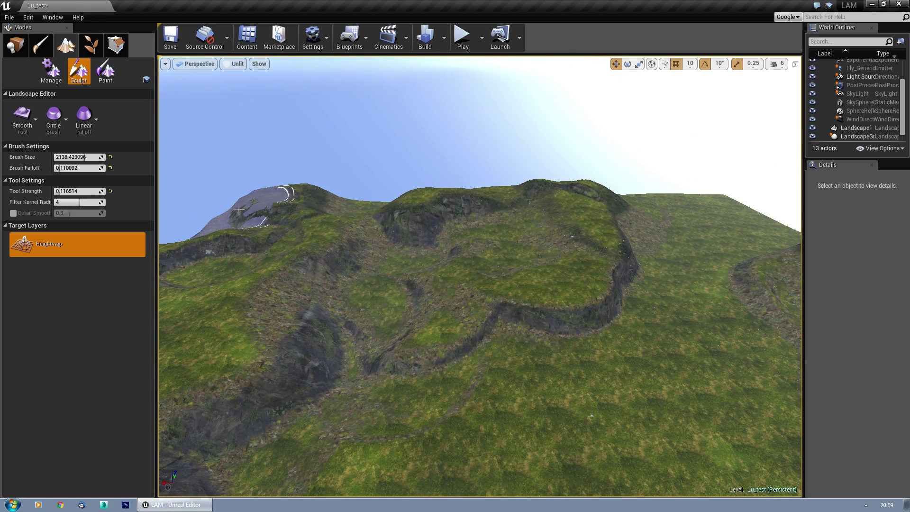
right_click_drag(264, 203, 180, 194)
mouse_move(444, 180)
right_mouse_down()
mouse_move(446, 227)
mouse_move(454, 209)
mouse_move(436, 182)
right_mouse_up()
right_click_drag(640, 199, 304, 335)
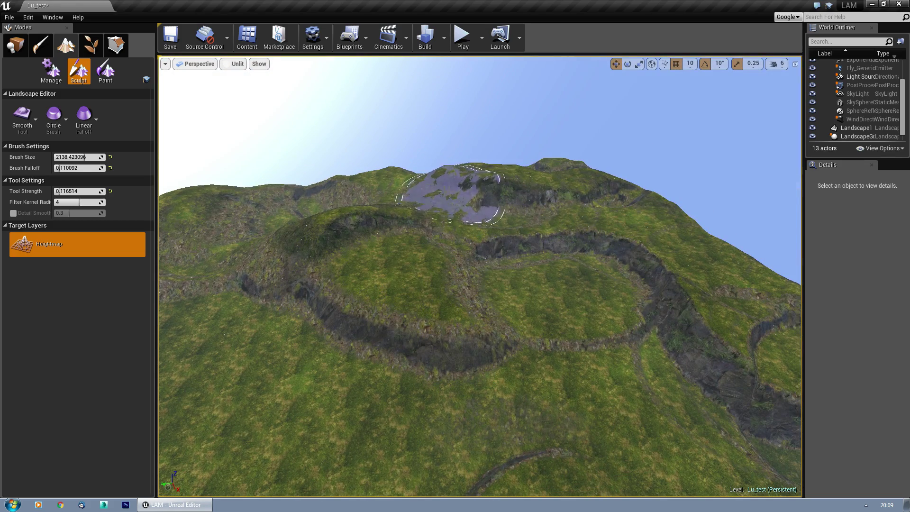
right_click_drag(630, 355, 493, 394)
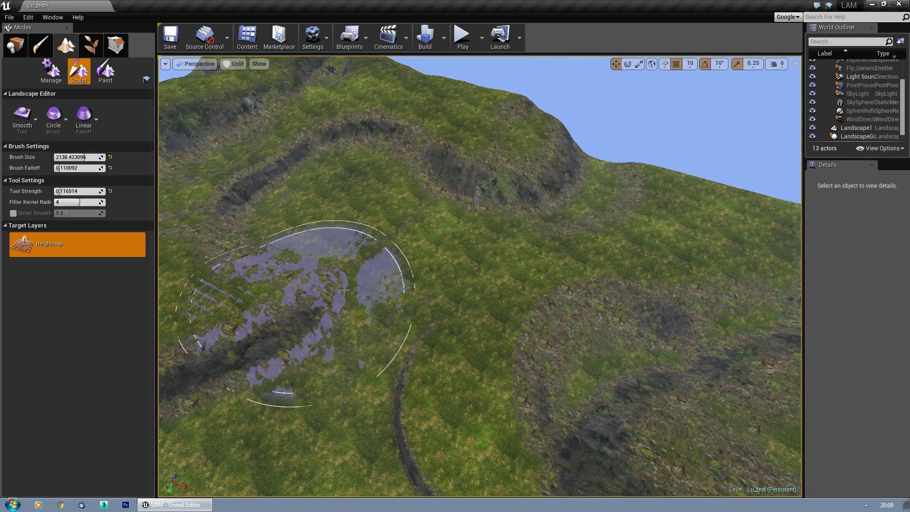
right_click_drag(284, 291, 492, 274)
right_click_drag(466, 344, 523, 242)
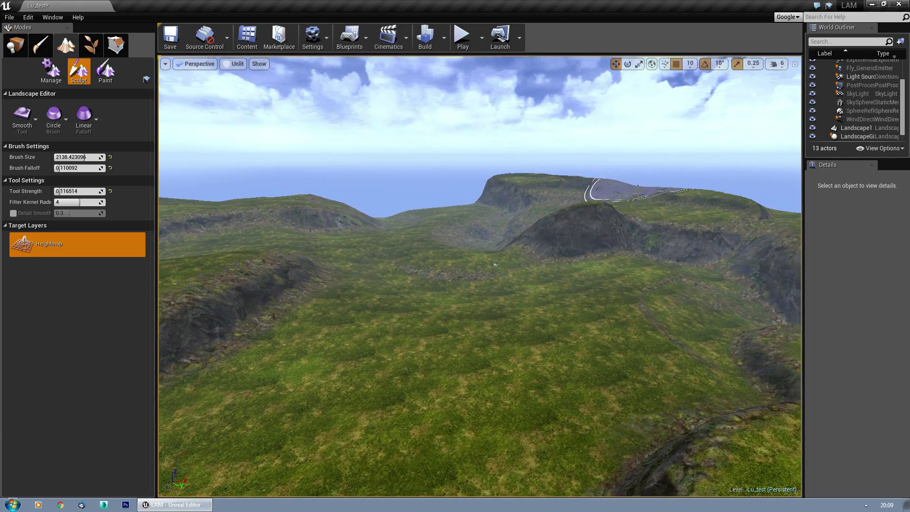
Soften the remaining steep ground around the valley entrance so the hills slope gently into the grass
mouse_move(456, 200)
right_mouse_down()
mouse_move(568, 213)
mouse_move(473, 204)
mouse_move(639, 194)
right_mouse_up()
key("s")
mouse_move(479, 276)
right_mouse_down()
mouse_move(556, 280)
mouse_move(479, 276)
right_mouse_up()
mouse_move(455, 228)
right_mouse_down()
mouse_move(461, 216)
mouse_move(463, 232)
mouse_move(462, 223)
right_mouse_up()
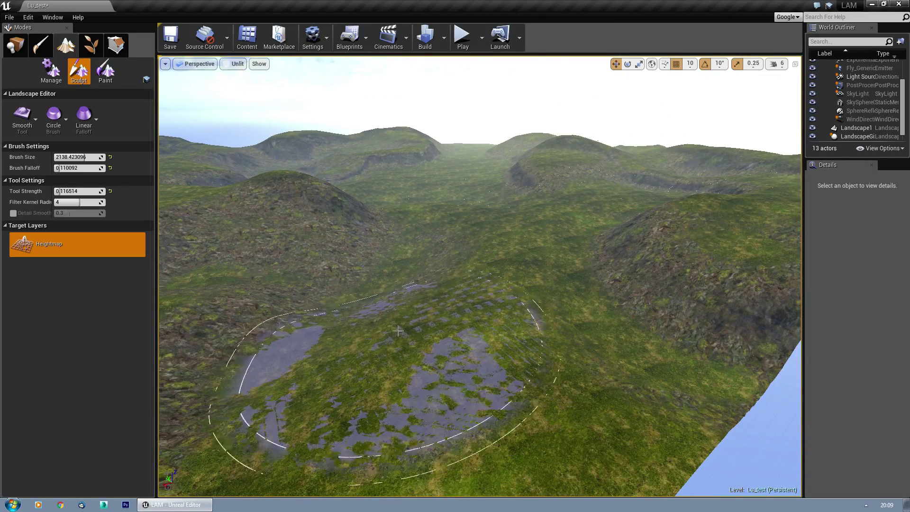
Level the hump in the grassy valley floor between the hills with the Flatten tool
right_click_drag(494, 281, 500, 282)
left_click(22, 119)
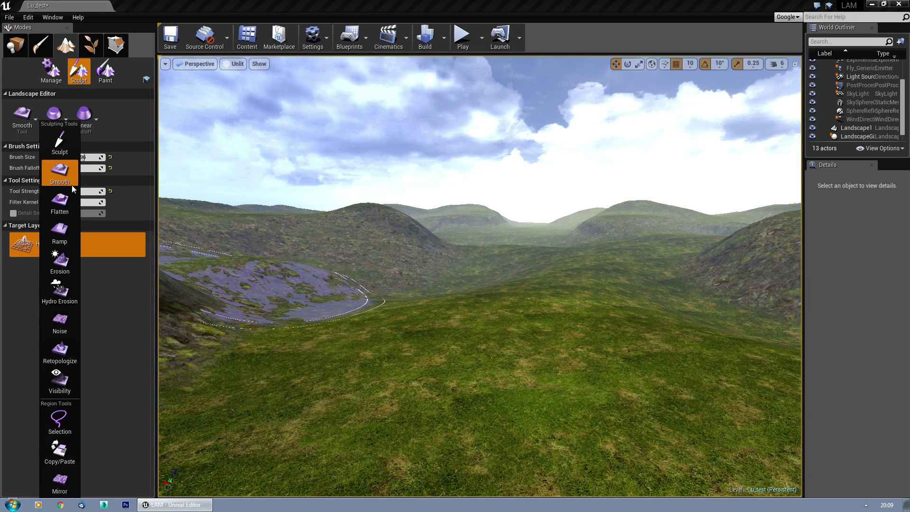
left_click(60, 201)
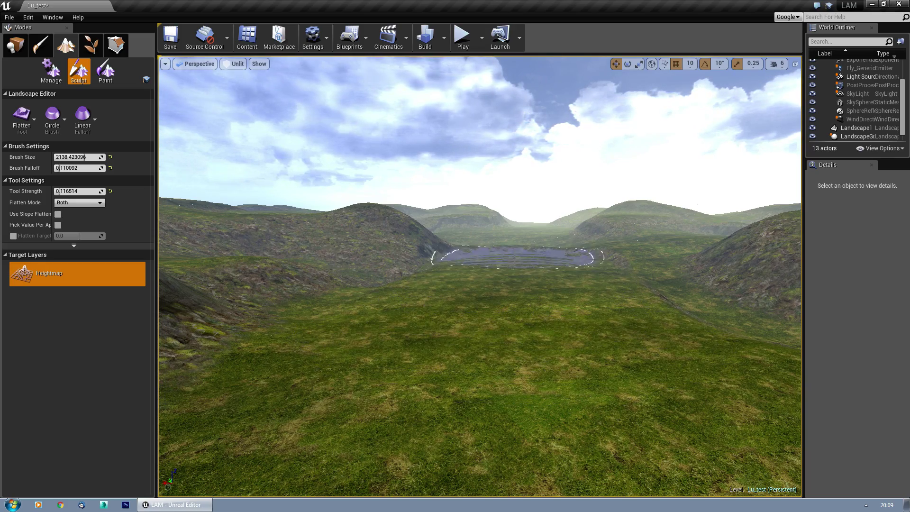
mouse_move(516, 317)
right_mouse_down()
mouse_move(542, 327)
mouse_move(542, 297)
mouse_move(531, 284)
mouse_move(511, 332)
mouse_move(514, 307)
mouse_move(502, 313)
mouse_move(474, 298)
right_mouse_up()
Raise a rugged ridge along the border hills using Sculpt with brush size 1441.990112, falloff 0.211009 and strength up to 0.309175
key("s")
key("w")
left_click(30, 126)
left_click(61, 140)
mouse_move(222, 202)
right_mouse_down()
mouse_move(208, 199)
mouse_move(222, 202)
right_mouse_up()
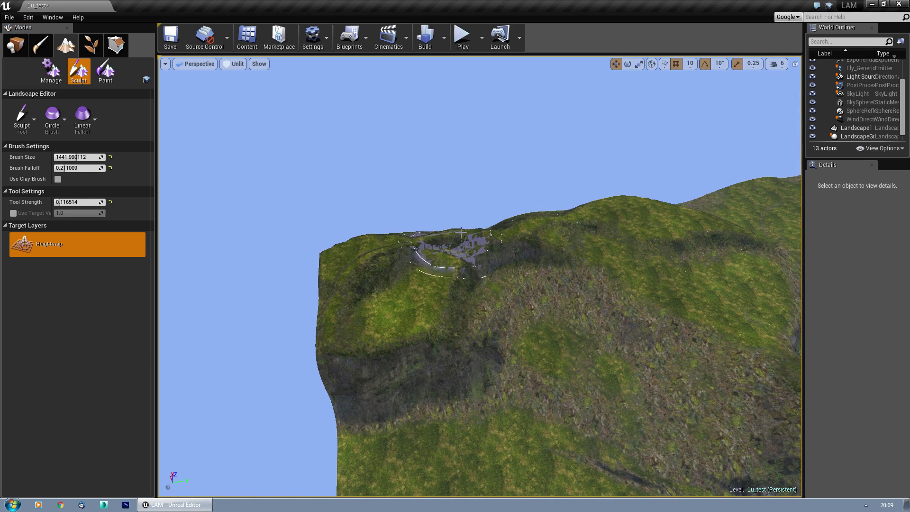
mouse_move(622, 258)
right_mouse_down()
mouse_move(663, 261)
mouse_move(565, 306)
right_mouse_up()
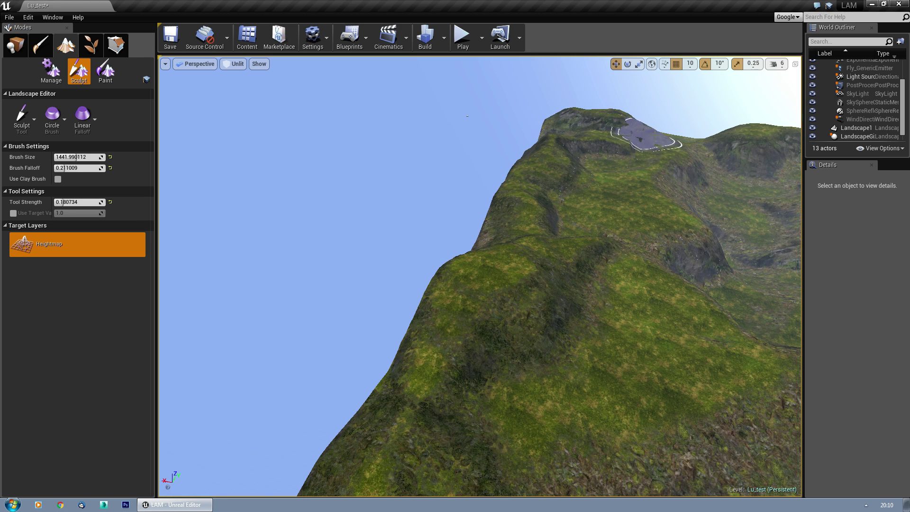
right_click_drag(631, 152, 694, 147)
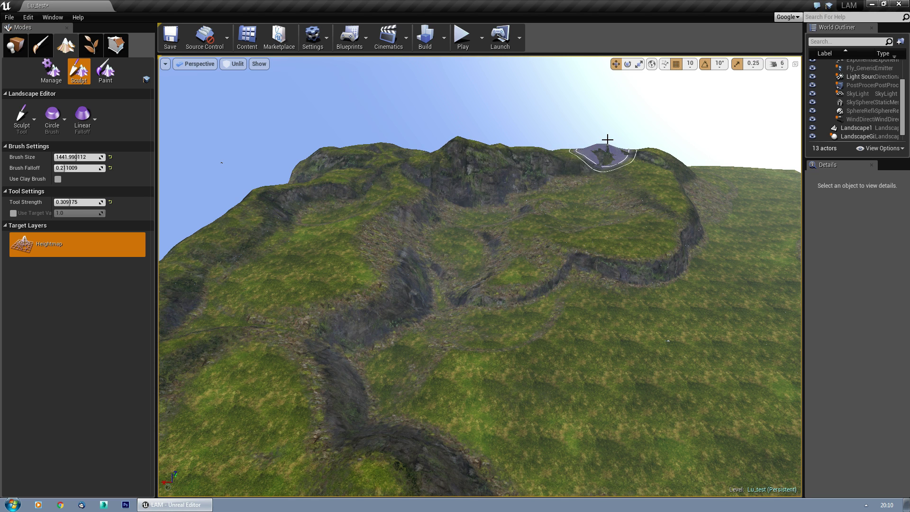
Sculpt rugged peaks and ridges along the border hills on both sides of the grassy valley
mouse_move(493, 191)
right_mouse_down()
mouse_move(538, 191)
mouse_move(568, 176)
right_mouse_up()
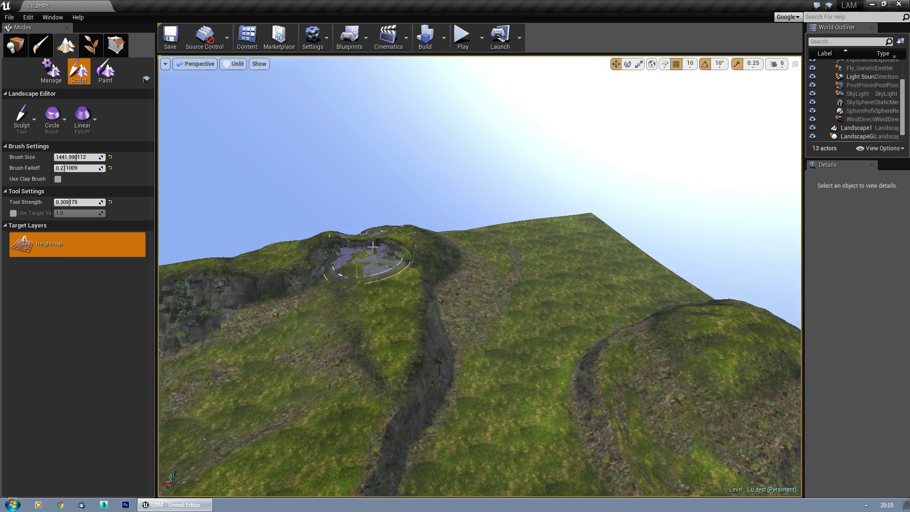
right_click_drag(583, 305, 524, 308)
left_click_drag(440, 334, 469, 290)
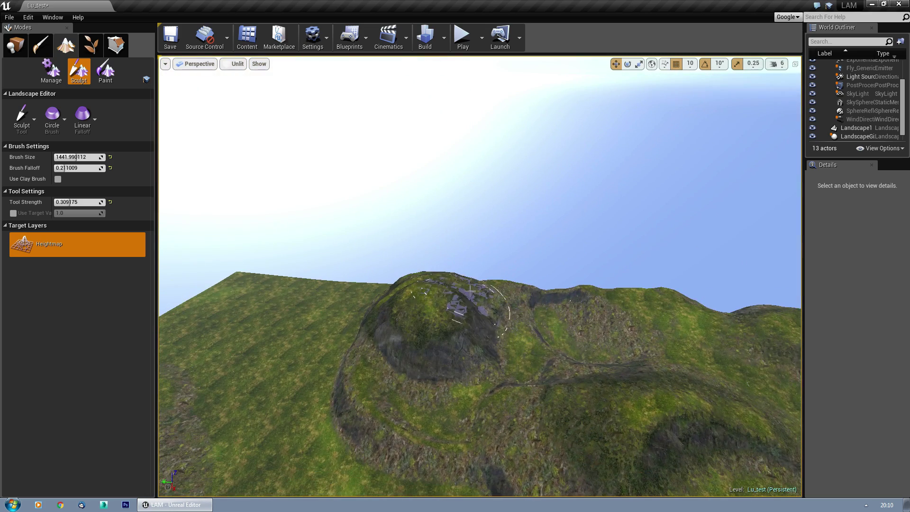
right_click_drag(609, 304, 416, 335)
mouse_move(425, 315)
left_mouse_down()
mouse_move(424, 300)
mouse_move(526, 284)
left_mouse_up()
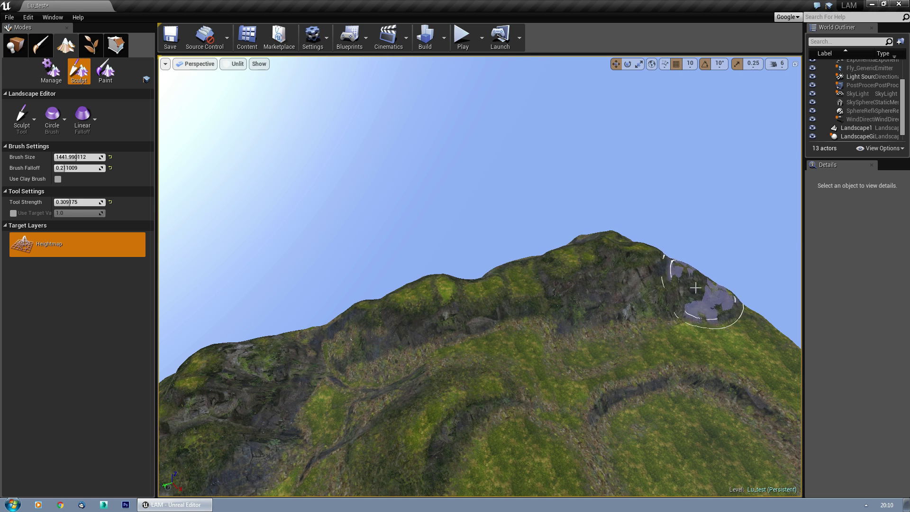
right_click_drag(528, 308, 616, 310)
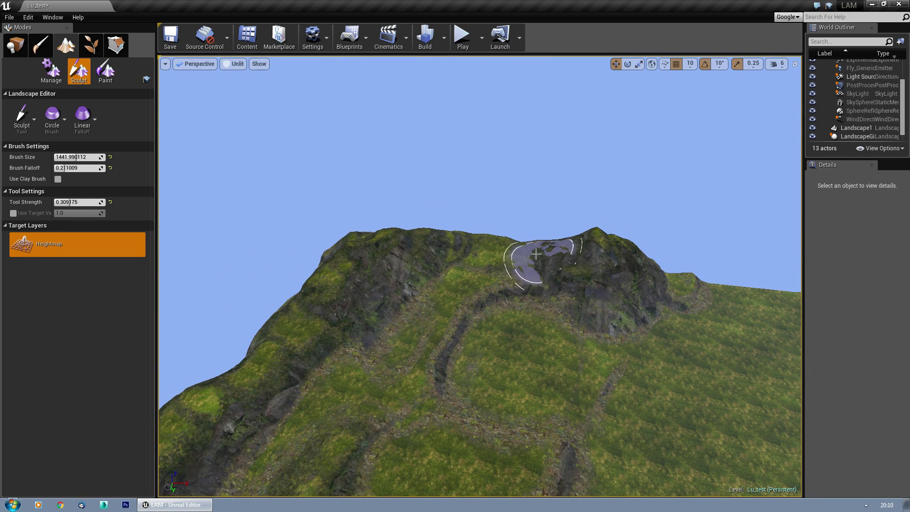
right_click_drag(356, 245, 654, 251)
mouse_move(479, 277)
right_mouse_down()
mouse_move(545, 280)
mouse_move(379, 270)
mouse_move(479, 270)
right_mouse_up()
mouse_move(341, 239)
right_mouse_down()
mouse_move(360, 256)
mouse_move(457, 289)
right_mouse_up()
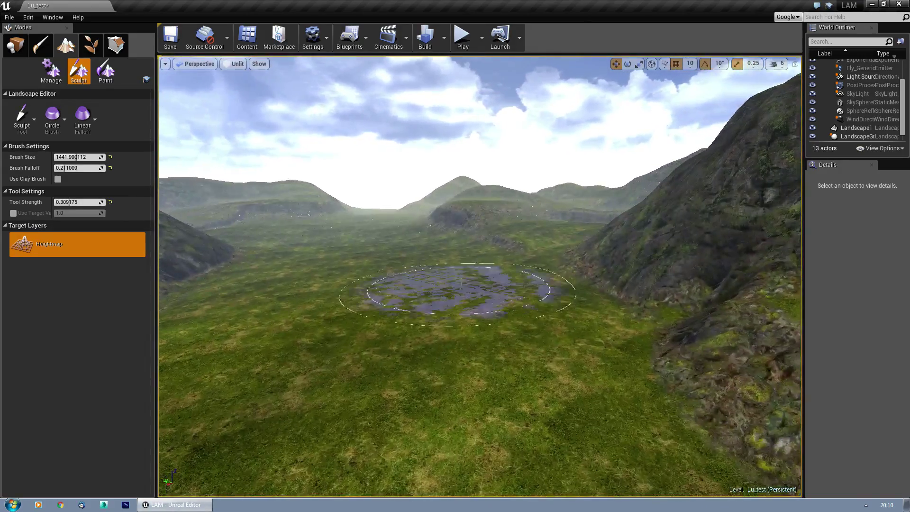
Raise the landscape's corner and continue the uneven ridge along the adjoining border hills
right_click_drag(345, 226, 208, 232)
right_click_drag(431, 228, 327, 249)
right_click_drag(454, 284, 476, 298)
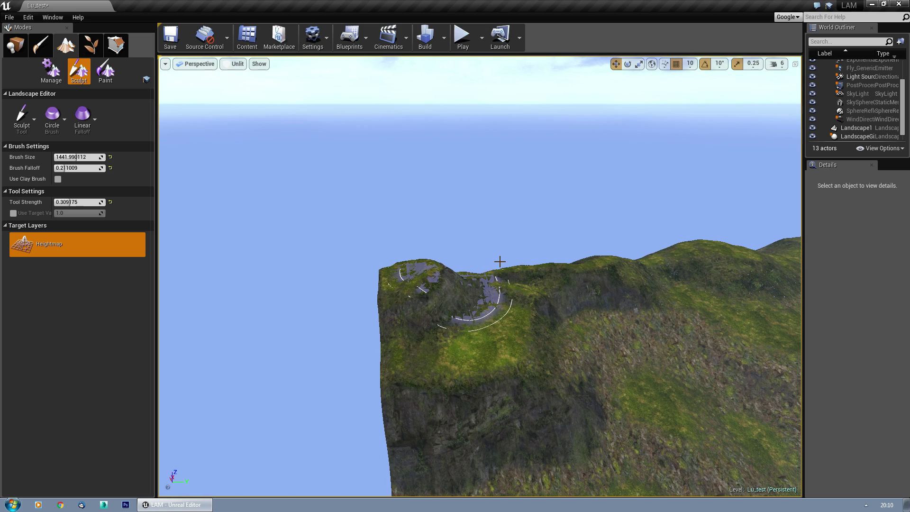
right_click_drag(474, 291, 408, 268)
right_click_drag(478, 214, 451, 275)
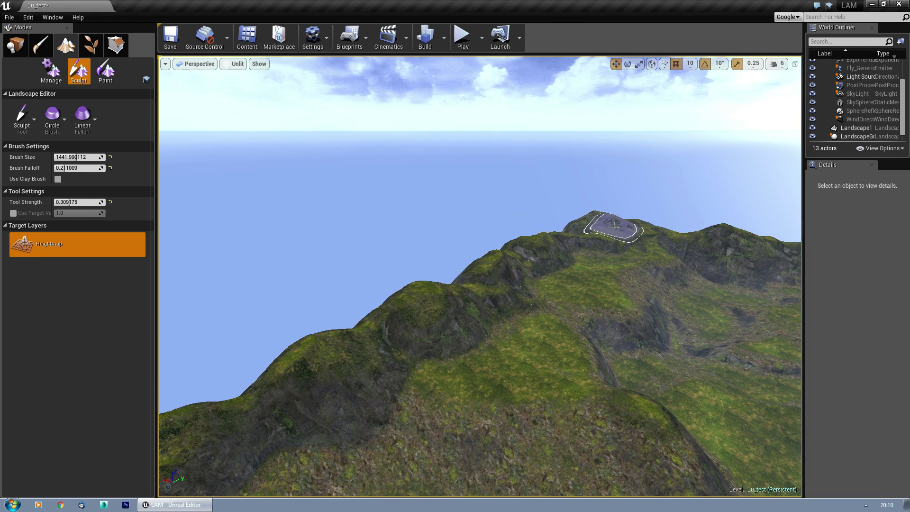
right_click_drag(561, 281, 680, 290)
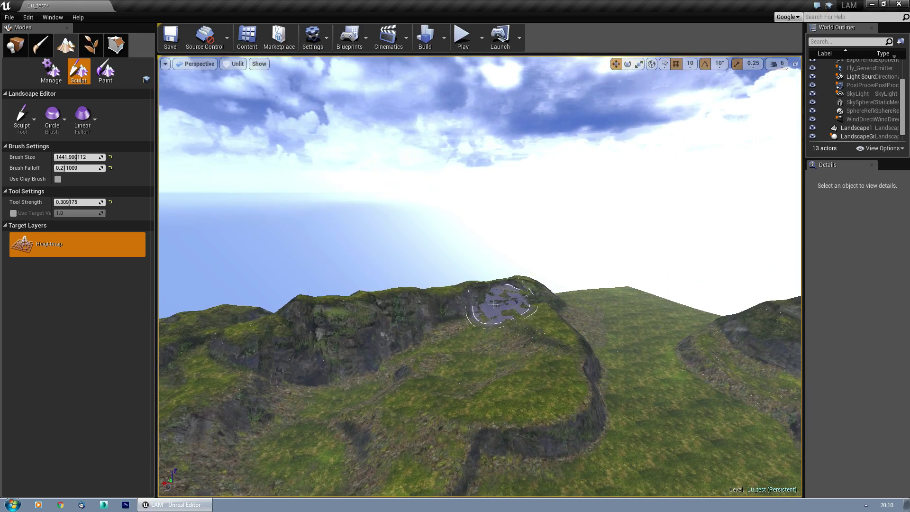
mouse_move(475, 313)
right_mouse_down()
mouse_move(535, 313)
mouse_move(569, 355)
mouse_move(653, 331)
mouse_move(799, 332)
mouse_move(479, 305)
right_mouse_up()
right_click_drag(440, 334, 345, 293)
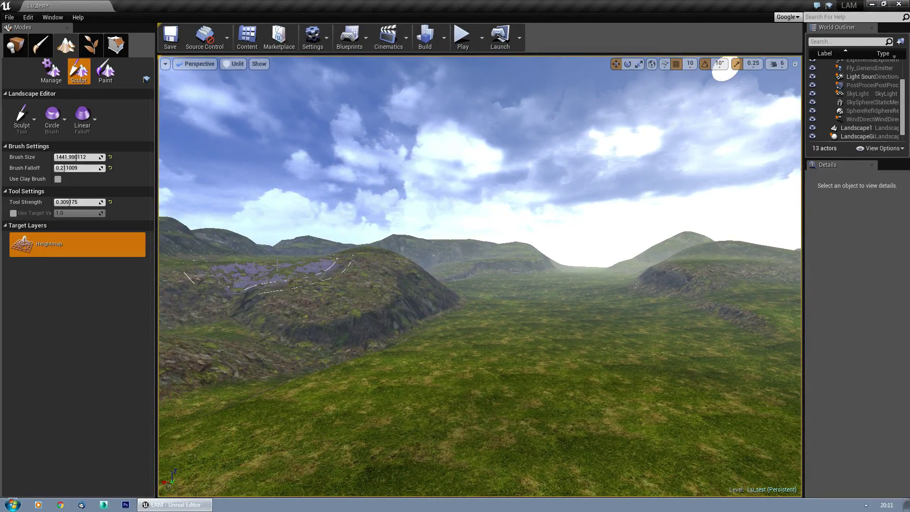
Sculpt a rocky, stepped mound beside the grassy valley floor, in front of the plateau
right_click_drag(268, 277, 267, 277)
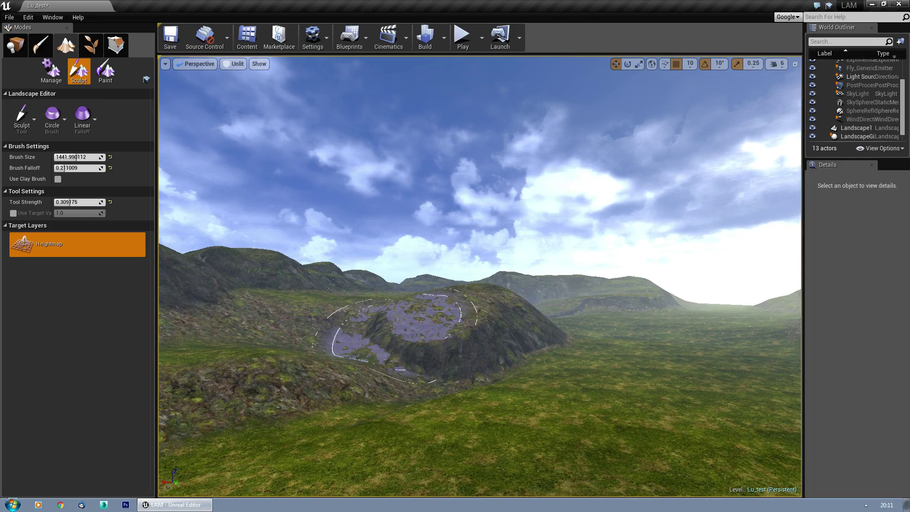
right_click_drag(365, 323, 365, 323)
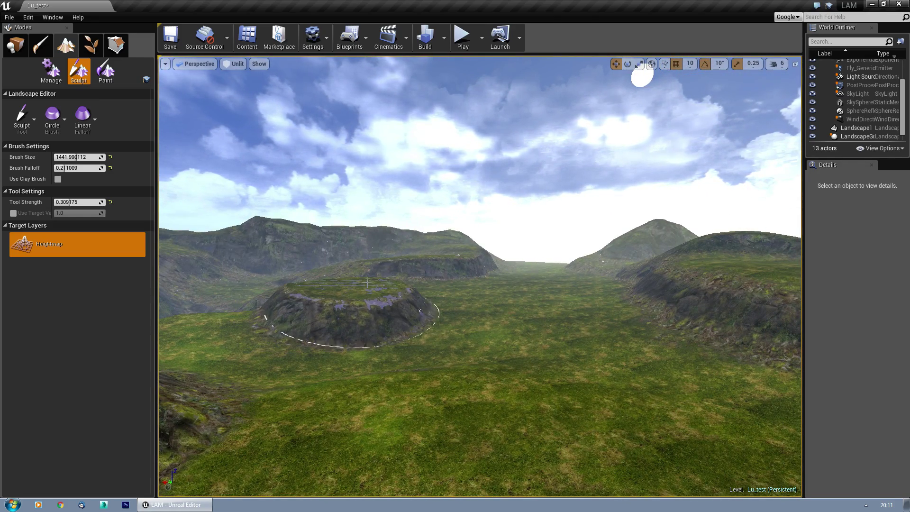
right_click_drag(416, 274, 419, 274)
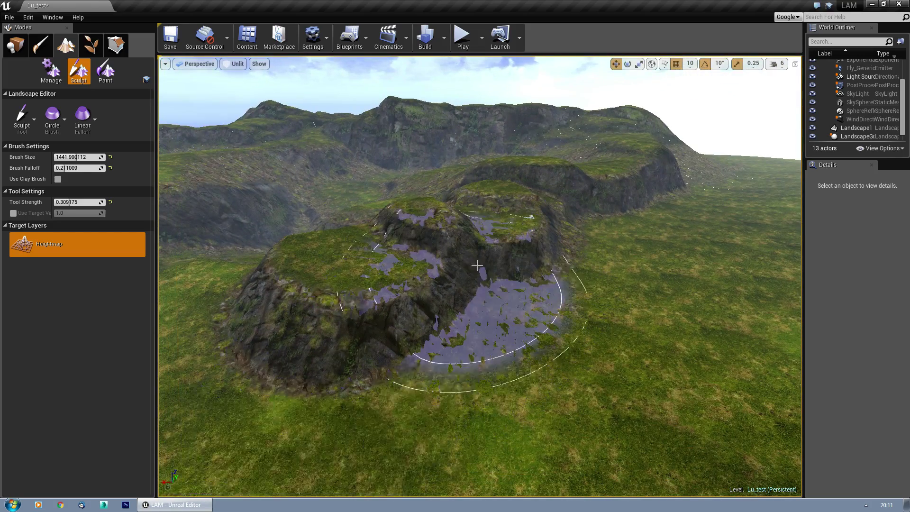
right_click_drag(505, 311, 487, 240)
left_click_drag(462, 365, 454, 360)
mouse_move(477, 356)
right_mouse_down()
mouse_move(497, 284)
mouse_move(408, 284)
mouse_move(514, 287)
right_mouse_up()
right_click_drag(550, 310, 525, 304)
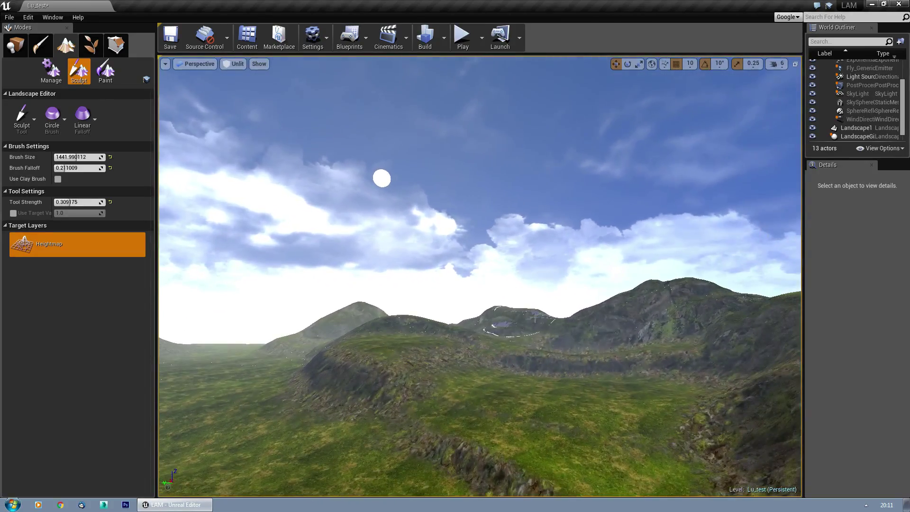
Raise knolls and a higher peak on the terraced hills along the opposite side of the valley
right_click_drag(552, 345, 544, 434)
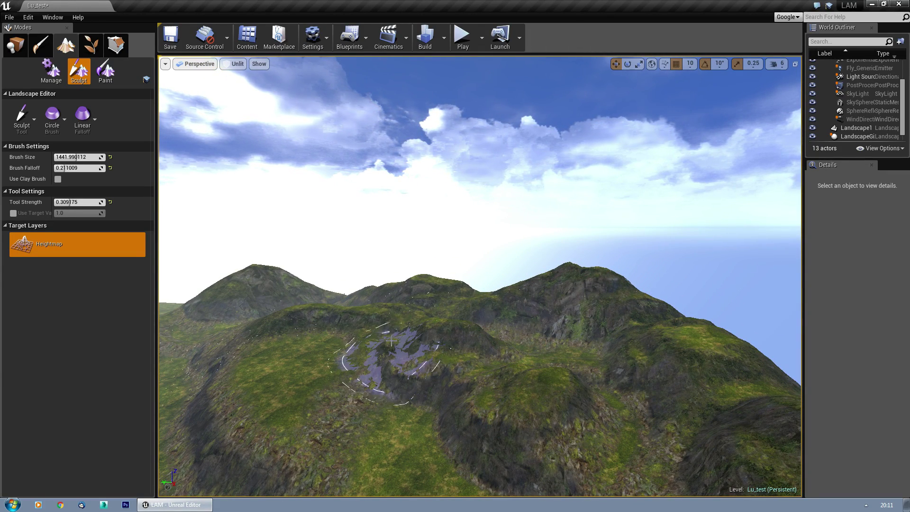
right_click_drag(375, 323, 475, 316)
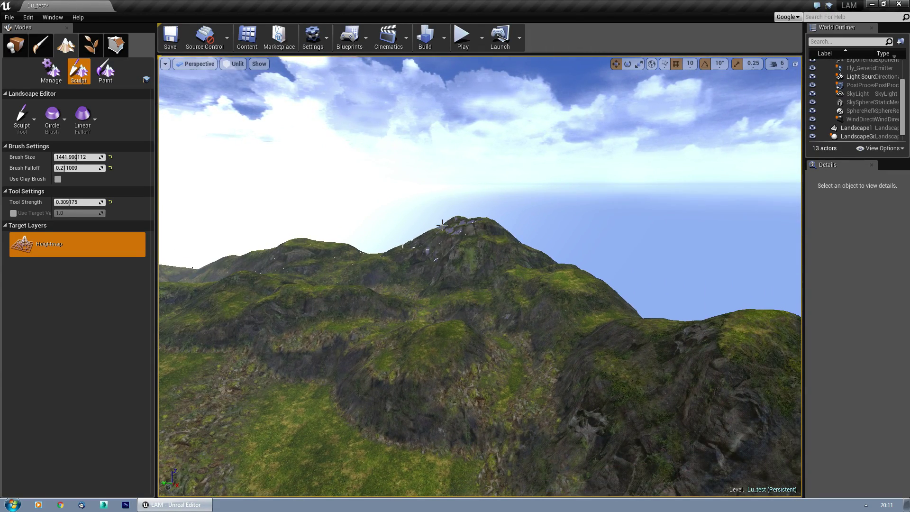
right_click_drag(351, 239, 168, 276)
key("s")
key("w")
right_click_drag(397, 249, 322, 272)
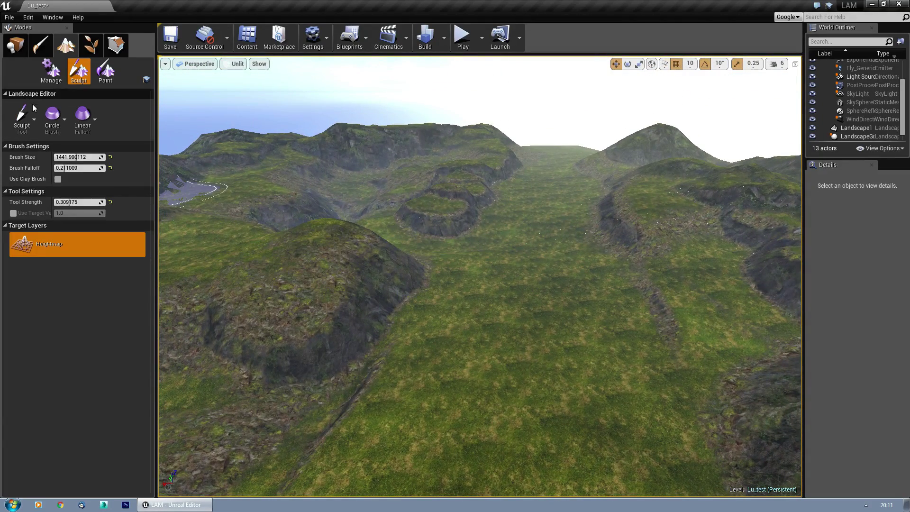
Smooth the new ridges, peaks and stepped mound using the Smooth tool with strength 0.04312
left_click(29, 112)
left_click(56, 181)
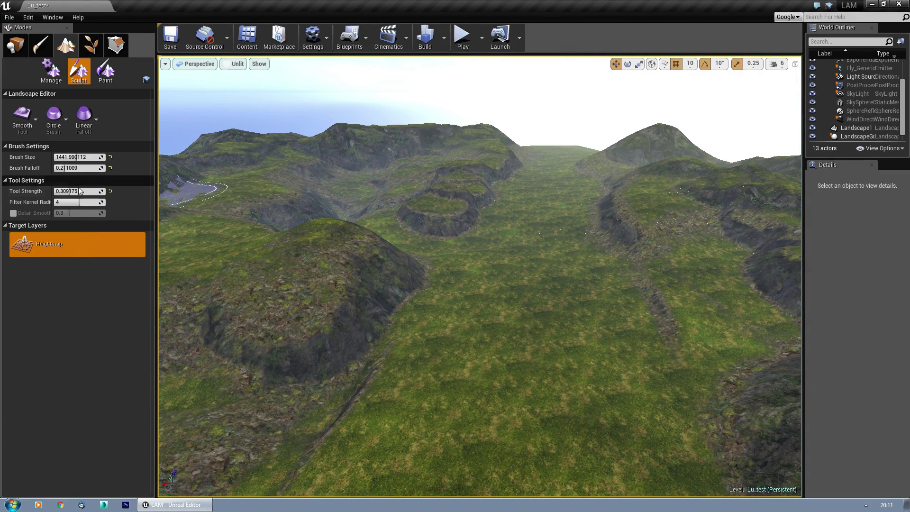
left_click_drag(60, 191, 55, 191)
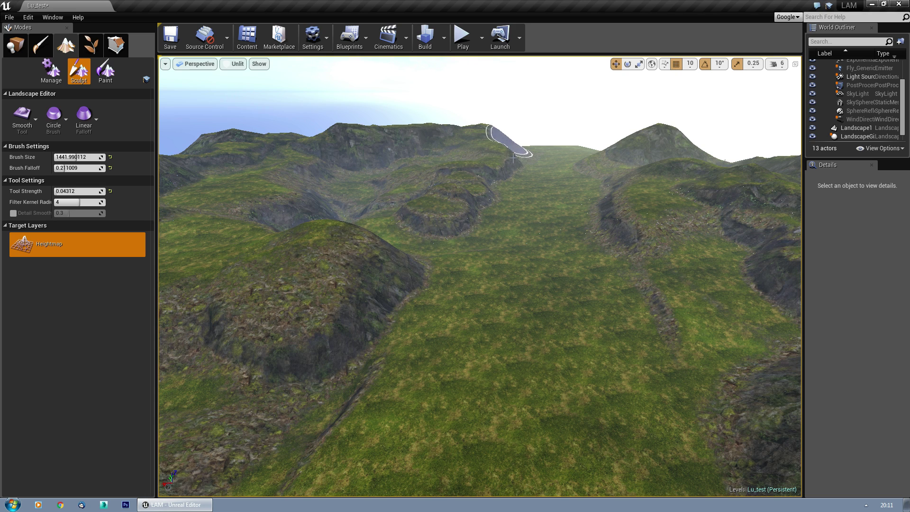
right_click_drag(648, 277, 520, 297)
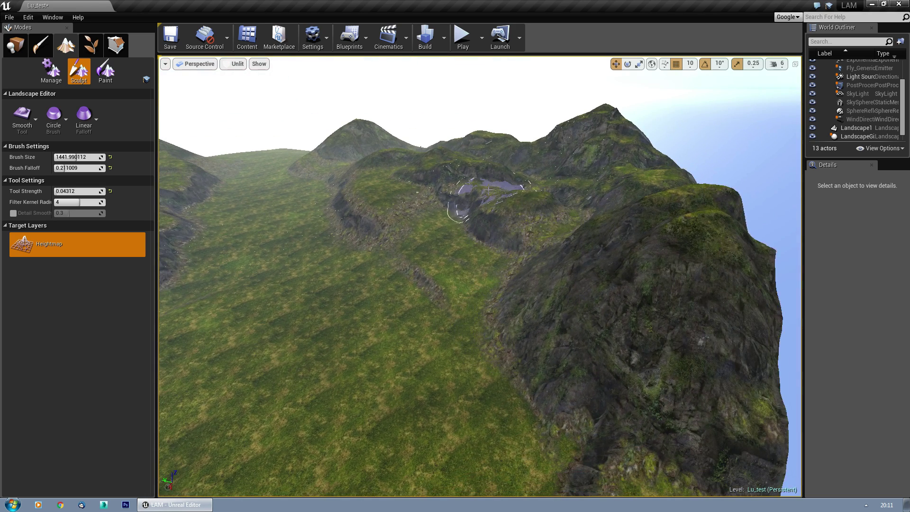
mouse_move(695, 325)
right_mouse_down()
mouse_move(777, 327)
mouse_move(493, 254)
right_mouse_up()
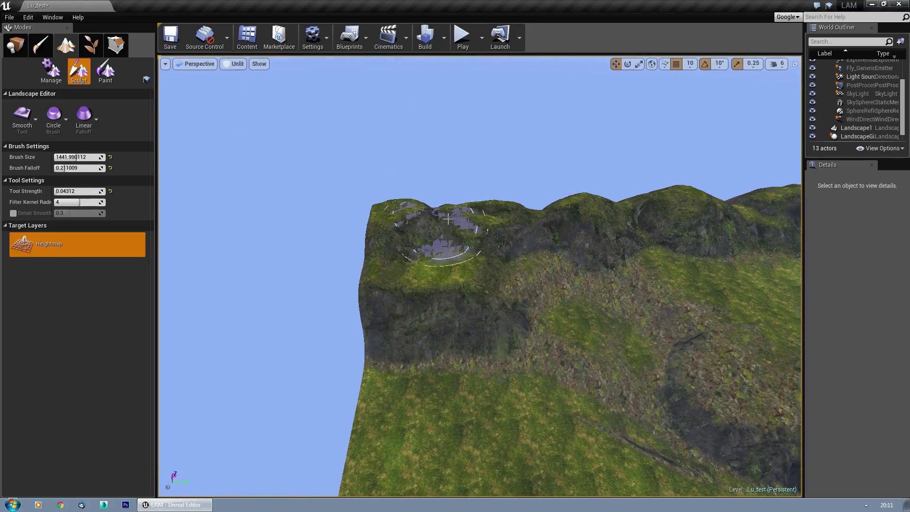
right_click_drag(628, 244, 459, 280)
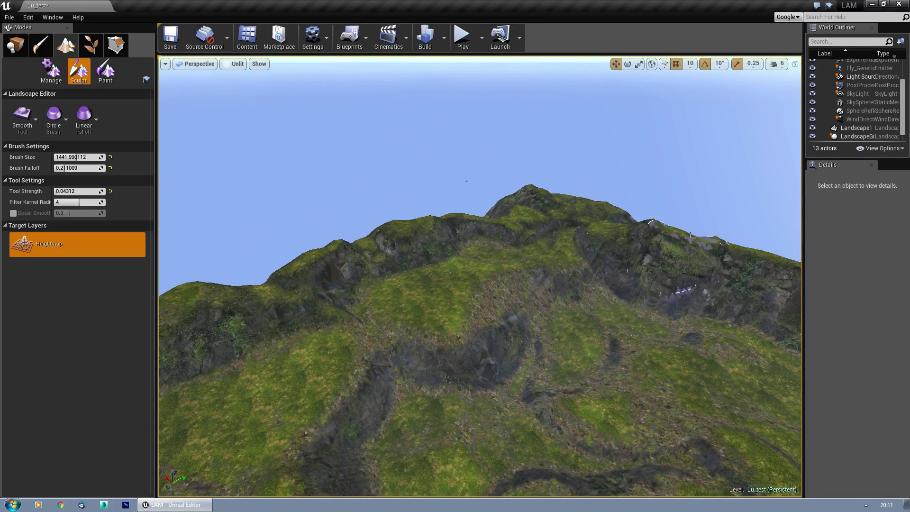
right_click_drag(616, 235, 656, 245)
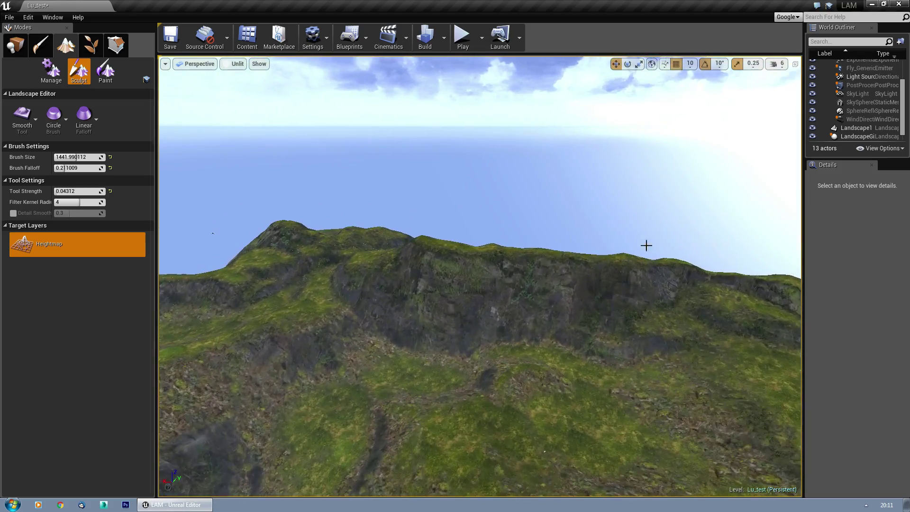
mouse_move(528, 284)
right_mouse_down()
mouse_move(552, 311)
mouse_move(579, 299)
mouse_move(451, 326)
right_mouse_up()
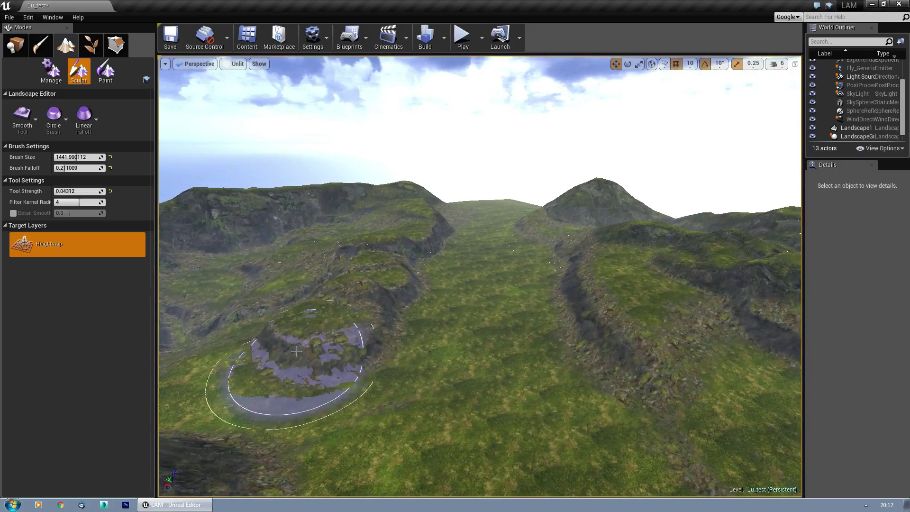
mouse_move(484, 352)
right_mouse_down()
mouse_move(460, 344)
mouse_move(471, 343)
mouse_move(466, 365)
mouse_move(450, 368)
right_mouse_up()
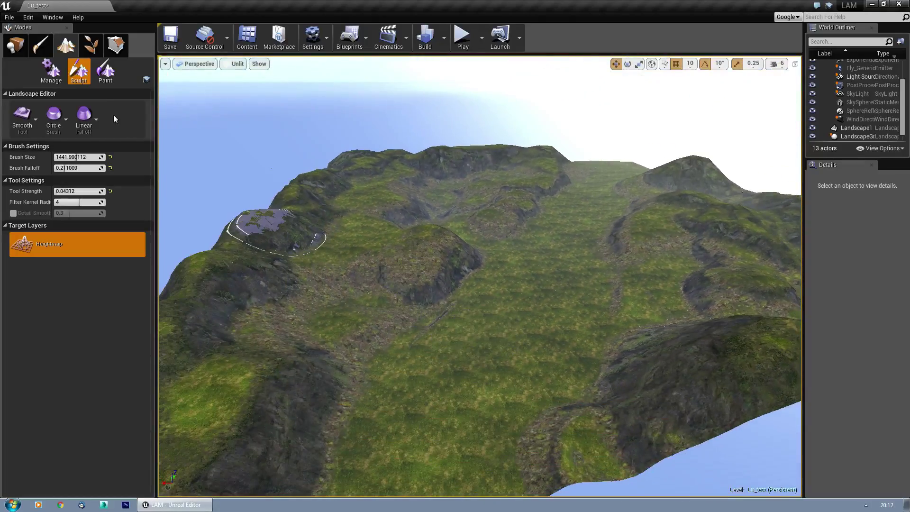
Switch to landscape painting and try to create a weight-blended layer info named Layer_01_LayerInfo for Layer_01 in Lu_test_sharedassets
left_click(100, 79)
left_click(101, 82)
mouse_move(567, 229)
right_mouse_down()
mouse_move(567, 199)
mouse_move(567, 211)
right_mouse_up()
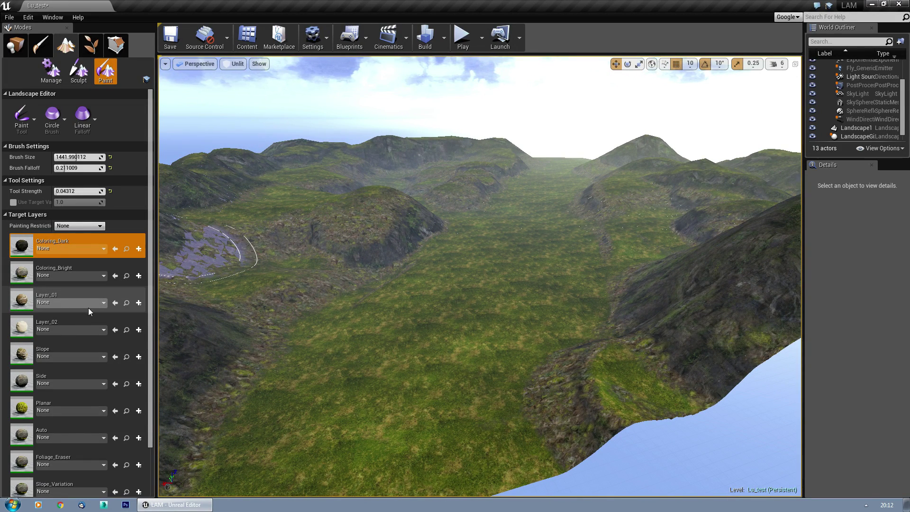
left_click(139, 303)
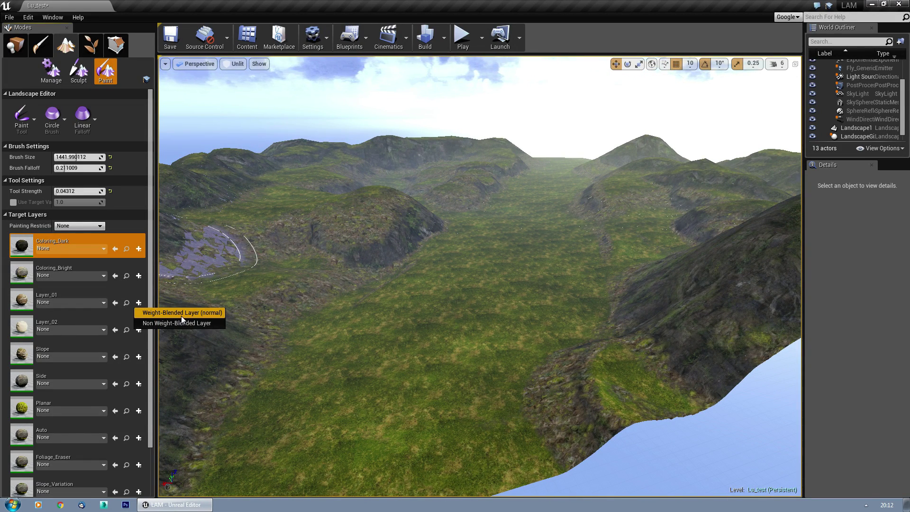
left_click(181, 314)
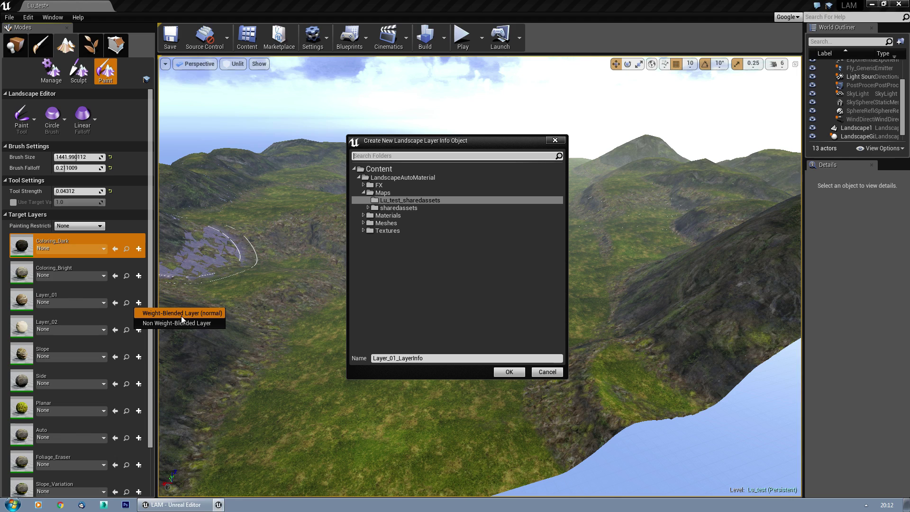
left_click(420, 199)
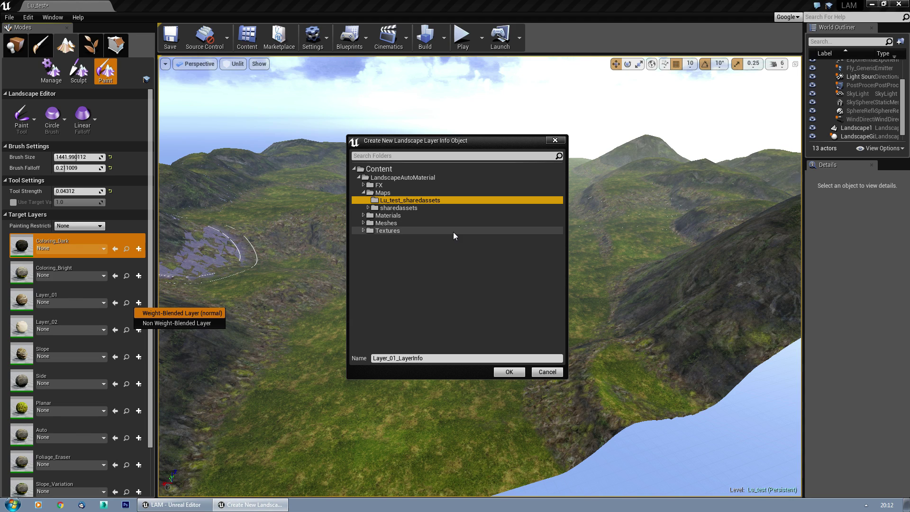
left_click(510, 373)
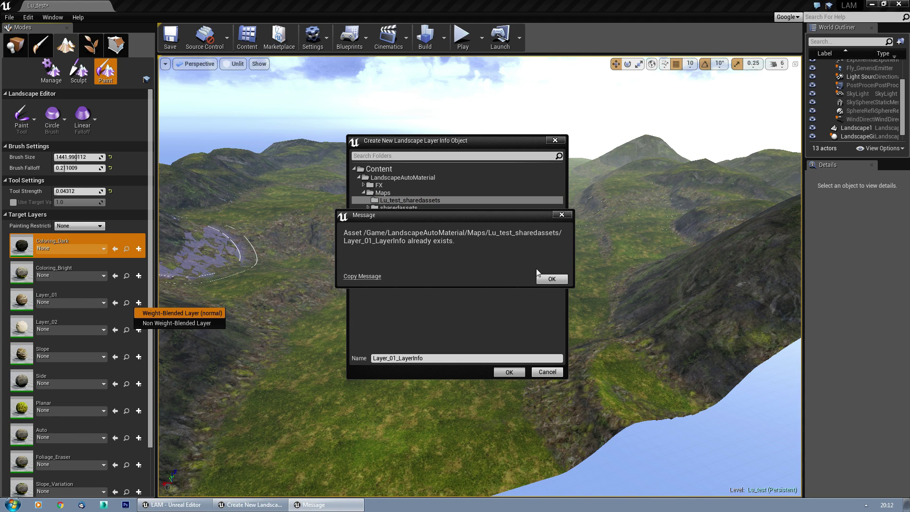
left_click(549, 280)
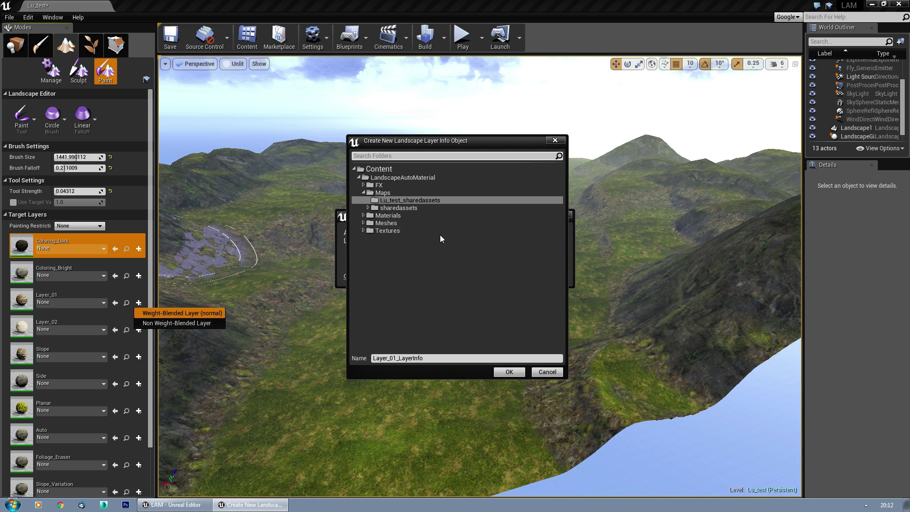
Rename the new layer info Layer_01_LayerInfob, create it for Layer_01 and close the content browser
left_click(430, 357)
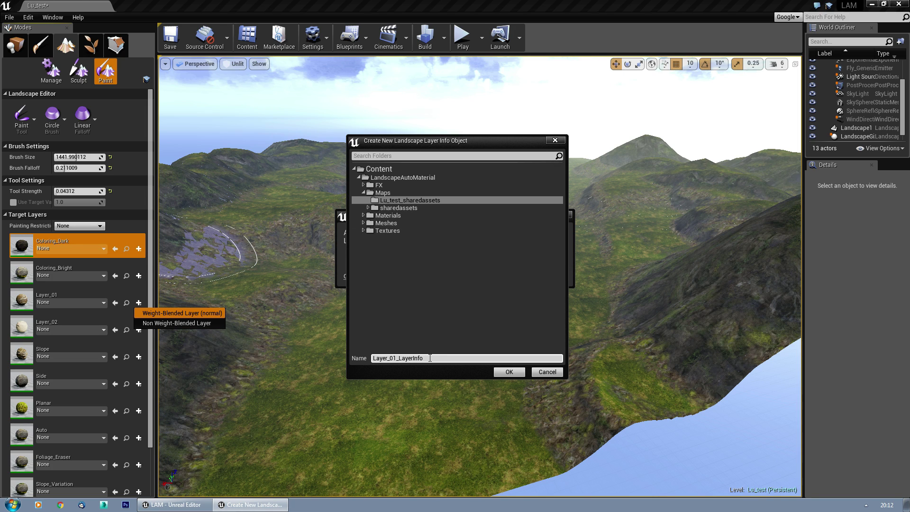
type("b")
left_click(502, 372)
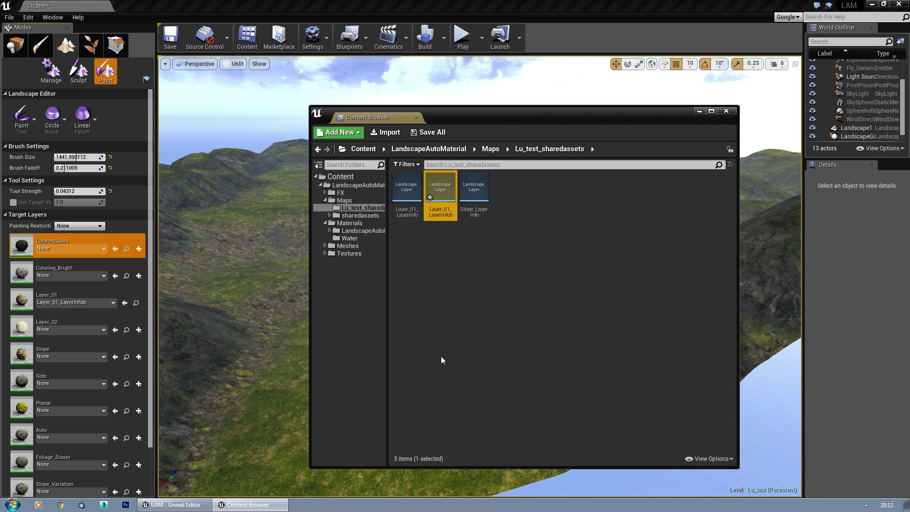
left_click(727, 110)
Set the paint brush size to 259.569031, falloff to 0.513761 and strength to 0.272478, and try painting Coloring_Dark on the valley floor
scroll(457, 308, "down", 3)
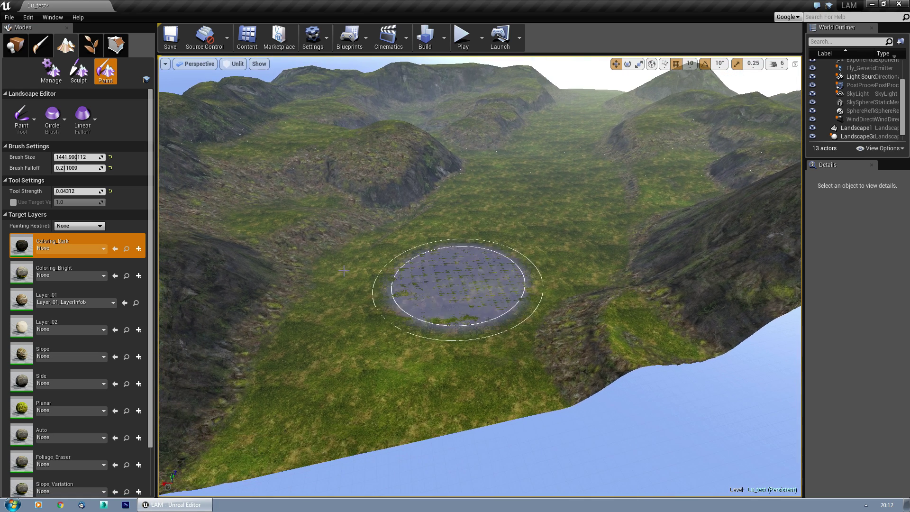
left_click_drag(75, 157, 72, 157)
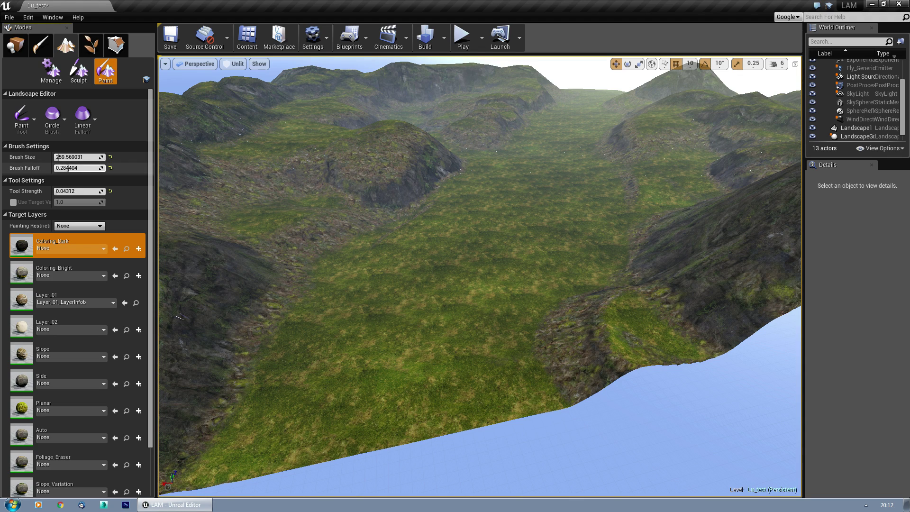
left_click_drag(62, 192, 72, 191)
left_click(434, 424)
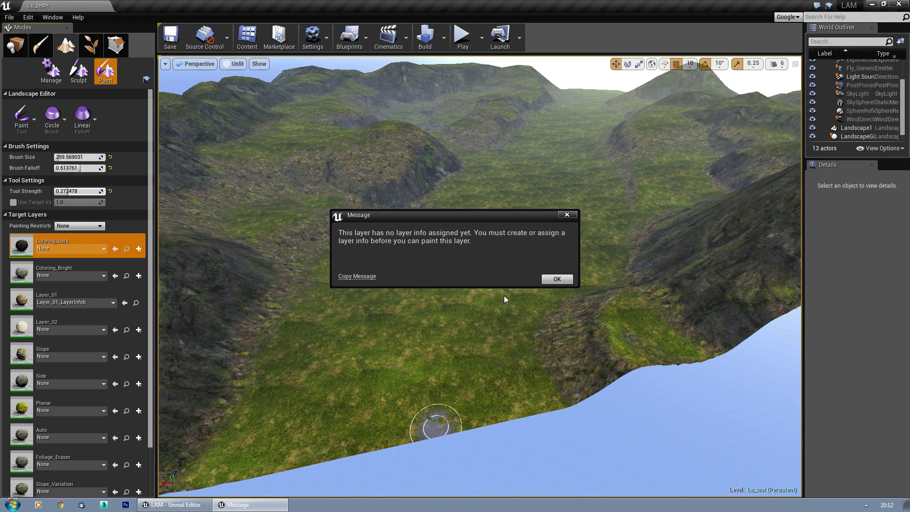
left_click(557, 279)
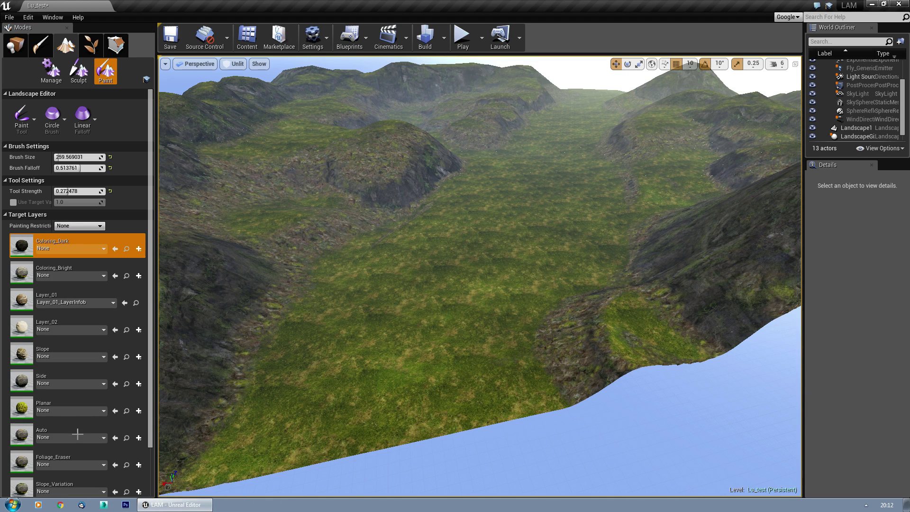
left_click(138, 438)
left_click(553, 280)
left_click(72, 251)
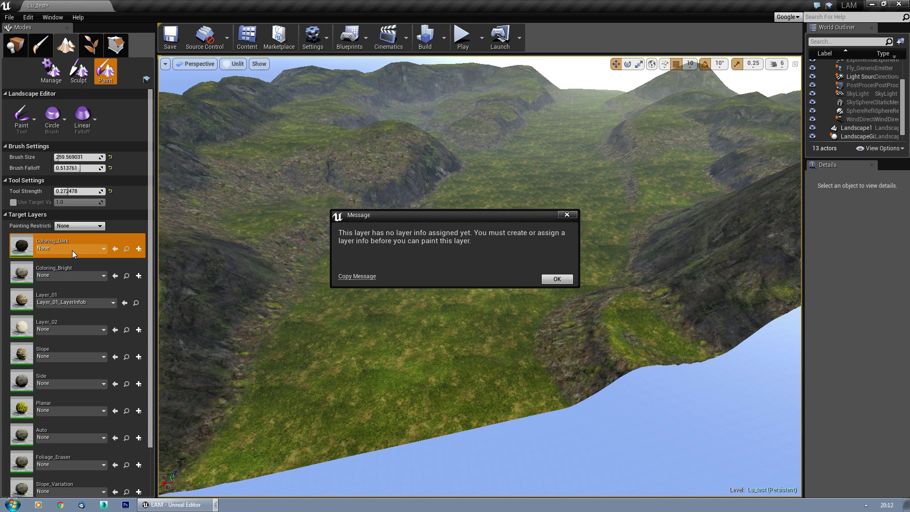
left_click(555, 279)
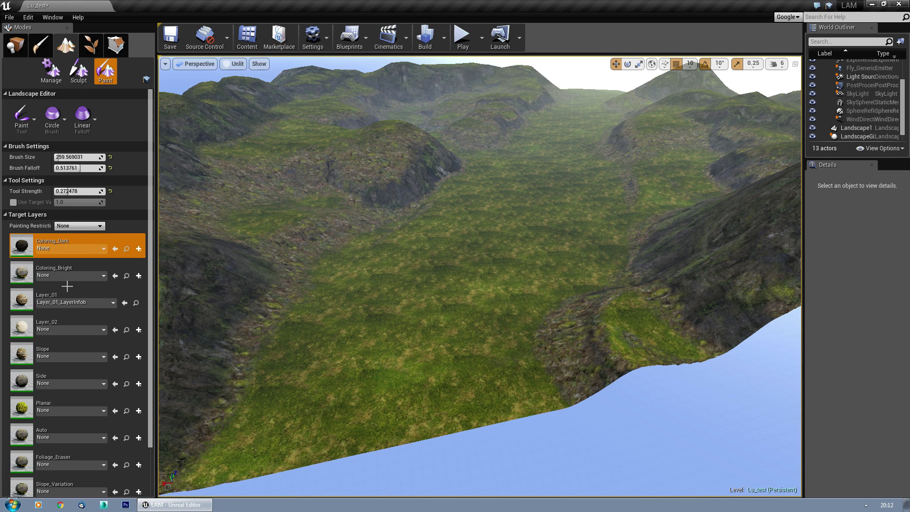
left_click(78, 297)
left_click(553, 277)
right_click_drag(217, 235, 220, 236)
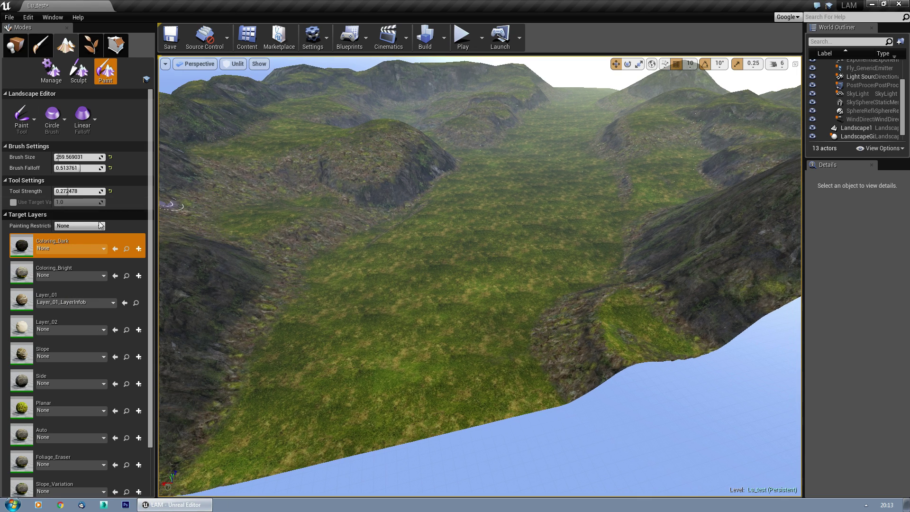
Paint a winding dirt path with Layer_01 along the whole grassy valley floor, using brush size 154.142441
left_click(63, 293)
mouse_move(420, 406)
left_mouse_down()
mouse_move(416, 418)
mouse_move(422, 360)
mouse_move(434, 384)
mouse_move(420, 351)
mouse_move(440, 319)
mouse_move(410, 296)
left_mouse_up()
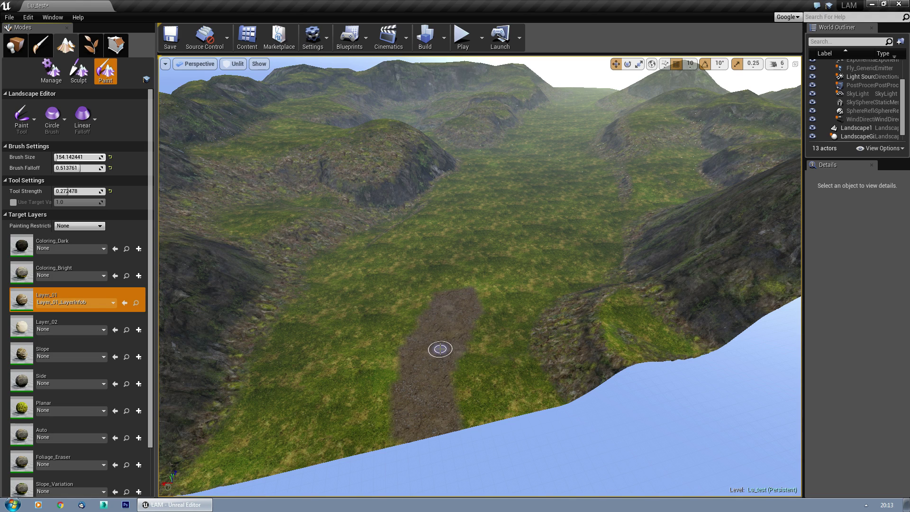
mouse_move(436, 382)
left_mouse_down()
mouse_move(414, 406)
mouse_move(397, 392)
left_mouse_up()
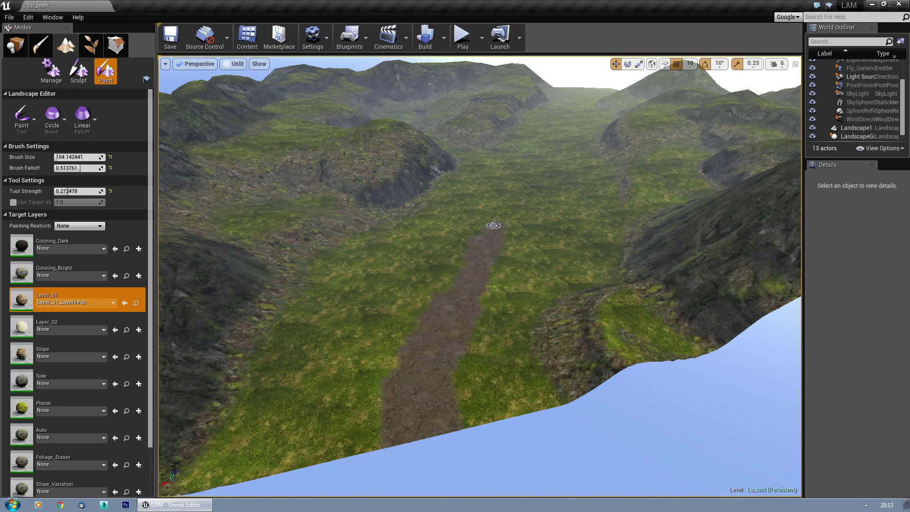
mouse_move(562, 448)
right_mouse_down()
mouse_move(583, 479)
mouse_move(521, 440)
mouse_move(483, 469)
right_mouse_up()
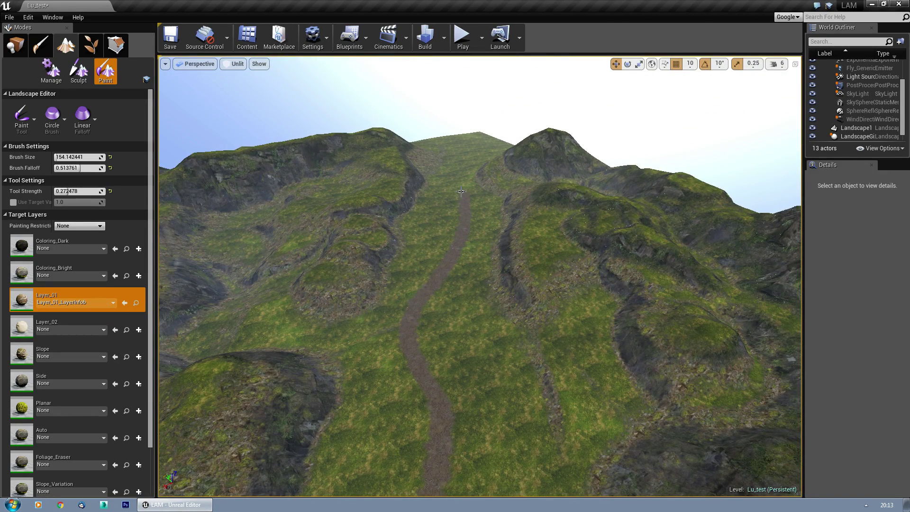
mouse_move(580, 120)
right_mouse_down()
mouse_move(583, 161)
mouse_move(586, 120)
right_mouse_up()
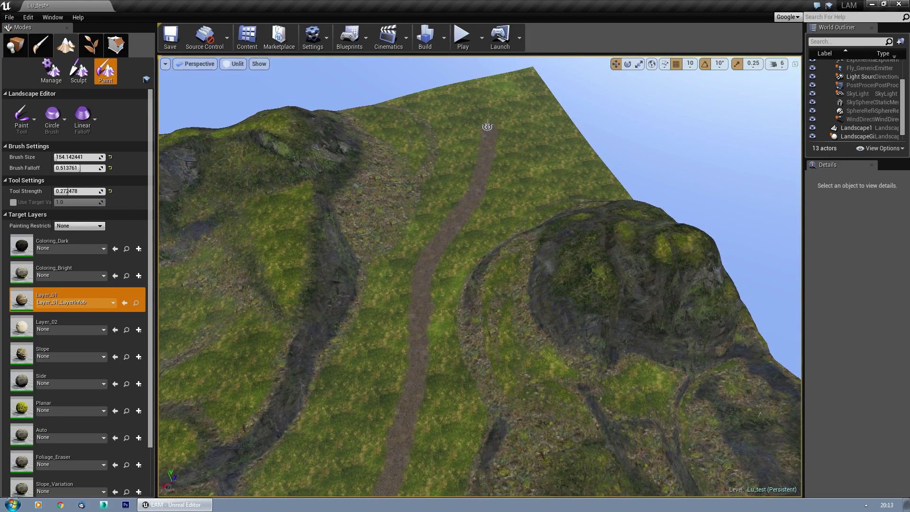
right_click_drag(684, 148, 418, 105)
key("w")
key("s")
key("w")
key("s")
key("w")
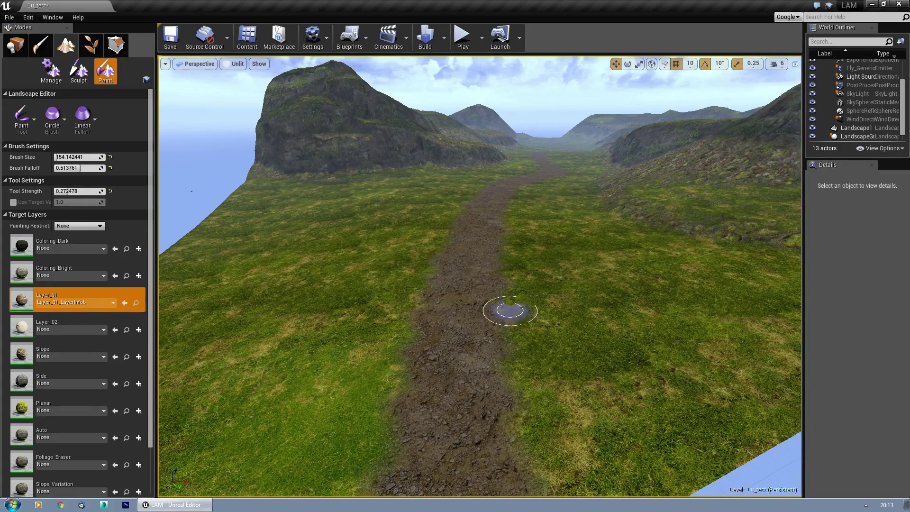
mouse_move(534, 285)
right_mouse_down()
mouse_move(529, 327)
mouse_move(498, 300)
right_mouse_up()
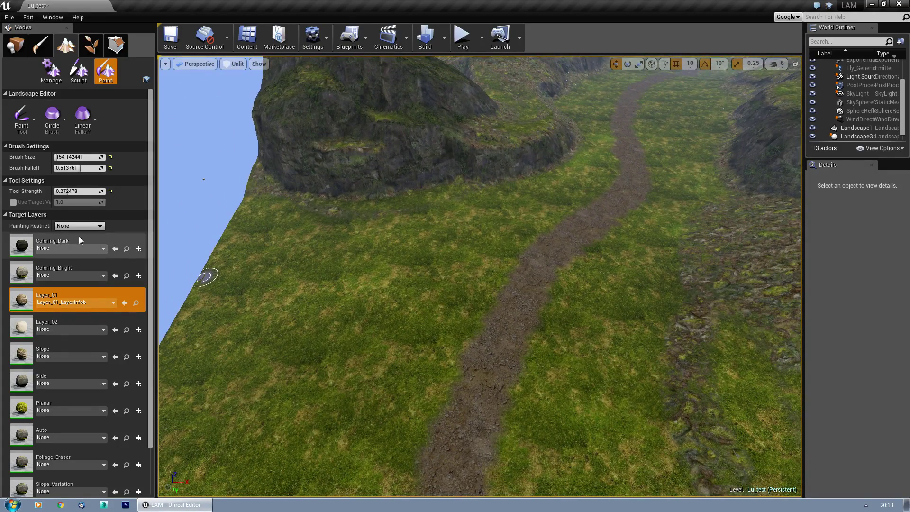
Create the weight-blended layer info Coloring_Dark_LayerInfo in Lu_test_sharedassets and select Coloring_Dark as the paint layer
left_click(138, 248)
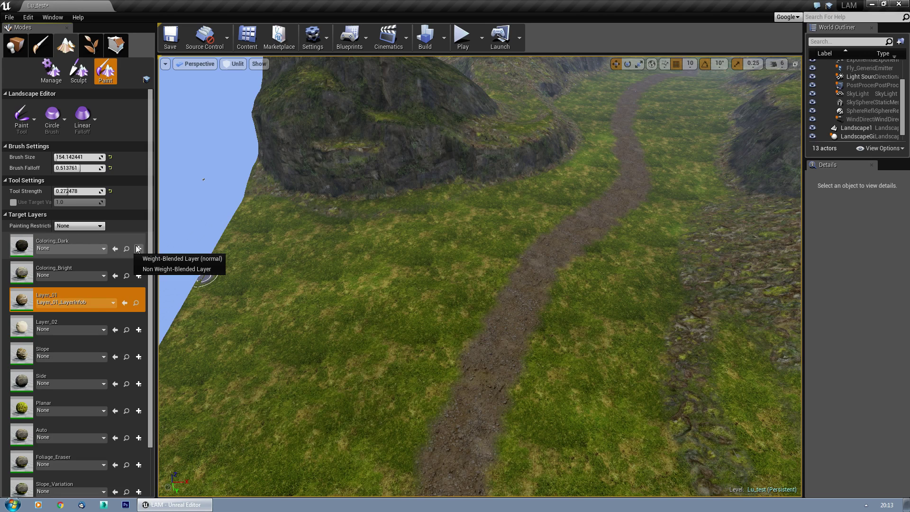
left_click(168, 260)
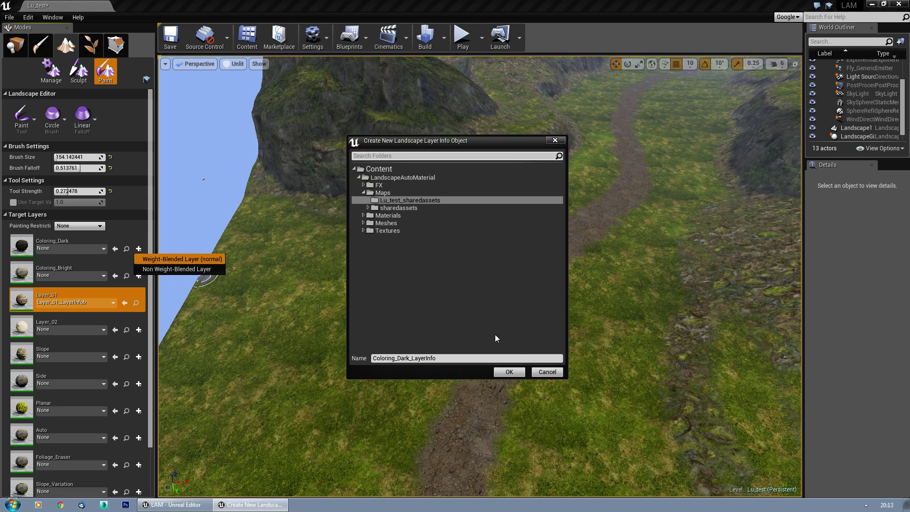
left_click(505, 372)
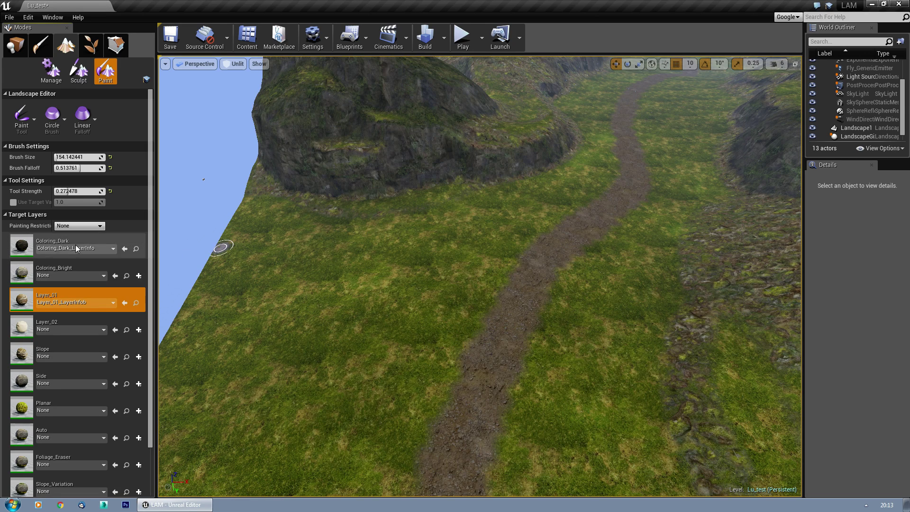
left_click(106, 240)
Try painting Coloring_Dark beside the start of the dirt path with brush size 100.0, and undo the strokes
mouse_move(443, 284)
right_mouse_down()
mouse_move(351, 294)
mouse_move(289, 265)
mouse_move(294, 299)
right_mouse_up()
left_click_drag(56, 157, 58, 156)
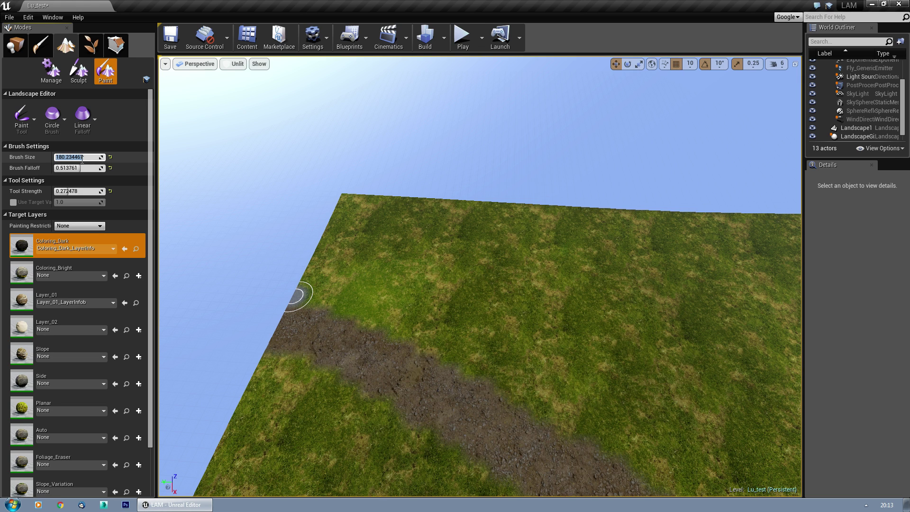
right_click_drag(293, 333, 351, 338)
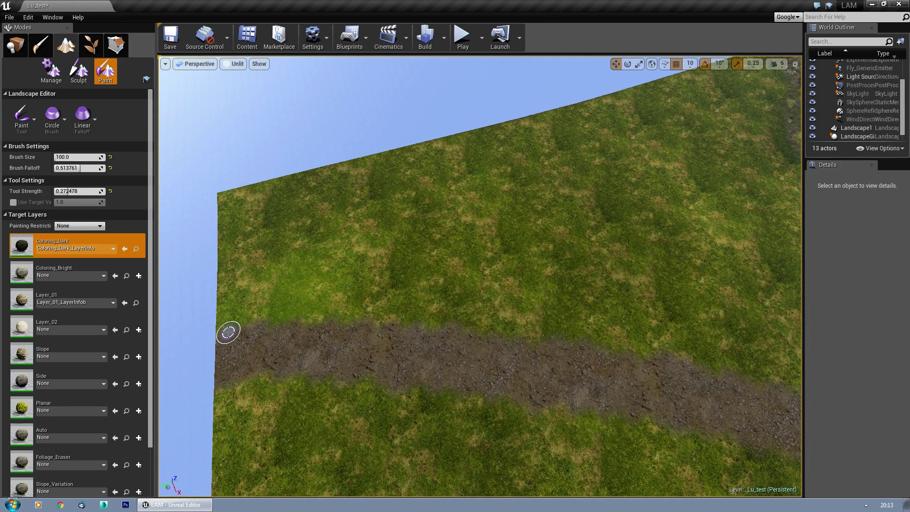
left_click(228, 332)
mouse_move(403, 296)
right_mouse_down()
mouse_move(398, 287)
mouse_move(410, 327)
mouse_move(407, 301)
mouse_move(356, 270)
right_mouse_up()
right_click_drag(408, 299, 415, 289)
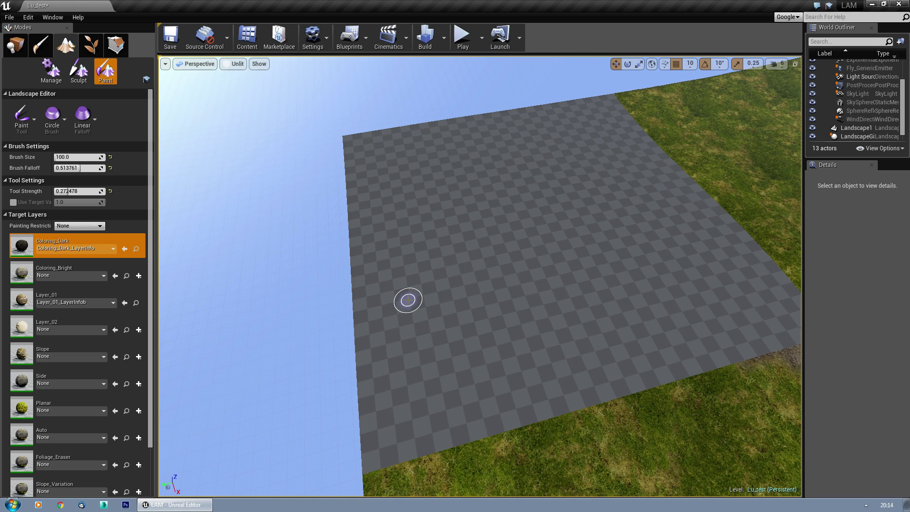
right_click_drag(410, 341, 429, 317)
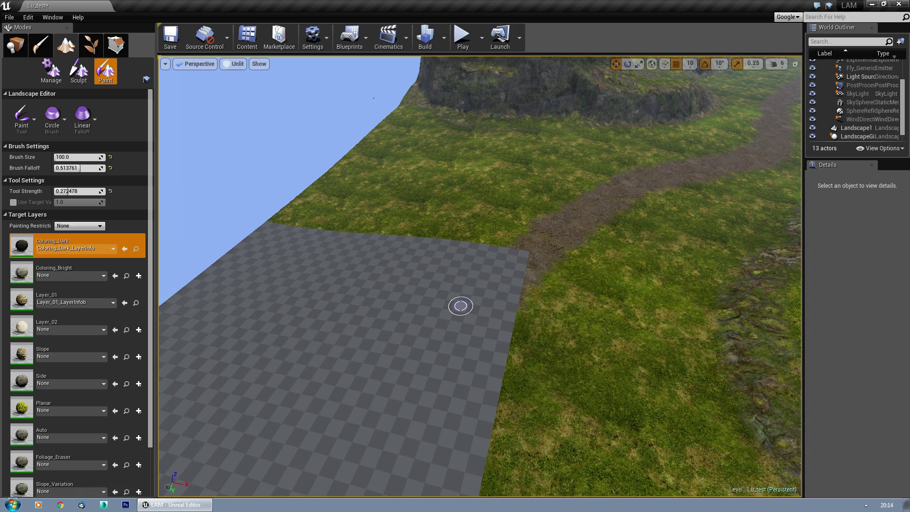
mouse_move(457, 322)
right_mouse_down()
mouse_move(427, 316)
mouse_move(313, 331)
right_mouse_up()
mouse_move(429, 361)
right_mouse_down()
mouse_move(462, 379)
mouse_move(450, 412)
mouse_move(435, 364)
right_mouse_up()
key("ctrl+z")
mouse_move(392, 327)
left_mouse_down()
mouse_move(522, 300)
mouse_move(621, 301)
left_mouse_up()
mouse_move(528, 346)
right_mouse_down()
mouse_move(630, 346)
mouse_move(640, 379)
mouse_move(634, 346)
mouse_move(497, 320)
mouse_move(498, 360)
mouse_move(492, 266)
mouse_move(495, 298)
mouse_move(450, 275)
mouse_move(466, 331)
right_mouse_up()
key("ctrl+z")
Set the brush size to 50.0, falloff to 0.715596 and strength to 0.144038, and paint Coloring_Dark along one edge of the dirt path
left_click_drag(57, 156, 61, 156)
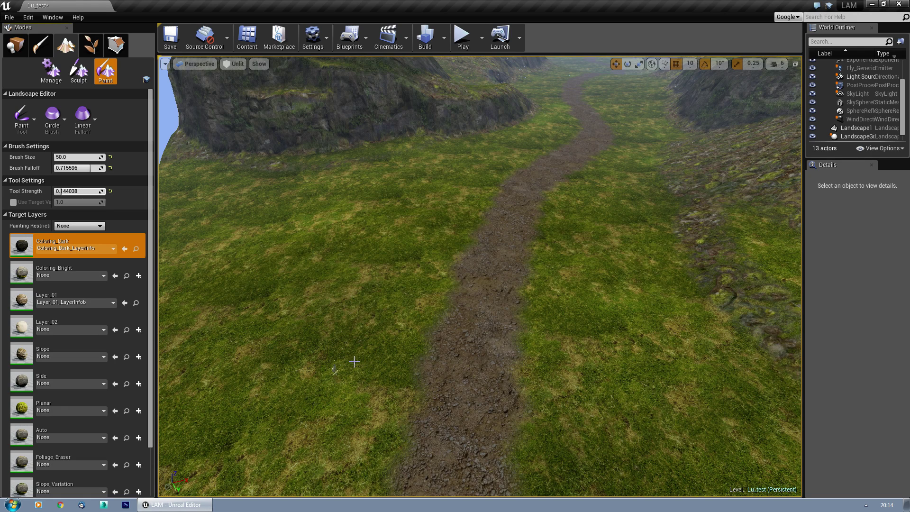
mouse_move(427, 367)
left_mouse_down()
mouse_move(427, 329)
mouse_move(447, 288)
left_mouse_up()
mouse_move(423, 362)
left_mouse_down()
mouse_move(412, 398)
mouse_move(469, 238)
mouse_move(449, 249)
left_mouse_up()
right_click_drag(448, 250, 441, 302)
left_click_drag(411, 418, 473, 272)
right_click_drag(508, 191, 395, 375)
mouse_move(396, 374)
left_mouse_down()
mouse_move(395, 275)
mouse_move(455, 194)
left_mouse_up()
mouse_move(455, 194)
right_mouse_down()
mouse_move(454, 246)
mouse_move(318, 295)
right_mouse_up()
mouse_move(371, 334)
left_mouse_down()
mouse_move(386, 272)
mouse_move(428, 183)
left_mouse_up()
mouse_move(429, 182)
right_mouse_down()
mouse_move(428, 147)
mouse_move(429, 157)
right_mouse_up()
left_click_drag(374, 382, 417, 236)
right_click_drag(387, 323, 322, 266)
mouse_move(418, 483)
left_mouse_down()
mouse_move(437, 426)
mouse_move(430, 327)
mouse_move(463, 237)
left_mouse_up()
right_click_drag(468, 248, 413, 336)
left_click_drag(411, 392, 402, 191)
Paint Coloring_Dark along the opposite edge of the dirt path through the valley
right_click_drag(451, 180, 668, 163)
right_click_drag(449, 140, 492, 167)
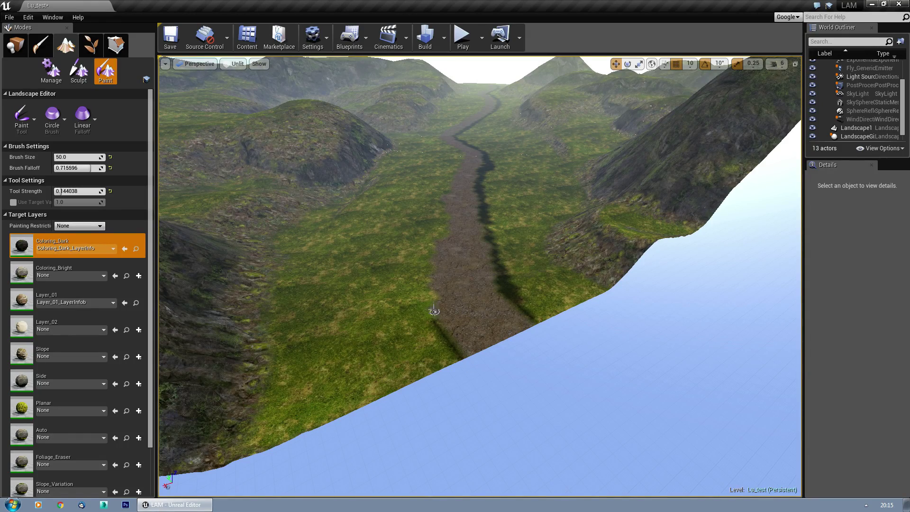
right_click_drag(457, 139, 469, 185)
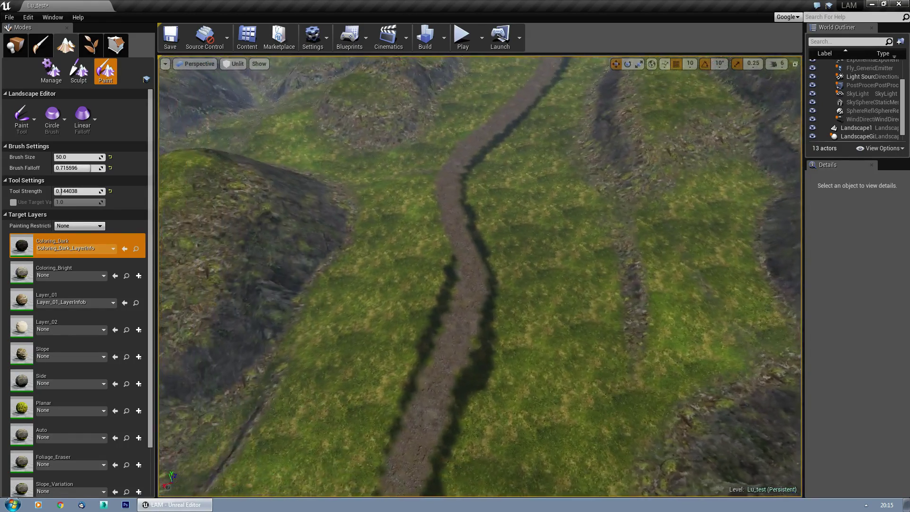
right_click_drag(494, 214, 400, 320)
mouse_move(439, 401)
left_mouse_down()
mouse_move(412, 289)
mouse_move(433, 210)
left_mouse_up()
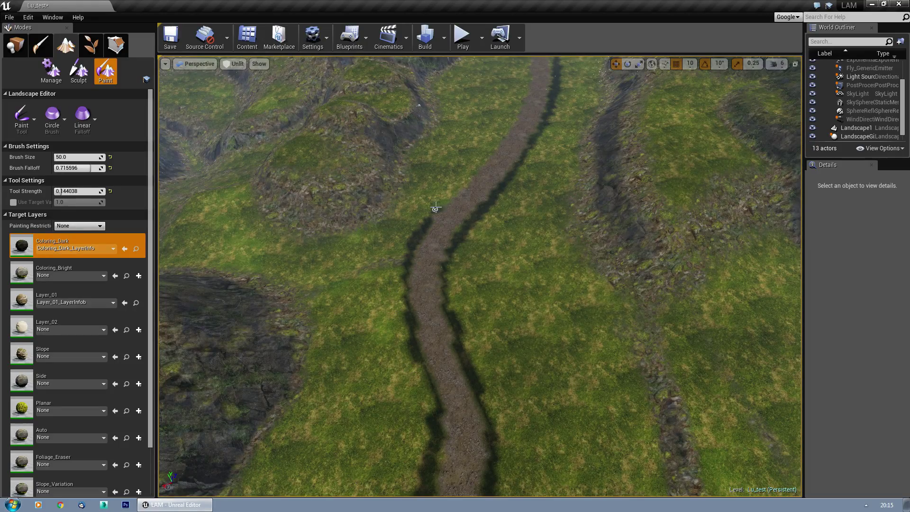
left_click_drag(481, 159, 513, 112)
mouse_move(513, 112)
right_mouse_down()
mouse_move(516, 80)
mouse_move(540, 95)
mouse_move(523, 159)
right_mouse_up()
right_click_drag(320, 188, 464, 333)
left_click_drag(481, 352, 531, 177)
right_click_drag(515, 113, 396, 265)
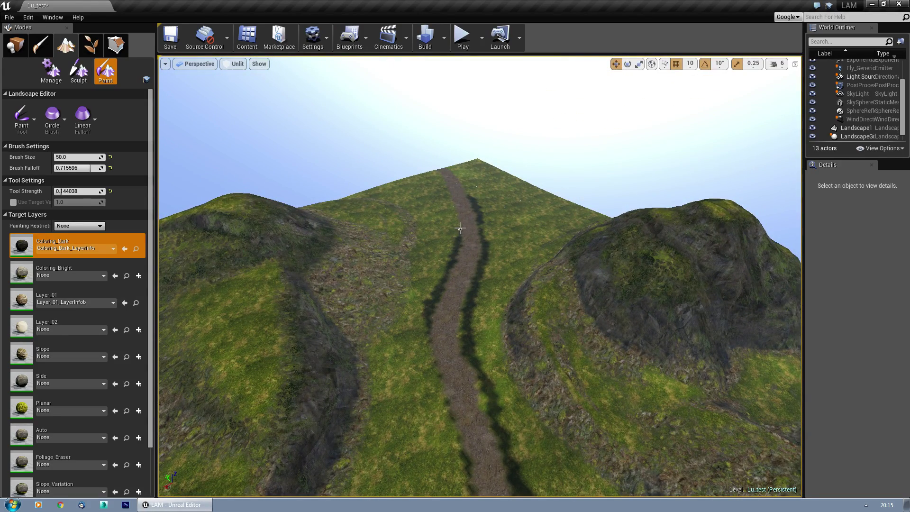
Save the Lu_test level
right_click_drag(469, 283, 469, 208)
right_click_drag(441, 300, 444, 199)
left_click(170, 37)
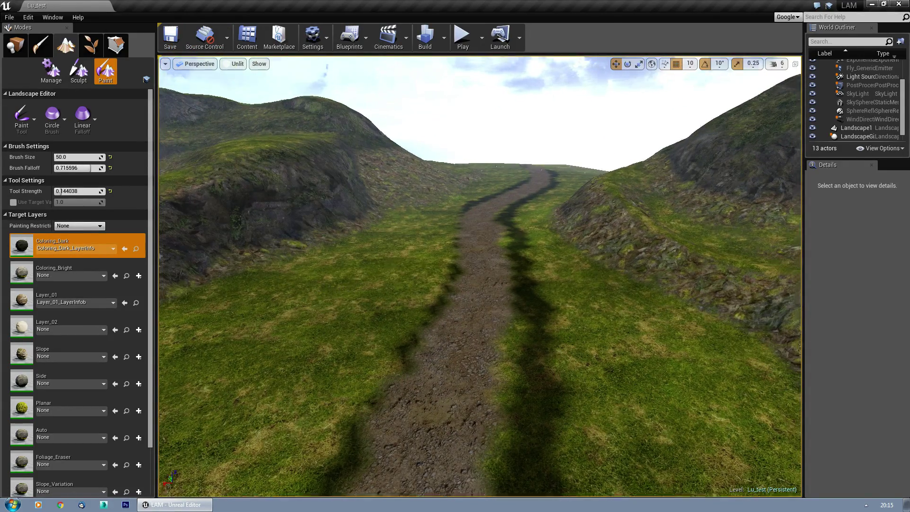
Open the material instance Landscape_Automaterial_Inst_Luos from the LandscapeAutoMaterial folder inside Materials
right_click_drag(398, 261, 422, 237)
key("ctrl+shift+f")
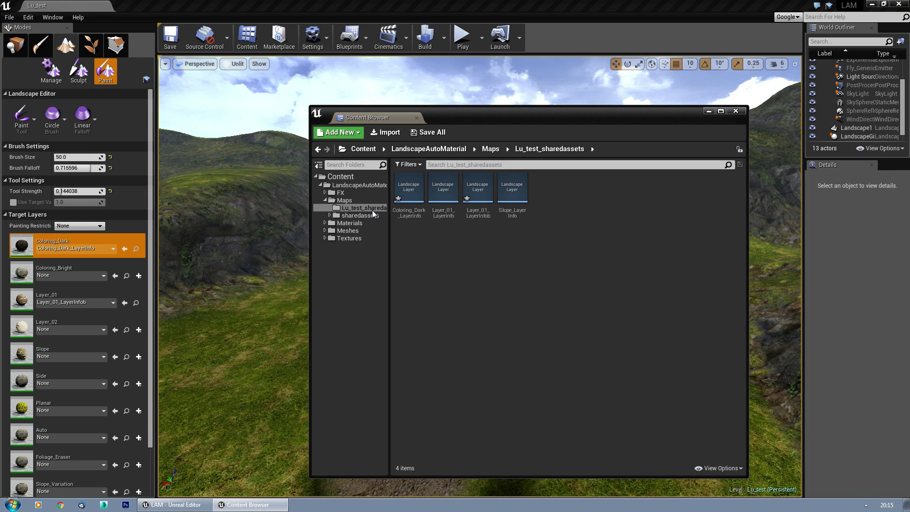
left_click(355, 231)
left_click(352, 221)
left_click(351, 207)
double_click(407, 176)
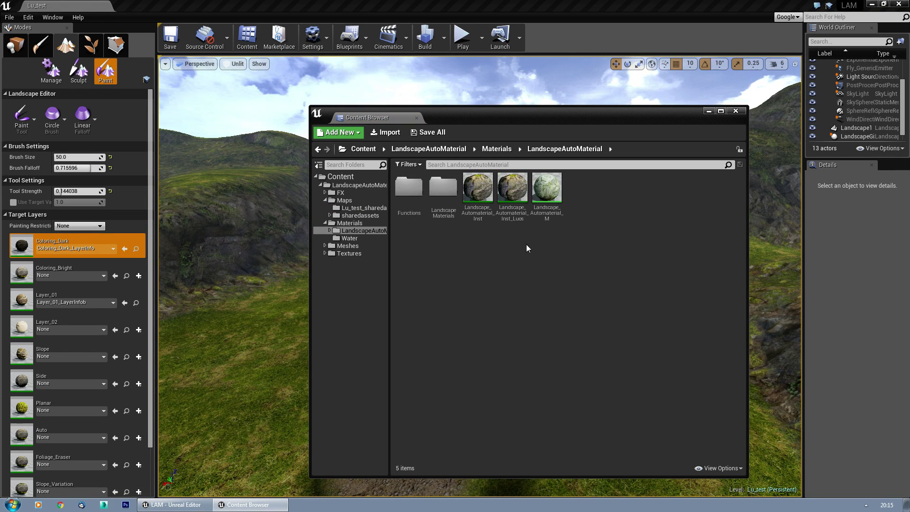
double_click(512, 192)
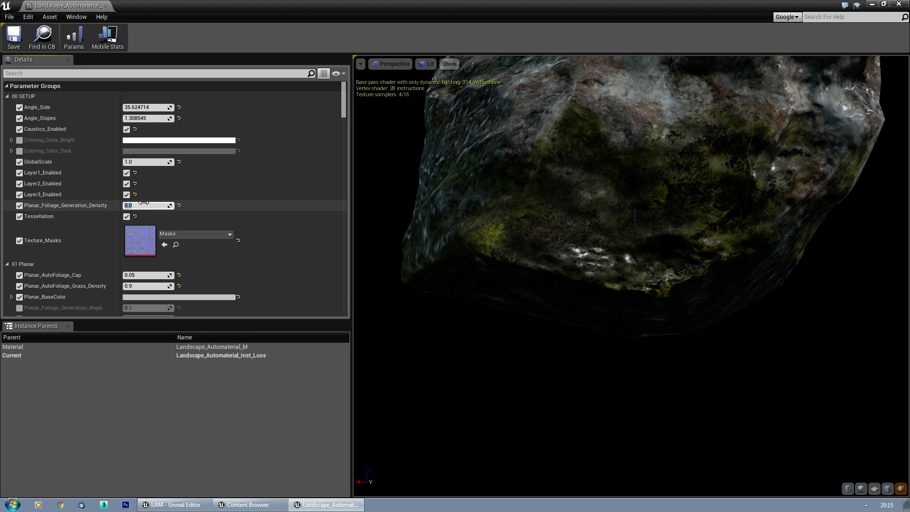
Set Planar_Foliage_Generation_Density to 1.0, and close the material instance and the content browser
type("1")
key("Return")
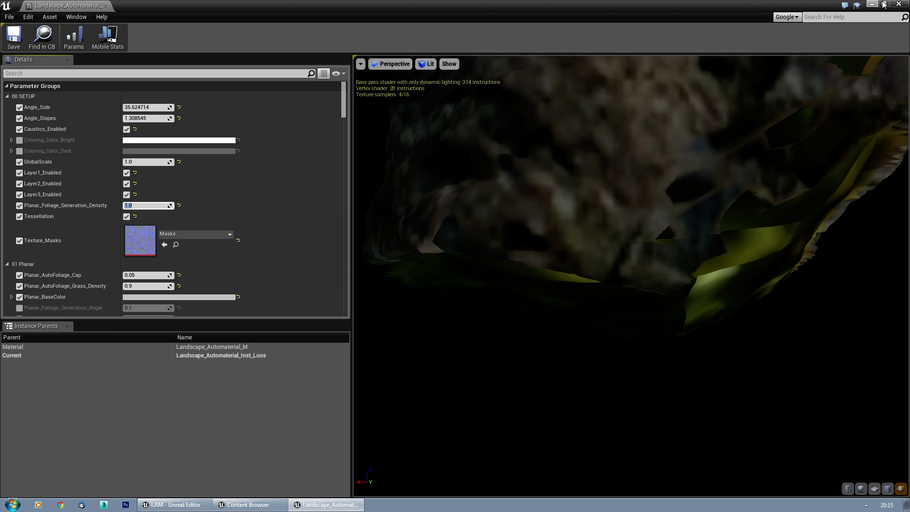
left_click(898, 5)
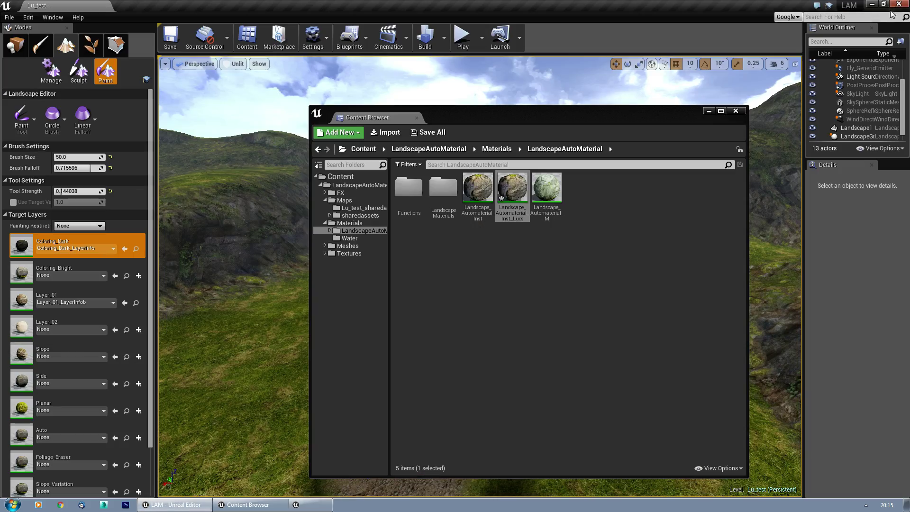
left_click(735, 110)
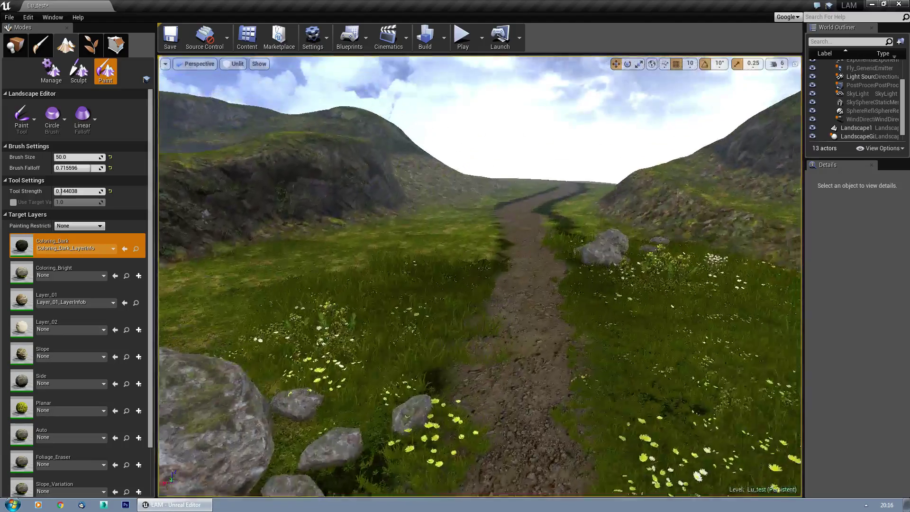
Set up the landscape Sculpt tool with a brush size of about 895, falloff of about 0.67 and strength of about 0.025
mouse_move(479, 276)
right_mouse_down()
mouse_move(611, 276)
mouse_move(507, 277)
mouse_move(582, 275)
mouse_move(498, 275)
mouse_move(450, 260)
mouse_move(559, 268)
mouse_move(549, 260)
mouse_move(491, 281)
right_mouse_up()
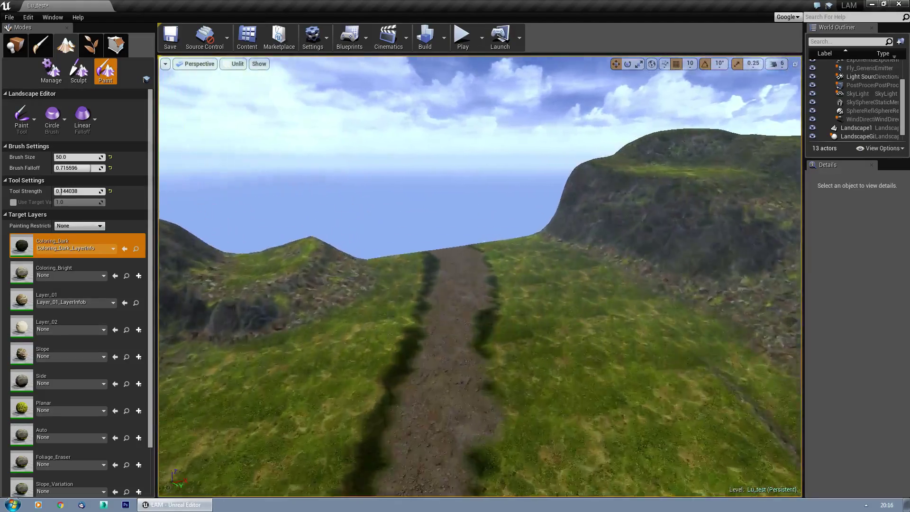
right_click_drag(492, 282, 739, 284)
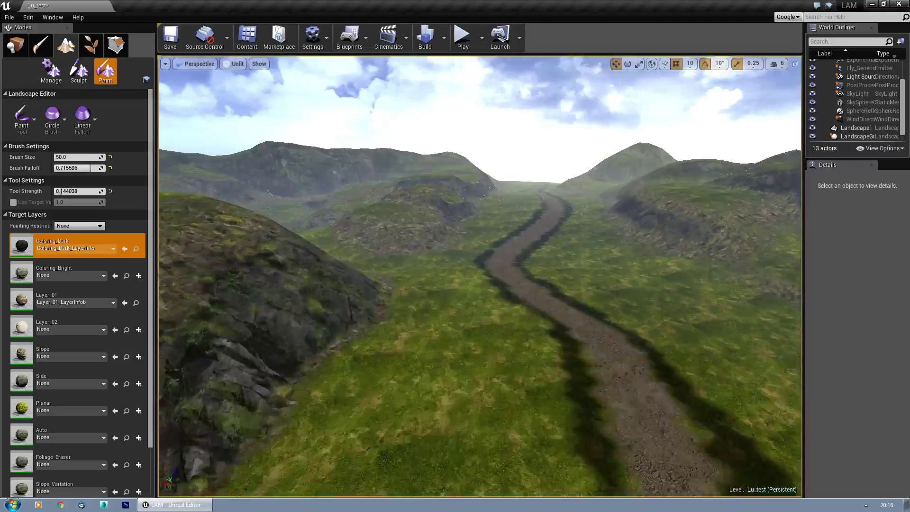
right_click_drag(450, 282, 479, 282)
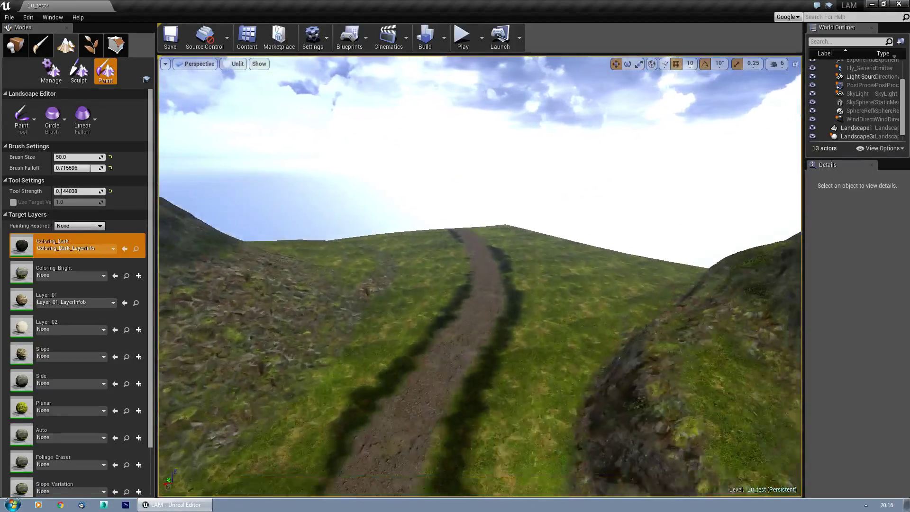
mouse_move(478, 283)
right_mouse_down()
mouse_move(615, 289)
mouse_move(580, 292)
right_mouse_up()
mouse_move(465, 329)
right_mouse_down()
mouse_move(466, 340)
mouse_move(441, 357)
right_mouse_up()
left_click(79, 71)
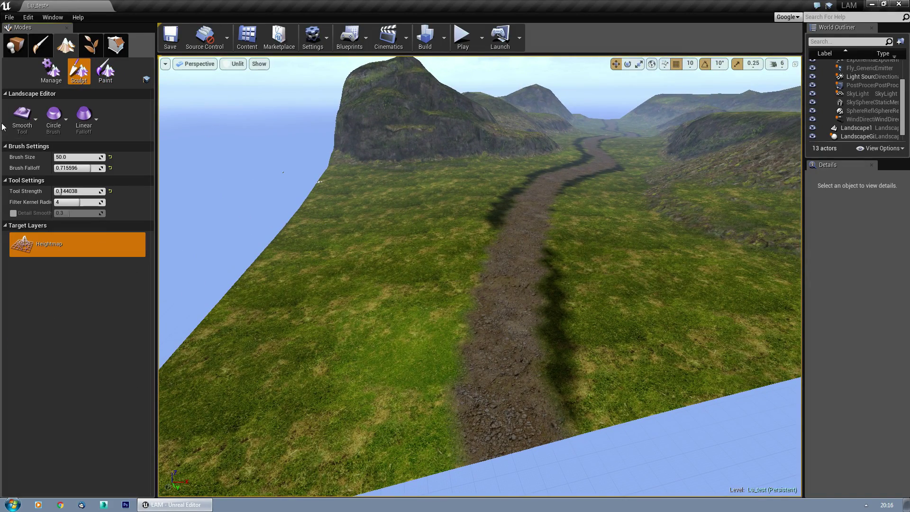
left_click(22, 116)
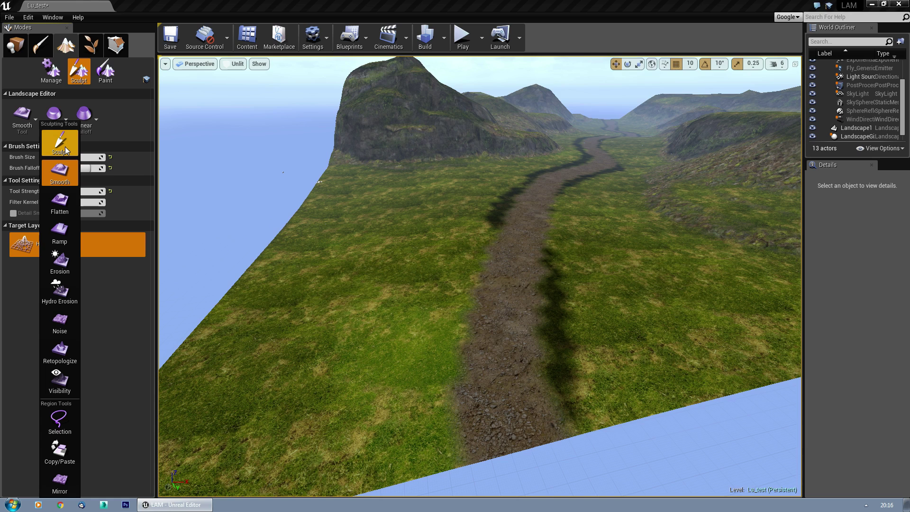
left_click(65, 147)
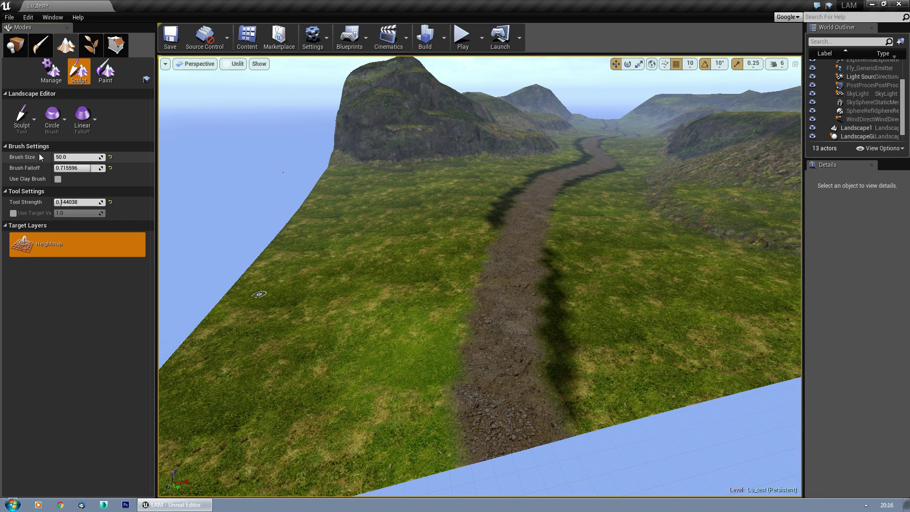
mouse_move(76, 157)
left_mouse_down()
mouse_move(99, 157)
mouse_move(70, 157)
mouse_move(88, 168)
left_mouse_up()
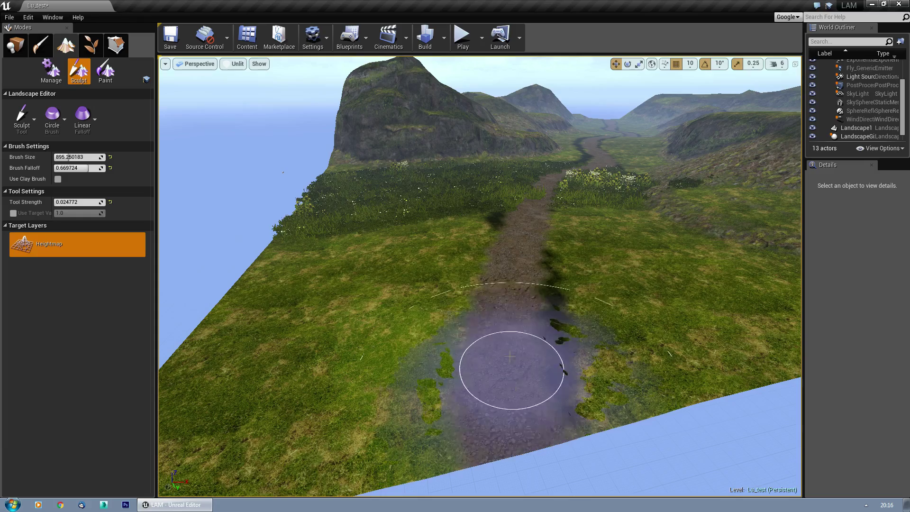
Sculpt the terrain height of the dirt path where it begins at the landscape's edge
right_click_drag(519, 293, 520, 241)
key("q")
key("w")
mouse_move(544, 333)
left_mouse_down()
mouse_move(544, 315)
mouse_move(547, 352)
left_mouse_up()
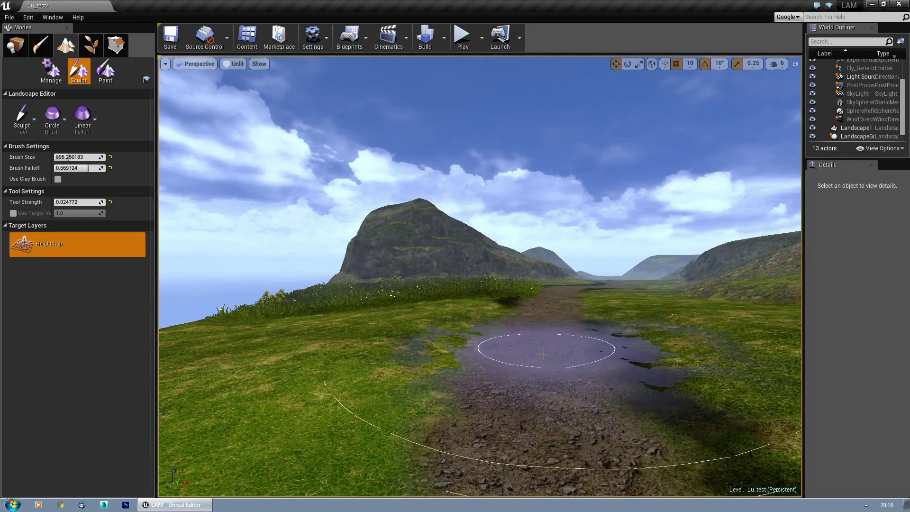
right_click_drag(545, 354, 556, 370)
key("d")
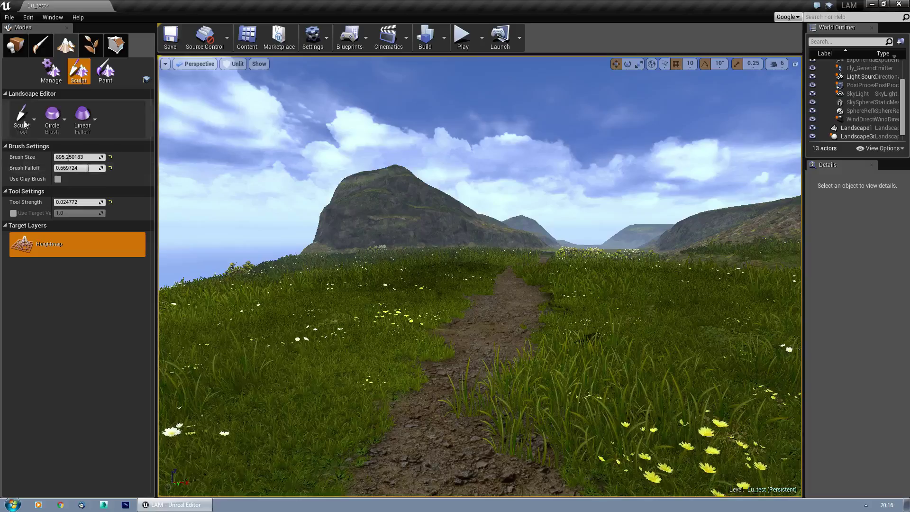
Set the sculpt brush size to about 771 and sculpt the path's first stretch past the large rocky hill
left_click_drag(78, 158, 67, 156)
right_click_drag(479, 276, 501, 280)
key("w")
right_click_drag(514, 335, 514, 360)
left_click(514, 335)
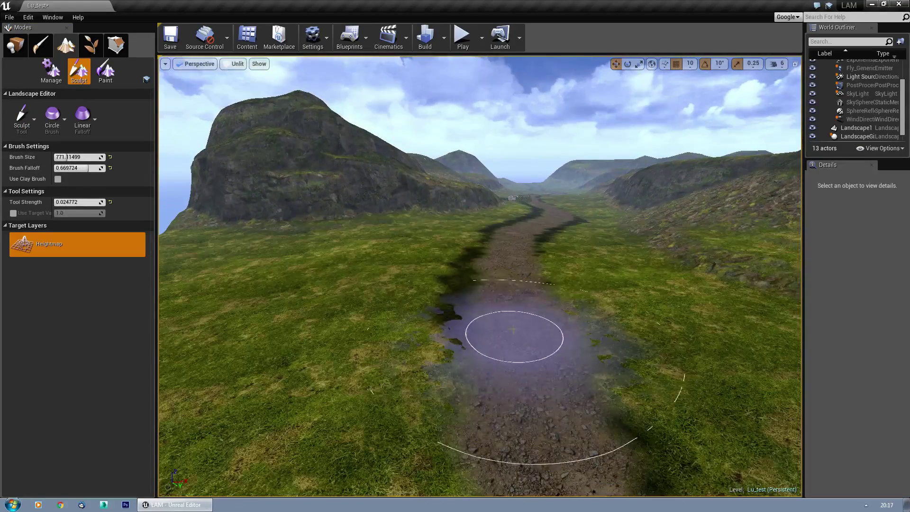
right_click_drag(546, 215, 573, 265)
key("w")
mouse_move(484, 280)
left_mouse_down()
mouse_move(459, 320)
mouse_move(500, 231)
left_mouse_up()
mouse_move(450, 348)
left_mouse_down()
mouse_move(480, 288)
mouse_move(507, 187)
left_mouse_up()
Continue sculpting the dirt path's height through the bends in the middle of the valley
mouse_move(508, 187)
right_mouse_down()
mouse_move(505, 133)
mouse_move(485, 139)
mouse_move(469, 189)
mouse_move(476, 203)
right_mouse_up()
key("w")
key("e")
mouse_move(505, 149)
right_mouse_down()
mouse_move(468, 293)
mouse_move(443, 303)
right_mouse_up()
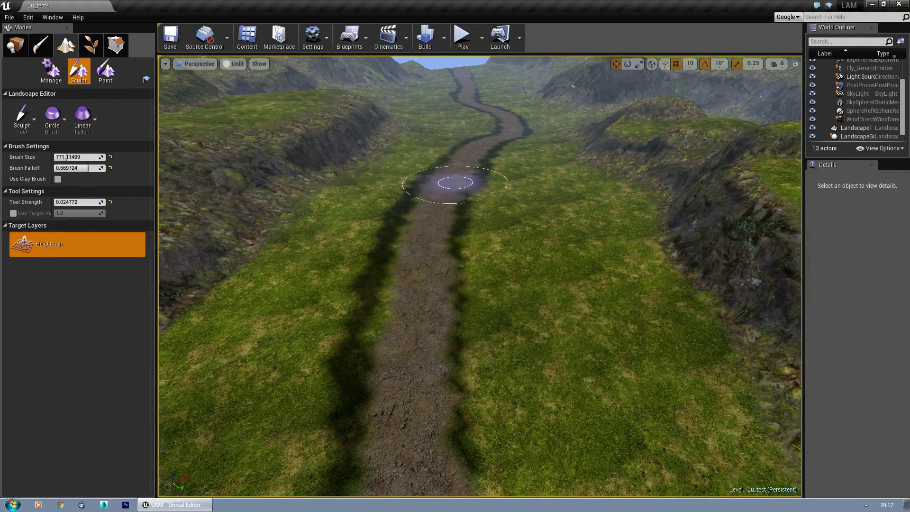
key("w")
right_click_drag(423, 212, 475, 266)
mouse_move(470, 270)
left_mouse_down()
mouse_move(480, 195)
mouse_move(456, 152)
mouse_move(485, 213)
mouse_move(452, 154)
left_mouse_up()
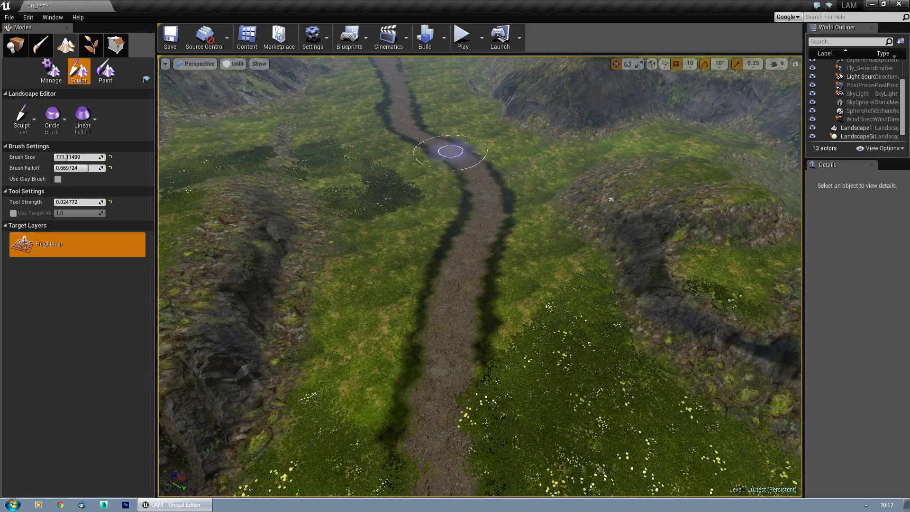
Sculpt the last straight stretch of the dirt path up to the landscape's far edge
key("w")
right_click_drag(449, 174, 396, 142)
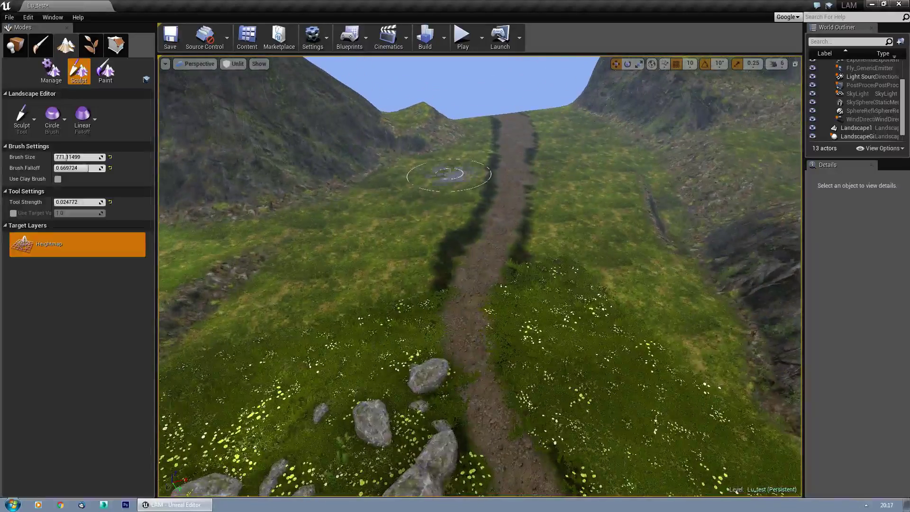
left_click_drag(475, 358, 468, 294)
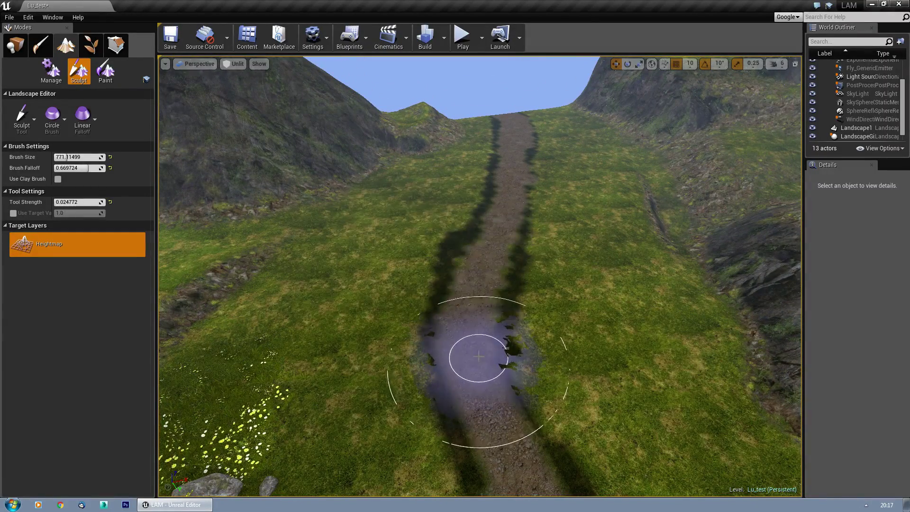
mouse_move(518, 159)
right_mouse_down()
mouse_move(511, 199)
mouse_move(500, 157)
right_mouse_up()
key("w")
left_click_drag(500, 332, 515, 261)
left_click_drag(497, 161, 496, 144)
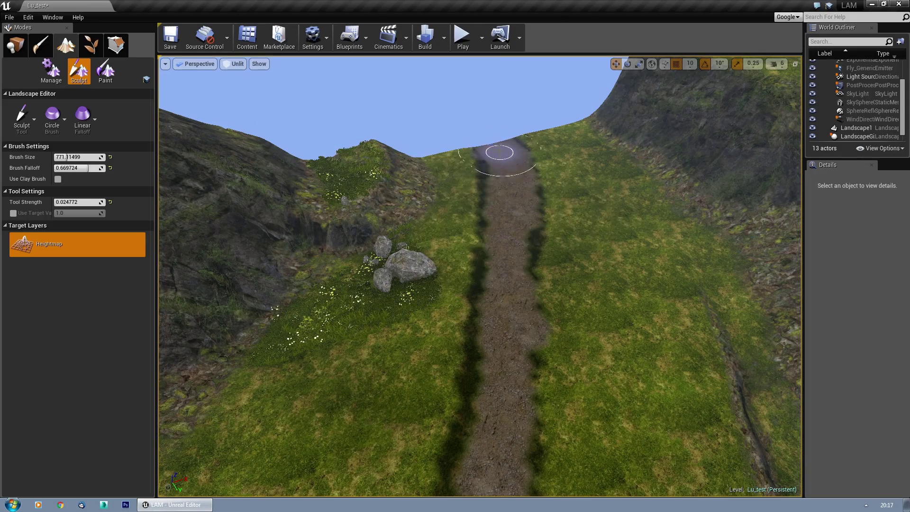
Turn around at the landscape's far edge and sculpt the dirt path again from that end
mouse_move(505, 166)
right_mouse_down()
mouse_move(505, 133)
mouse_move(502, 180)
mouse_move(503, 147)
mouse_move(630, 166)
mouse_move(711, 156)
mouse_move(630, 159)
mouse_move(626, 100)
right_mouse_up()
key("w")
key("s")
key("w")
right_click_drag(518, 299, 515, 299)
key("s")
right_click_drag(496, 332, 497, 379)
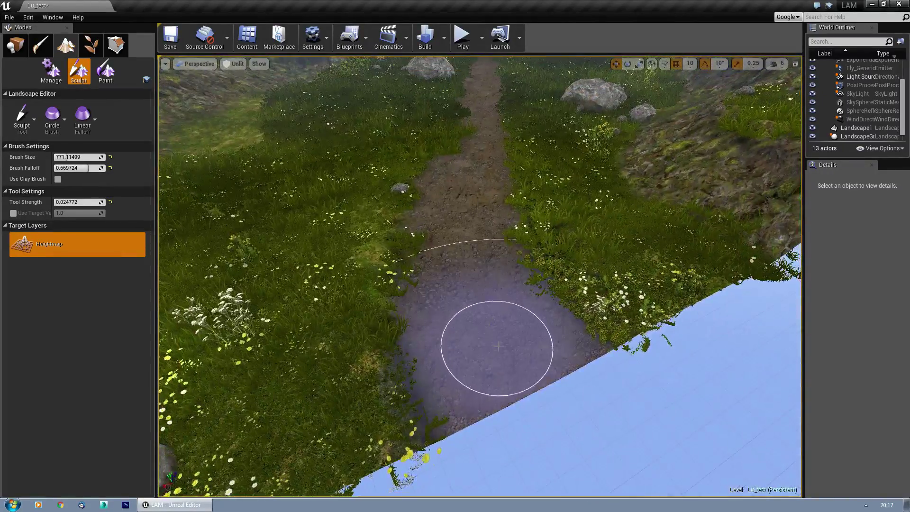
mouse_move(463, 347)
right_mouse_down()
mouse_move(464, 371)
mouse_move(464, 347)
right_mouse_up()
key("w")
mouse_move(464, 348)
left_mouse_down()
mouse_move(477, 168)
mouse_move(481, 325)
mouse_move(490, 117)
left_mouse_up()
mouse_move(424, 286)
left_mouse_down()
mouse_move(467, 266)
mouse_move(481, 119)
left_mouse_up()
Sculpt the winding middle section of the dirt path in the return direction
mouse_move(481, 119)
right_mouse_down()
mouse_move(481, 95)
mouse_move(497, 71)
right_mouse_up()
key("s")
right_click_drag(481, 152, 473, 197)
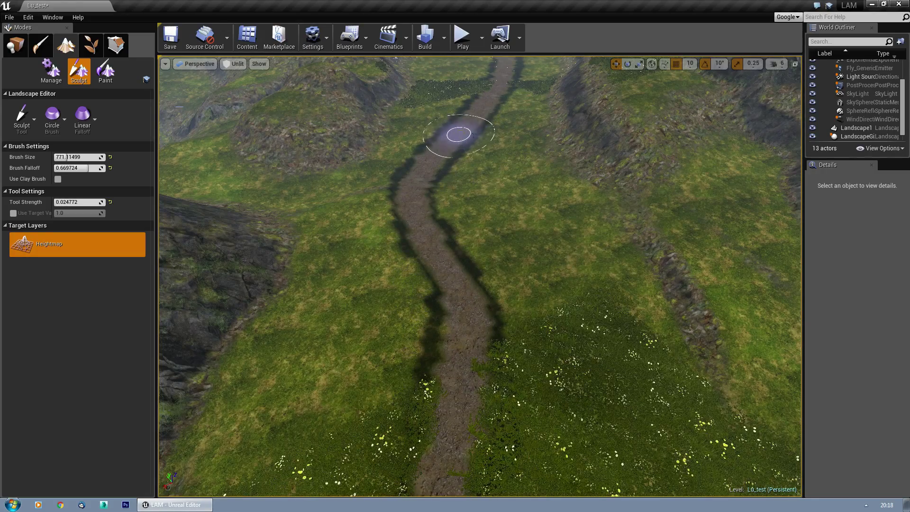
right_click_drag(463, 205, 463, 142)
key("w")
right_click_drag(449, 85, 451, 81)
mouse_move(454, 339)
left_mouse_down()
mouse_move(464, 238)
mouse_move(474, 289)
mouse_move(461, 323)
mouse_move(469, 248)
left_mouse_up()
Sculpt the remaining dirt path stretches that run between the low rocky hills
mouse_move(433, 301)
right_mouse_down()
mouse_move(426, 334)
mouse_move(398, 303)
right_mouse_up()
key("e")
key("w")
mouse_move(433, 300)
left_mouse_down()
mouse_move(417, 331)
mouse_move(473, 271)
left_mouse_up()
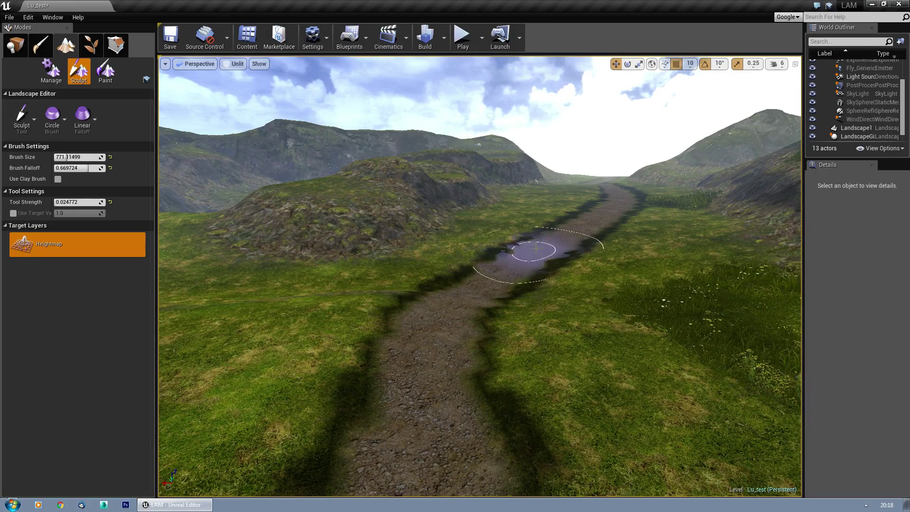
key("s")
mouse_move(507, 301)
right_mouse_down()
mouse_move(510, 269)
mouse_move(531, 263)
mouse_move(493, 265)
mouse_move(557, 260)
right_mouse_up()
key("w")
mouse_move(507, 301)
left_mouse_down()
mouse_move(471, 345)
mouse_move(479, 274)
left_mouse_up()
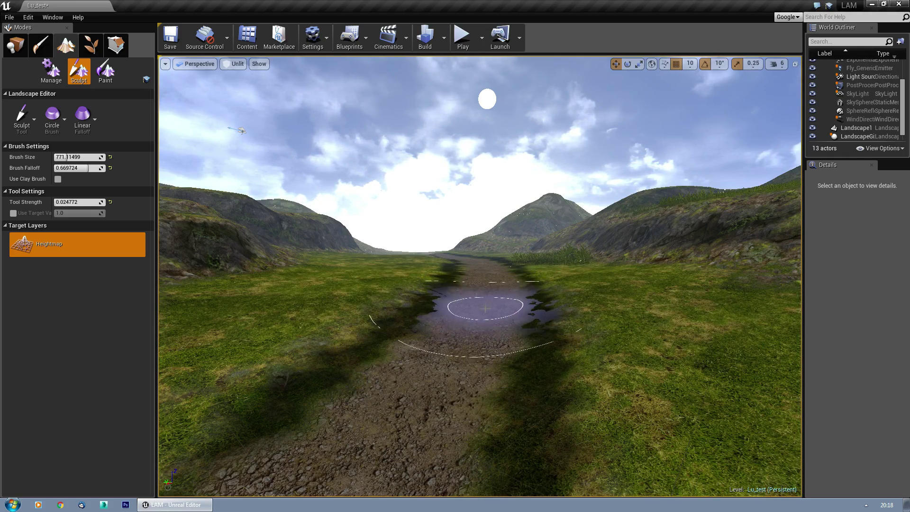
Raise the sculpt tool strength to about 0.117 and rework the path's height along the valley
left_click_drag(79, 201, 90, 201)
left_click_drag(487, 328, 488, 280)
mouse_move(488, 280)
right_mouse_down()
mouse_move(485, 322)
mouse_move(442, 339)
mouse_move(436, 382)
right_mouse_up()
key("w")
mouse_move(436, 289)
right_mouse_down()
mouse_move(437, 242)
mouse_move(455, 263)
right_mouse_up()
key("w")
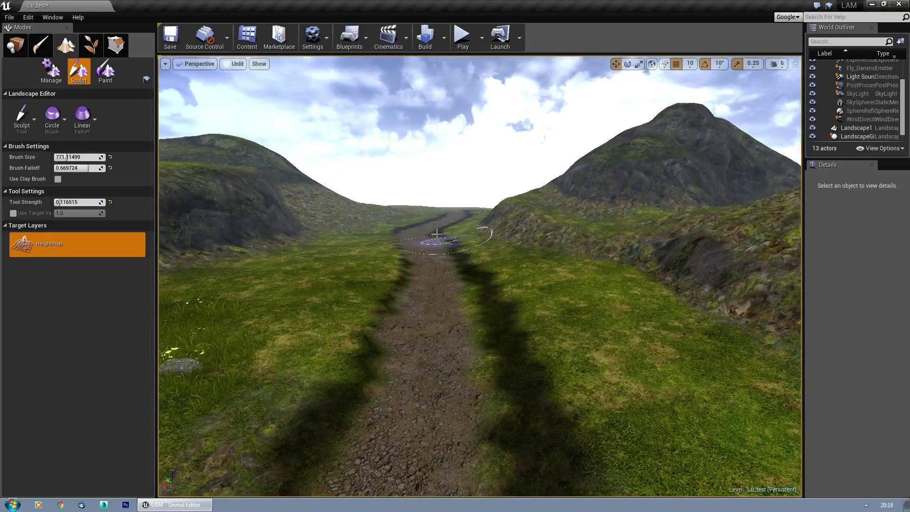
Examine the sculpted path, hills and generated foliage across the whole landscape from above
right_click_drag(436, 233, 443, 249)
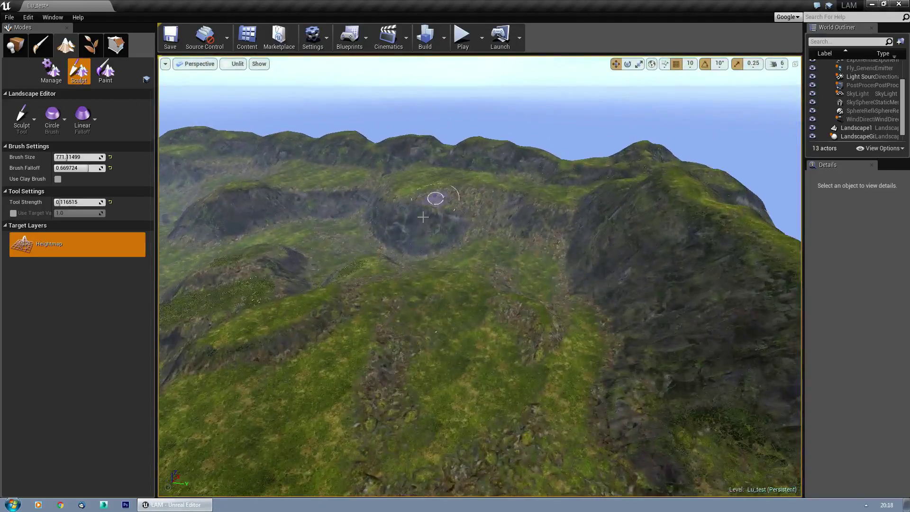
right_click_drag(423, 216, 237, 146)
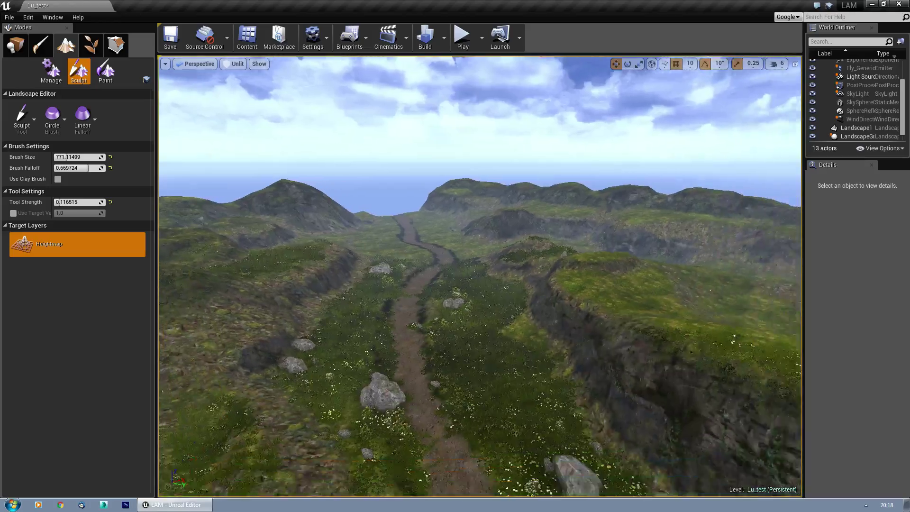
right_click_drag(479, 276, 498, 276)
key("s")
right_click_drag(427, 180, 426, 180)
mouse_move(480, 276)
right_mouse_down()
mouse_move(408, 284)
mouse_move(483, 276)
right_mouse_up()
key("s")
key("w")
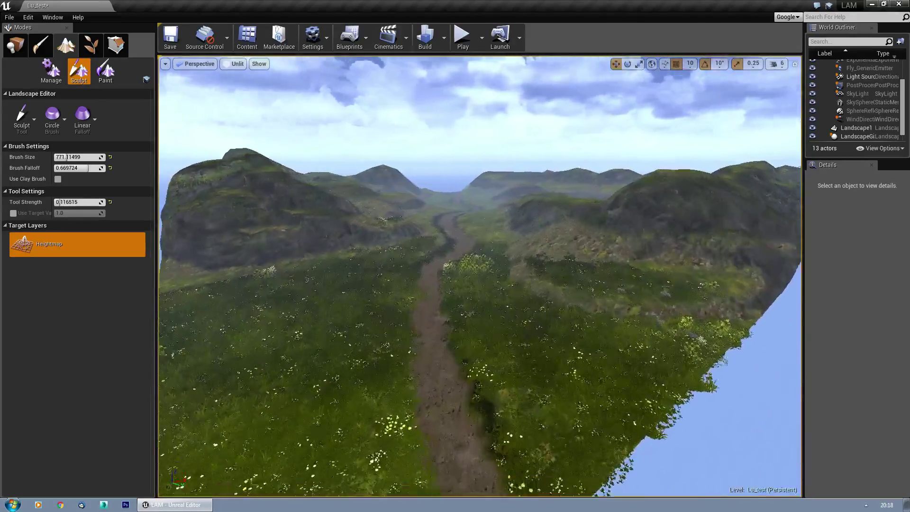
right_click_drag(440, 190, 426, 189)
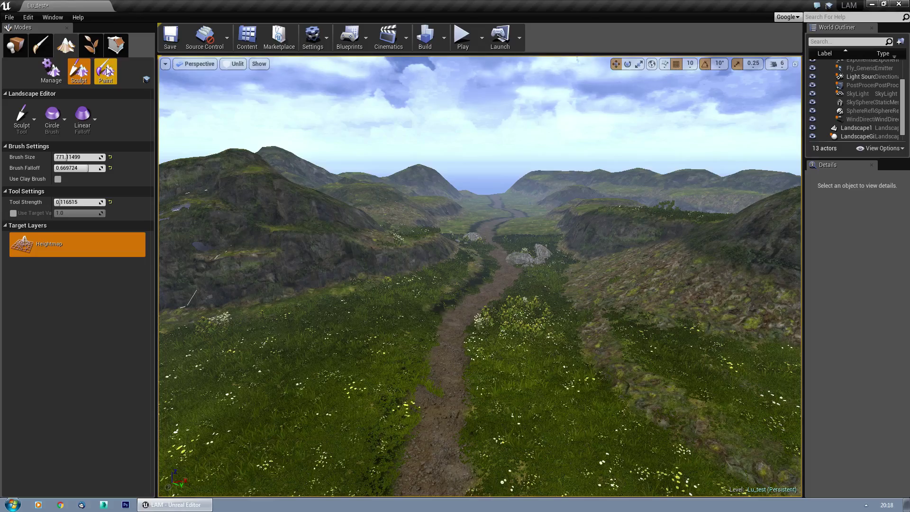
Switch the landscape editor to painting and save the Lu_test level
left_click(105, 70)
left_click(170, 38)
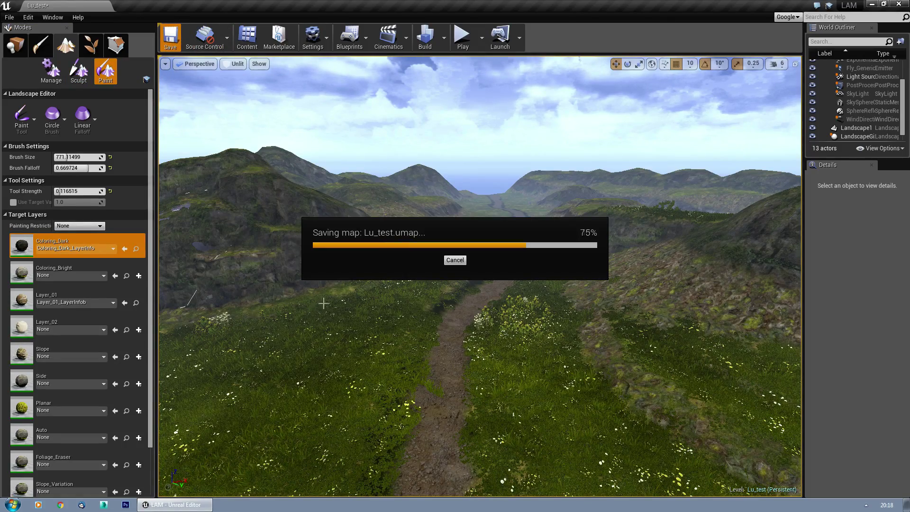
right_click_drag(452, 348, 448, 327)
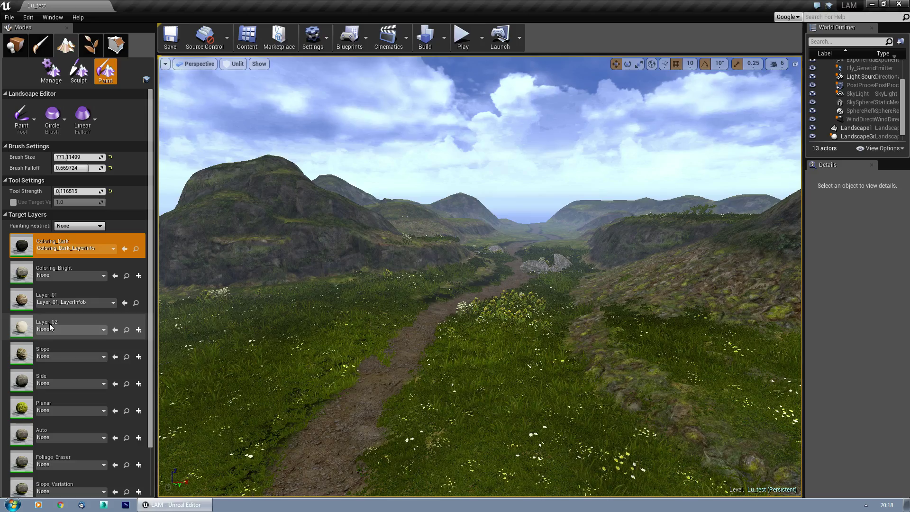
Create the weight-blended layer info Layer_02_LayerInfo for Layer_02 in the Lu_test_sharedassets folder
scroll(84, 385, "down", 2)
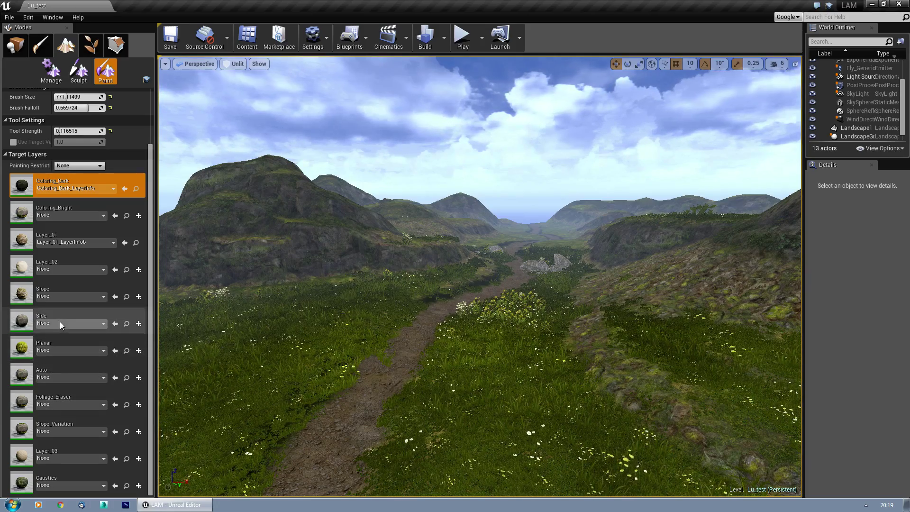
scroll(61, 276, "up", 1)
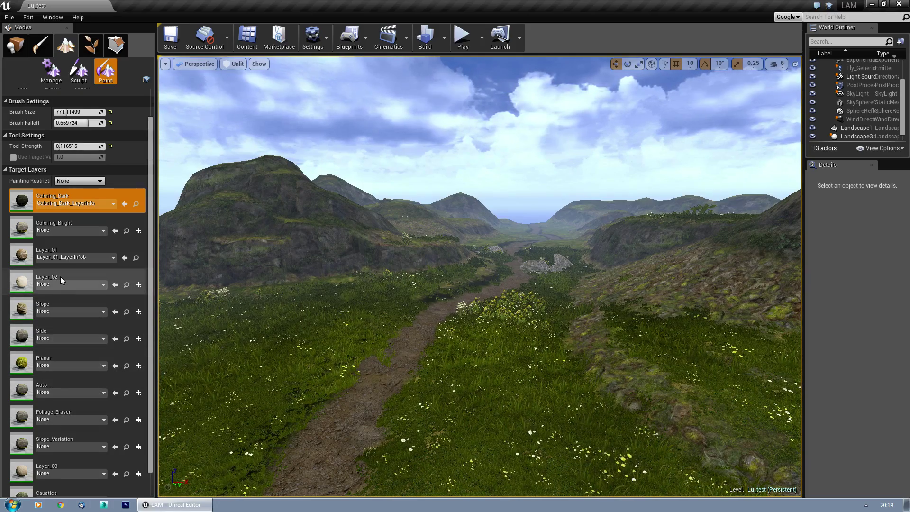
left_click(62, 277)
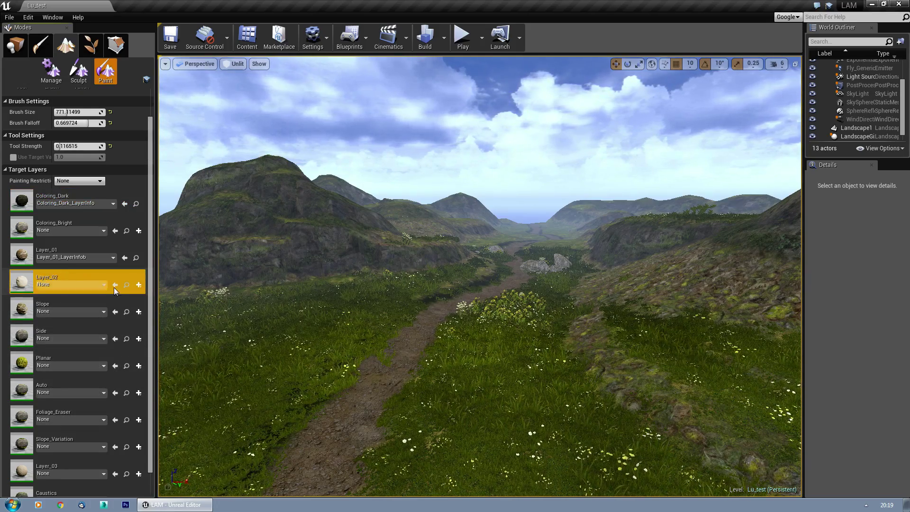
left_click(138, 285)
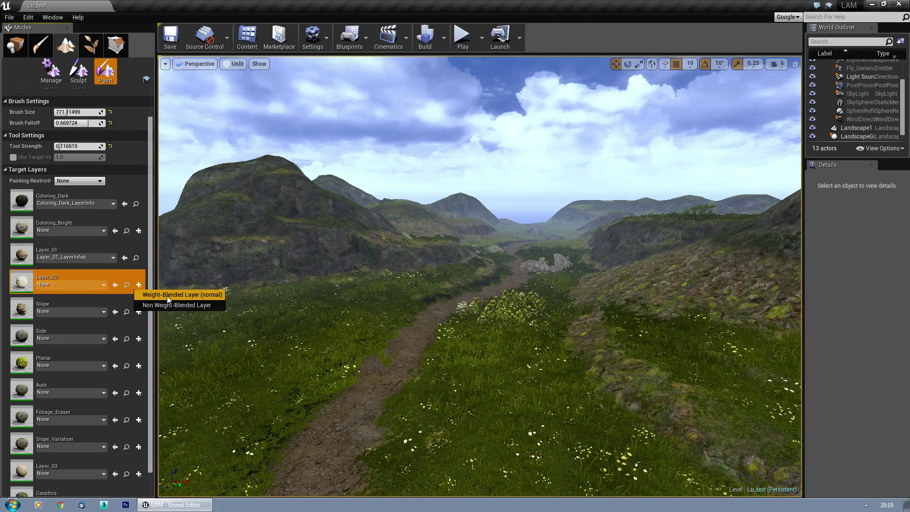
left_click(167, 296)
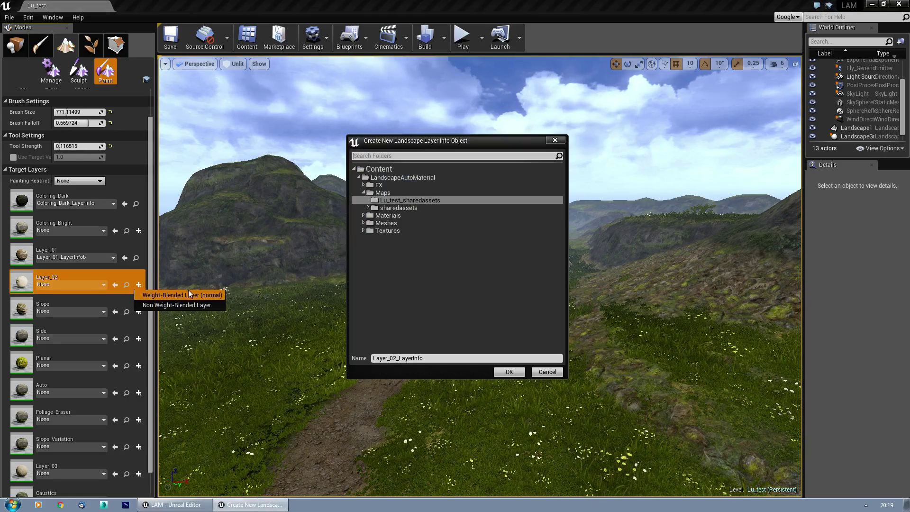
left_click(512, 372)
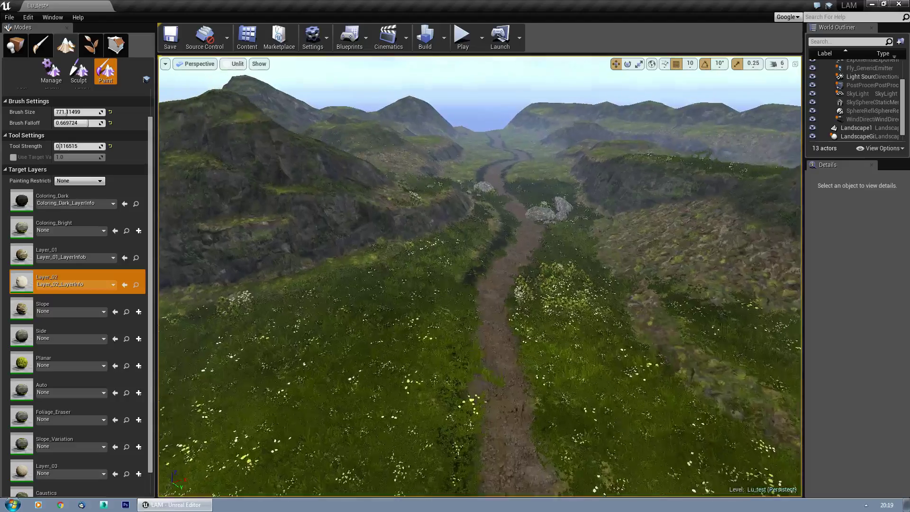
Try painting Layer_02 along the dirt path with a brush size of about 75, and undo the last stroke
right_click_drag(495, 381, 495, 381)
left_click_drag(71, 112, 33, 112)
left_click(489, 431)
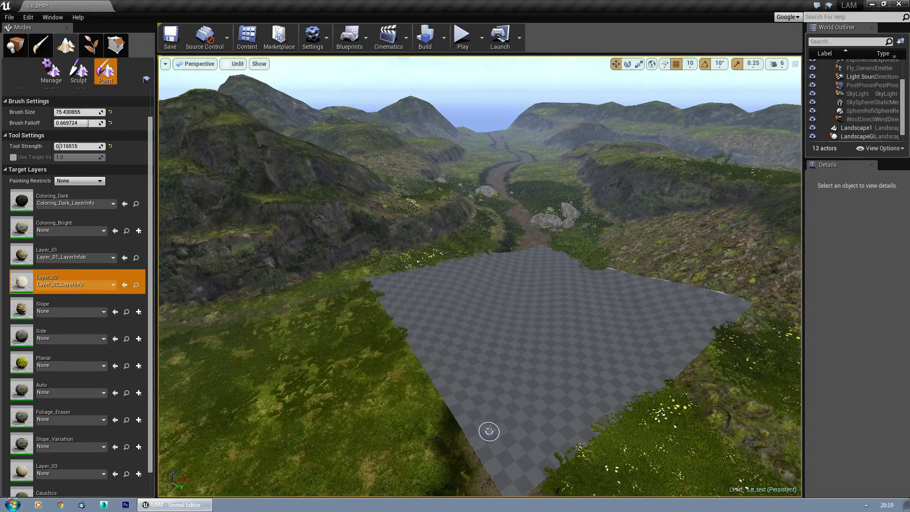
mouse_move(528, 368)
right_mouse_down()
mouse_move(500, 339)
mouse_move(485, 348)
mouse_move(528, 349)
right_mouse_up()
key("w")
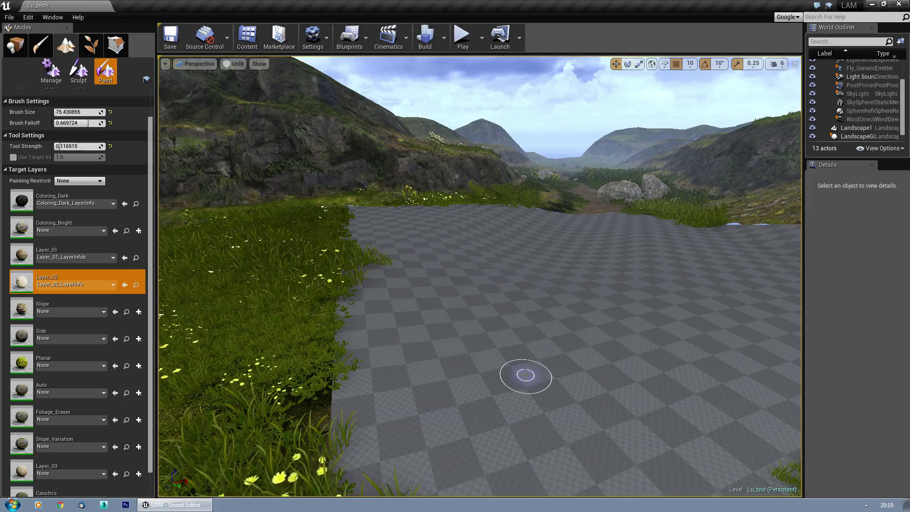
right_click_drag(493, 357, 500, 394)
mouse_move(500, 394)
left_mouse_down()
mouse_move(558, 371)
mouse_move(549, 232)
left_mouse_up()
right_click_drag(550, 232, 530, 237)
mouse_move(434, 309)
right_mouse_down()
mouse_move(434, 319)
mouse_move(446, 237)
mouse_move(446, 251)
mouse_move(417, 218)
right_mouse_up()
key("ctrl+z")
Paint a patch of Layer_02 on the grass between the path and the rocky slope, with a brush size of about 1191
key("w")
right_click_drag(447, 266, 313, 272)
key("s")
right_click_drag(376, 336, 267, 331)
key("w")
scroll(375, 336, "down", 1)
left_click_drag(72, 112, 88, 113)
mouse_move(403, 417)
left_mouse_down()
mouse_move(433, 327)
mouse_move(497, 241)
left_mouse_up()
mouse_move(358, 290)
right_mouse_down()
mouse_move(359, 332)
mouse_move(361, 322)
mouse_move(383, 339)
mouse_move(379, 332)
right_mouse_up()
key("s")
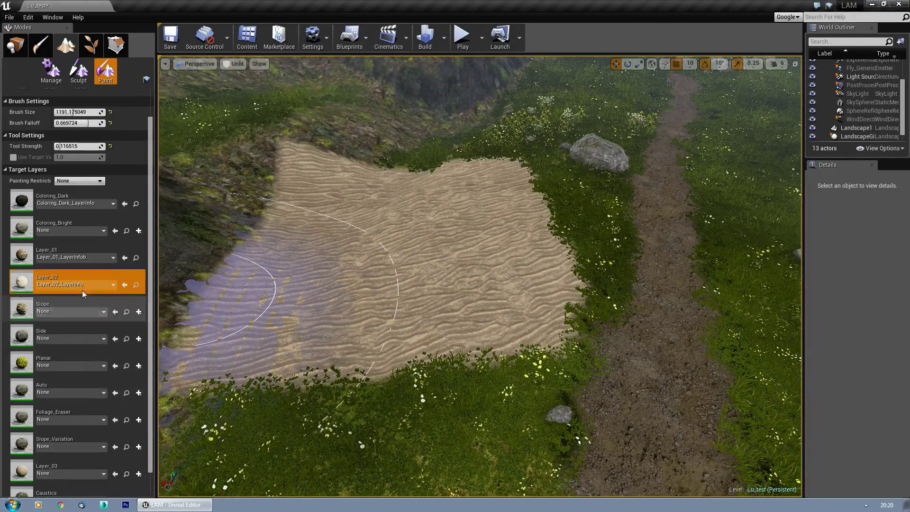
Create the weight-blended layer info Auto_LayerInfo for the Auto layer in the Lu_test_sharedassets folder
scroll(99, 345, "down", 1)
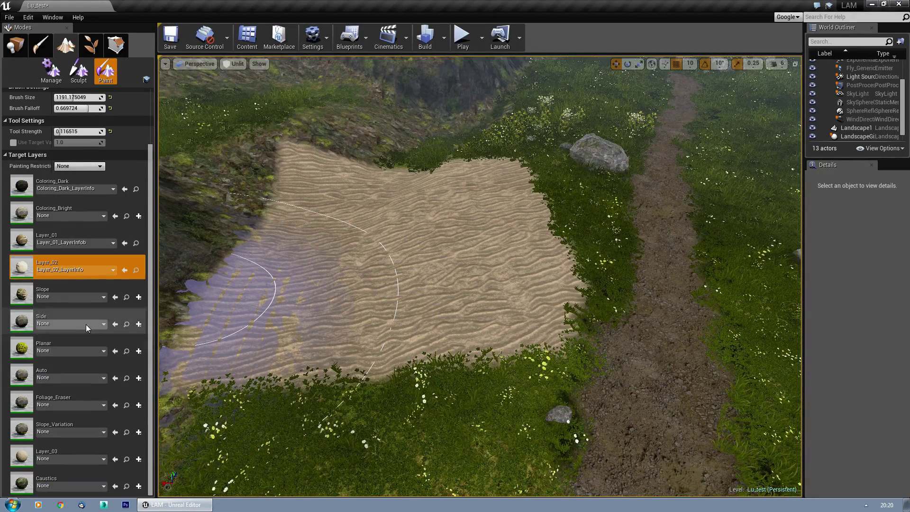
left_click(80, 366)
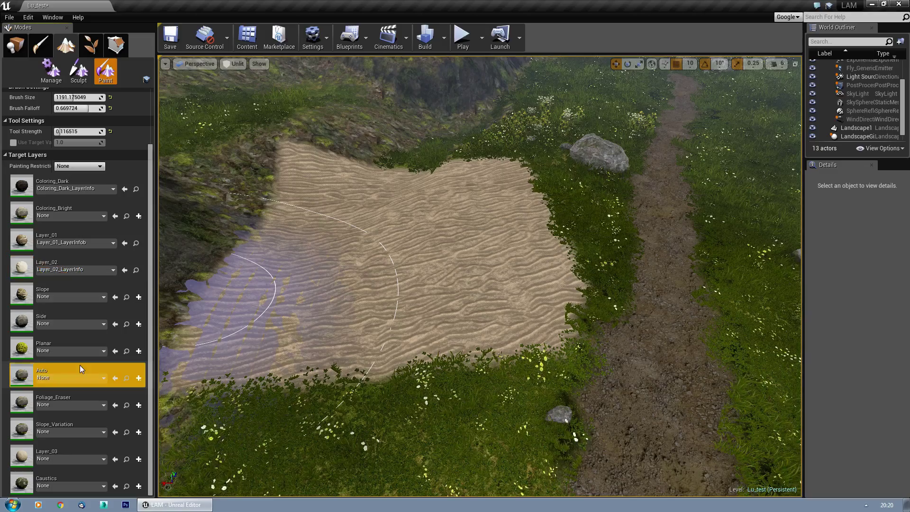
left_click(139, 378)
left_click(203, 389)
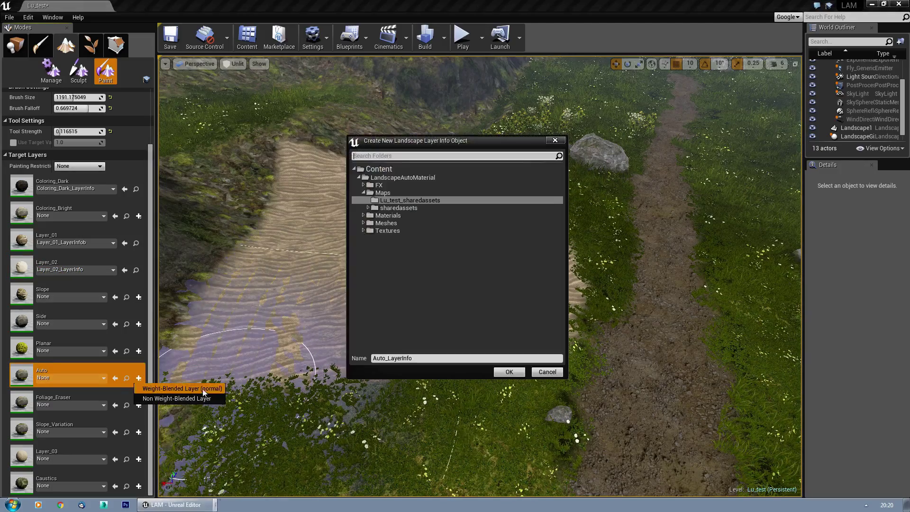
left_click(510, 372)
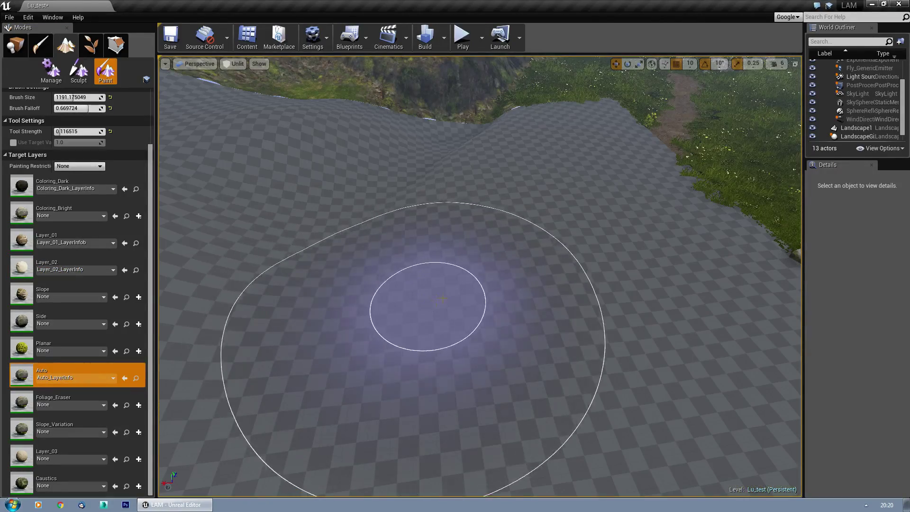
Examine the landscape along the dirt path, including the grassy valley, the rocky hills and the generated foliage
key("s")
mouse_move(493, 244)
right_mouse_down()
mouse_move(491, 227)
mouse_move(498, 242)
mouse_move(485, 246)
right_mouse_up()
key("w")
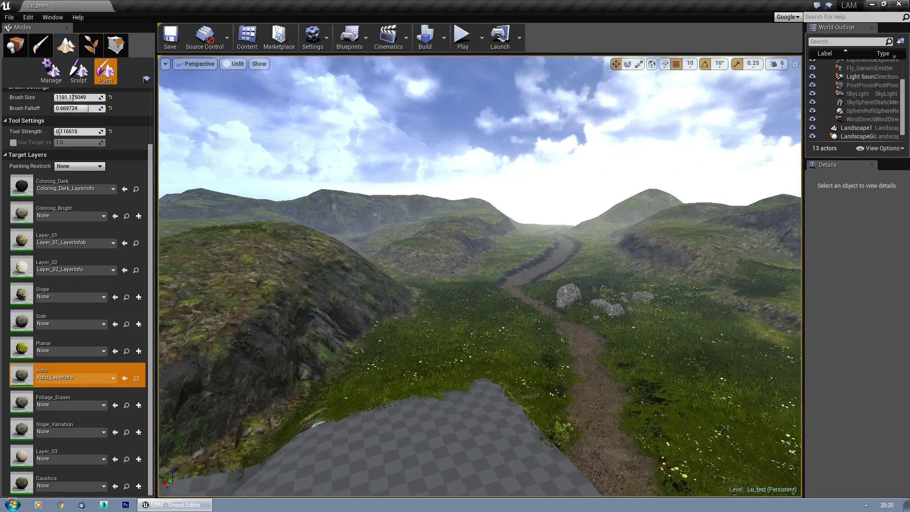
key("w")
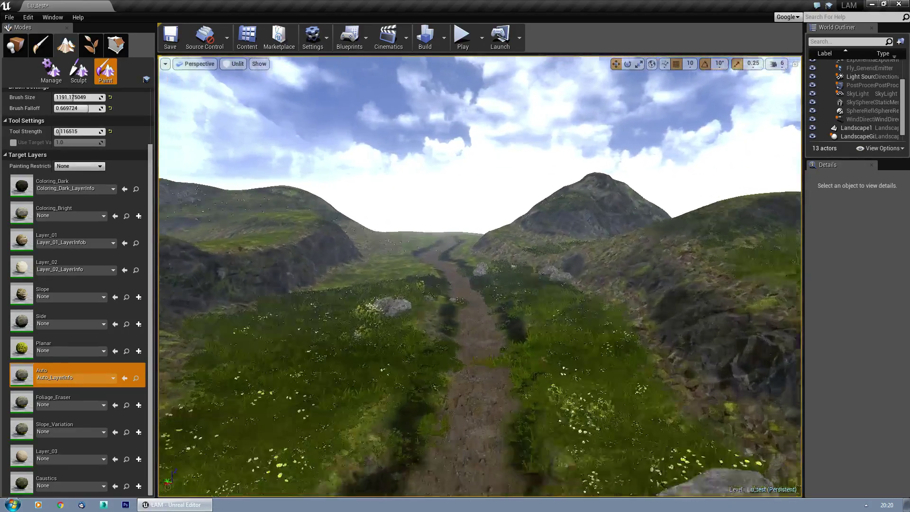
key("w")
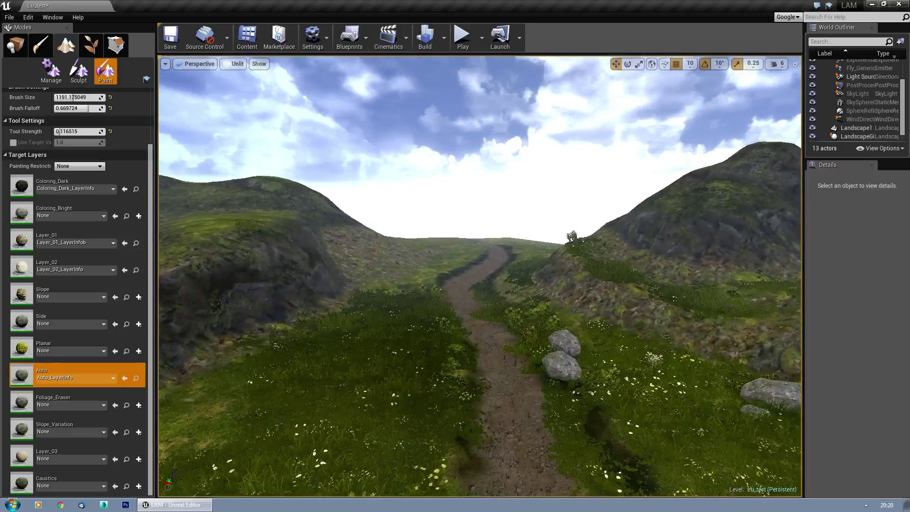
key("w")
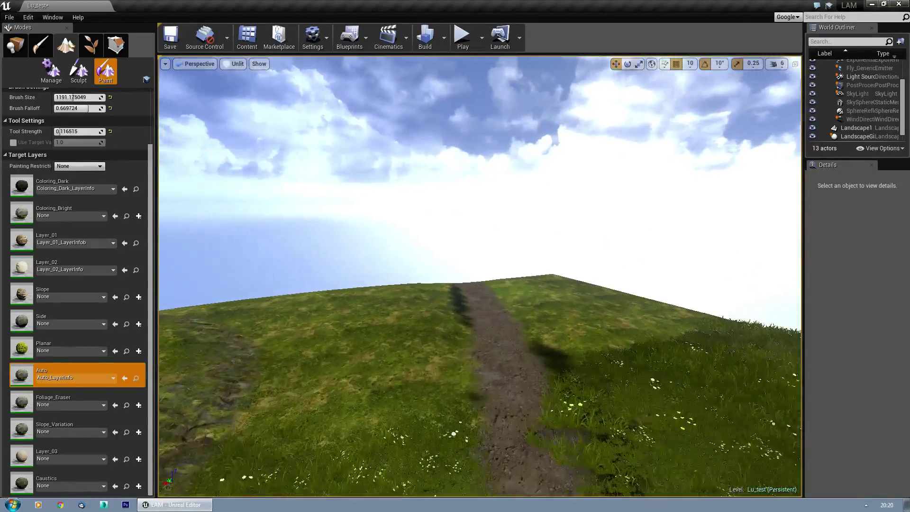
key("w")
right_click_drag(479, 276, 489, 180)
key("w")
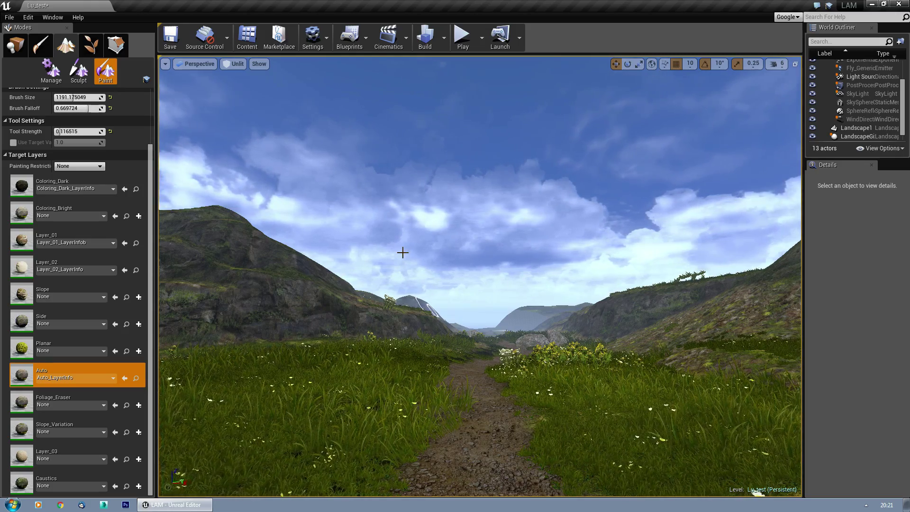
right_click_drag(402, 252, 625, 310)
key("w")
key("e")
key("w")
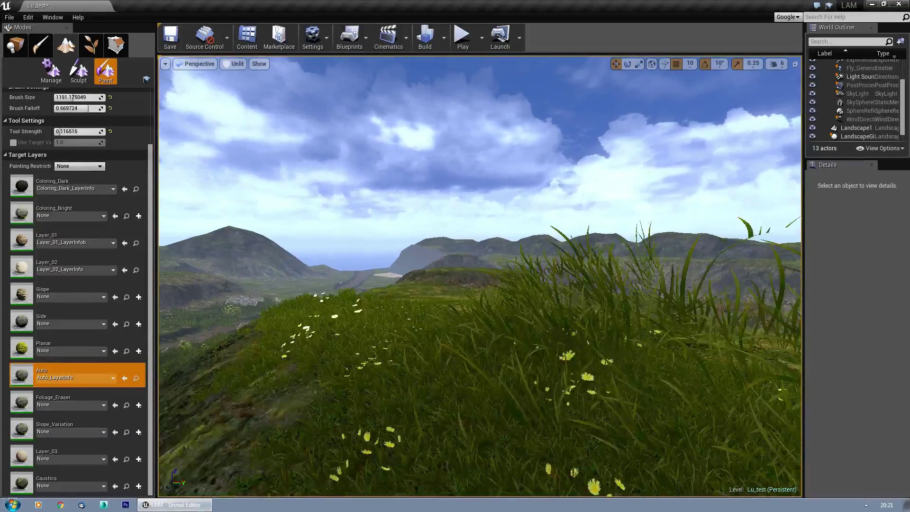
right_click_drag(440, 253, 507, 284)
key("d")
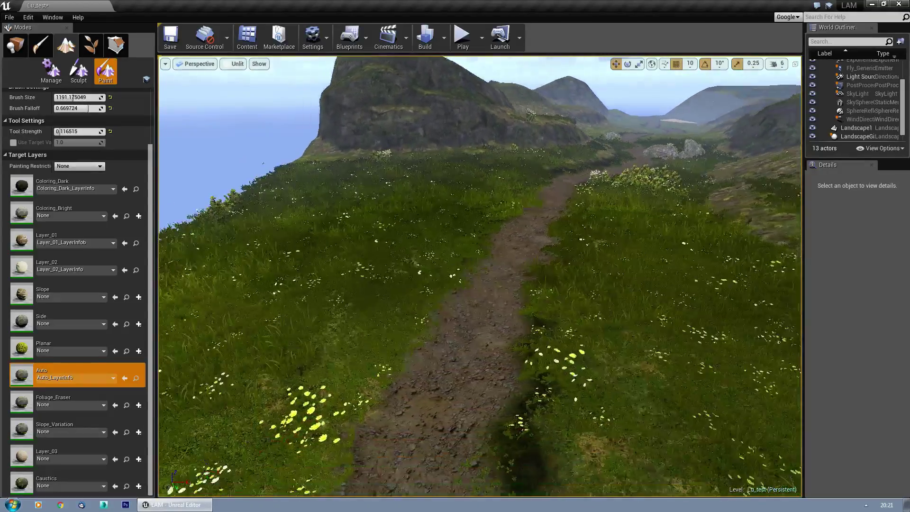
right_click_drag(582, 332, 581, 312)
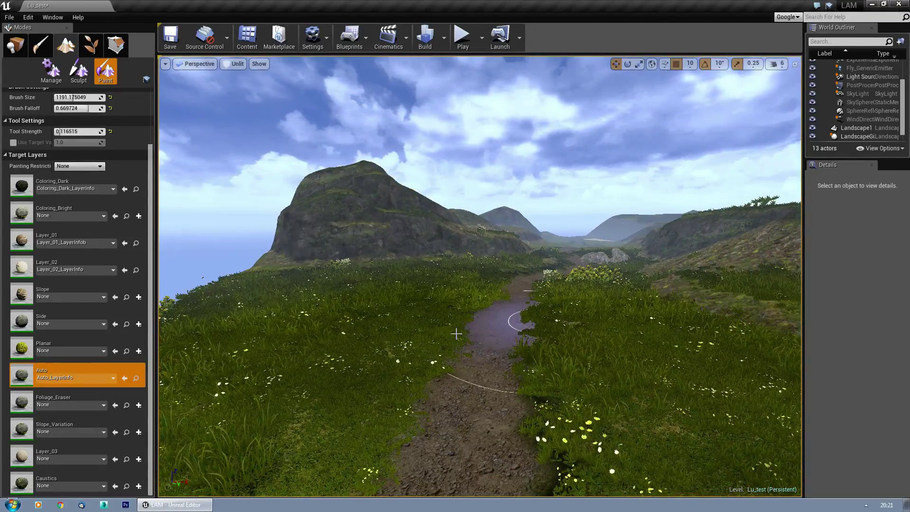
mouse_move(452, 331)
right_mouse_down()
mouse_move(452, 388)
mouse_move(452, 379)
right_mouse_up()
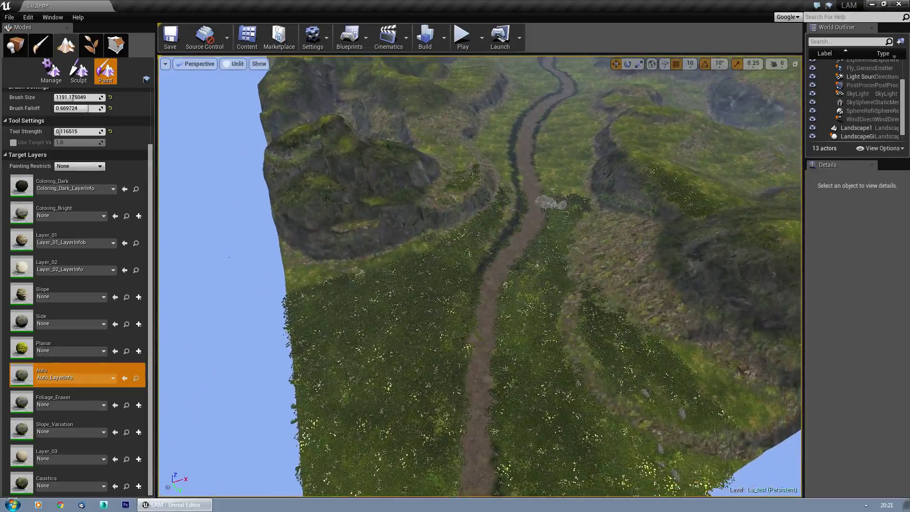
Paint the Auto layer lightly on the sandy patch beside the dirt path with a brush size of about 534
key("w")
right_click_drag(479, 276, 483, 239)
key("w")
key("w")
mouse_move(475, 306)
right_mouse_down()
mouse_move(635, 360)
mouse_move(663, 350)
right_mouse_up()
key("s")
mouse_move(477, 301)
right_mouse_down()
mouse_move(429, 325)
mouse_move(462, 310)
right_mouse_up()
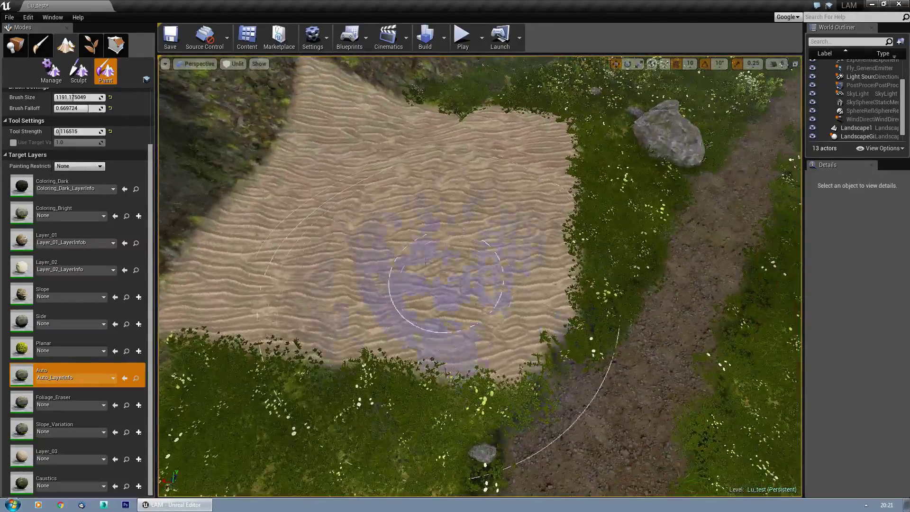
left_click_drag(69, 97, 61, 97)
mouse_move(371, 320)
left_mouse_down()
mouse_move(406, 341)
mouse_move(445, 342)
mouse_move(355, 326)
left_mouse_up()
mouse_move(355, 326)
right_mouse_down()
mouse_move(356, 266)
mouse_move(356, 303)
right_mouse_up()
key("s")
key("w")
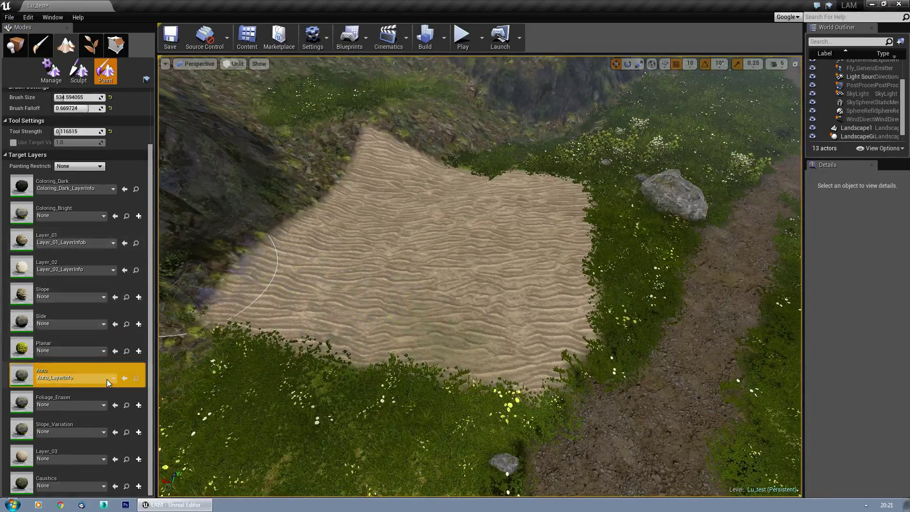
Create the weight-blended layer info Planar_LayerInfo for the Planar layer
left_click(78, 343)
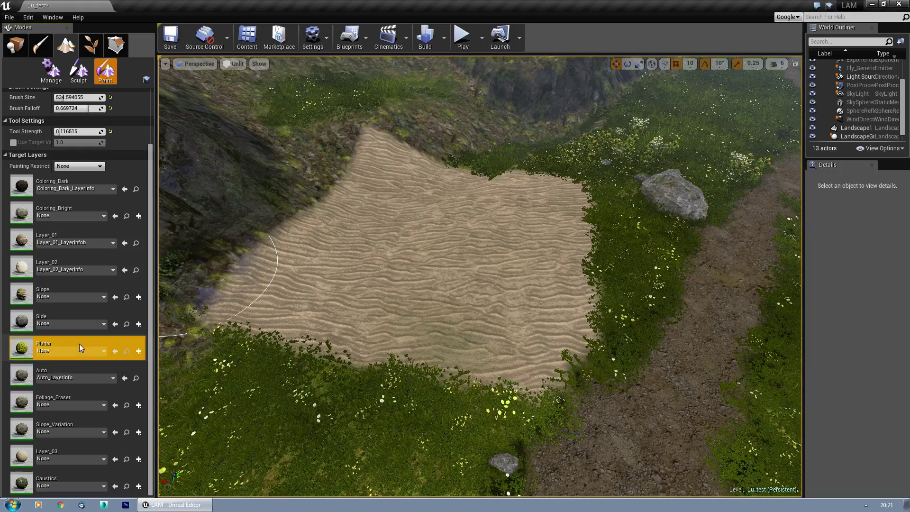
left_click(140, 350)
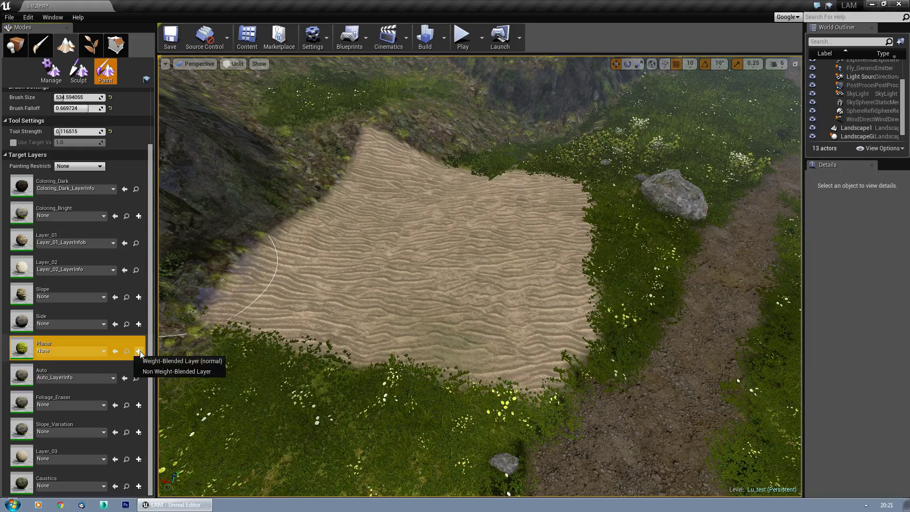
left_click(190, 360)
left_click(508, 372)
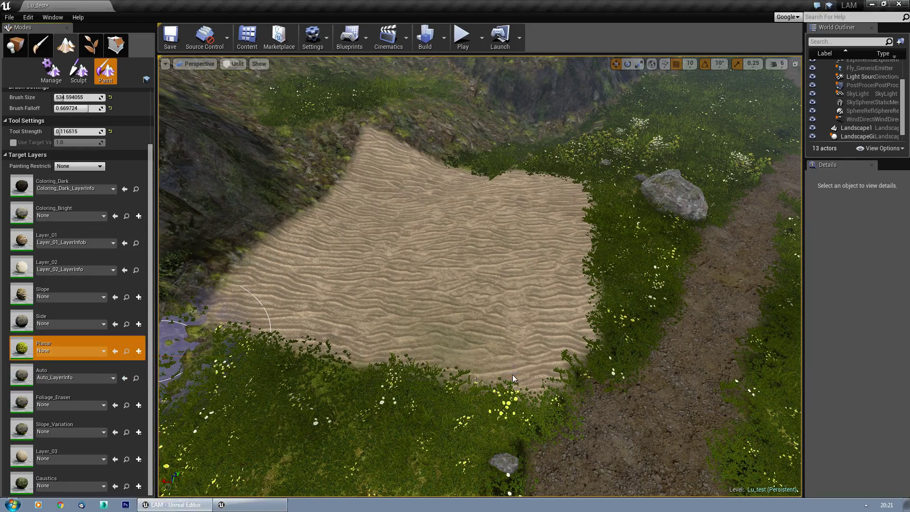
Paint the Planar layer across the sandy patch beside the dirt path
mouse_move(445, 331)
right_mouse_down()
mouse_move(434, 312)
mouse_move(470, 343)
right_mouse_up()
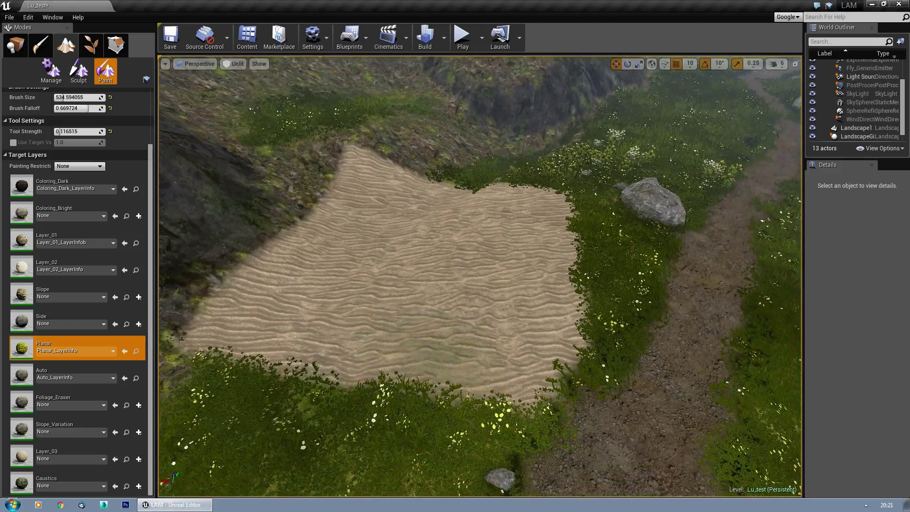
mouse_move(299, 353)
left_mouse_down()
mouse_move(304, 334)
mouse_move(448, 309)
mouse_move(402, 366)
mouse_move(464, 376)
mouse_move(548, 297)
mouse_move(545, 229)
mouse_move(402, 179)
mouse_move(386, 316)
mouse_move(514, 286)
mouse_move(627, 300)
mouse_move(494, 299)
left_mouse_up()
right_click_drag(494, 300, 493, 277)
right_click_drag(630, 280, 633, 241)
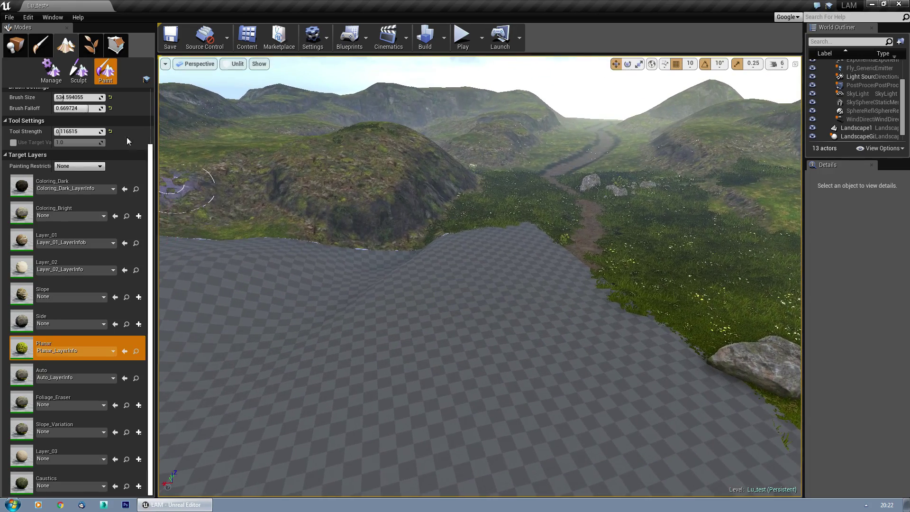
Switch to foliage painting and try to add the Fir-Tree-03 mesh from the Meshes/Trees/Fir-Tree folder to the foliage types
left_click(95, 53)
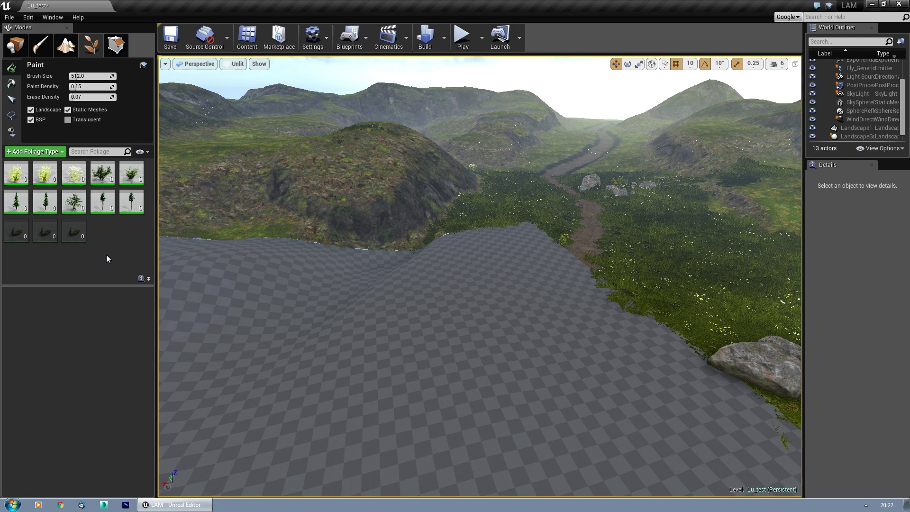
left_click(15, 177)
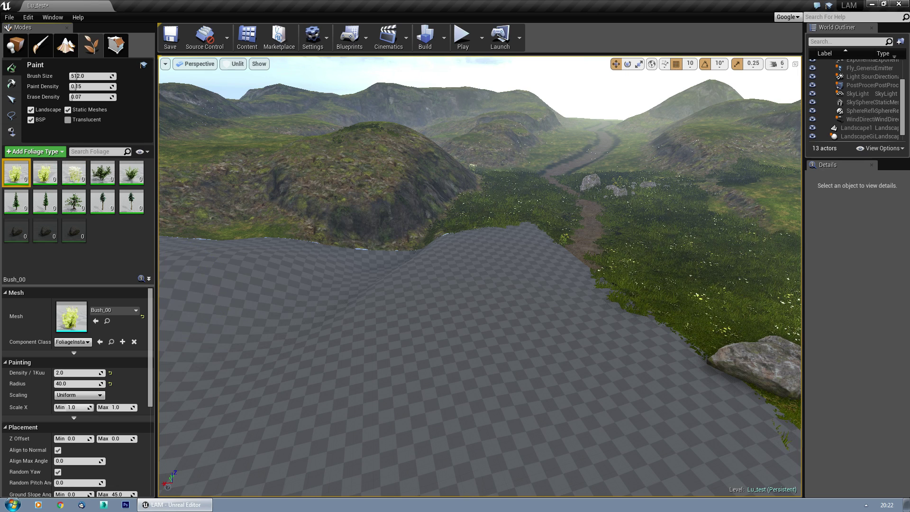
left_click_drag(909, 116, 413, 120)
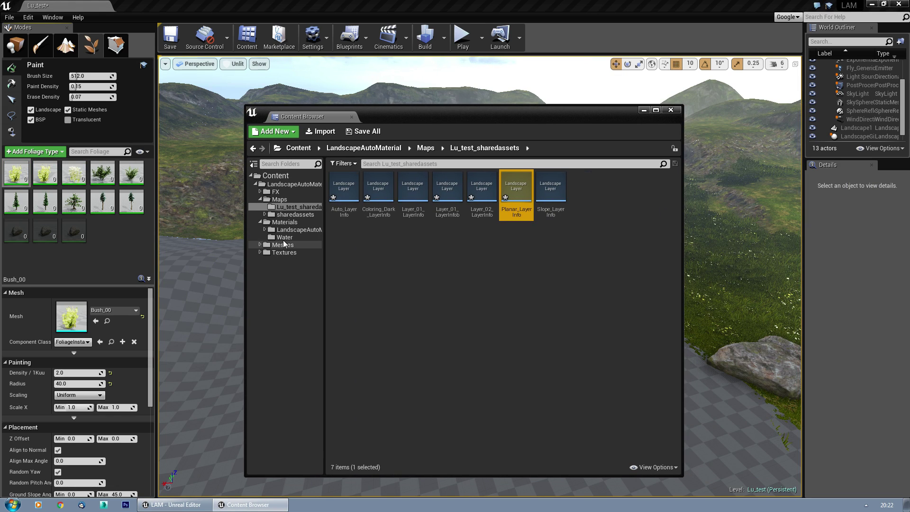
left_click(283, 244)
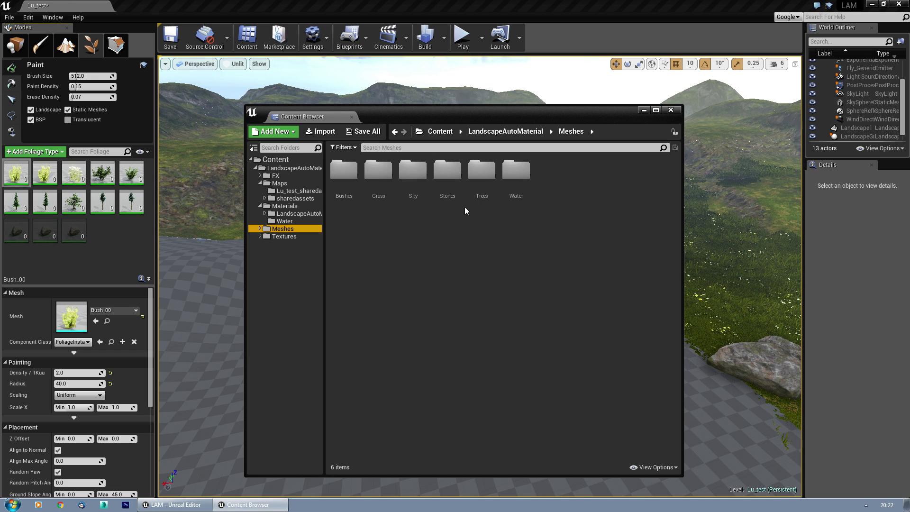
double_click(485, 174)
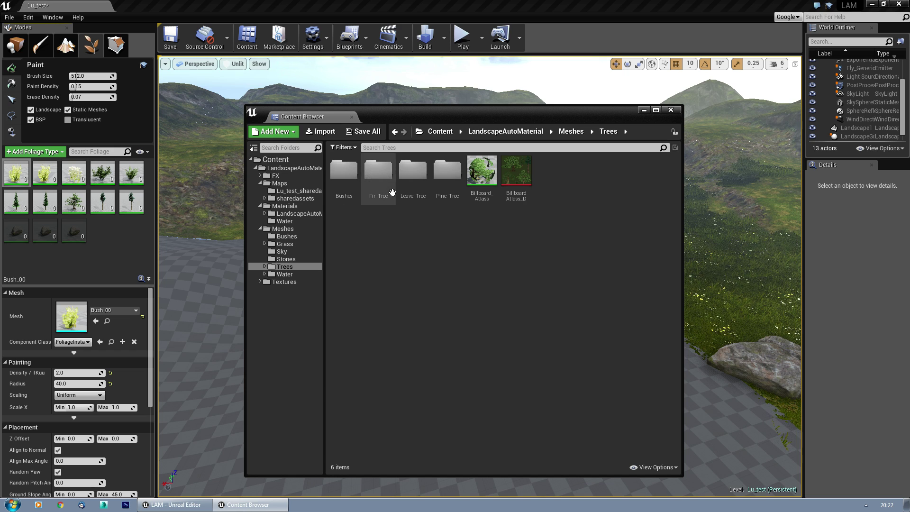
double_click(378, 169)
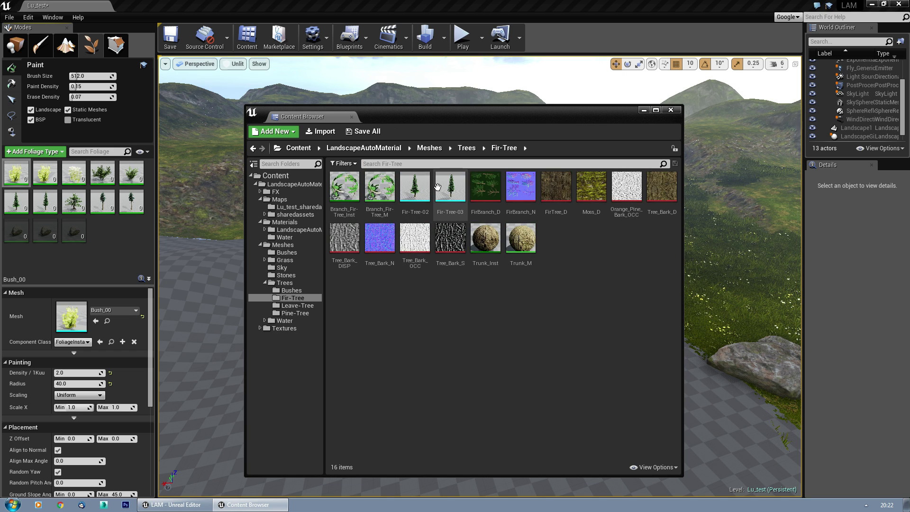
left_click_drag(450, 189, 114, 245)
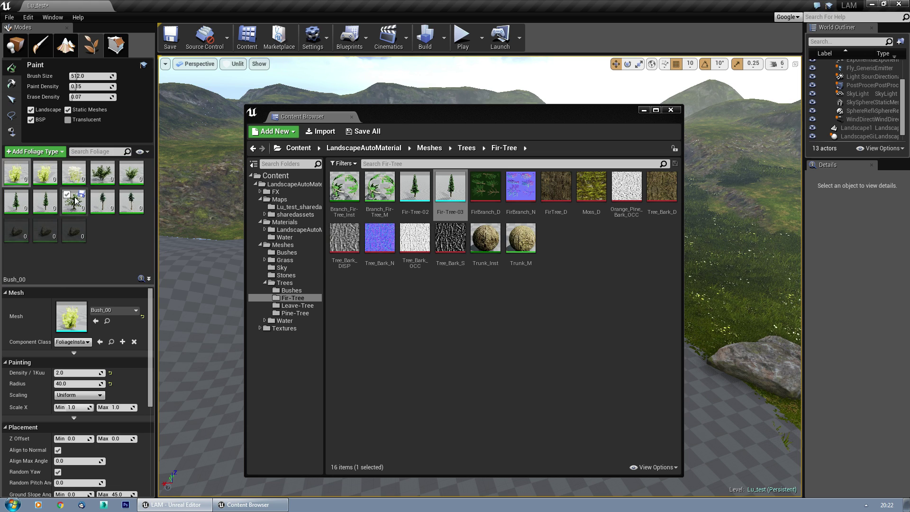
Set the maximum Scale X of the Fir-Tree-03 foliage type to 1.5
left_click(41, 209)
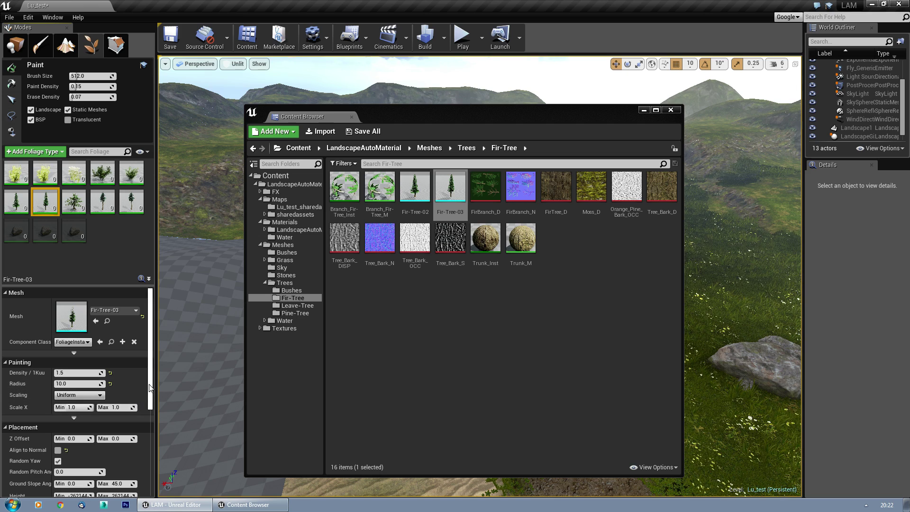
scroll(150, 387, "down", 3)
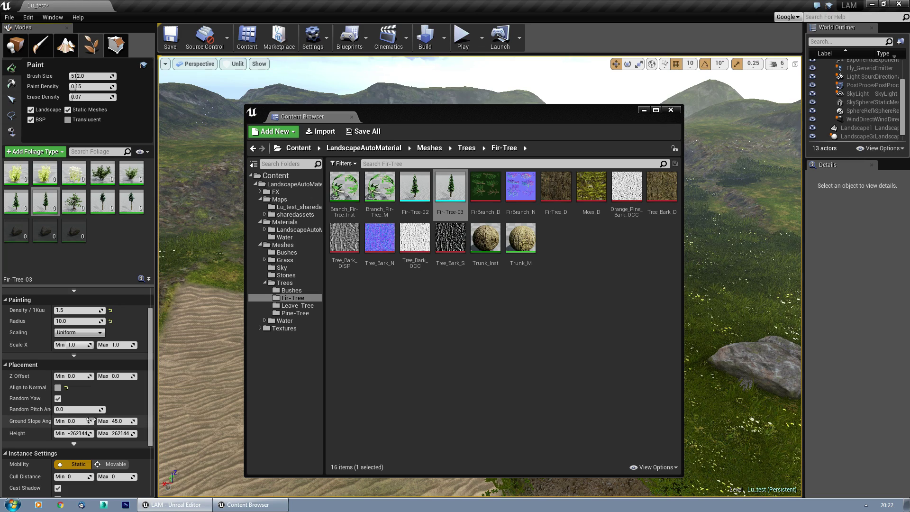
mouse_move(151, 399)
left_mouse_down()
mouse_move(151, 416)
mouse_move(150, 378)
left_mouse_up()
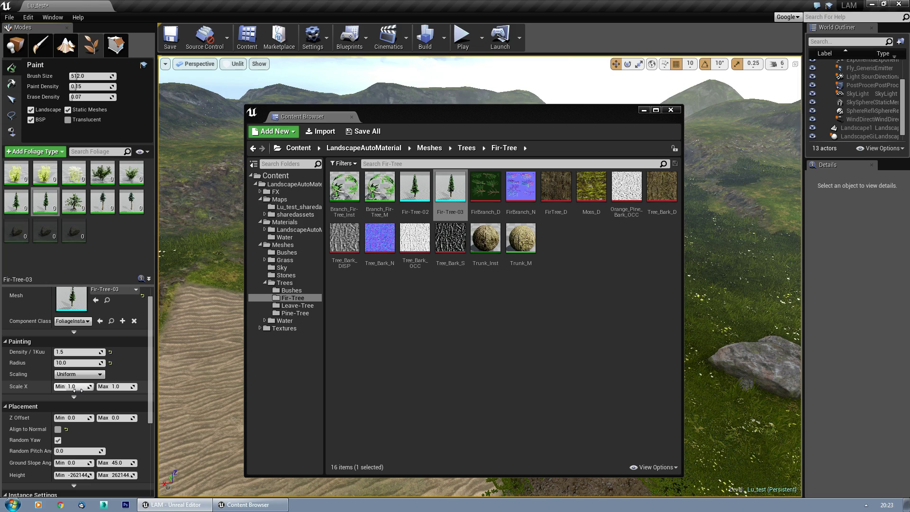
left_click(120, 385)
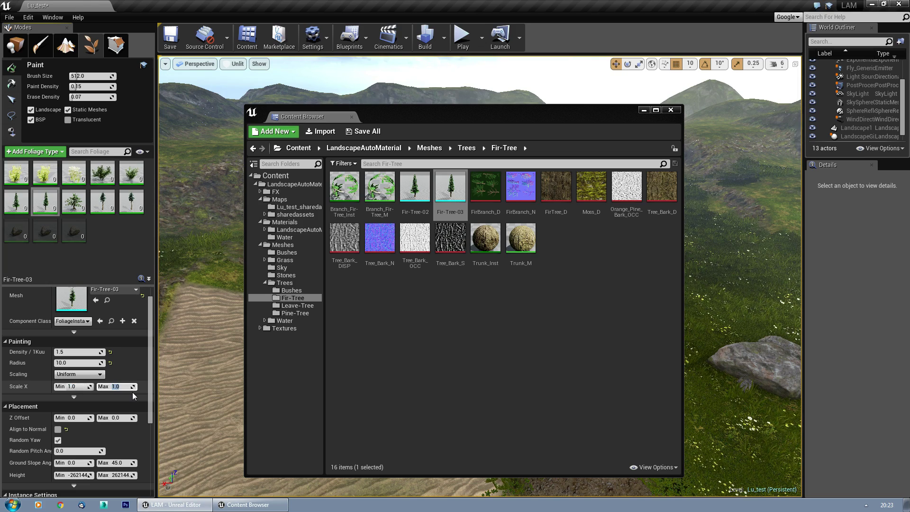
type("1.5")
key("Return")
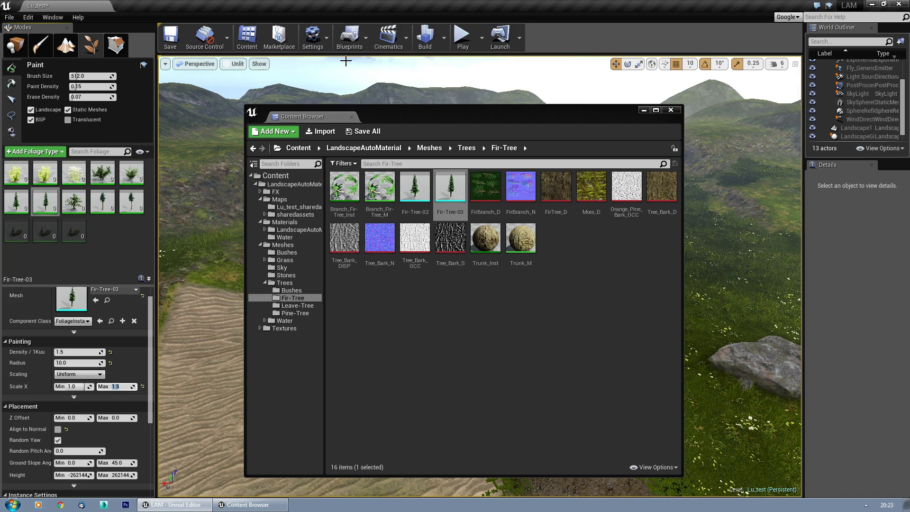
Switch to landscape painting and paint the Planar layer over the sand patch beside the dirt path
left_click(670, 110)
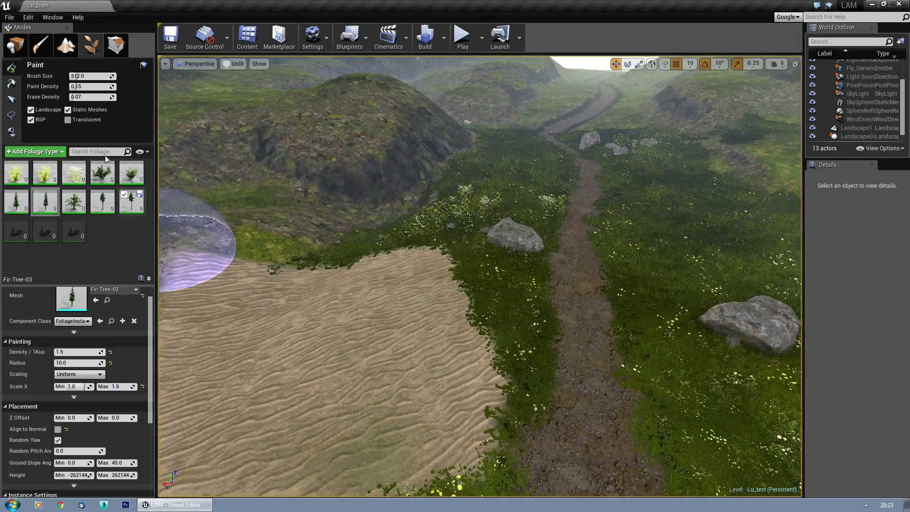
left_click(66, 45)
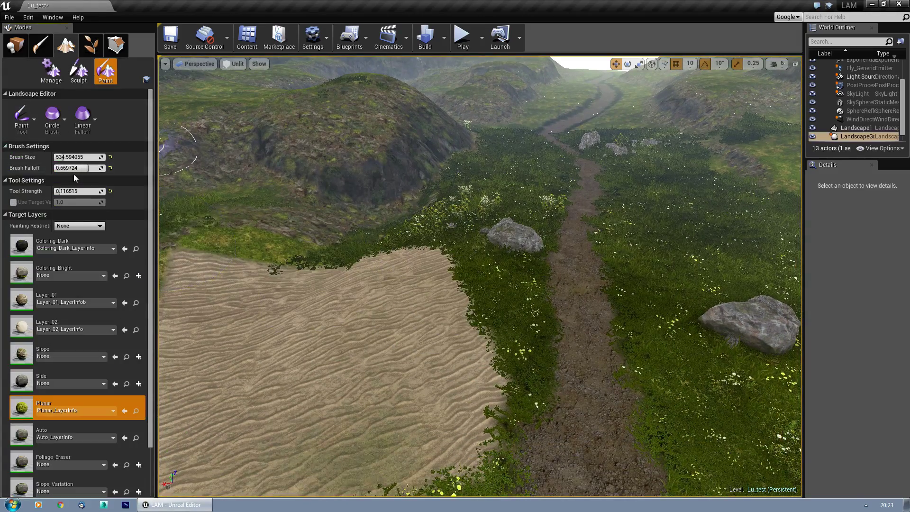
mouse_move(441, 311)
left_mouse_down()
mouse_move(422, 299)
mouse_move(420, 319)
mouse_move(439, 264)
mouse_move(431, 282)
mouse_move(474, 398)
mouse_move(431, 442)
mouse_move(407, 445)
left_mouse_up()
right_click_drag(398, 445, 331, 353)
mouse_move(331, 354)
left_mouse_down()
mouse_move(374, 336)
mouse_move(235, 289)
mouse_move(244, 173)
mouse_move(304, 159)
mouse_move(379, 90)
mouse_move(376, 105)
mouse_move(386, 102)
mouse_move(455, 150)
mouse_move(396, 126)
left_mouse_up()
mouse_move(396, 126)
right_mouse_down()
mouse_move(402, 189)
mouse_move(341, 151)
right_mouse_up()
Raise the paint tool strength to about 0.2 and cover the remaining sand with the Planar layer
left_click_drag(71, 191, 81, 191)
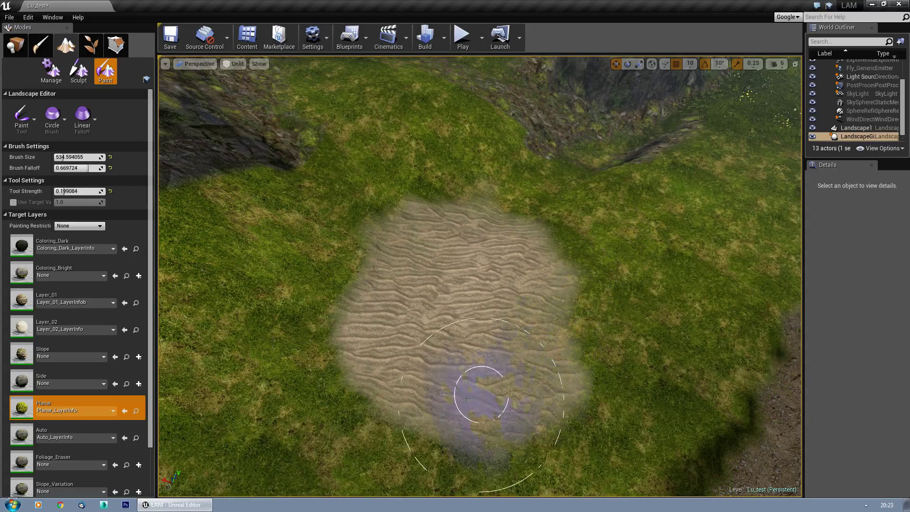
mouse_move(520, 289)
left_mouse_down()
mouse_move(404, 225)
mouse_move(470, 322)
left_mouse_up()
mouse_move(470, 321)
right_mouse_down()
mouse_move(493, 251)
mouse_move(479, 251)
mouse_move(483, 298)
mouse_move(495, 268)
mouse_move(490, 241)
mouse_move(427, 265)
right_mouse_up()
key("s")
key("w")
key("w")
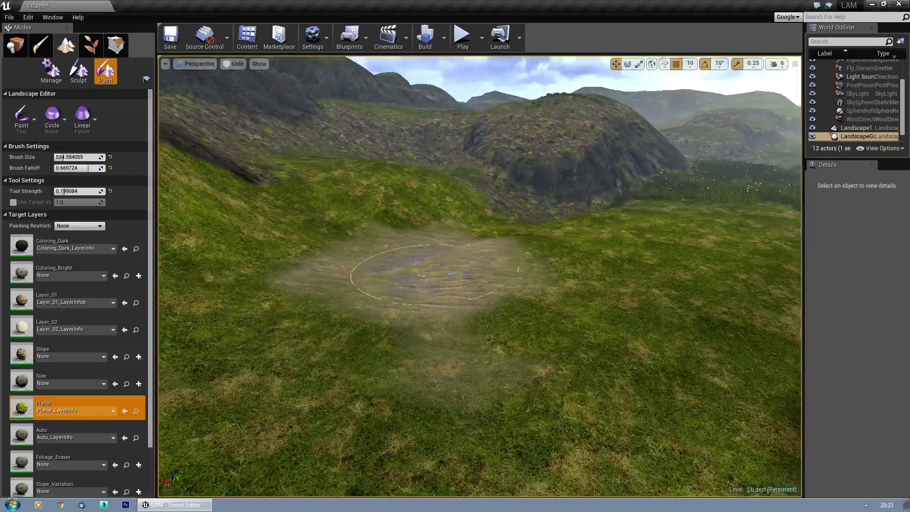
right_click_drag(364, 361, 358, 349)
key("d")
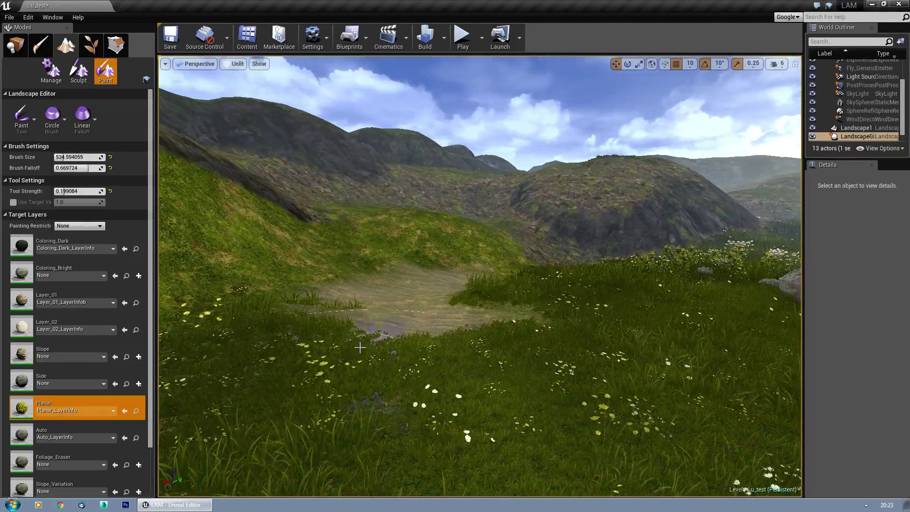
right_click_drag(477, 267, 438, 275)
left_click_drag(493, 304, 545, 306)
Paint the Planar layer over the ground along both sides of the dirt path through the valley
right_click_drag(545, 305, 658, 315)
key("w")
right_click_drag(425, 334, 551, 325)
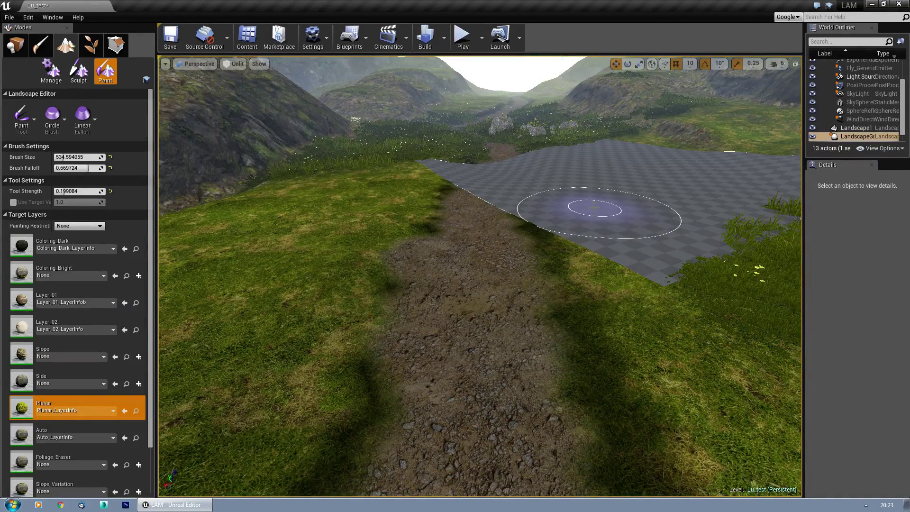
right_click_drag(535, 263, 528, 274)
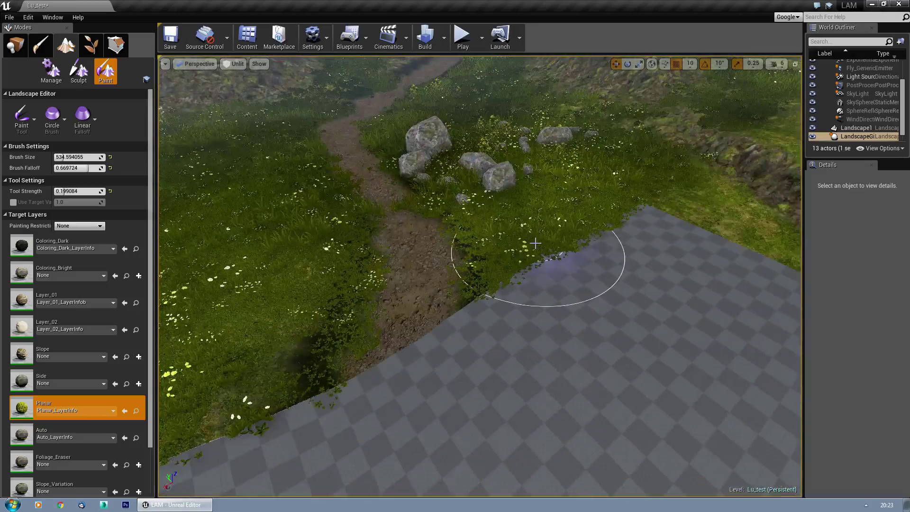
right_click_drag(437, 201, 424, 189)
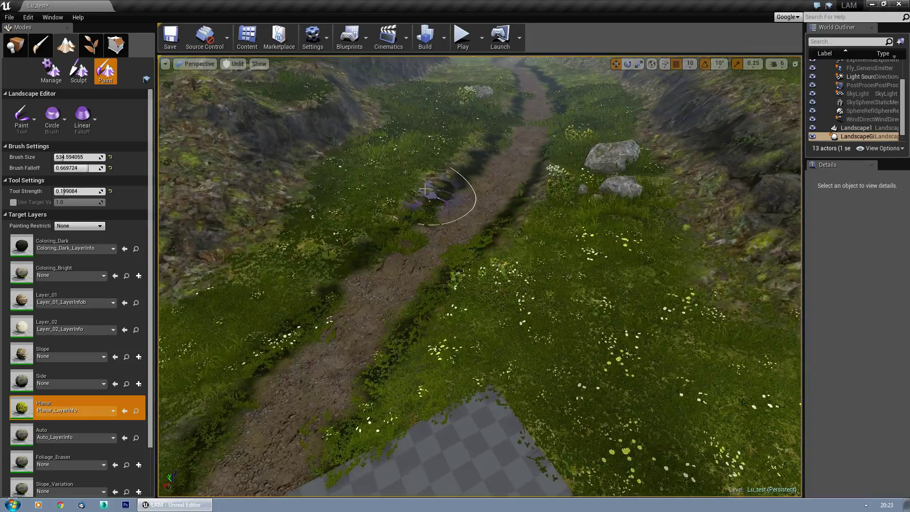
mouse_move(540, 270)
right_mouse_down()
mouse_move(555, 269)
mouse_move(564, 242)
mouse_move(574, 241)
mouse_move(528, 244)
right_mouse_up()
key("w")
key("w")
right_click_drag(588, 239, 493, 271)
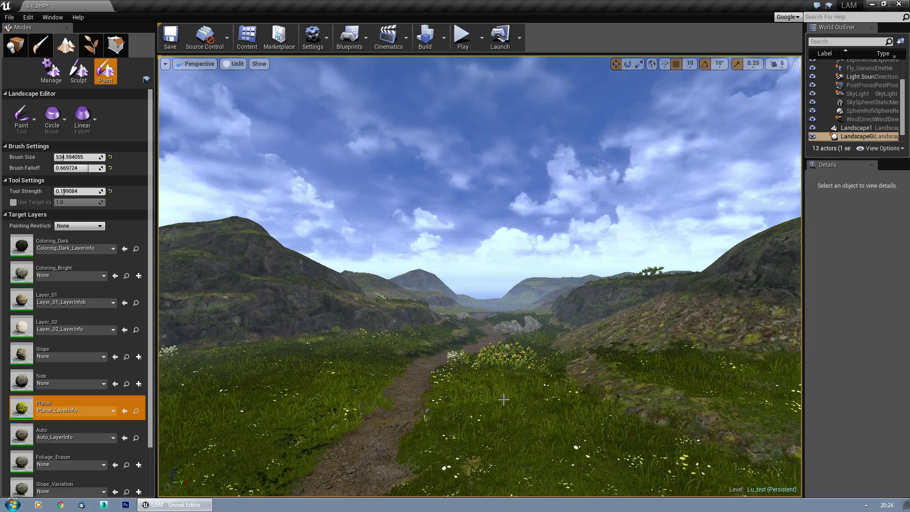
mouse_move(503, 388)
right_mouse_down()
mouse_move(503, 450)
mouse_move(445, 403)
right_mouse_up()
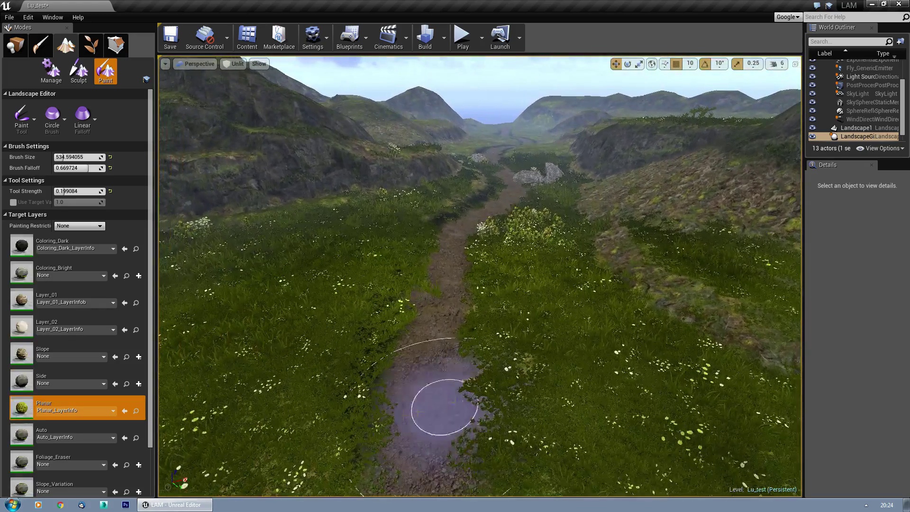
left_click_drag(322, 395, 319, 372)
left_click_drag(339, 321, 353, 287)
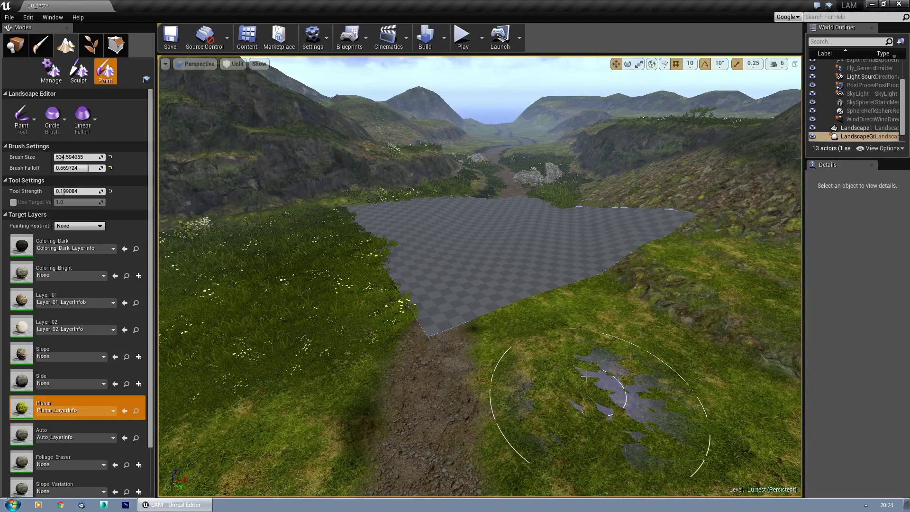
Choose the Auto layer as paint target and paint it along the outer ridge of the landscape
mouse_move(528, 287)
right_mouse_down()
mouse_move(528, 251)
mouse_move(611, 254)
mouse_move(530, 246)
mouse_move(521, 236)
mouse_move(559, 230)
mouse_move(545, 265)
mouse_move(544, 252)
mouse_move(379, 270)
mouse_move(372, 258)
mouse_move(388, 303)
mouse_move(493, 289)
right_mouse_up()
key("w")
key("w")
key("s")
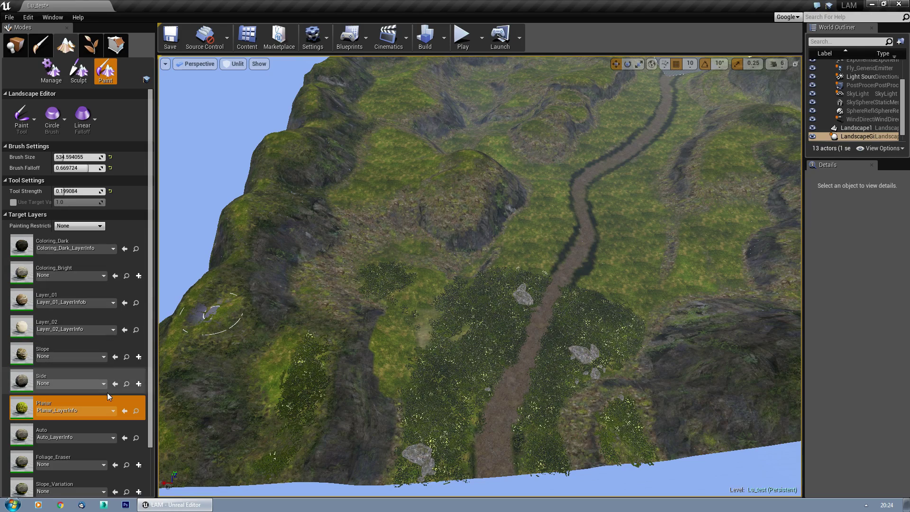
scroll(113, 401, "down", 2)
scroll(114, 402, "down", 1)
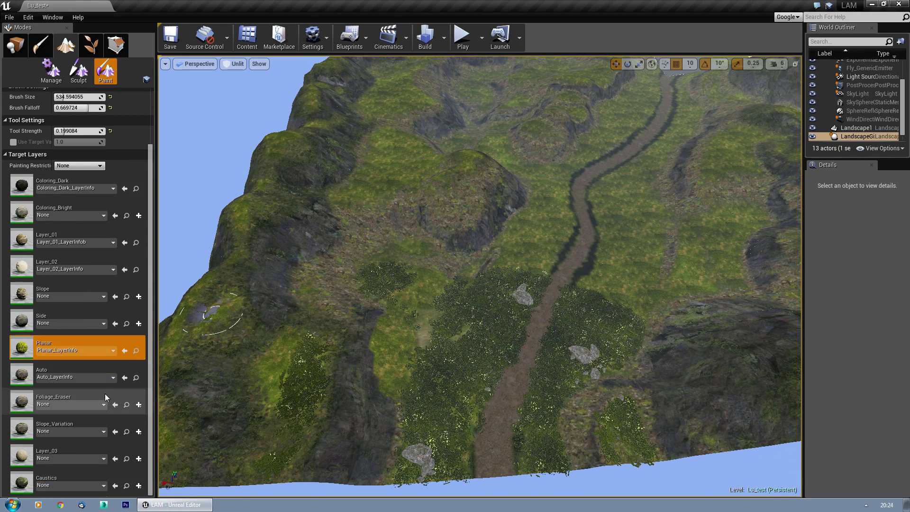
left_click(98, 366)
mouse_move(245, 343)
left_mouse_down()
mouse_move(213, 318)
mouse_move(175, 332)
left_mouse_up()
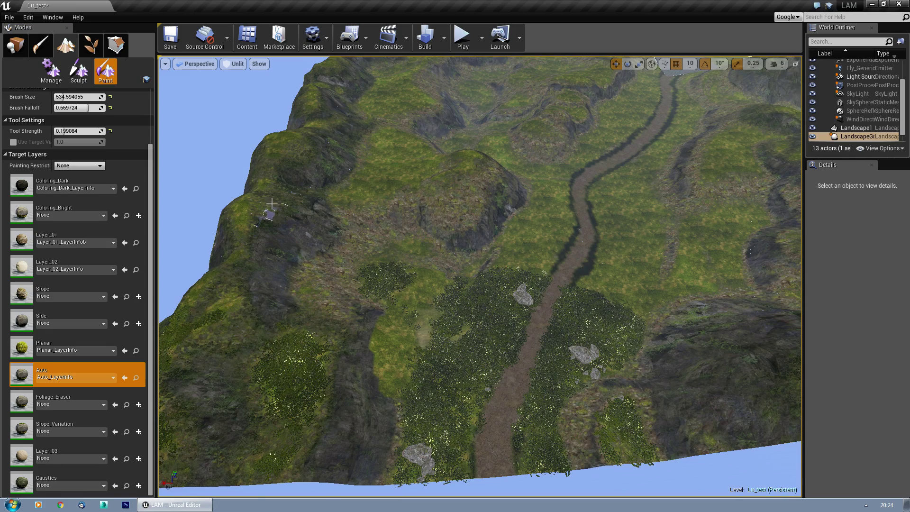
Paint the Auto layer over the hills and valley slopes on both sides of the path
right_click_drag(382, 116, 402, 62)
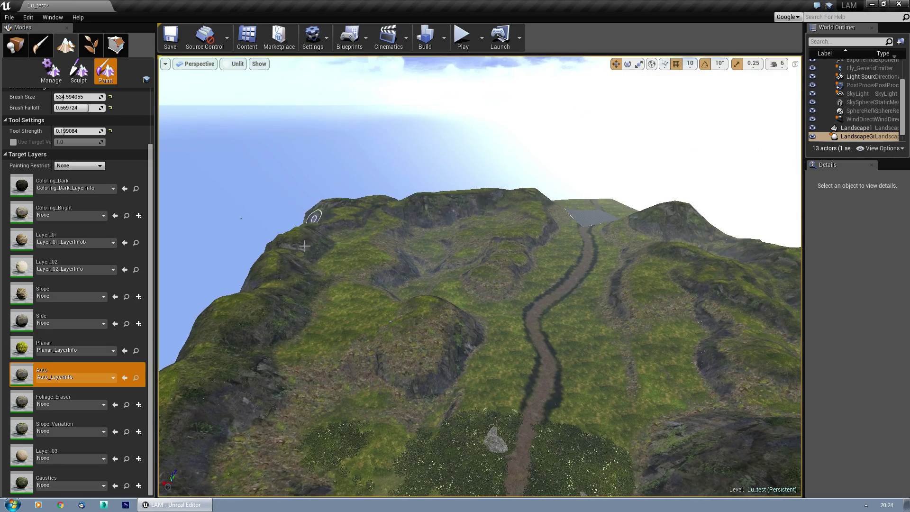
mouse_move(342, 215)
left_mouse_down()
mouse_move(433, 206)
mouse_move(532, 220)
mouse_move(447, 301)
left_mouse_up()
left_click_drag(330, 369, 398, 438)
right_click_drag(398, 438, 398, 493)
left_click_drag(410, 208, 315, 301)
right_click_drag(315, 302, 362, 227)
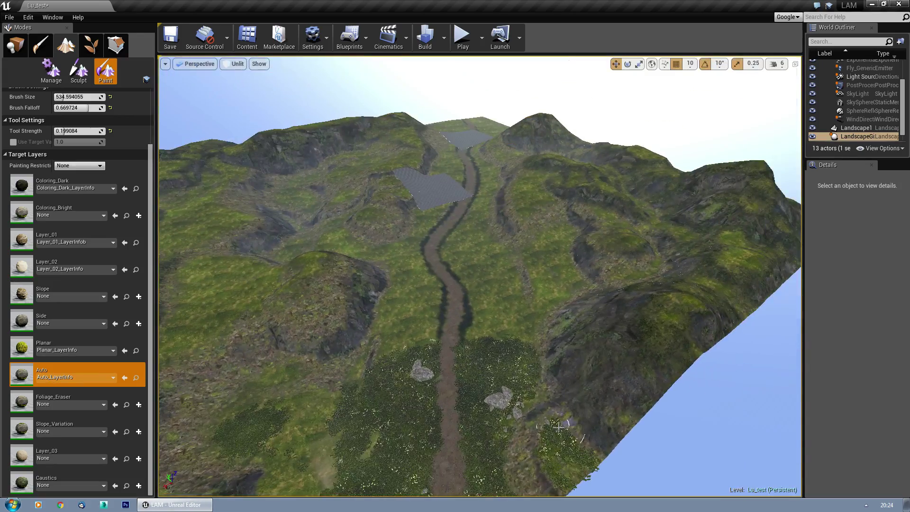
mouse_move(616, 251)
left_mouse_down()
mouse_move(532, 290)
mouse_move(552, 223)
mouse_move(505, 139)
mouse_move(457, 135)
mouse_move(426, 176)
mouse_move(433, 234)
mouse_move(544, 317)
mouse_move(459, 258)
mouse_move(399, 232)
mouse_move(493, 249)
mouse_move(467, 305)
left_mouse_up()
mouse_move(445, 289)
right_mouse_down()
mouse_move(446, 247)
mouse_move(446, 265)
mouse_move(383, 277)
mouse_move(426, 272)
mouse_move(398, 279)
right_mouse_up()
key("w")
key("w")
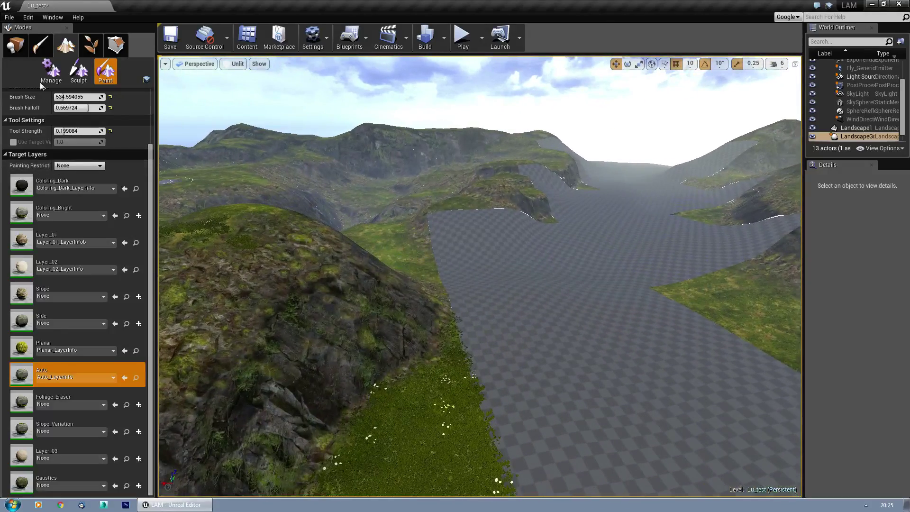
Switch to foliage painting and set the Scale X of Bush_00 to minimum 0.5 and maximum 1.5
left_click(92, 45)
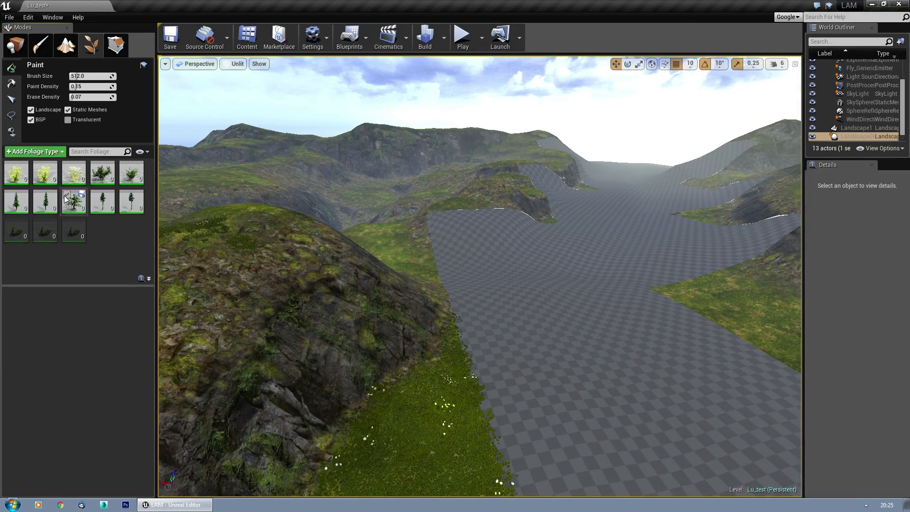
left_click(17, 172)
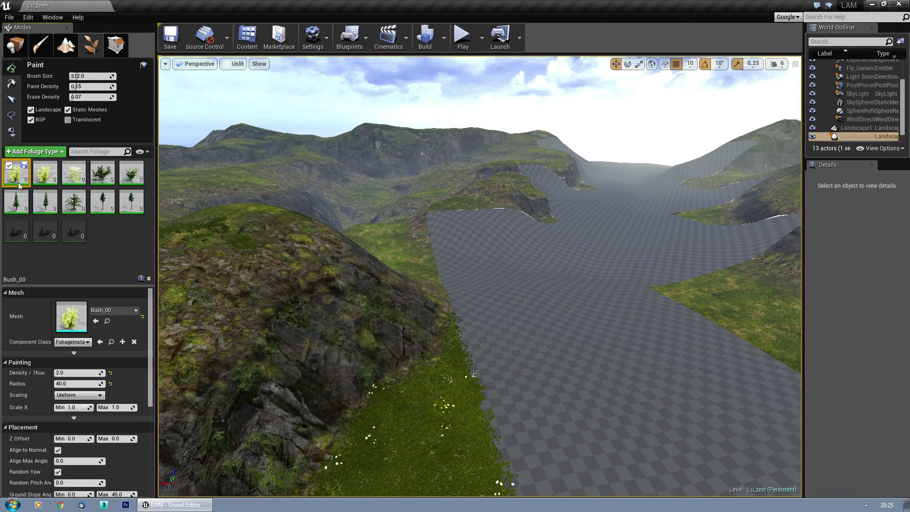
left_click(77, 407)
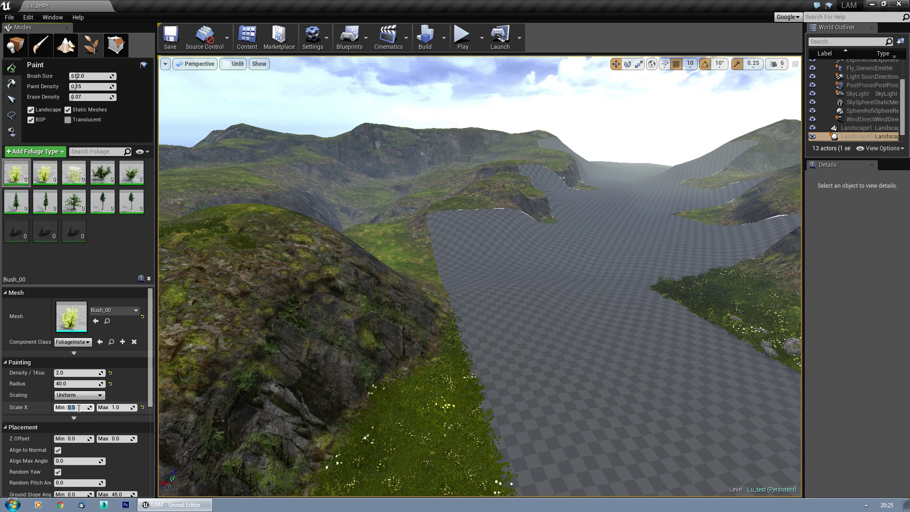
key("Tab")
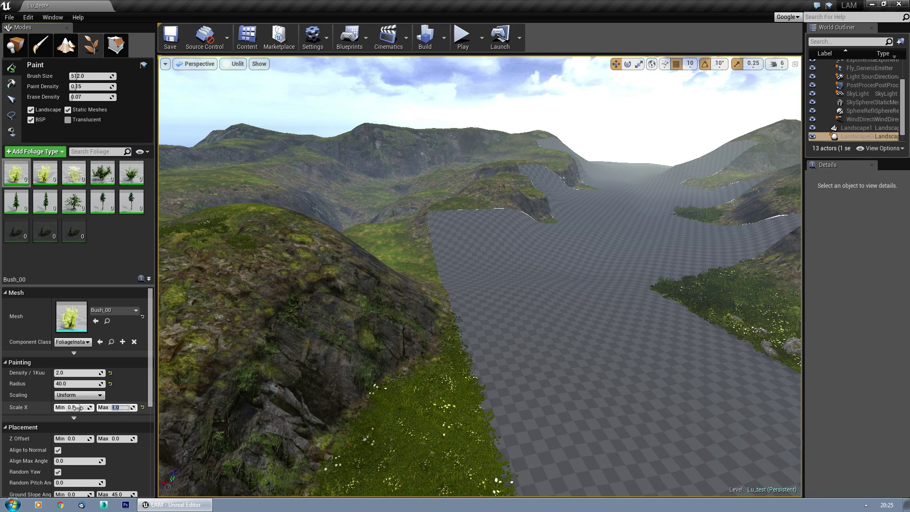
type("1.5")
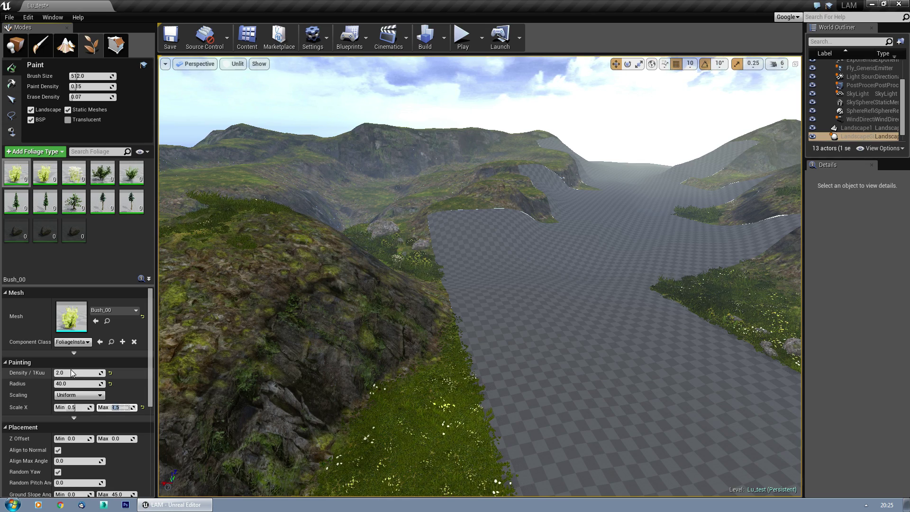
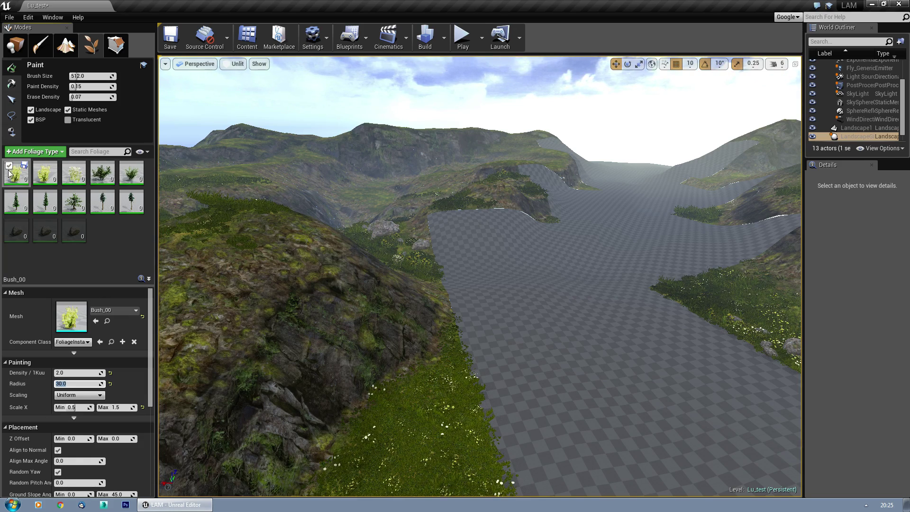
Set the maximum Scale X to 1.5 for foliage type Bush_00_1 and to 2.0 for Bush_02
left_click(44, 174)
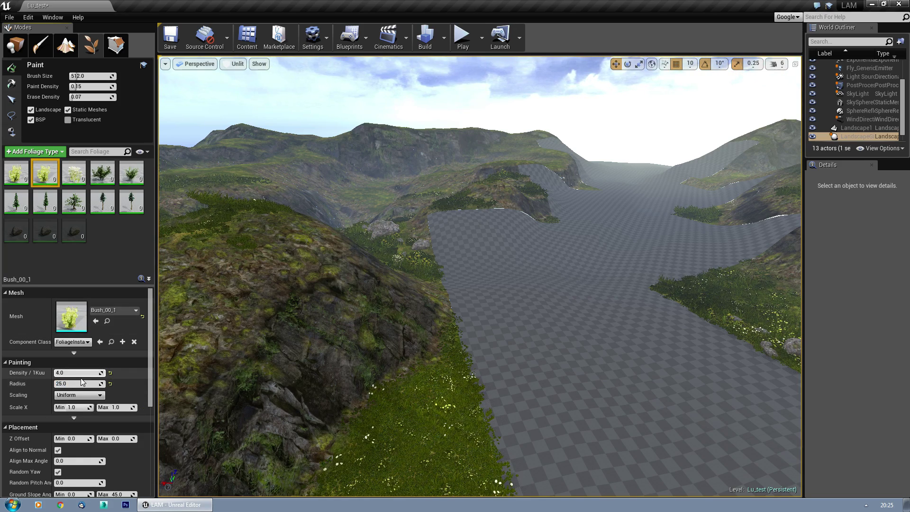
left_click(113, 408)
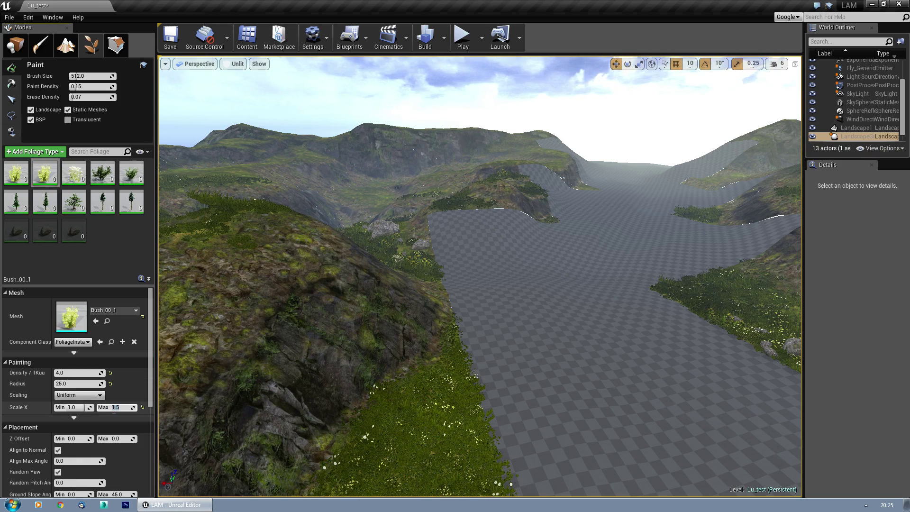
left_click(74, 173)
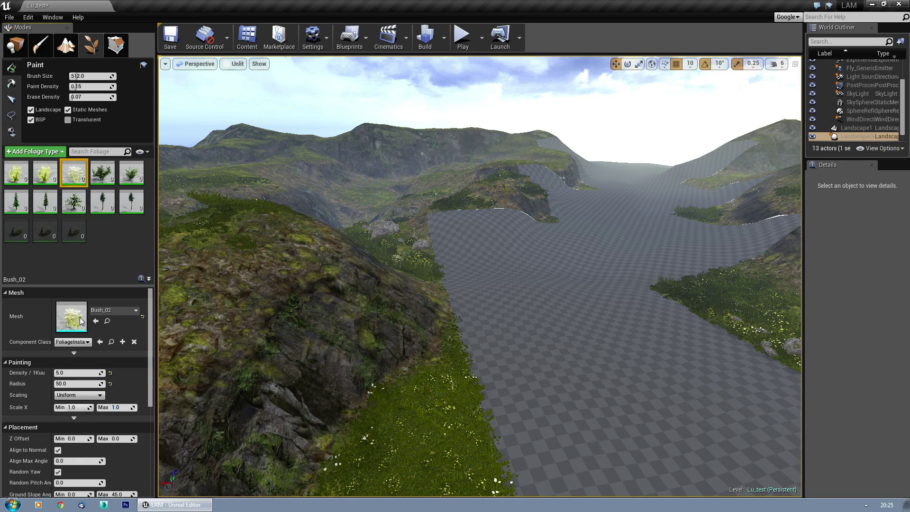
left_click(118, 409)
type("2")
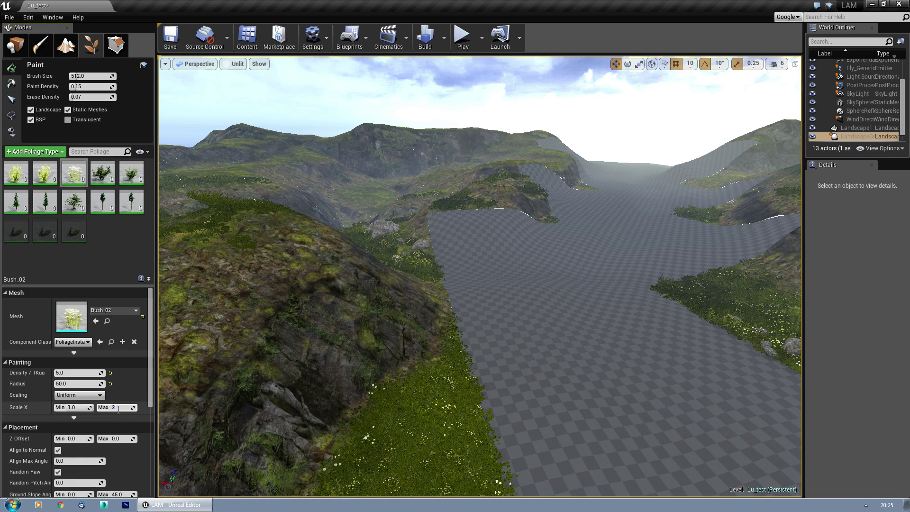
key("Return")
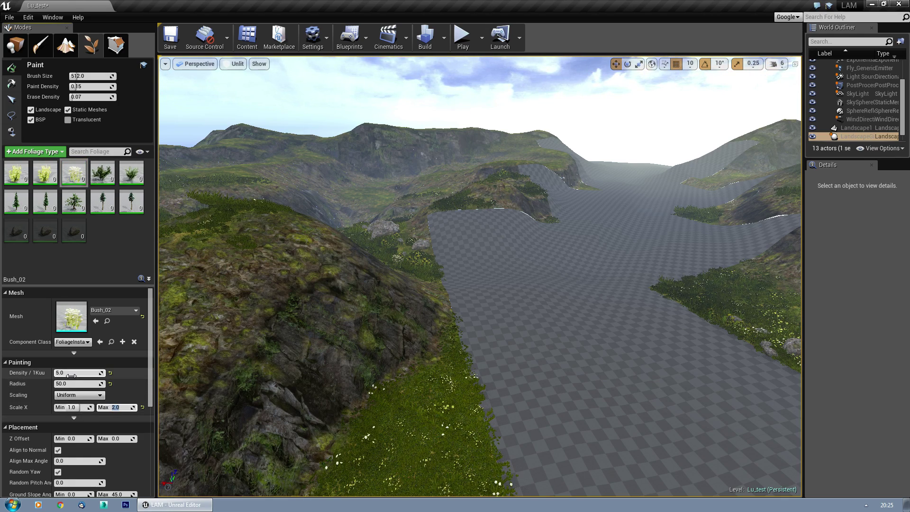
Set the painting radius of the Bush_02 foliage type to 30
left_click(75, 384)
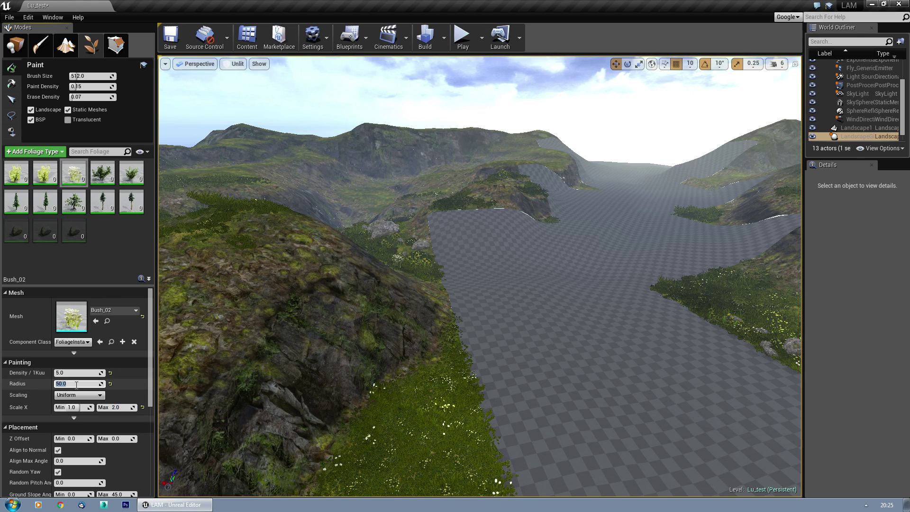
left_click(110, 166)
left_click(555, 140)
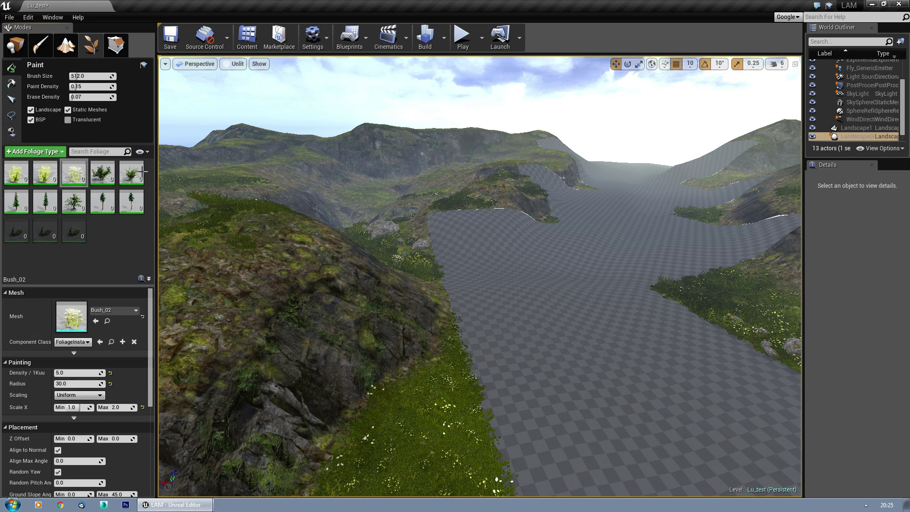
Set the Scale X of the Bush-01 foliage type to minimum 0.6 and maximum 1.75
left_click(102, 181)
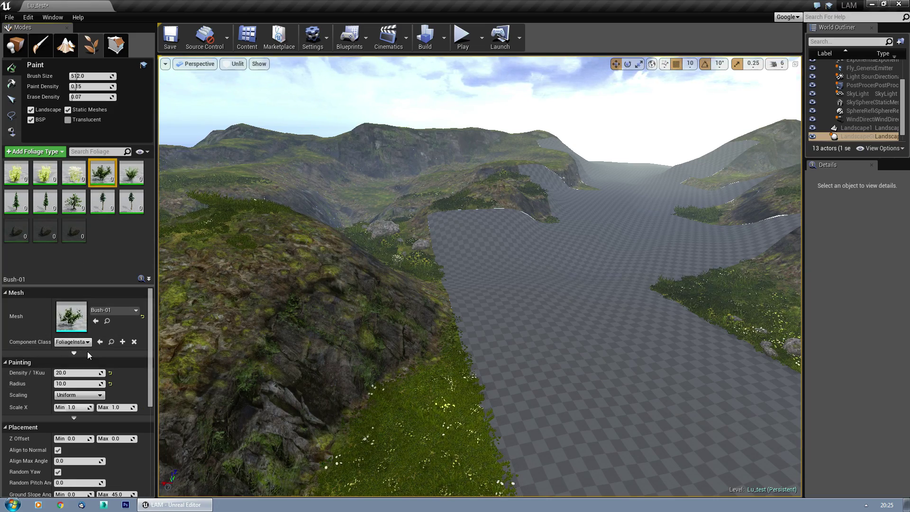
left_click(78, 407)
type("0.6")
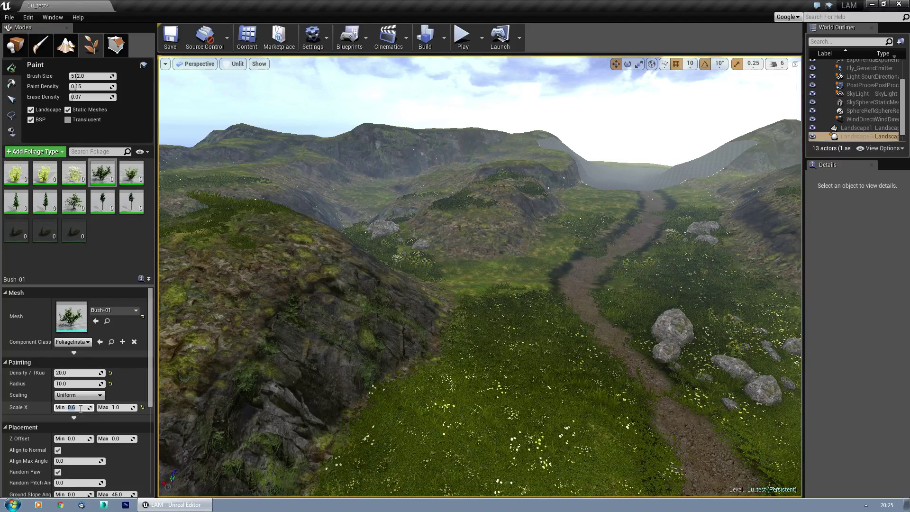
key("Tab")
type("1.7")
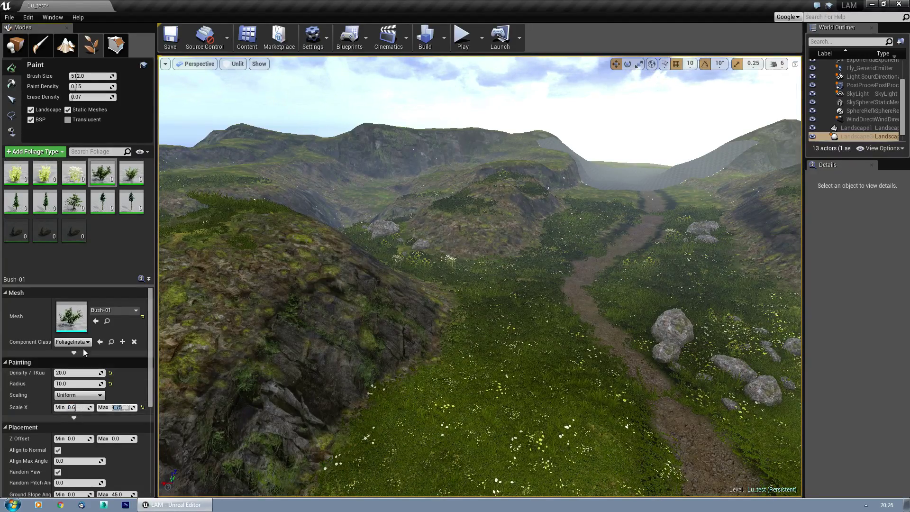
Set the minimum Scale X of the Bush-02 foliage type to 0.6 and raise its maximum
left_click(126, 177)
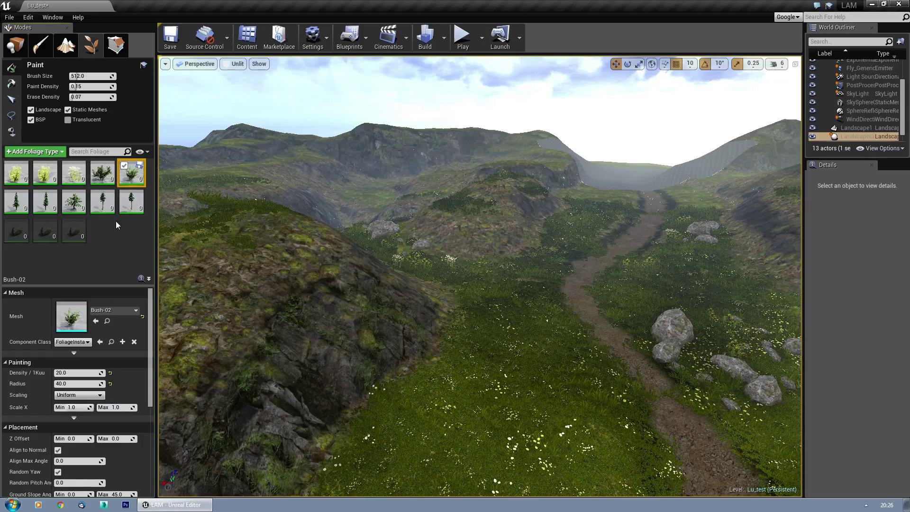
left_click(76, 407)
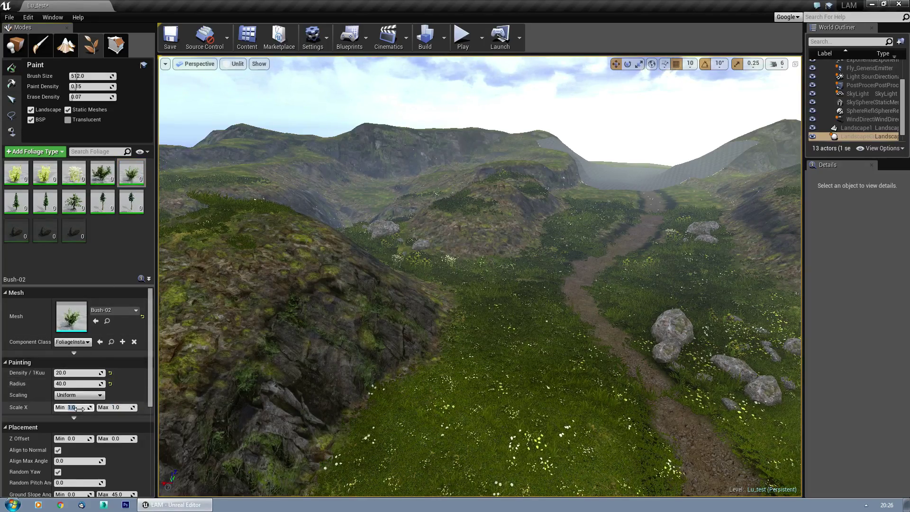
type("0.6")
key("Tab")
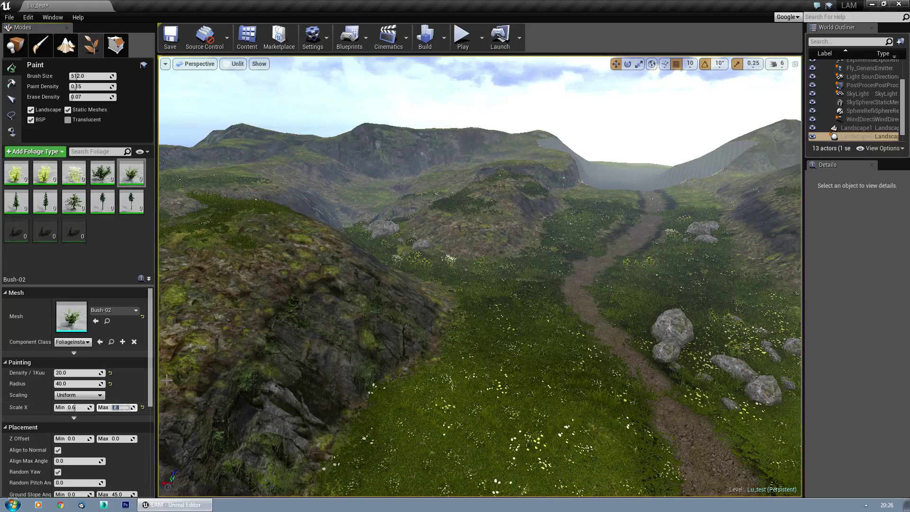
Set the Scale X of the Fir-Tree-02 foliage type to minimum 0.8 and maximum 1.5
left_click(15, 205)
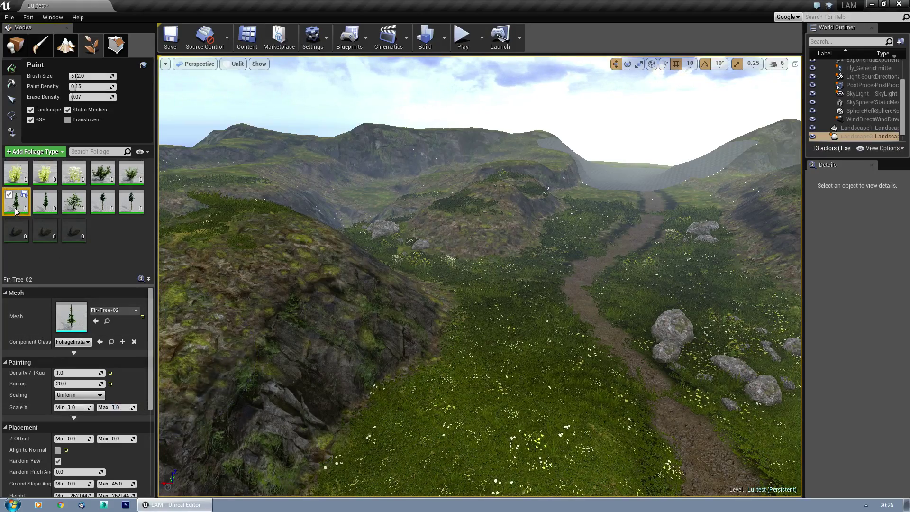
left_click(76, 408)
type("0.")
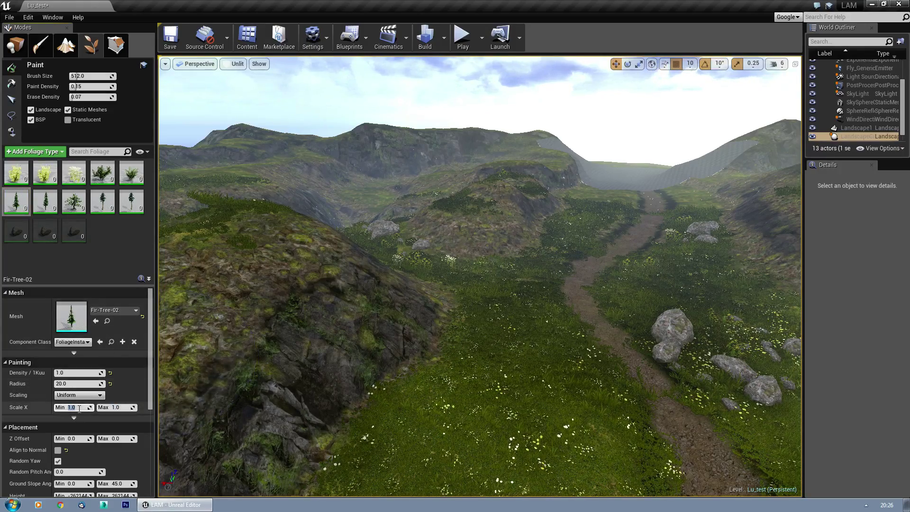
type("8")
key("Tab")
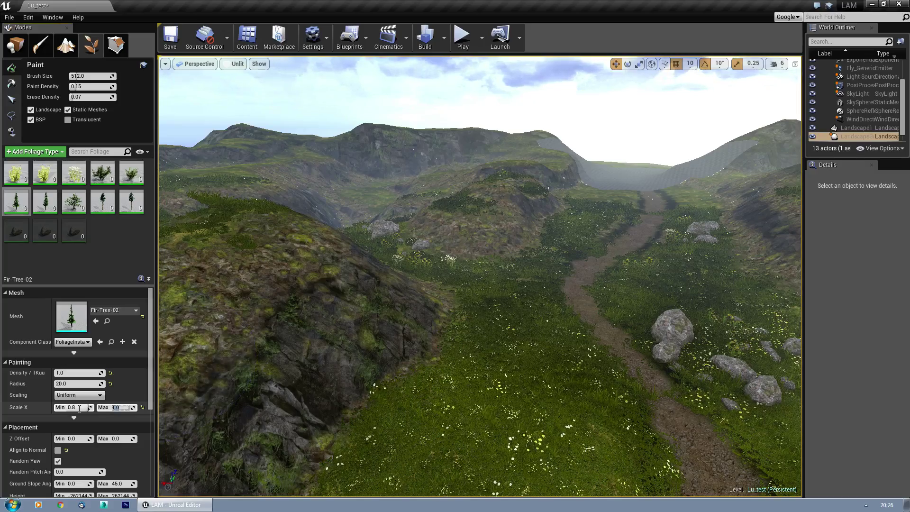
type("1.5")
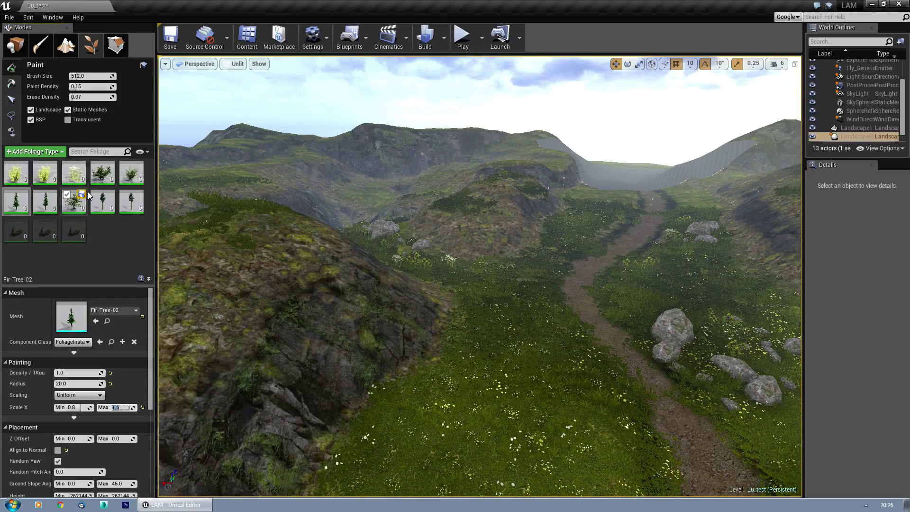
Exclude Leave-Tree-05 from painting and set the Scale X of Pine-Tree-01 to minimum 0.8 and maximum 2.0
left_click(44, 209)
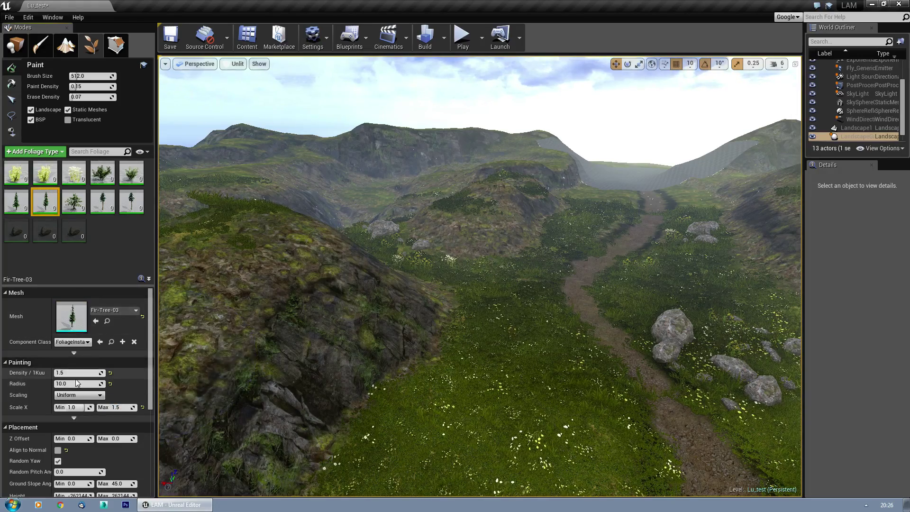
left_click(73, 202)
mouse_move(77, 205)
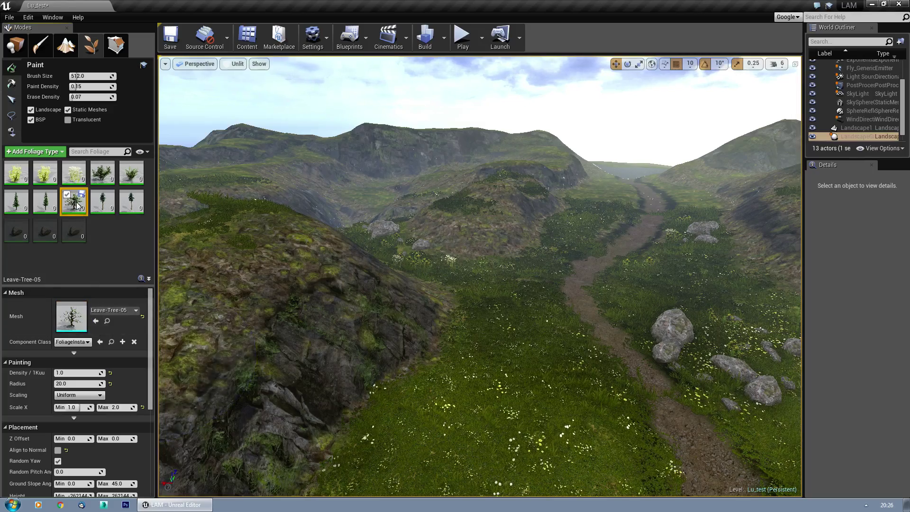
left_click(102, 201)
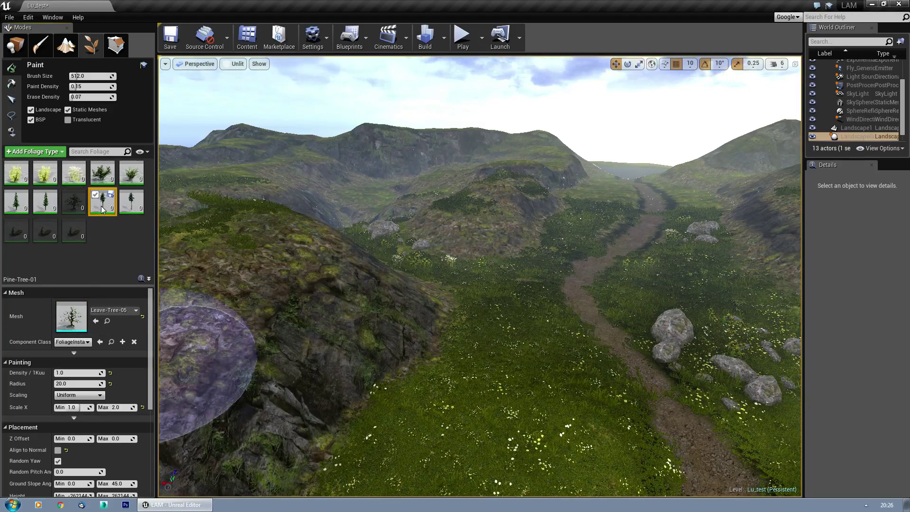
left_click(72, 407)
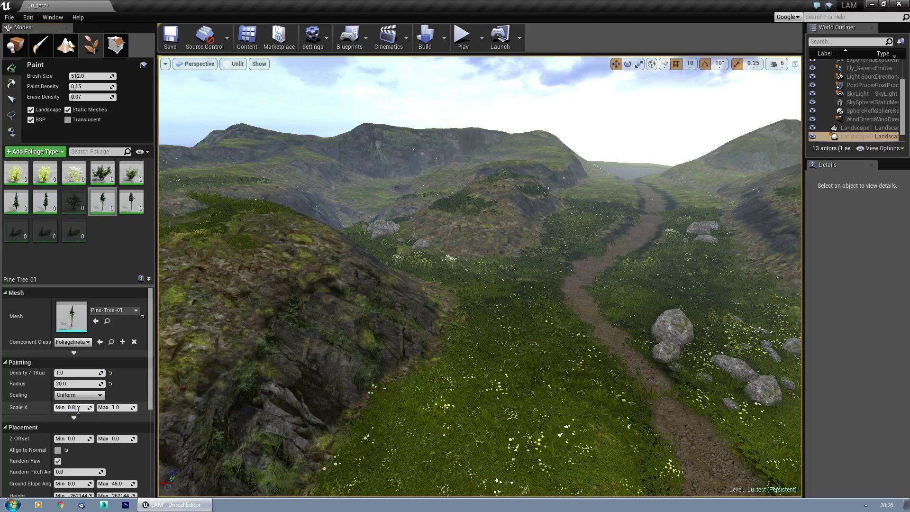
key("Tab")
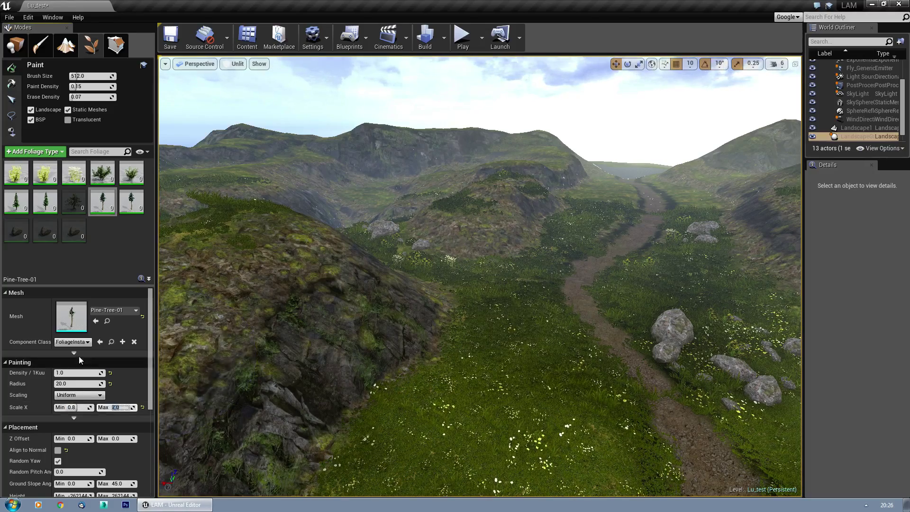
Set the Scale X of the Pine-Tree-02 foliage type to minimum 0.7 and maximum 1.75
left_click(127, 209)
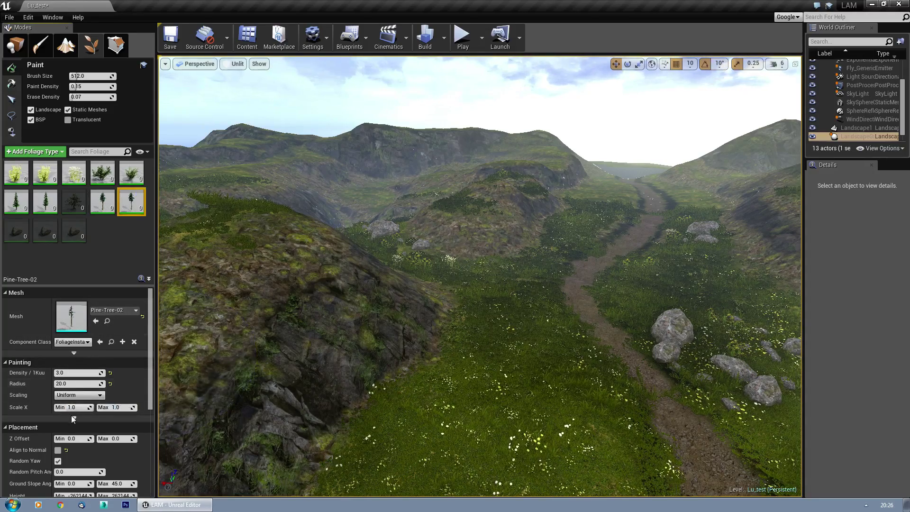
left_click(79, 409)
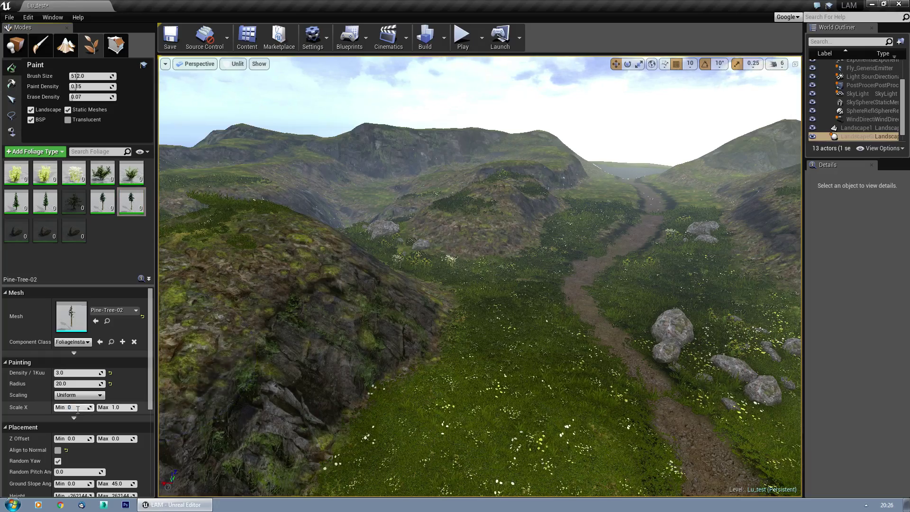
type("0.7")
key("Tab")
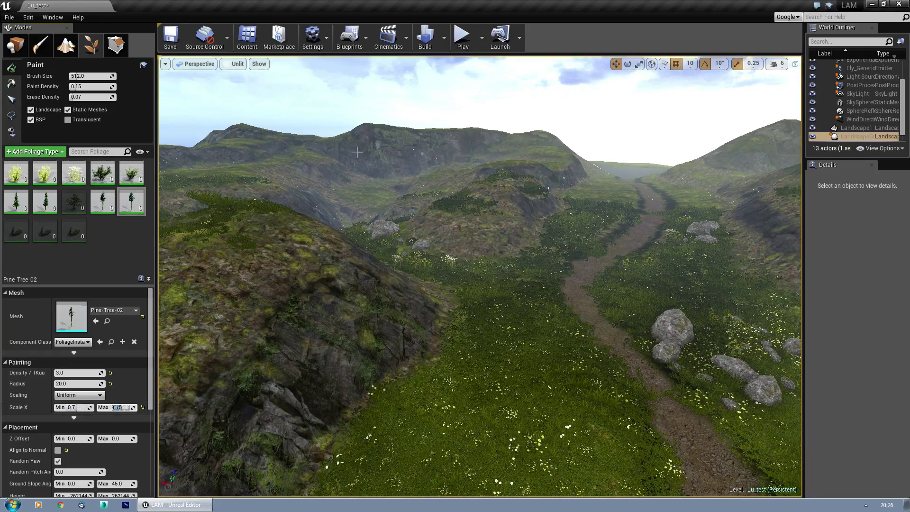
Exclude both pine tree types from painting and paint a patch of fir trees and bushes beside the dirt path
mouse_move(463, 280)
right_mouse_down()
mouse_move(545, 284)
mouse_move(637, 272)
mouse_move(592, 283)
mouse_move(308, 286)
mouse_move(334, 289)
mouse_move(331, 296)
mouse_move(431, 284)
right_mouse_up()
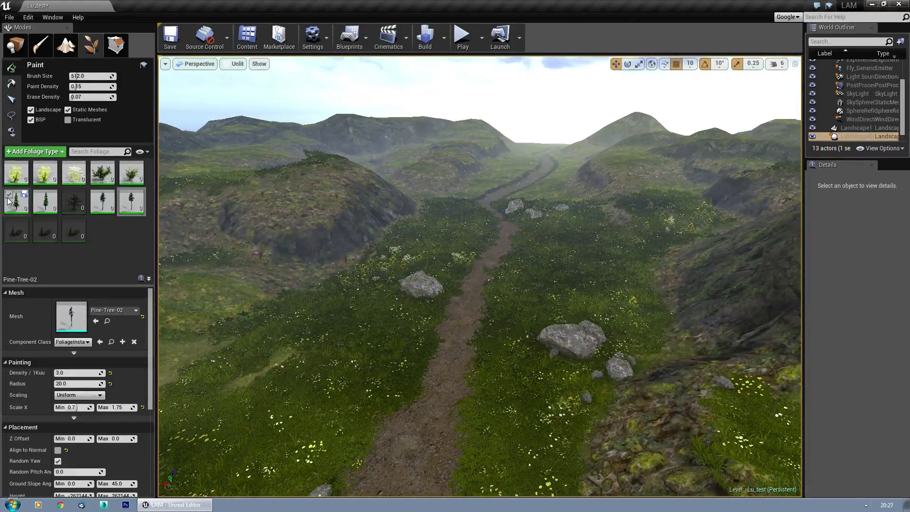
mouse_move(107, 196)
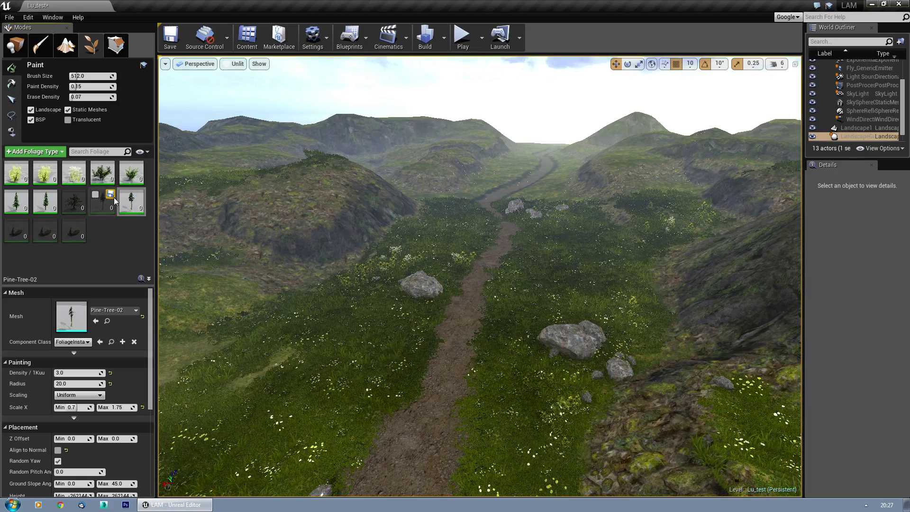
left_click(124, 195)
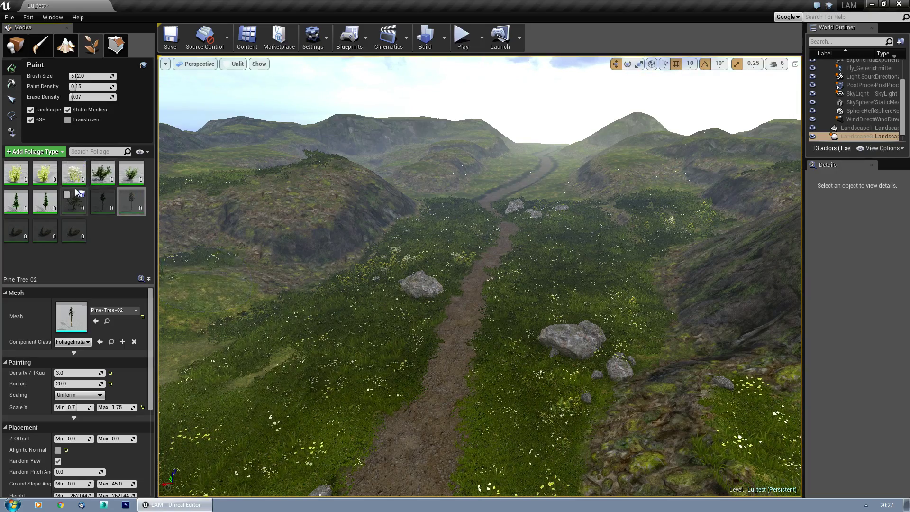
right_click_drag(473, 314, 382, 299)
mouse_move(382, 300)
left_mouse_down()
mouse_move(385, 241)
mouse_move(440, 169)
left_mouse_up()
mouse_move(439, 169)
right_mouse_down()
mouse_move(412, 142)
mouse_move(427, 144)
right_mouse_up()
key("d")
key("w")
Exclude Fir-Tree-03 and Fir-Tree-02 from painting and paint only bushes along the grass beside the path
left_click(38, 194)
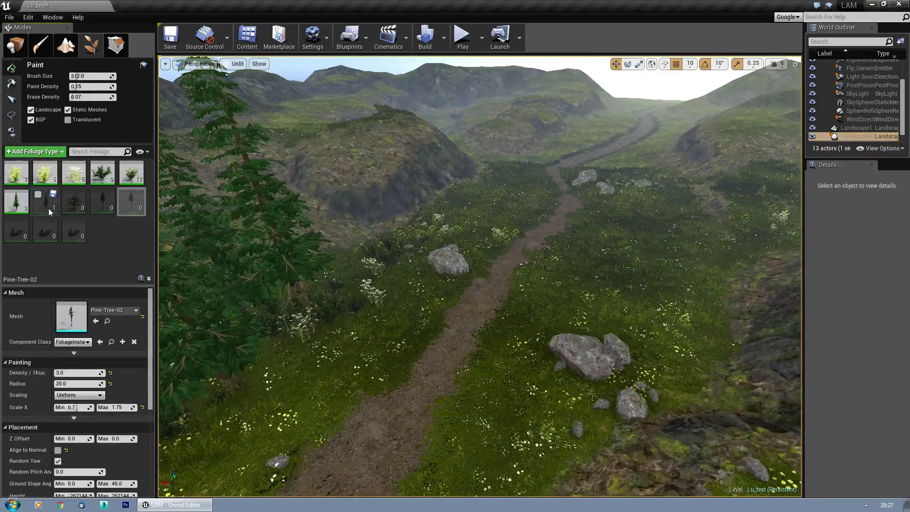
left_click(9, 194)
mouse_move(285, 213)
right_mouse_down()
mouse_move(251, 228)
mouse_move(251, 209)
right_mouse_up()
key("d")
key("w")
left_click_drag(410, 295, 569, 217)
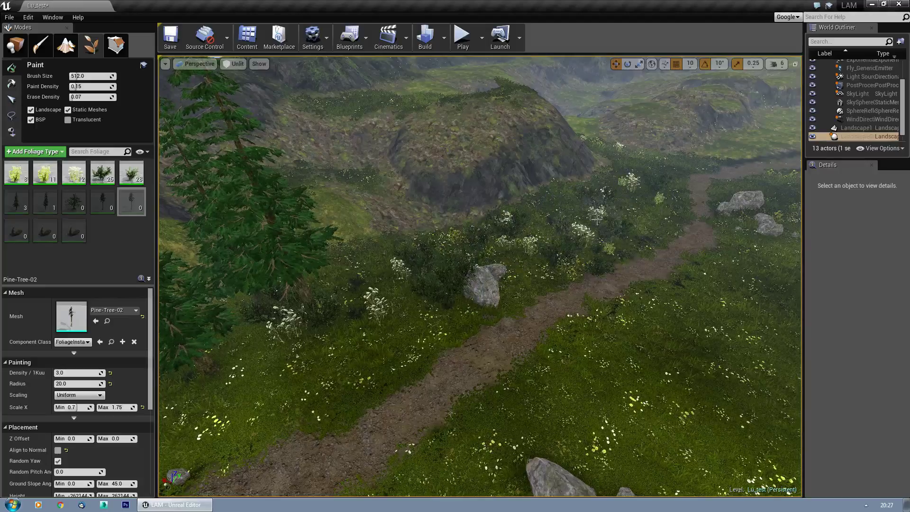
Paint more bushes on the grass between the path and the rocky hills
right_click_drag(436, 297, 483, 282)
key("w")
right_click_drag(291, 341, 240, 340)
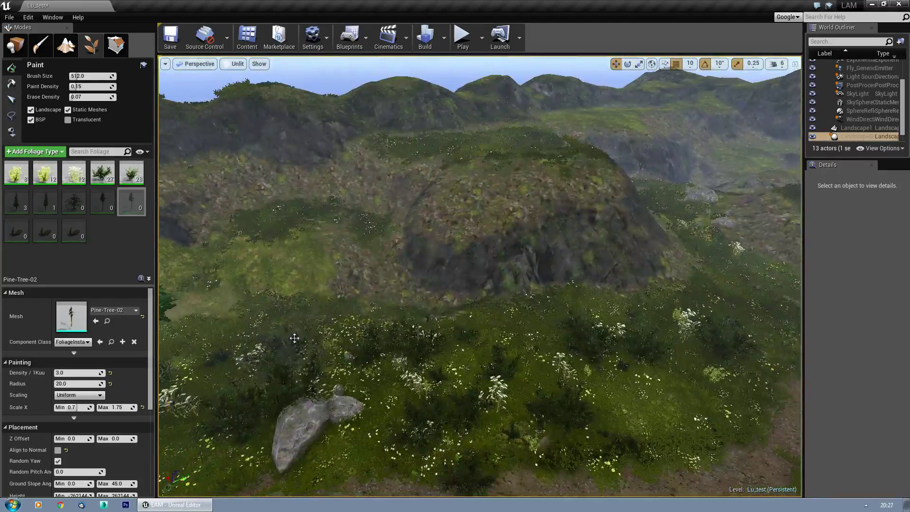
right_click_drag(545, 353, 730, 355)
key("w")
left_click_drag(548, 355, 480, 320)
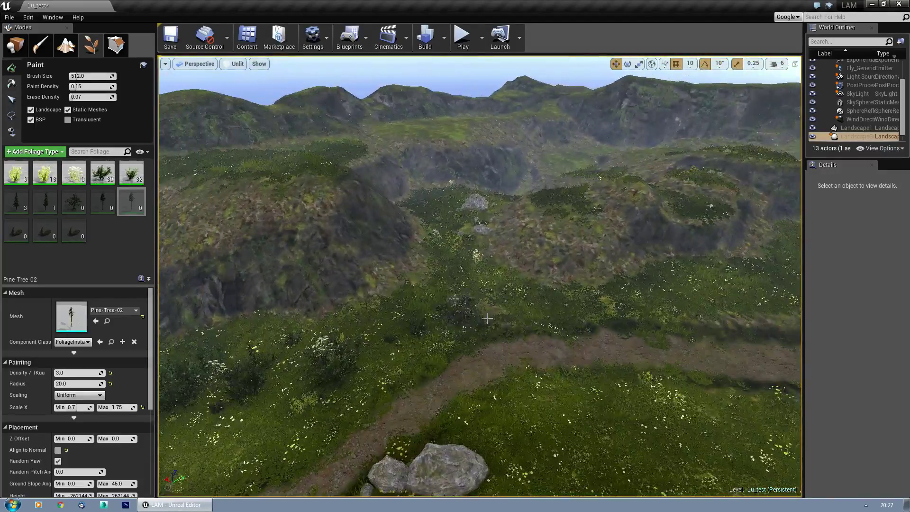
Reactivate Fir-Tree-02 and Fir-Tree-03 and paint fir trees with bushes along the path toward the distant hills
left_click(124, 194)
left_click(125, 194)
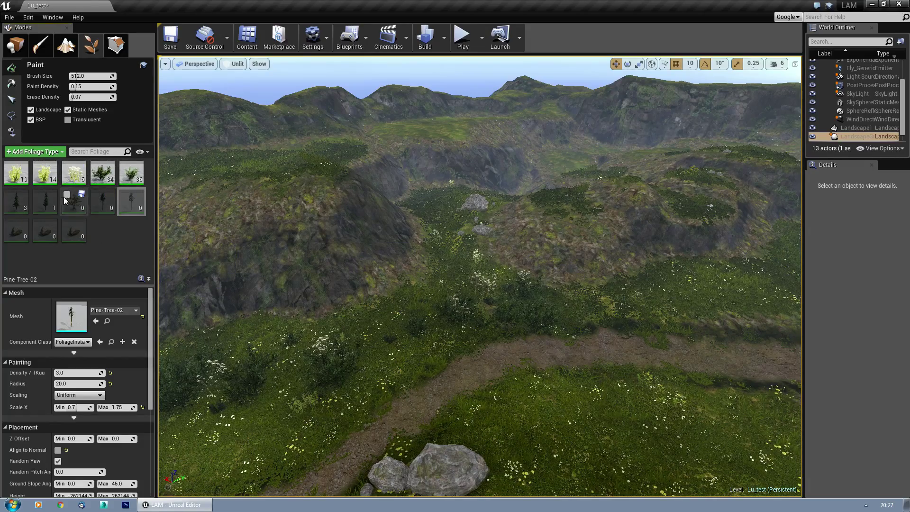
left_click(39, 194)
left_click(9, 194)
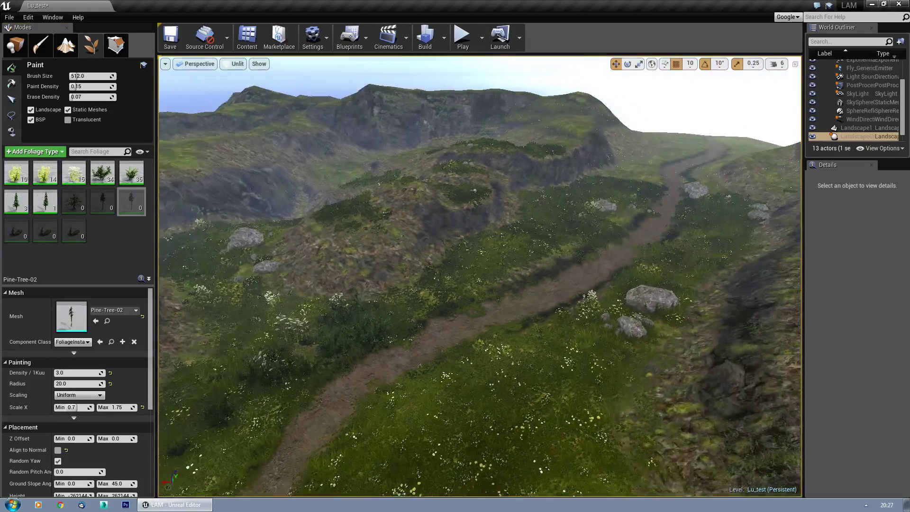
key("w")
right_click_drag(515, 218, 524, 218)
mouse_move(285, 398)
left_mouse_down()
mouse_move(341, 412)
mouse_move(475, 265)
mouse_move(441, 259)
left_mouse_up()
key("w")
mouse_move(441, 259)
right_mouse_down()
mouse_move(441, 284)
mouse_move(442, 259)
right_mouse_up()
mouse_move(441, 259)
left_mouse_down()
mouse_move(374, 237)
mouse_move(466, 114)
mouse_move(518, 131)
mouse_move(581, 120)
mouse_move(532, 209)
left_mouse_up()
Paint fir trees and bushes over the open meadow at the far end of the path near the landscape's edge
mouse_move(532, 209)
right_mouse_down()
mouse_move(550, 182)
mouse_move(566, 177)
mouse_move(289, 203)
mouse_move(270, 218)
mouse_move(273, 265)
mouse_move(270, 246)
right_mouse_up()
key("w")
key("s")
key("w")
key("s")
key("w")
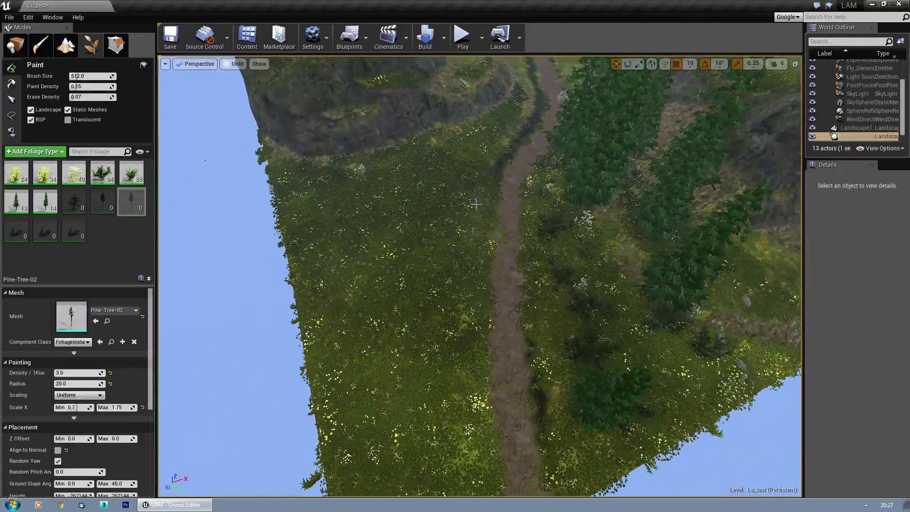
mouse_move(467, 172)
left_mouse_down()
mouse_move(446, 369)
mouse_move(426, 439)
mouse_move(371, 280)
mouse_move(393, 266)
mouse_move(408, 236)
left_mouse_up()
right_click_drag(408, 235, 376, 198)
left_click_drag(361, 406, 355, 332)
right_click_drag(355, 331, 254, 346)
left_click(320, 299)
Try painting fir trees and bushes on the grassy ledge above the path, and undo the last stroke
mouse_move(320, 300)
right_mouse_down()
mouse_move(255, 279)
mouse_move(313, 284)
right_mouse_up()
key("w")
right_click_drag(379, 331, 396, 331)
left_click_drag(396, 331, 474, 355)
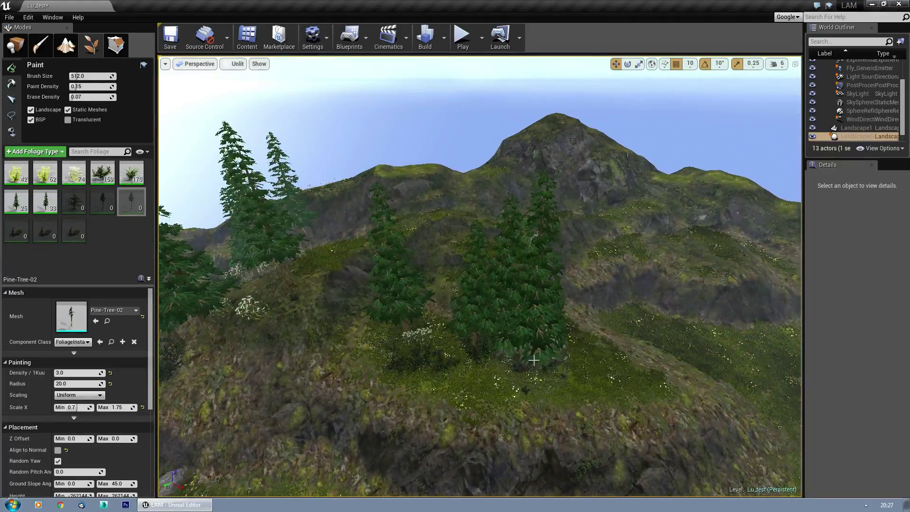
mouse_move(483, 385)
right_mouse_down()
mouse_move(483, 346)
mouse_move(509, 360)
mouse_move(403, 348)
mouse_move(412, 350)
right_mouse_up()
key("d")
key("s")
key("ctrl+z")
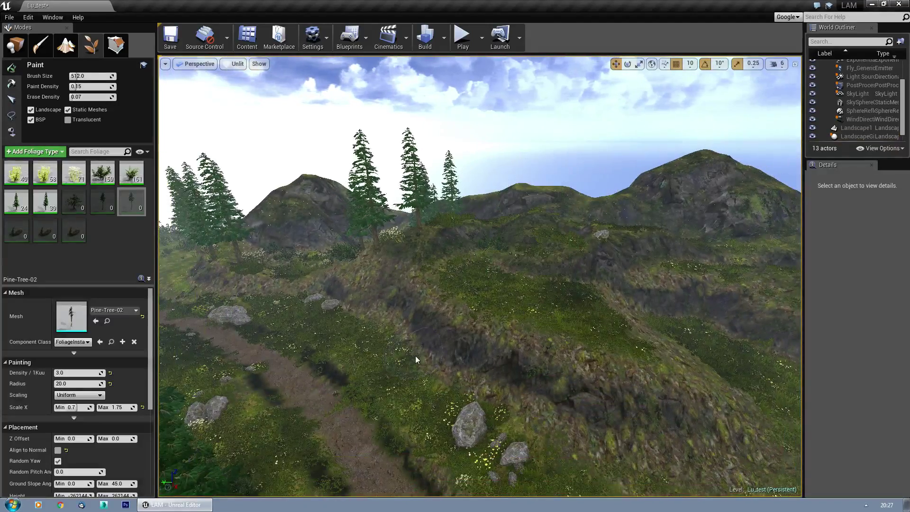
Replace the fir types with Pine-Tree-01 and Pine-Tree-02 for painting, and paint pines with bushes on the grassy ledge
right_click_drag(356, 305, 242, 260)
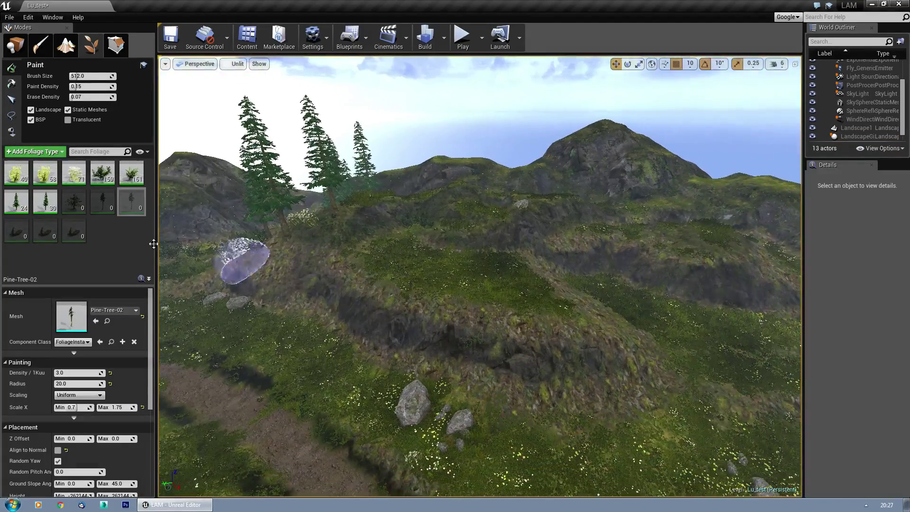
left_click(38, 194)
left_click(10, 195)
left_click(94, 193)
left_click(124, 193)
left_click_drag(502, 279, 419, 266)
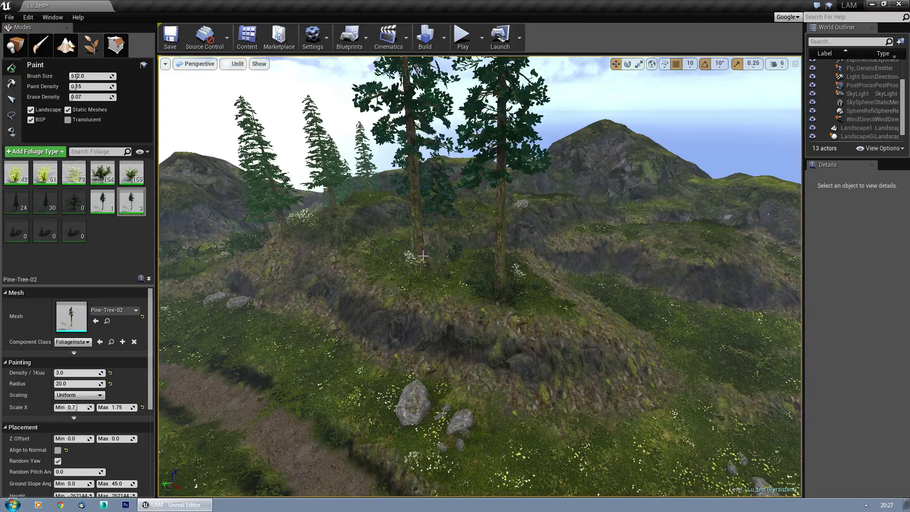
Paint further pine trees and bushes on the slopes and grass around the path
mouse_move(400, 268)
right_mouse_down()
mouse_move(404, 240)
mouse_move(455, 240)
mouse_move(388, 270)
mouse_move(395, 266)
mouse_move(397, 294)
mouse_move(383, 322)
mouse_move(479, 280)
mouse_move(516, 274)
right_mouse_up()
left_click(398, 325)
left_click(408, 325)
left_click_drag(371, 376, 538, 297)
mouse_move(538, 297)
right_mouse_down()
mouse_move(539, 272)
mouse_move(582, 279)
mouse_move(575, 268)
right_mouse_up()
mouse_move(465, 375)
left_mouse_down()
mouse_move(501, 298)
mouse_move(582, 311)
left_mouse_up()
mouse_move(582, 311)
right_mouse_down()
mouse_move(569, 289)
mouse_move(562, 303)
right_mouse_up()
right_click_drag(430, 280, 422, 305)
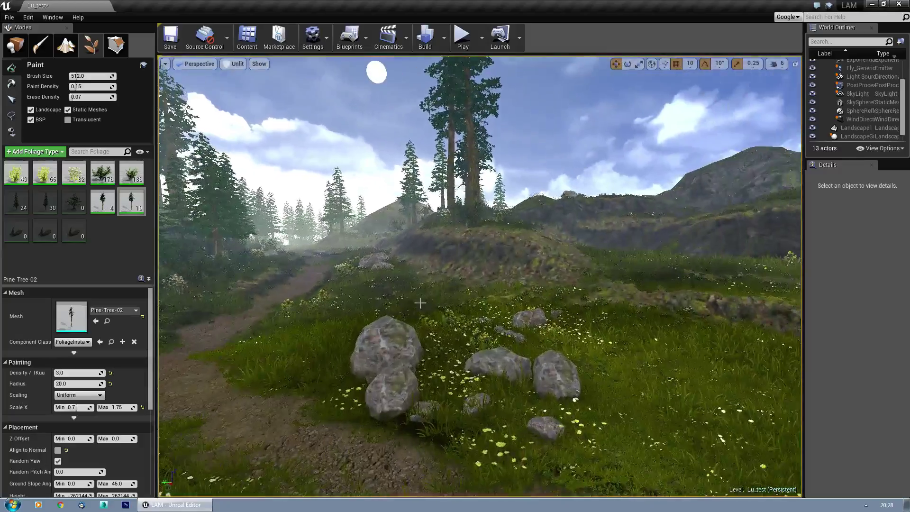
Add pine trees and bushes around the rocks beside the path
left_click_drag(419, 297, 463, 257)
left_click_drag(415, 299, 379, 311)
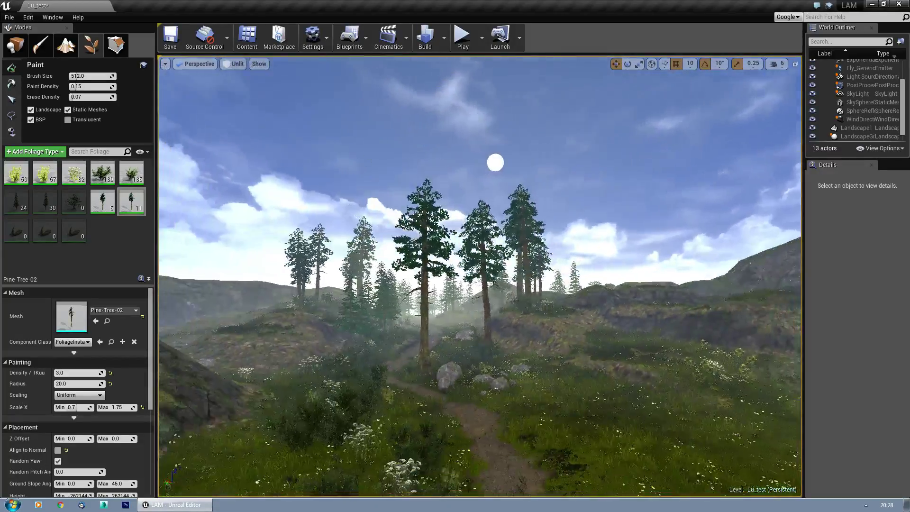
right_click_drag(427, 289, 427, 289)
key("w")
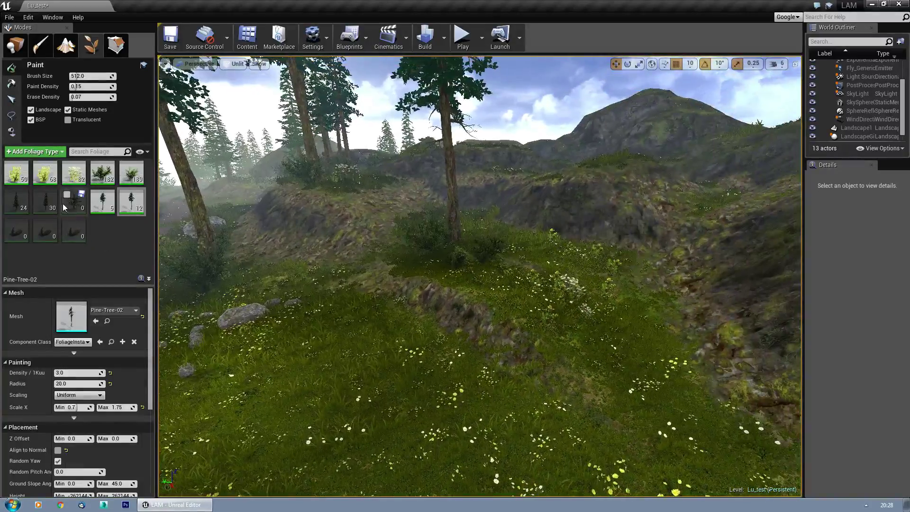
Reactivate both fir tree types alongside the pines and paint mixed trees and bushes along the path
left_click(39, 195)
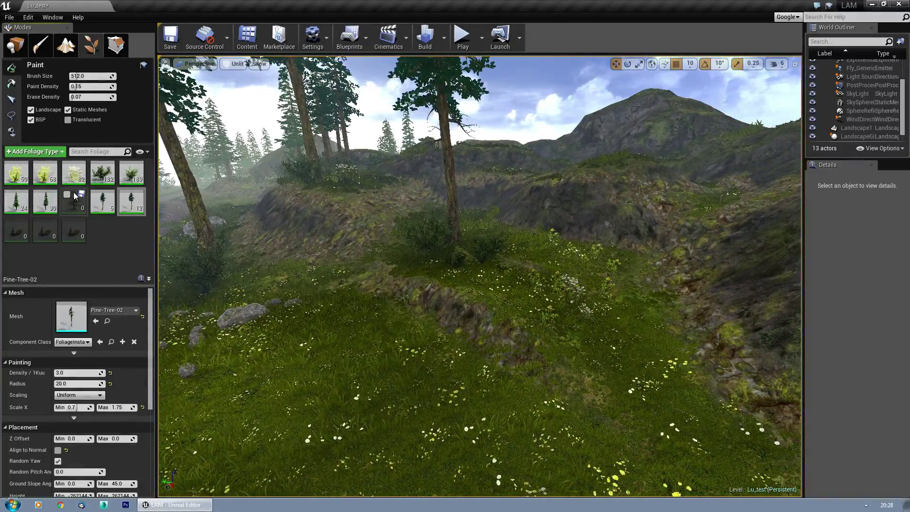
right_click_drag(161, 217, 237, 217)
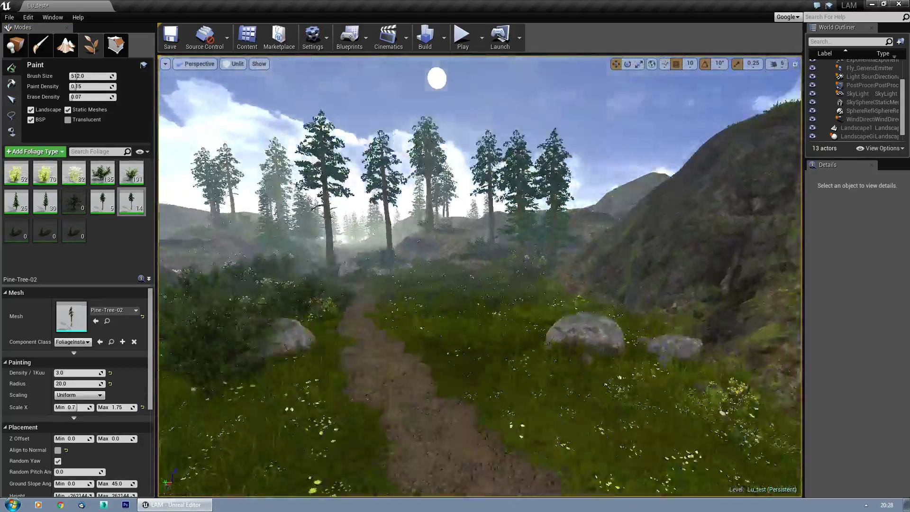
right_click_drag(204, 219, 501, 359)
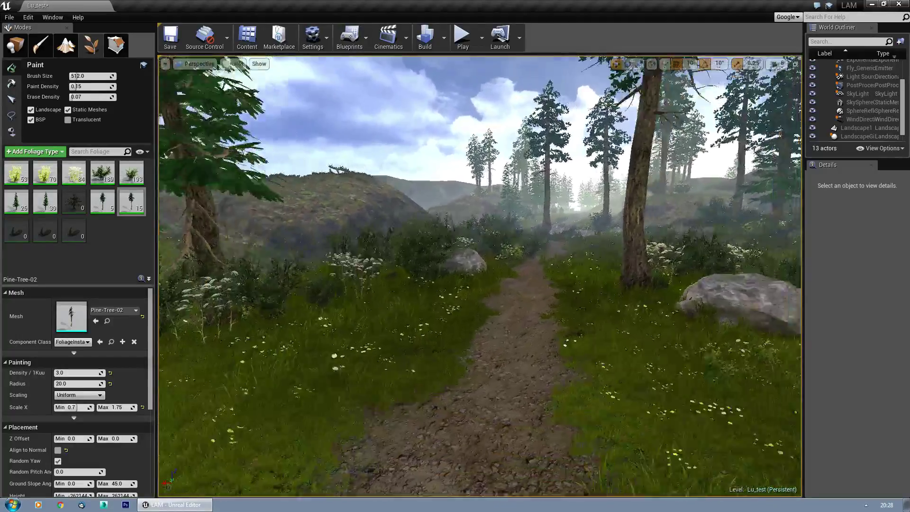
Paint more firs, pines and bushes on the grass on both sides of the path
right_click_drag(467, 353, 466, 353)
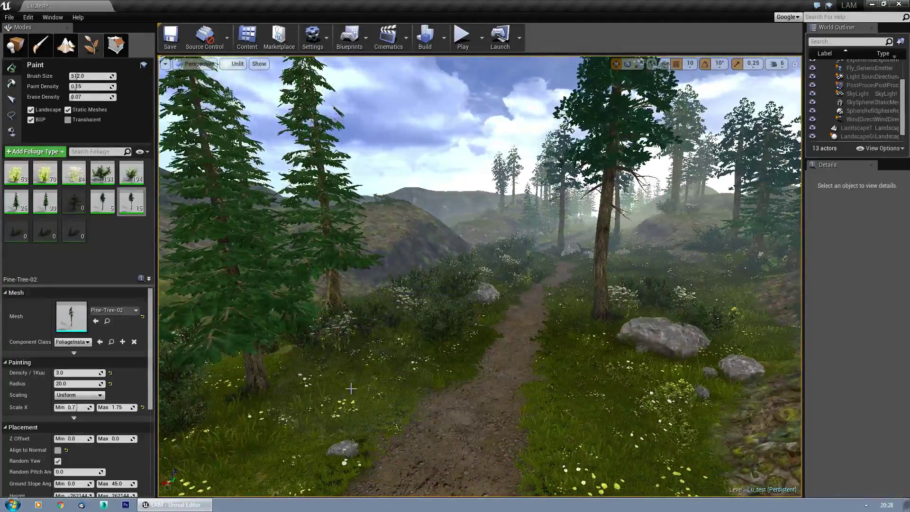
left_click(353, 388)
right_click_drag(353, 388, 398, 403)
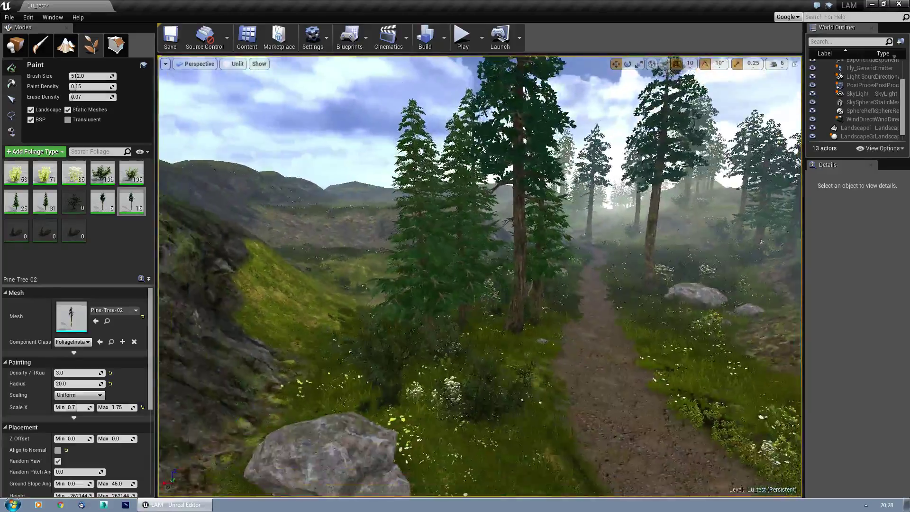
right_click_drag(445, 337, 445, 336)
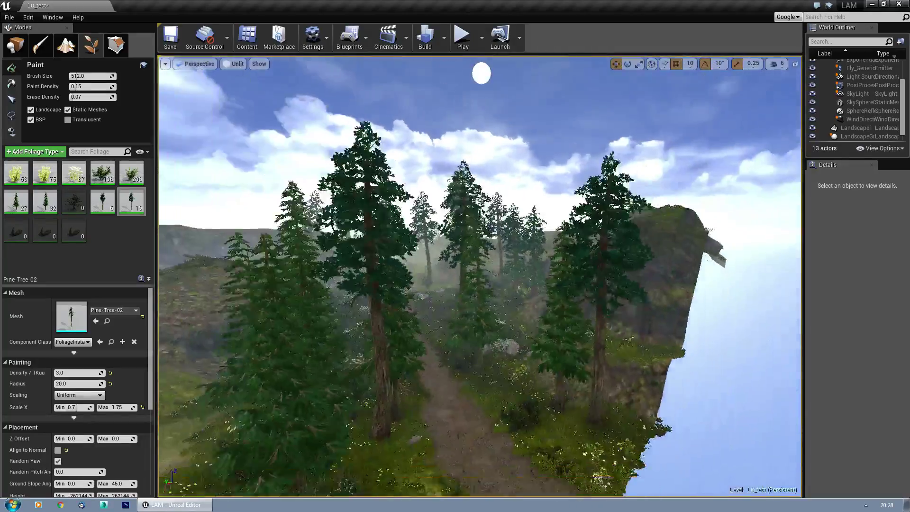
right_click_drag(445, 336, 445, 336)
Deactivate both pine and both fir foliage types, keeping only the bushes and flowering plants active for painting
left_click(95, 195)
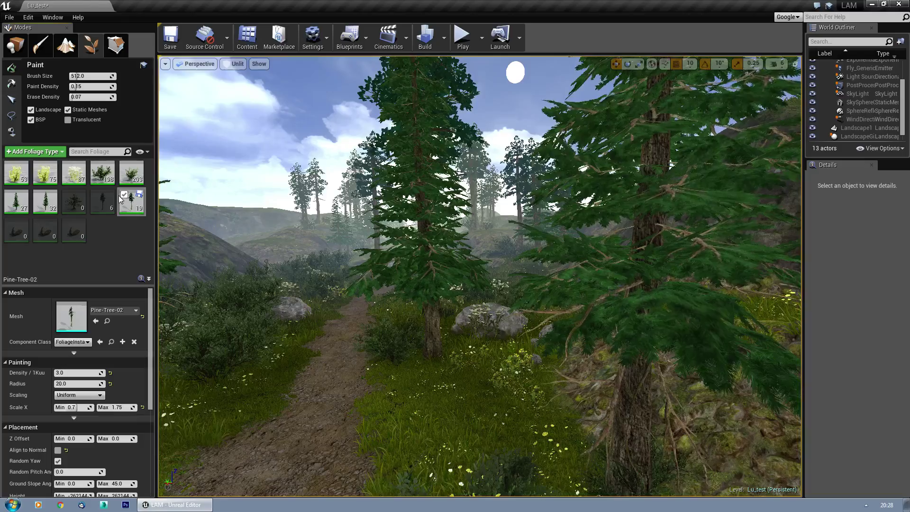
left_click(124, 195)
left_click(37, 194)
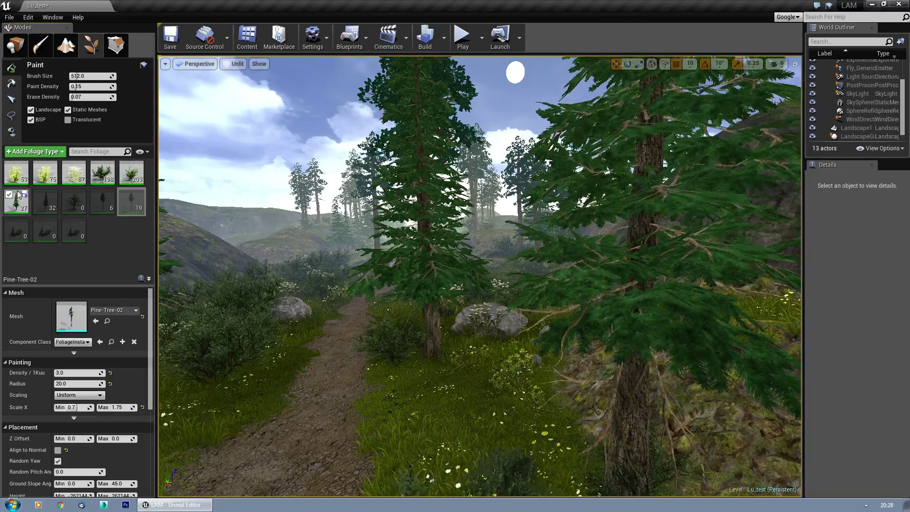
left_click(9, 194)
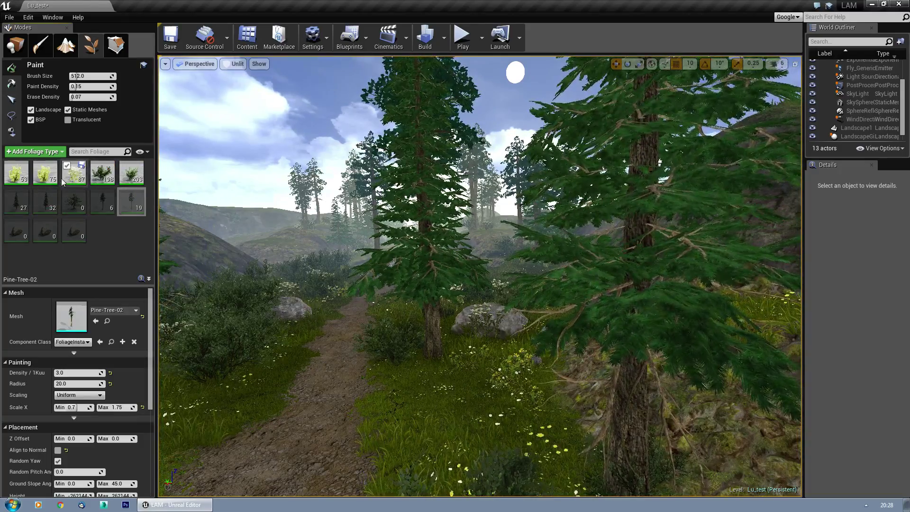
Paint bushes and flowering plants on the grassy verges beneath the firs beside the path
key("s")
mouse_move(332, 246)
right_mouse_down()
mouse_move(277, 282)
mouse_move(324, 237)
right_mouse_up()
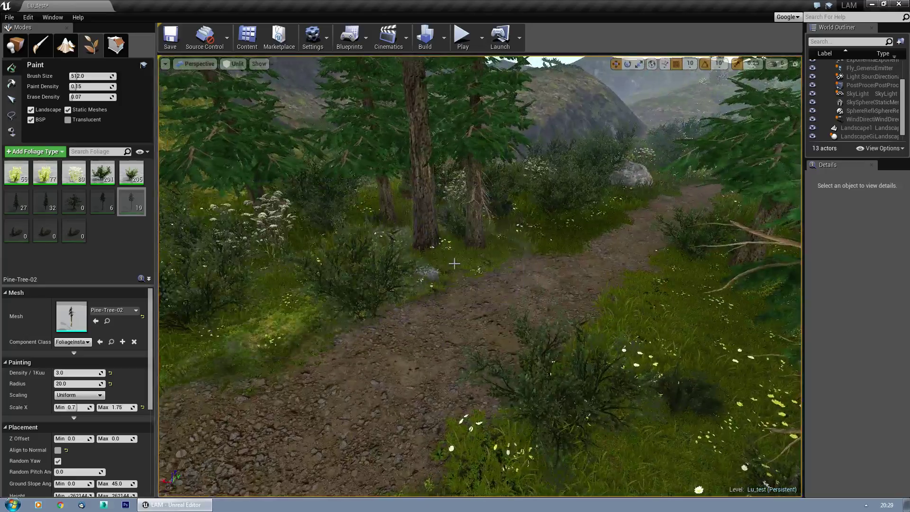
right_click_drag(453, 263, 524, 320)
key("w")
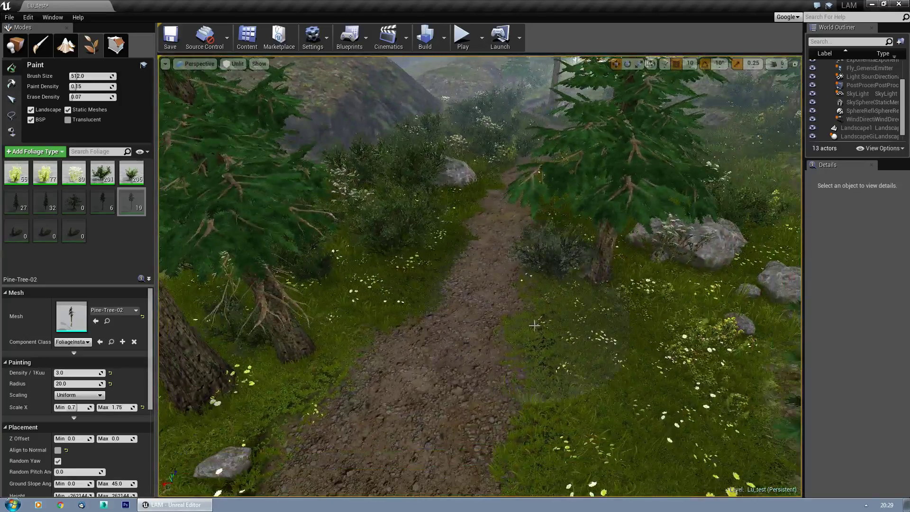
left_click(609, 383)
right_click_drag(609, 383, 433, 311)
left_click(432, 310)
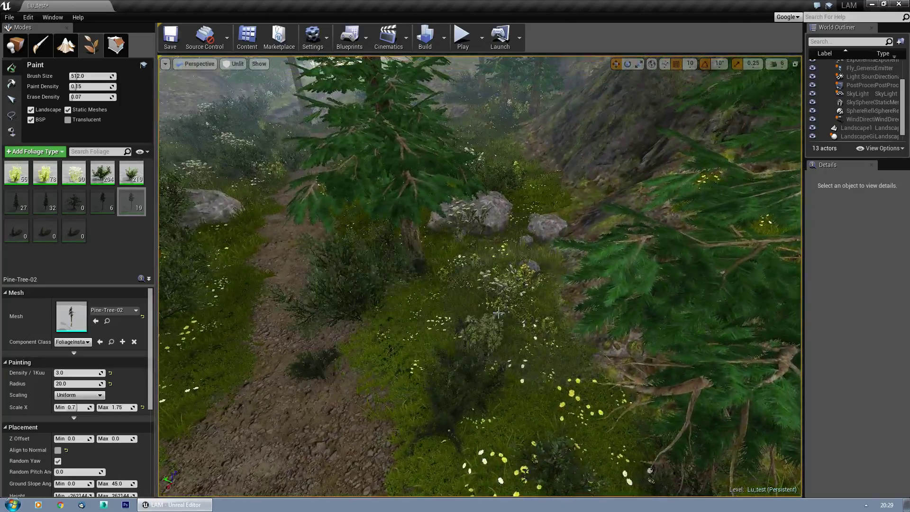
Fill the grass clearing between the path and the rocky slope with bushes and flowering plants
left_click(518, 209)
right_click_drag(519, 209, 426, 325)
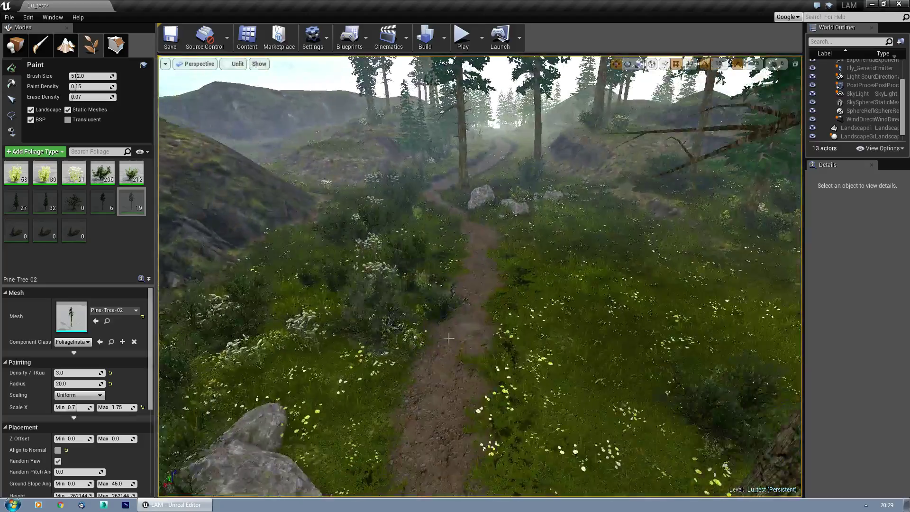
left_click(589, 300)
right_click_drag(548, 193, 446, 215)
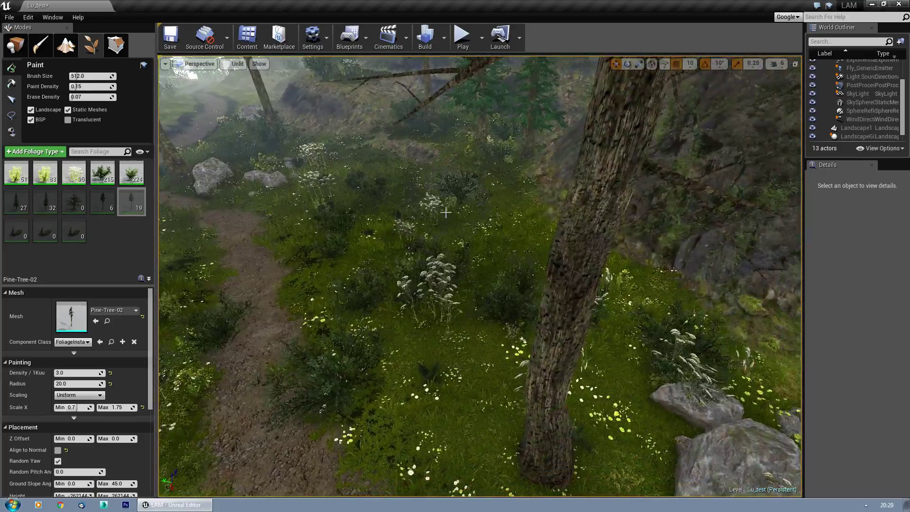
left_click(489, 263)
right_click_drag(490, 264, 461, 189)
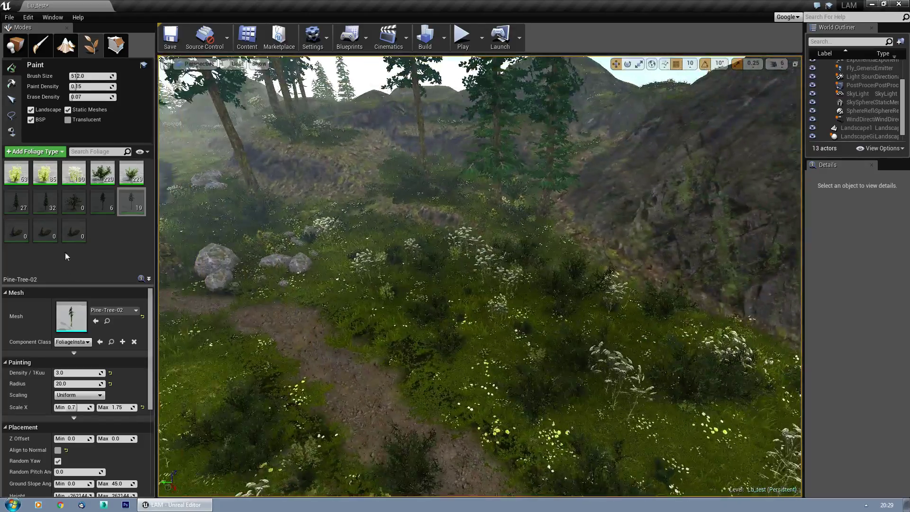
Set Bush-01's maximum X scale to 2.0 and open the settings of Bush-02
left_click(102, 173)
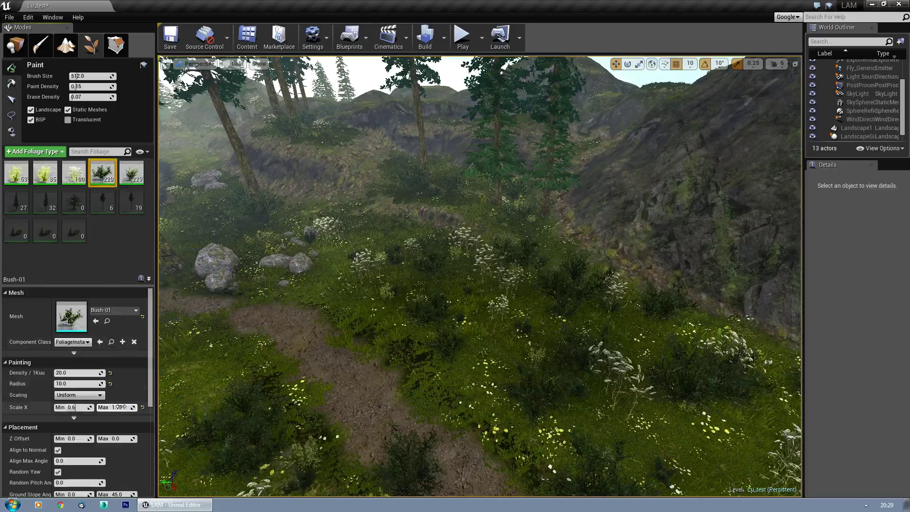
left_click_drag(118, 406, 135, 407)
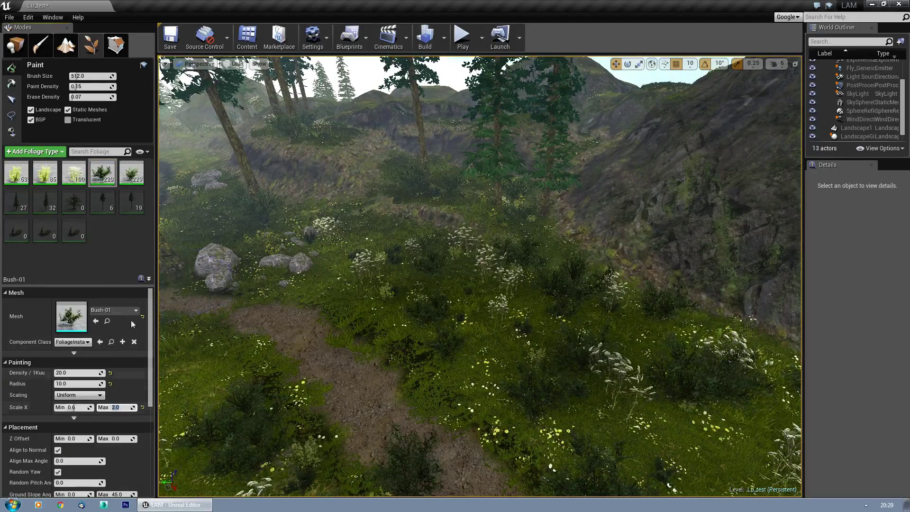
left_click(131, 173)
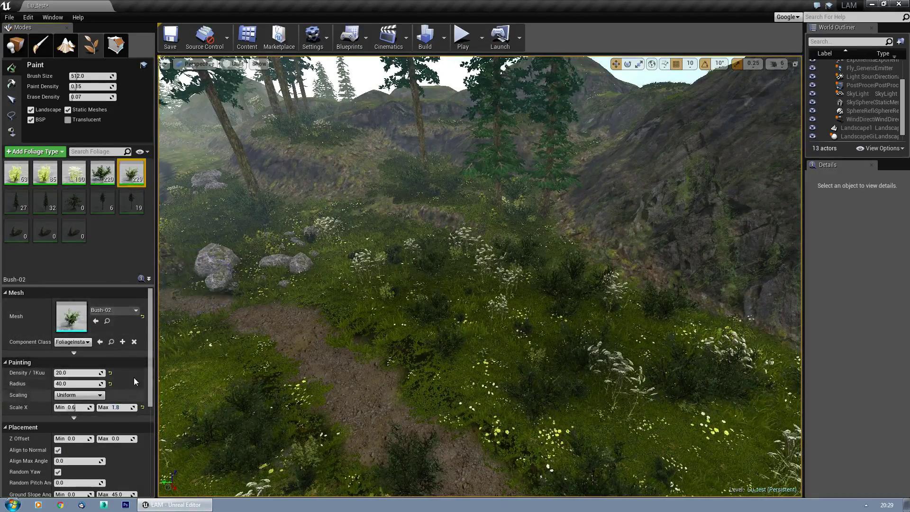
Paint more bushes on the clearing near the group of rocks beside the path
right_click_drag(502, 334, 456, 321)
left_click(478, 260)
mouse_move(479, 260)
right_mouse_down()
mouse_move(445, 293)
mouse_move(462, 308)
mouse_move(461, 279)
right_mouse_up()
key("w")
scroll(527, 299, "down", 5)
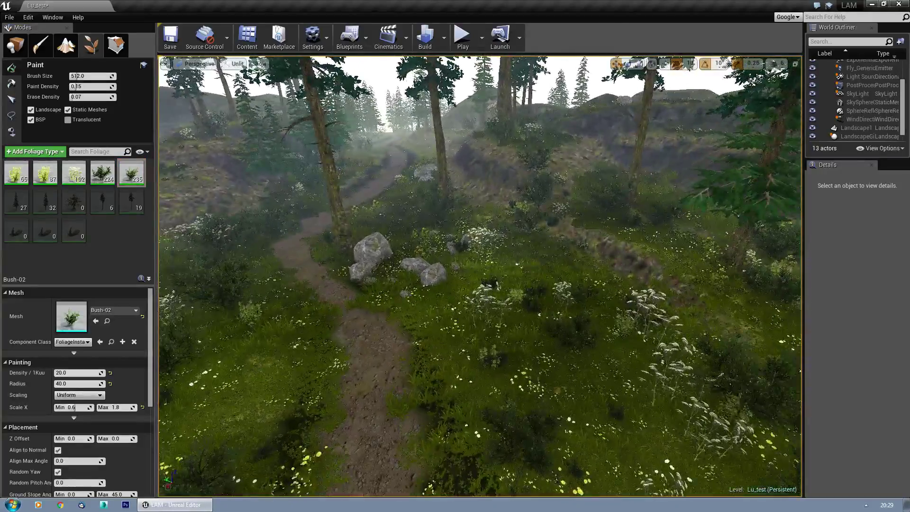
Add bushes and flowering plants on the grass on both sides of the path beyond the rocks
right_click_drag(527, 299, 479, 287)
left_click(576, 307)
left_click(340, 398)
mouse_move(320, 303)
right_mouse_down()
mouse_move(417, 407)
mouse_move(406, 327)
right_mouse_up()
left_click(406, 326)
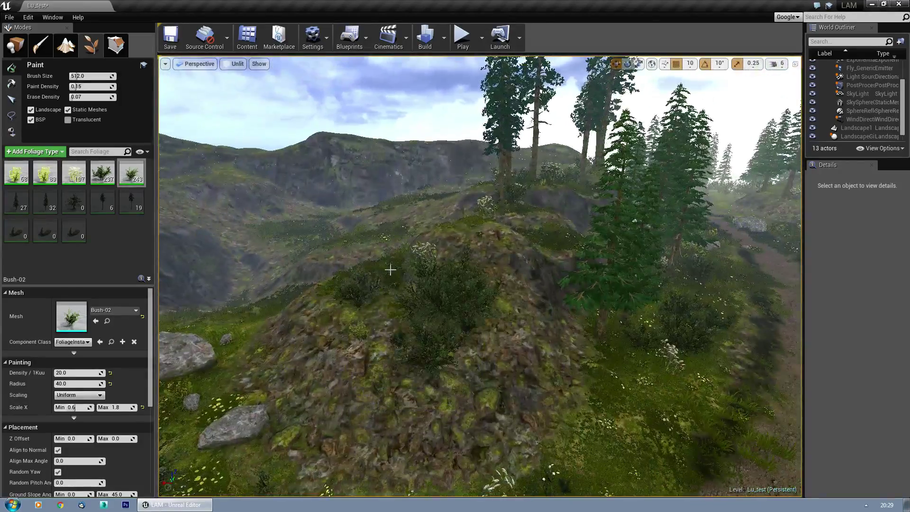
Paint undergrowth on the rocky mound and the surrounding grass next to the path
right_click_drag(460, 285, 526, 300)
left_click(419, 299)
mouse_move(419, 300)
right_mouse_down()
mouse_move(488, 331)
mouse_move(436, 346)
right_mouse_up()
left_click_drag(436, 346, 488, 284)
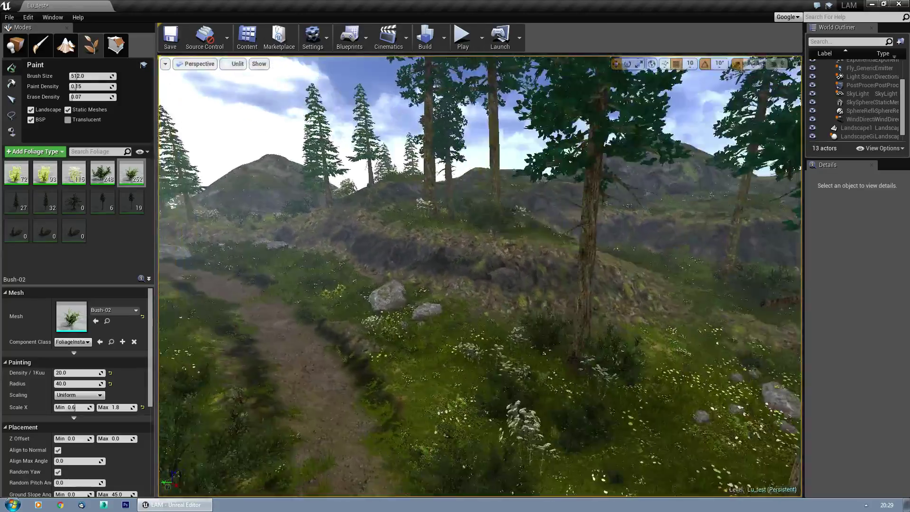
Paint bushes and flowering plants further up the path and on the pine-covered ledge above the gully
right_click_drag(483, 349, 483, 349)
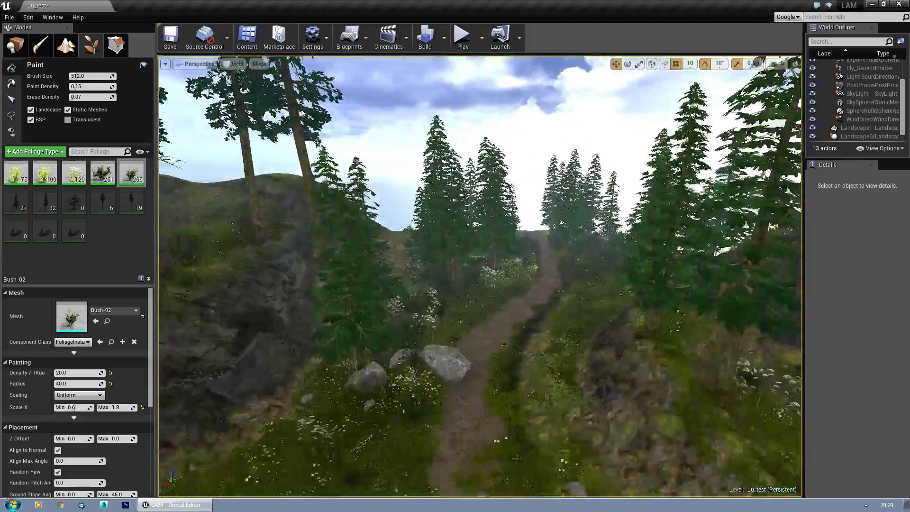
right_click_drag(490, 299, 490, 299)
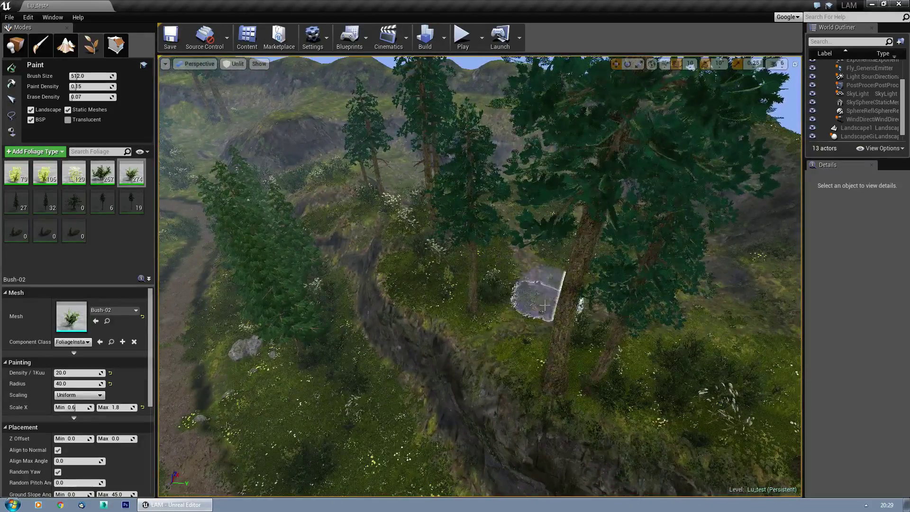
left_click_drag(544, 305, 467, 331)
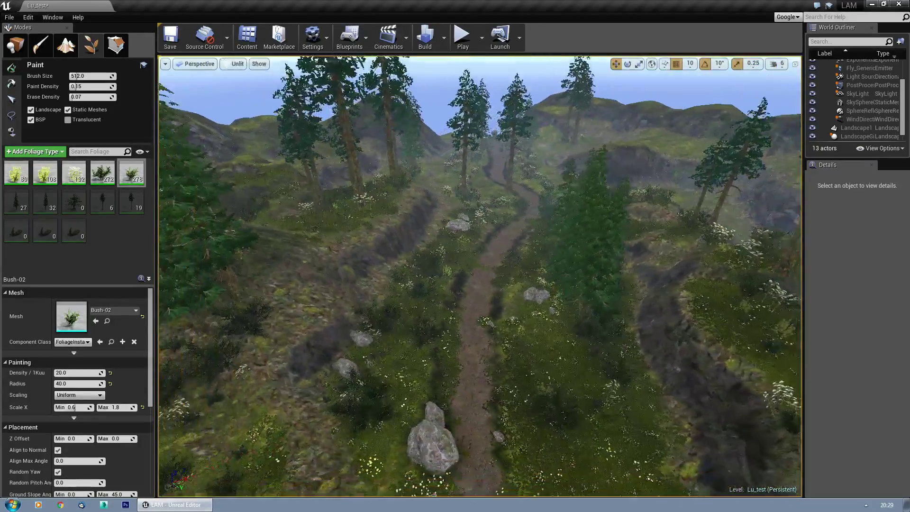
Cover the grassy hilltop patches above the path with bushes and flowering plants
right_click_drag(467, 331, 426, 334)
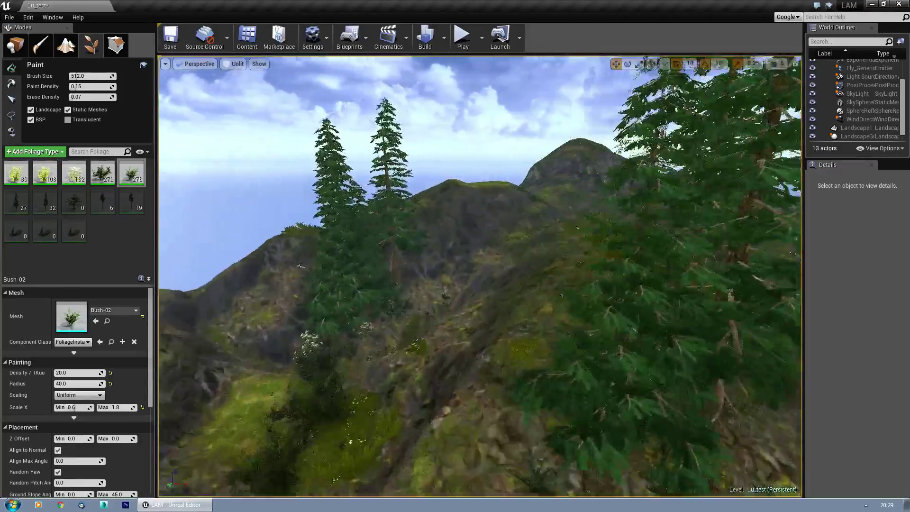
right_click_drag(427, 212, 468, 213)
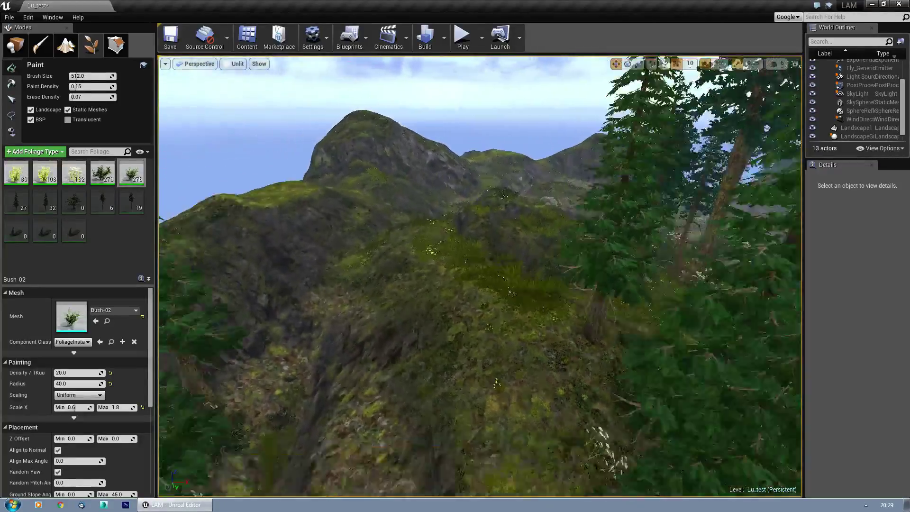
right_click_drag(511, 317, 497, 316)
mouse_move(511, 316)
left_mouse_down()
mouse_move(479, 228)
mouse_move(496, 314)
left_mouse_up()
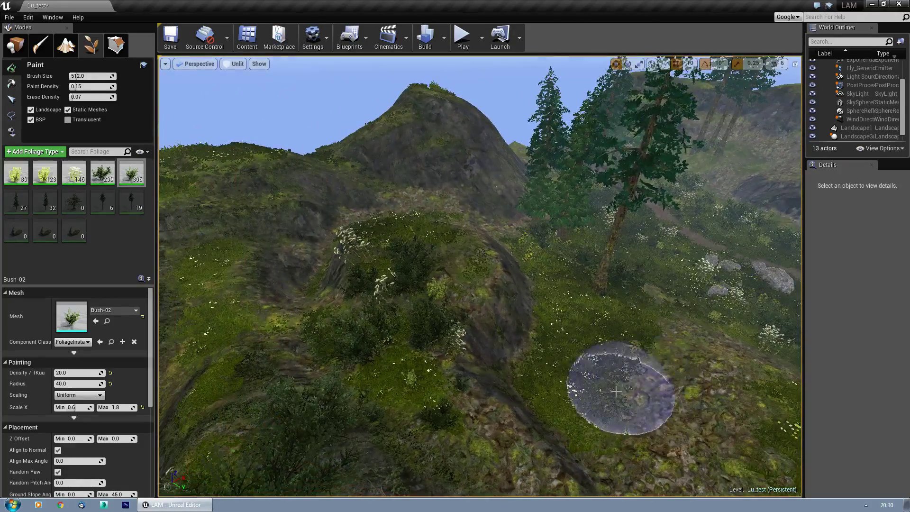
Paint bushes on the grassy ledge around the pine trunks overlooking the path
left_click_drag(616, 391, 574, 376)
right_click_drag(574, 376, 578, 378)
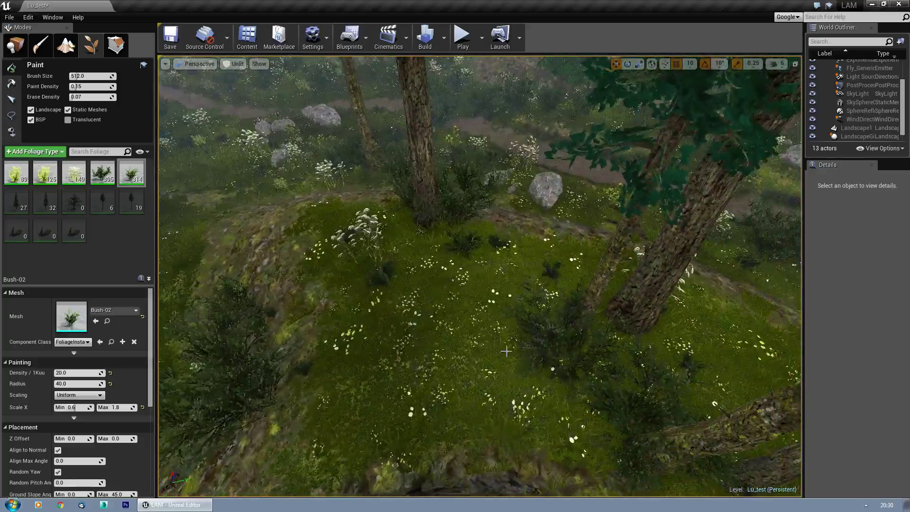
left_click_drag(506, 351, 384, 304)
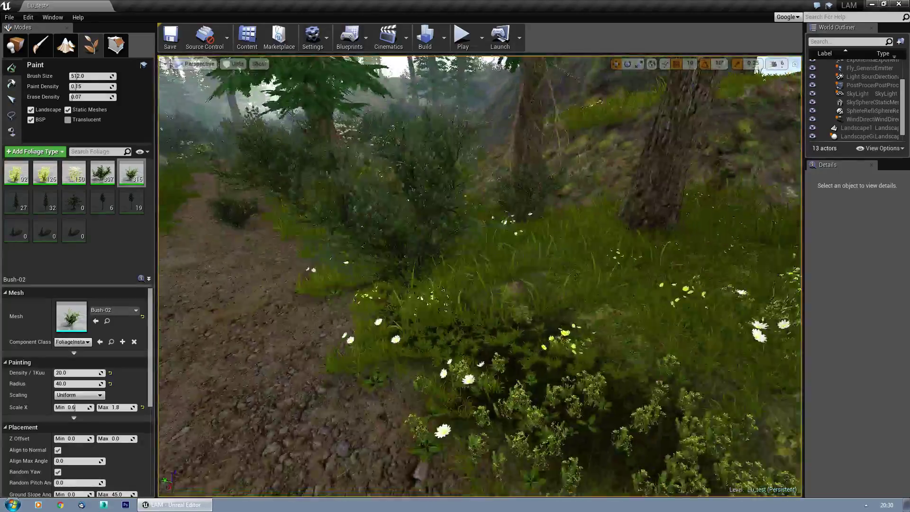
Erase stray bushes growing on the dirt path while following it through the forest
right_click_drag(479, 276, 417, 232)
mouse_move(479, 276)
right_mouse_down()
mouse_move(455, 277)
mouse_move(480, 280)
right_mouse_up()
key("w")
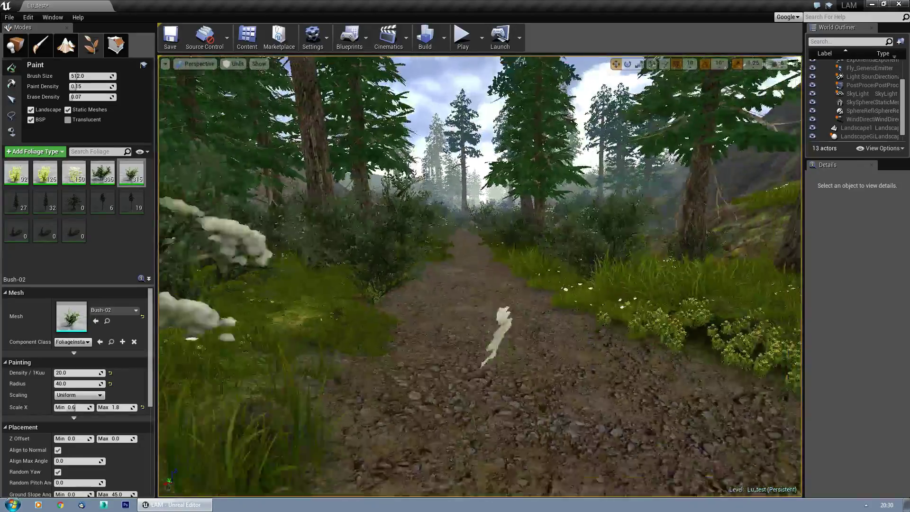
key("s")
mouse_move(479, 279)
right_mouse_down()
mouse_move(497, 280)
mouse_move(481, 279)
right_mouse_up()
key("w")
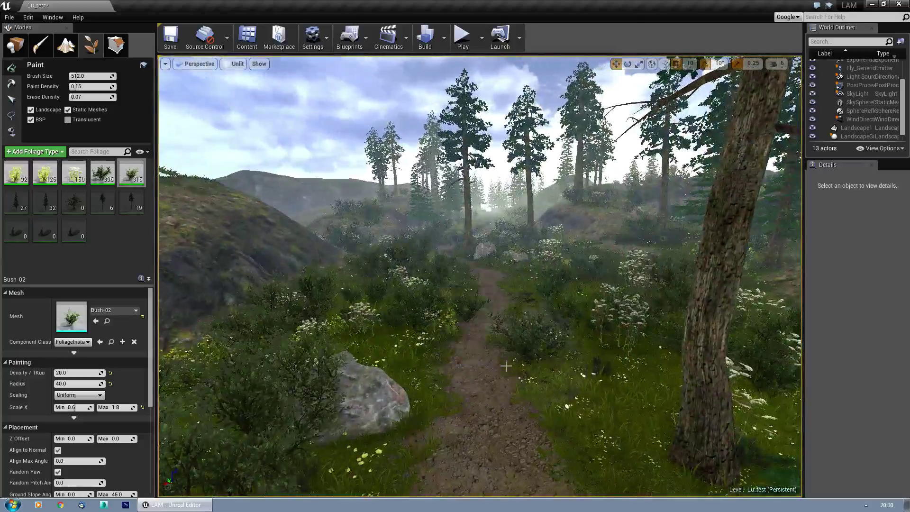
left_click(495, 332, "shift")
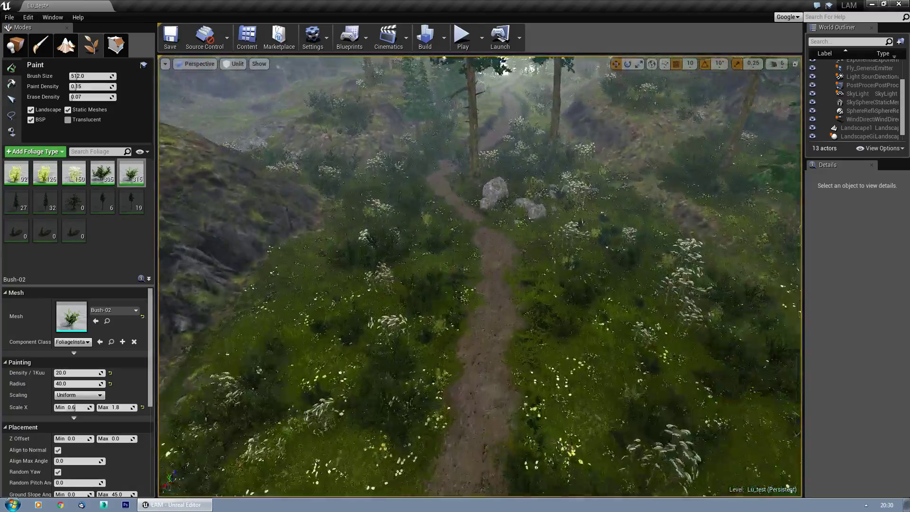
Exclude the flowering plants and bushes from painting and activate both fir tree and both pine tree foliage types
key("w")
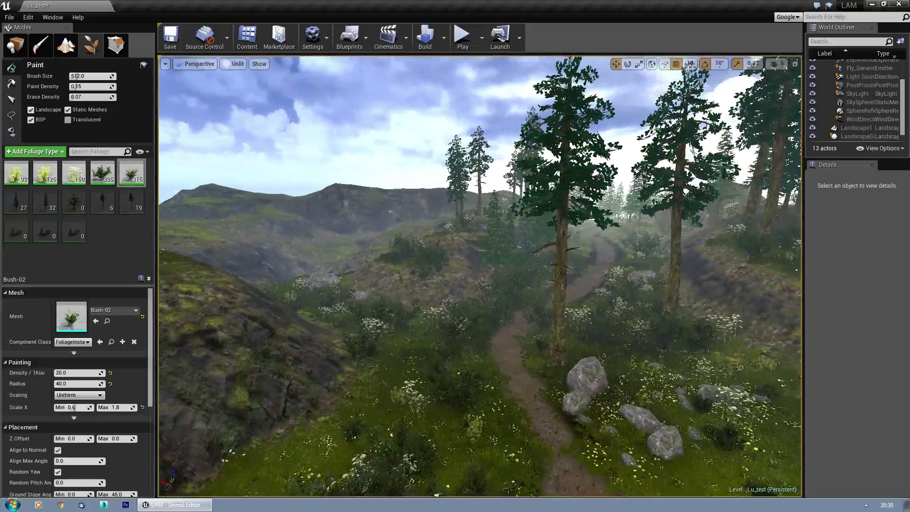
key("s")
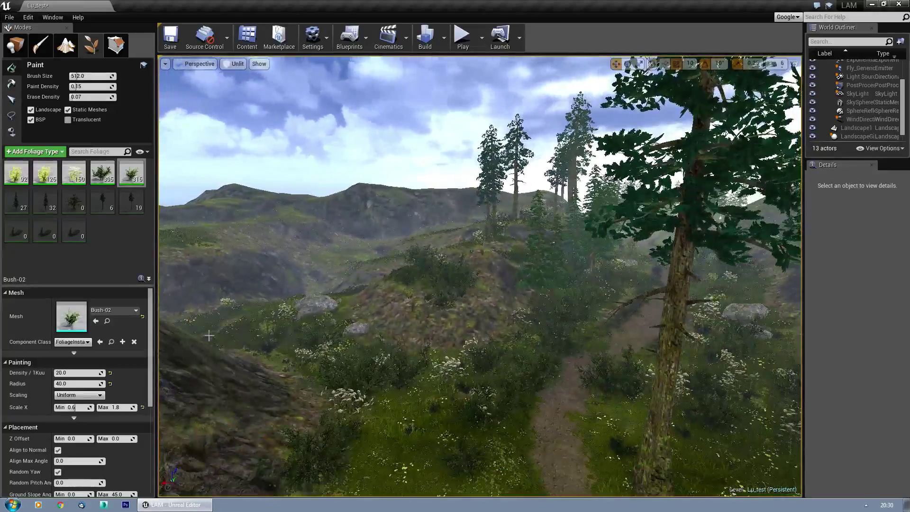
left_click(67, 165)
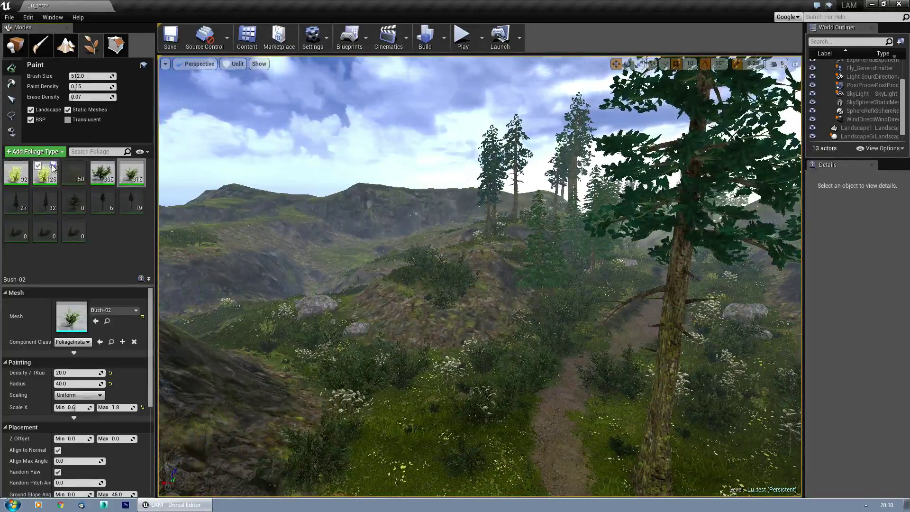
left_click(39, 165)
left_click(9, 165)
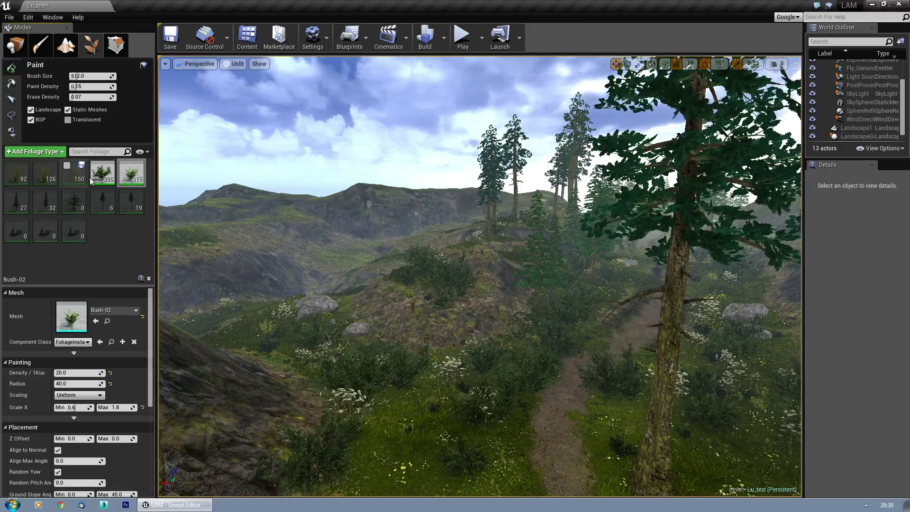
left_click(95, 165)
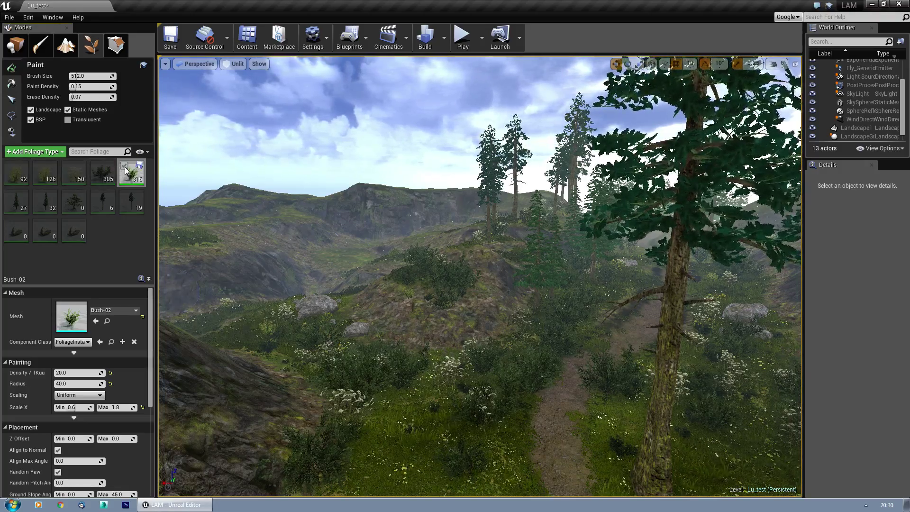
left_click(124, 165)
left_click(9, 194)
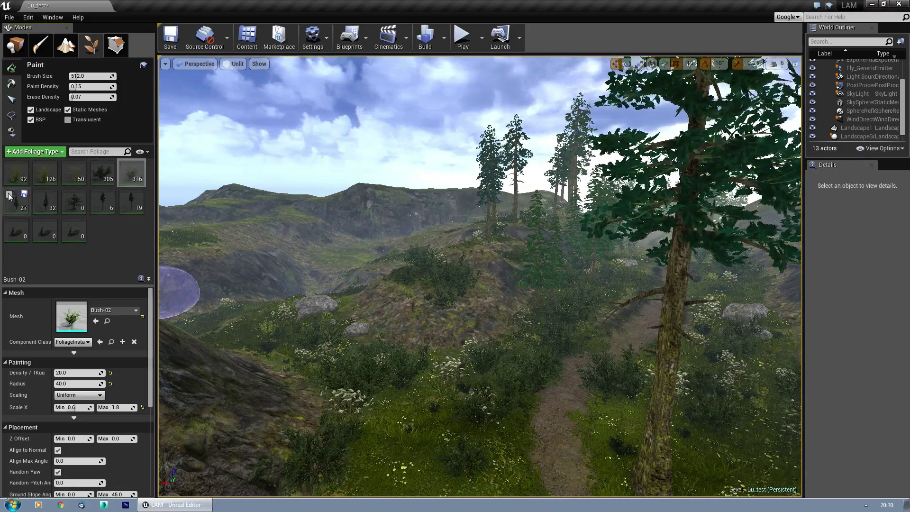
left_click(37, 194)
left_click(95, 196)
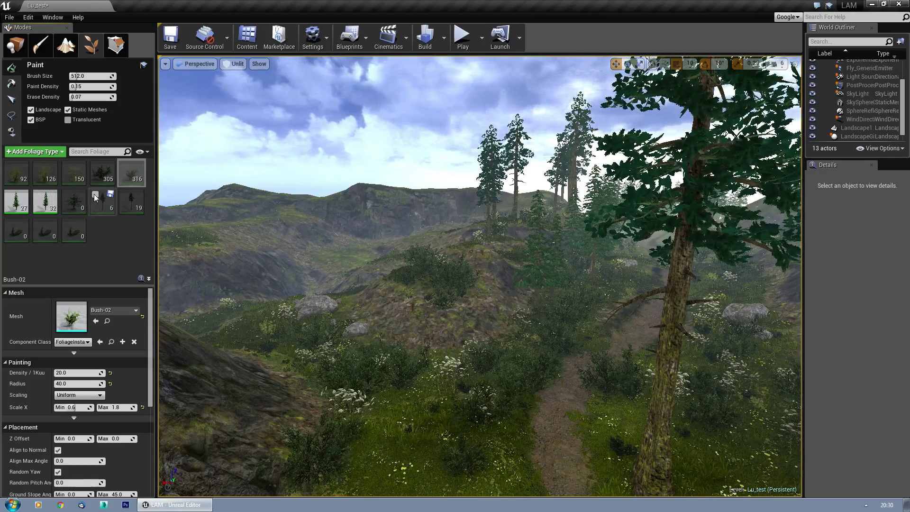
left_click(124, 194)
Enlarge the brush to about 1010, lower the paint density to 0.11, and paint firs and pines over the bare grassy hillside
mouse_move(274, 270)
right_mouse_down()
mouse_move(180, 298)
mouse_move(180, 265)
right_mouse_up()
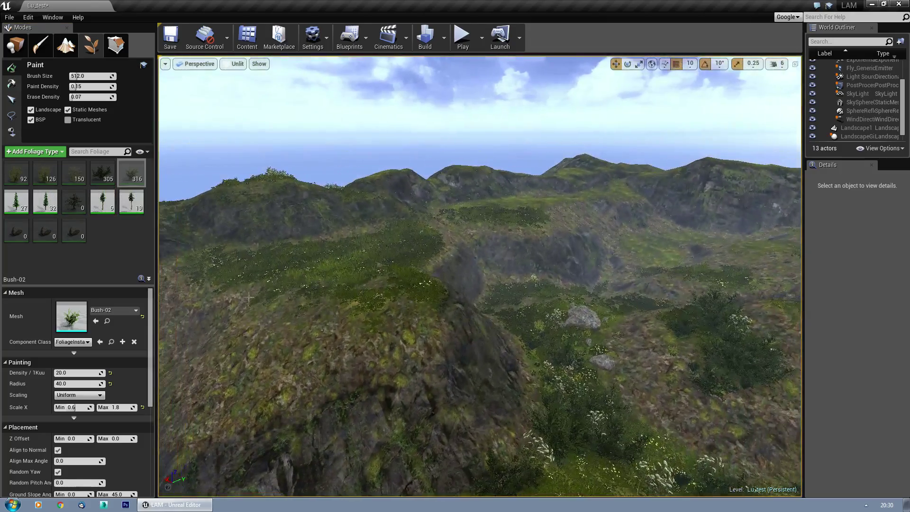
left_click_drag(79, 76, 74, 86)
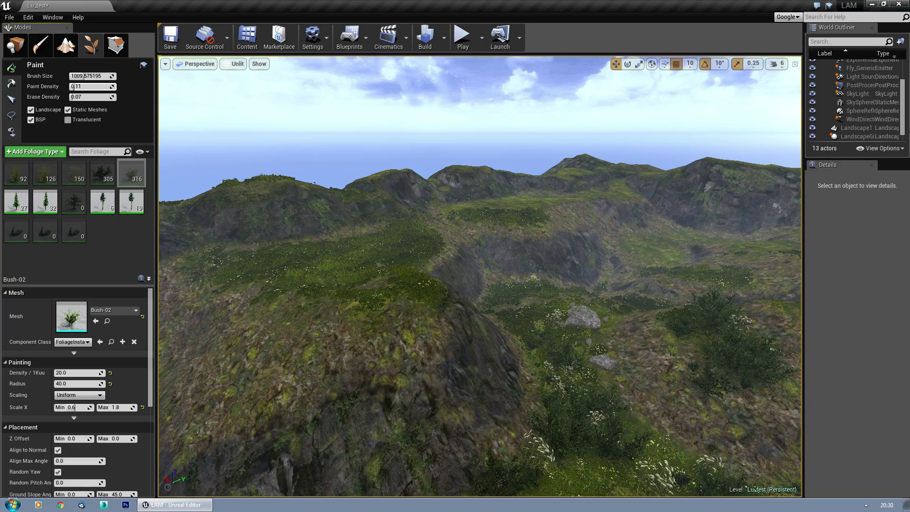
mouse_move(381, 255)
right_mouse_down()
mouse_move(312, 275)
mouse_move(294, 251)
right_mouse_up()
left_click(327, 221)
left_click_drag(399, 227, 485, 264)
mouse_move(485, 264)
right_mouse_down()
mouse_move(485, 189)
mouse_move(485, 204)
mouse_move(559, 184)
right_mouse_up()
left_click(517, 298)
mouse_move(452, 336)
right_mouse_down()
mouse_move(452, 313)
mouse_move(522, 332)
right_mouse_up()
left_click(521, 355)
left_click(398, 285)
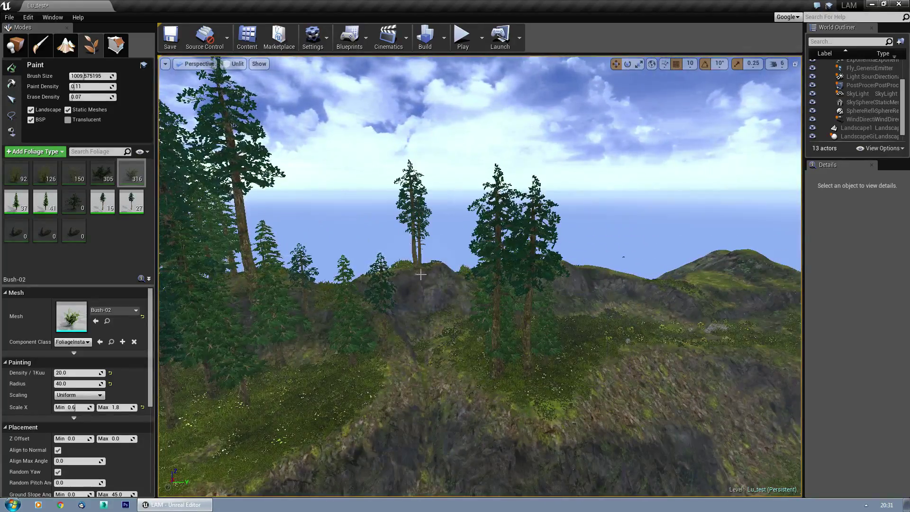
Paint firs and pines on the rocky ridge and the grassy slope below it
mouse_move(564, 316)
right_mouse_down()
mouse_move(585, 358)
mouse_move(596, 353)
right_mouse_up()
key("w")
left_click(396, 214)
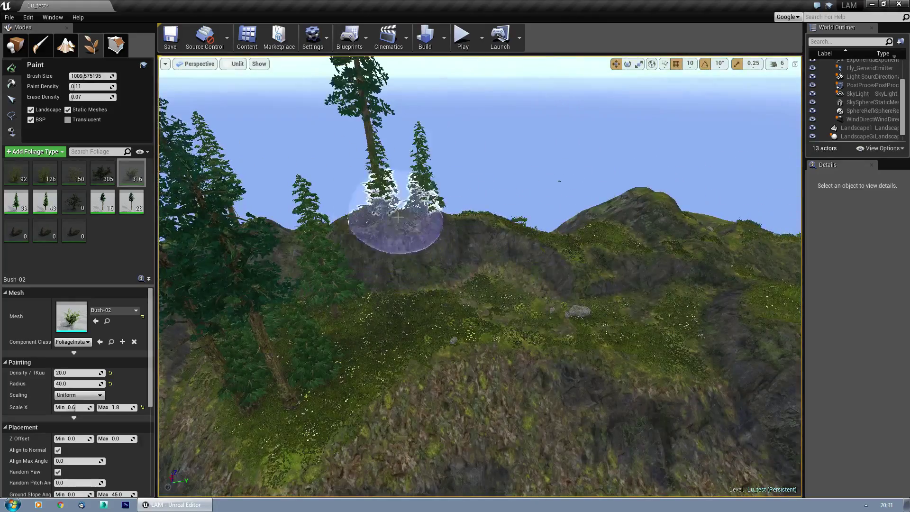
left_click(546, 302)
left_click(505, 289)
mouse_move(506, 289)
right_mouse_down()
mouse_move(544, 308)
mouse_move(521, 284)
mouse_move(451, 283)
right_mouse_up()
left_click(544, 308)
Add firs and pines around the isolated hill summit and on the neighbouring high ground above the cliff
key("w")
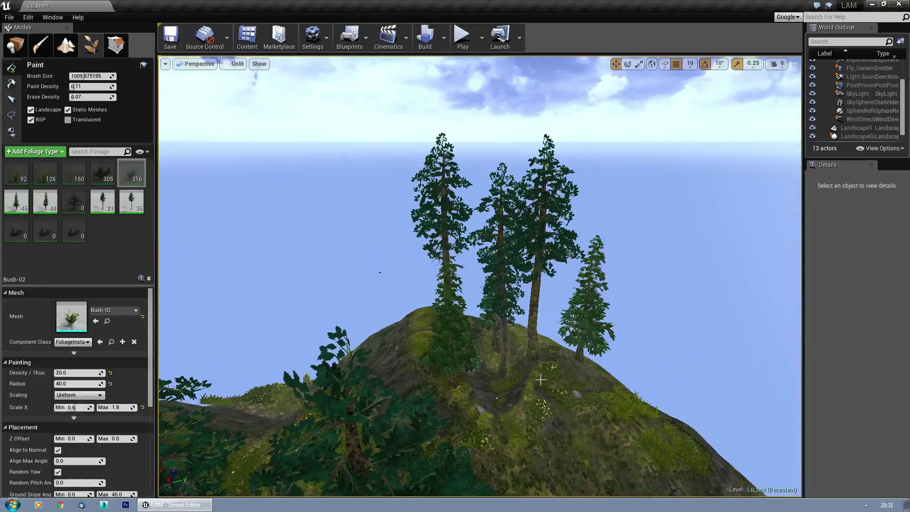
left_click(576, 402)
left_click(382, 332)
right_click_drag(418, 361, 353, 361)
key("q")
left_click(451, 416)
right_click_drag(451, 417, 682, 412)
key("s")
right_click_drag(397, 304, 537, 304)
key("w")
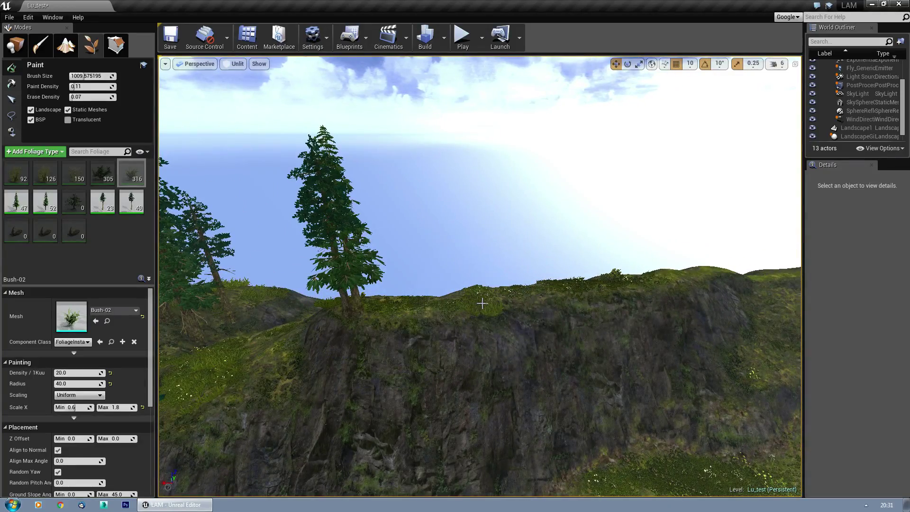
right_click_drag(613, 287, 663, 284)
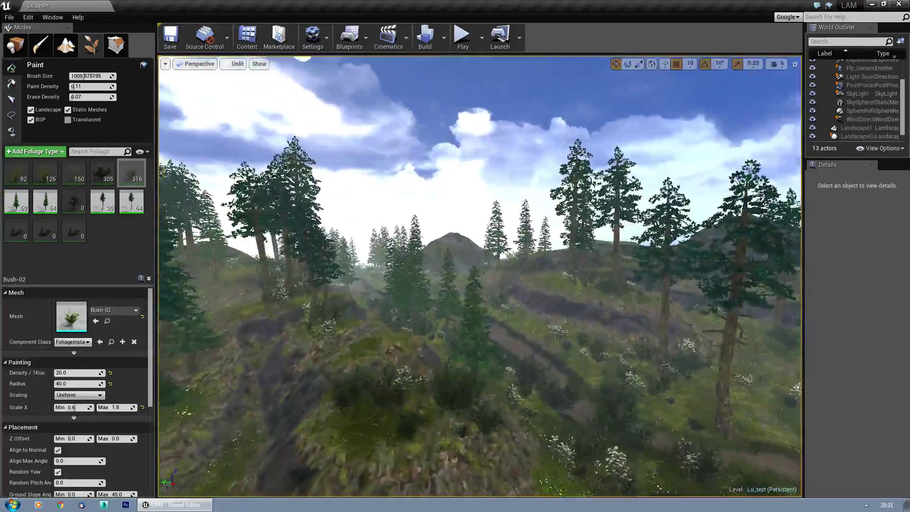
Follow the path through the forest to examine the tree coverage and sizes from ground level
right_click_drag(479, 276, 392, 289)
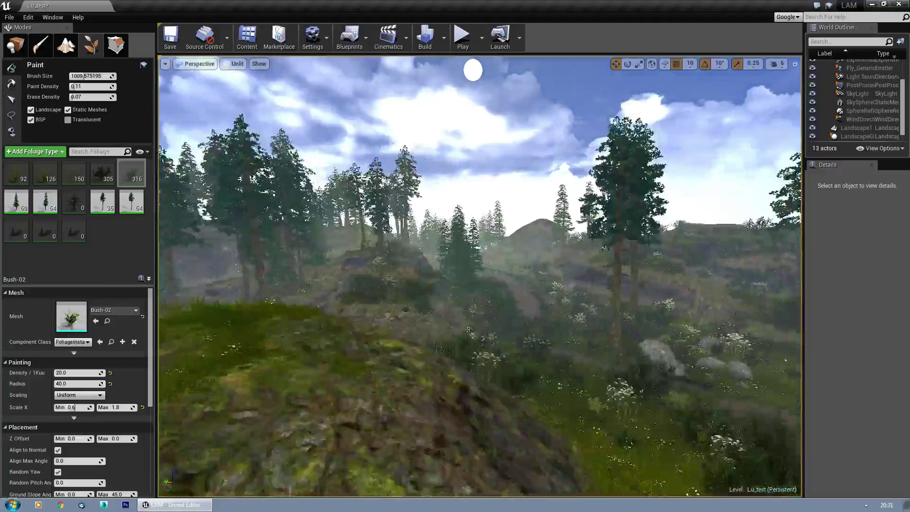
key("w")
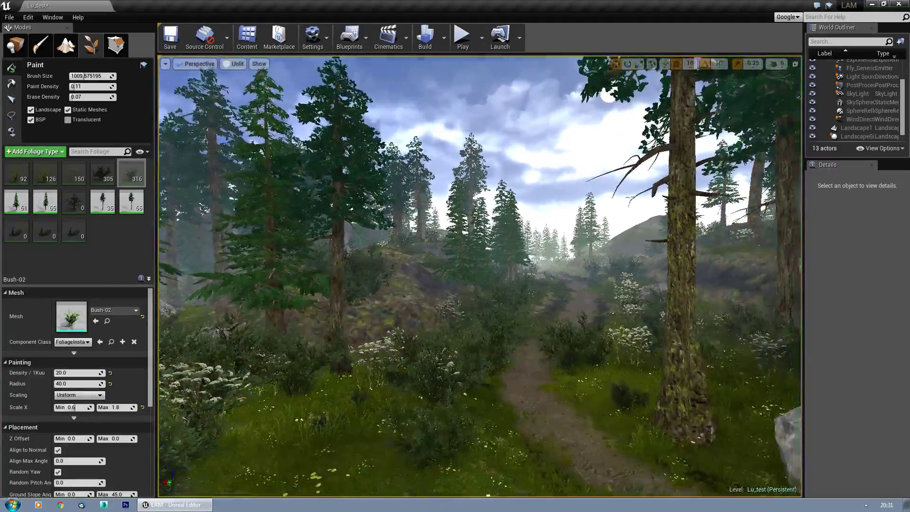
right_click_drag(479, 275, 503, 286)
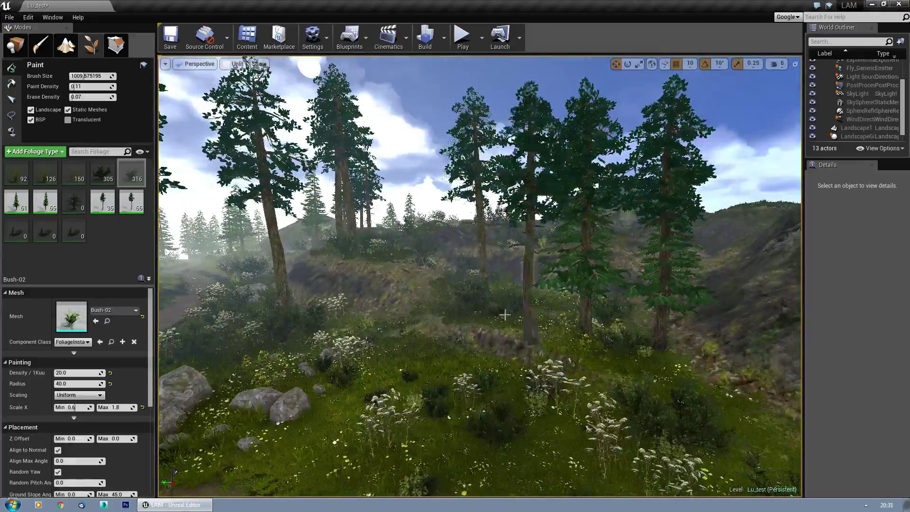
key("w")
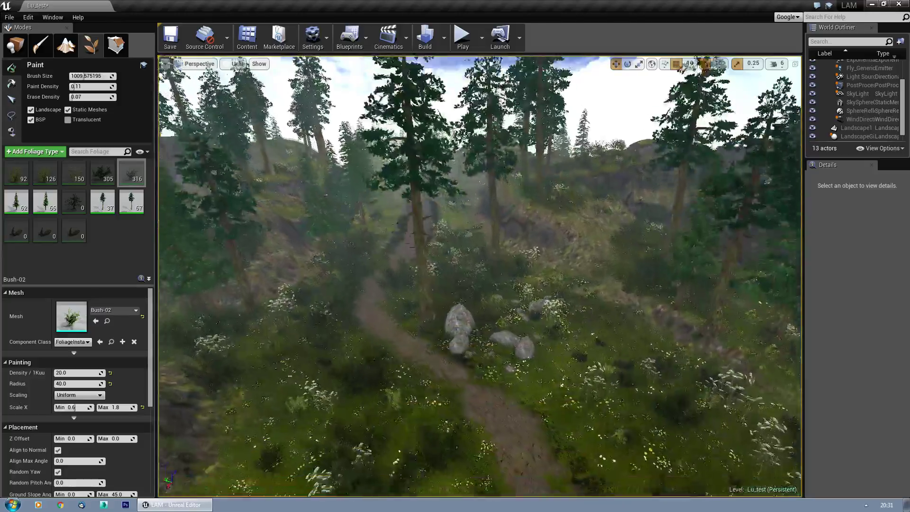
key("w")
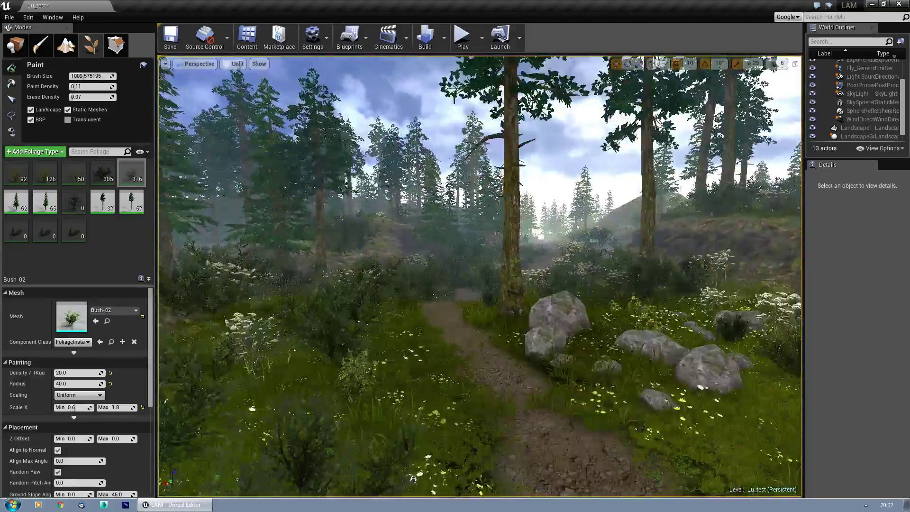
key("w")
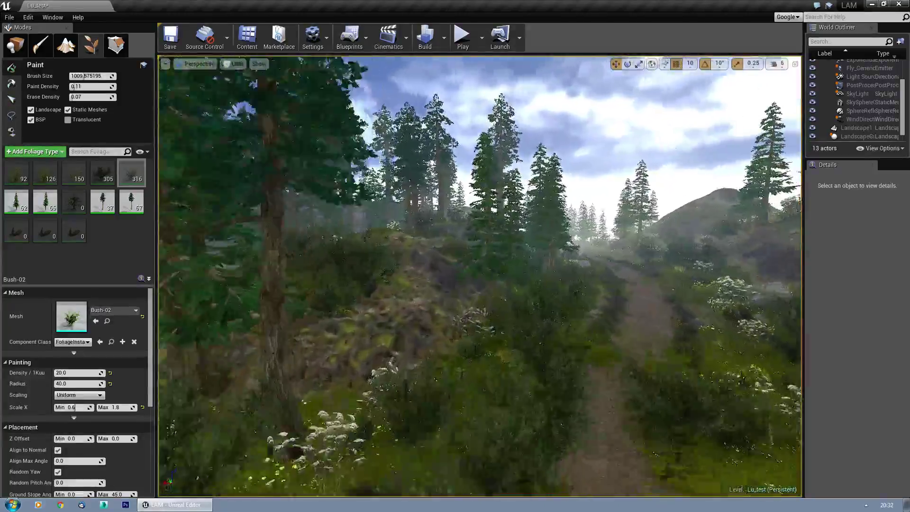
key("w")
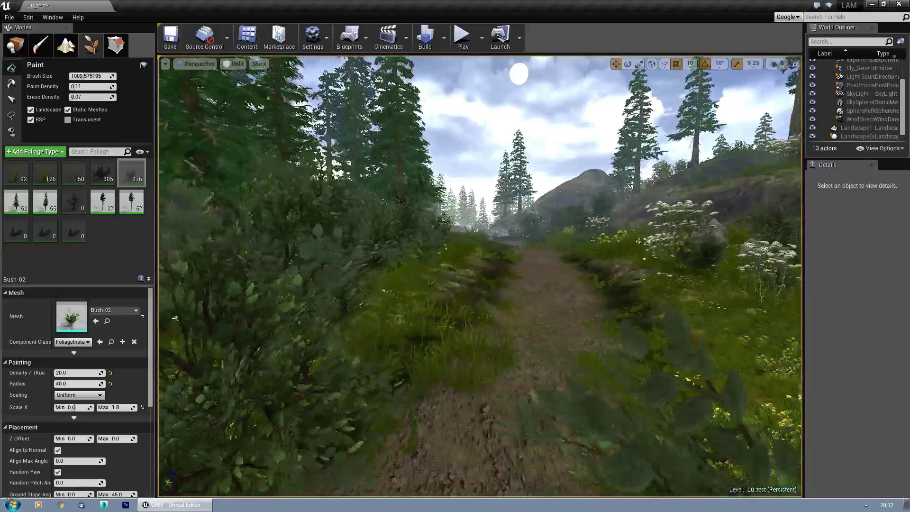
key("w")
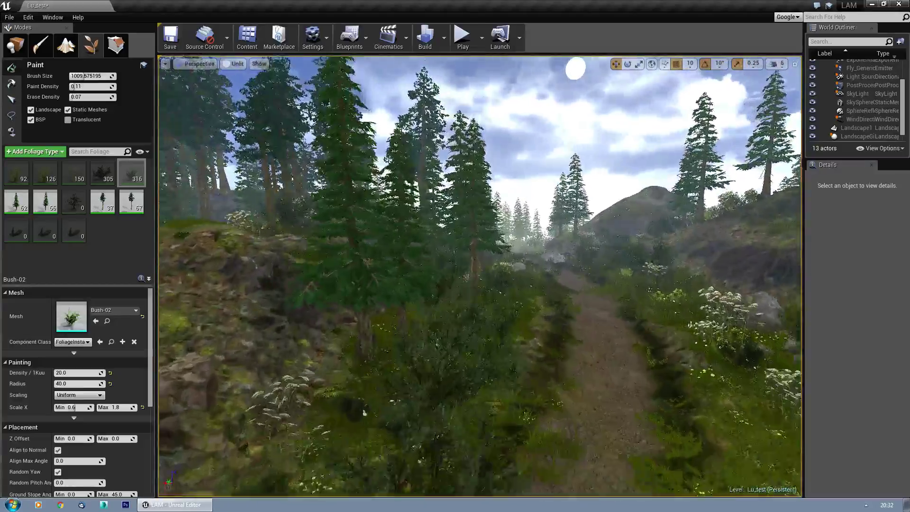
key("w")
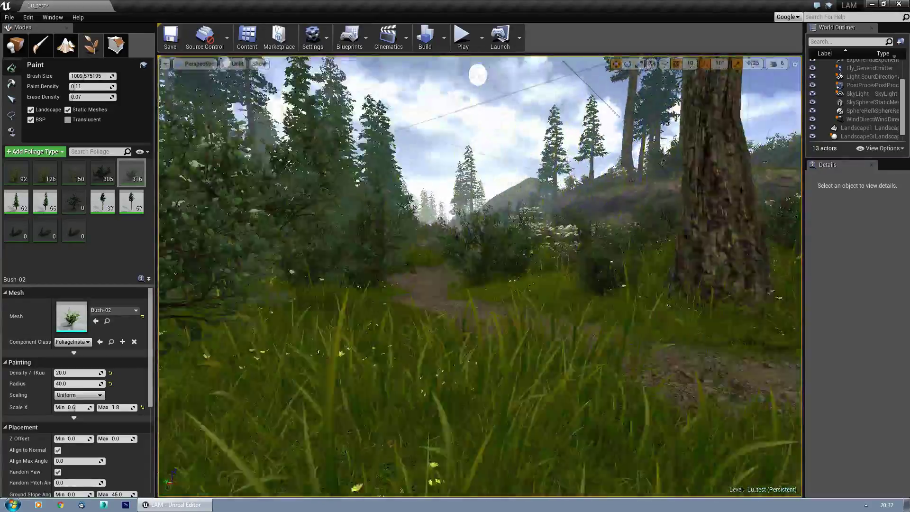
key("w")
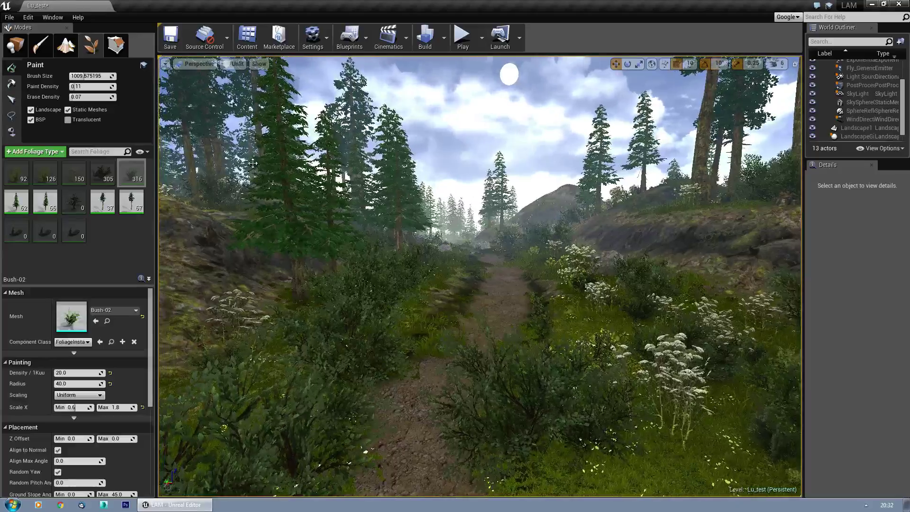
Set the Fir-Tree-02 foliage scale range to minimum 1.5 and maximum 2.2
left_click(16, 205)
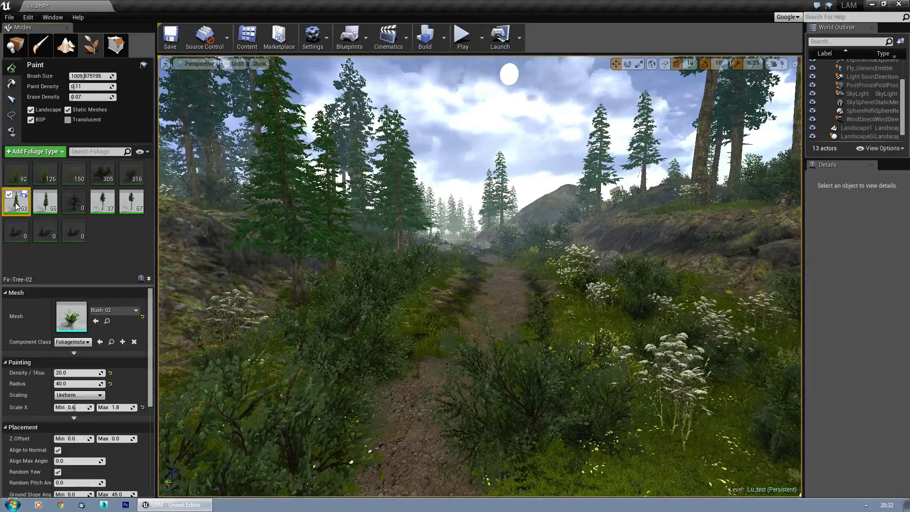
left_click(79, 407)
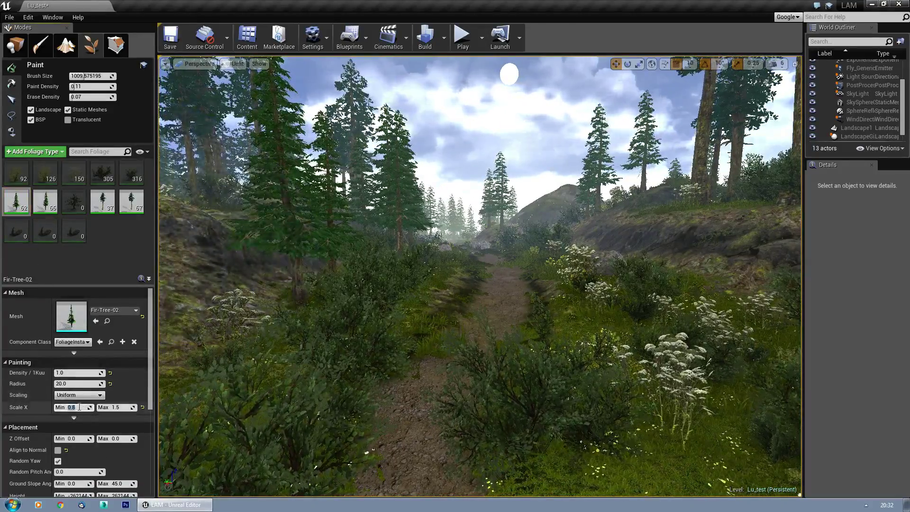
type("1.5")
key("Tab")
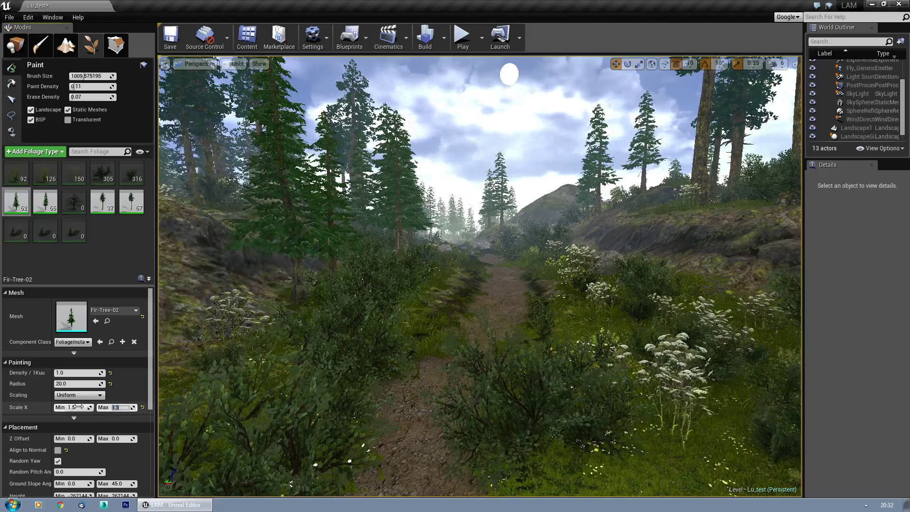
type("2.2")
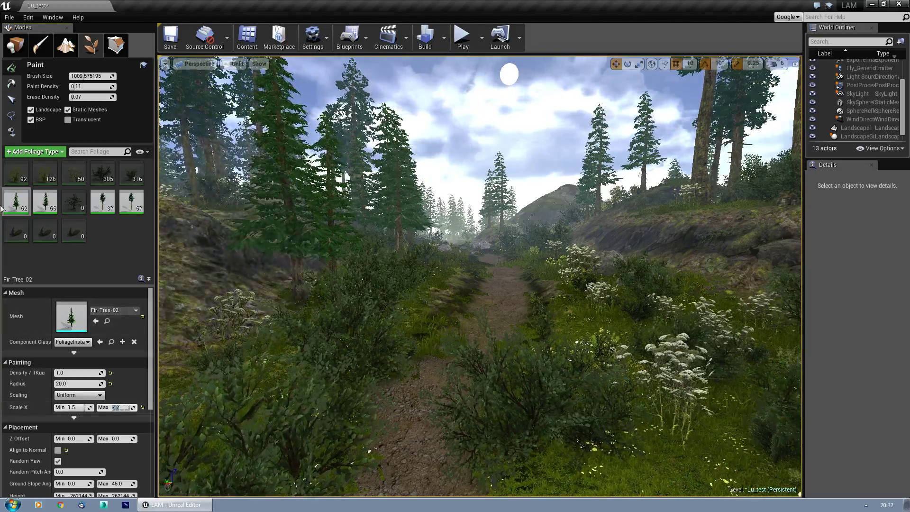
Set the Fir-Tree-03 foliage scale range to minimum 1.5 and maximum 2.2
left_click(38, 196)
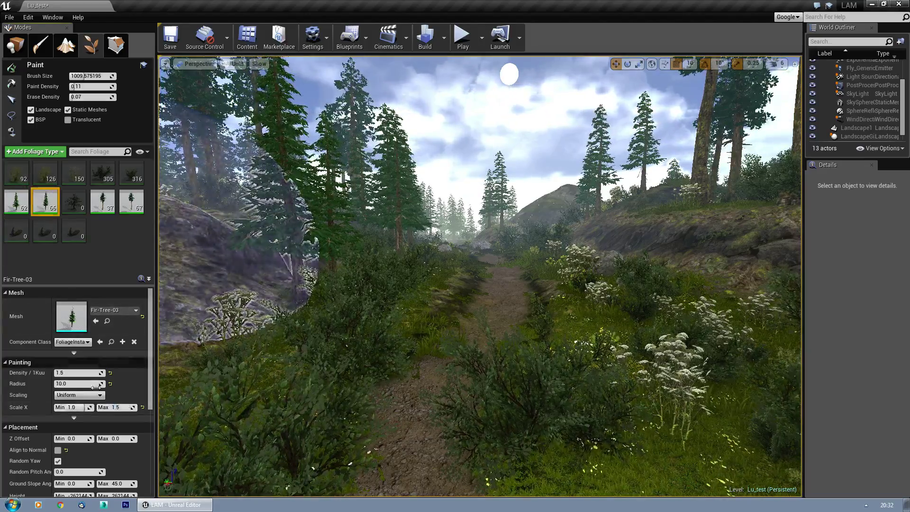
left_click(79, 407)
type("1.5")
key("Tab")
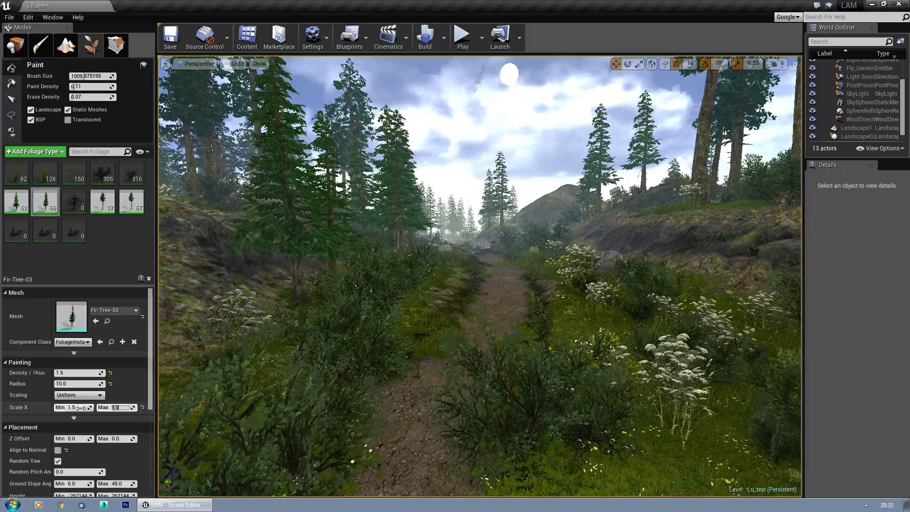
type("2.2")
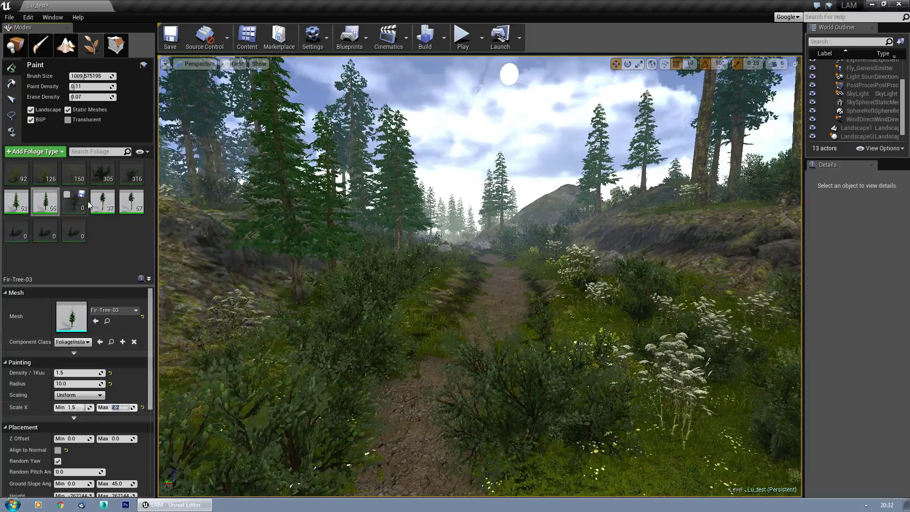
Set the Pine-Tree-01 foliage scale range to minimum 1.25 and maximum 2.2
left_click(101, 202)
left_click(79, 407)
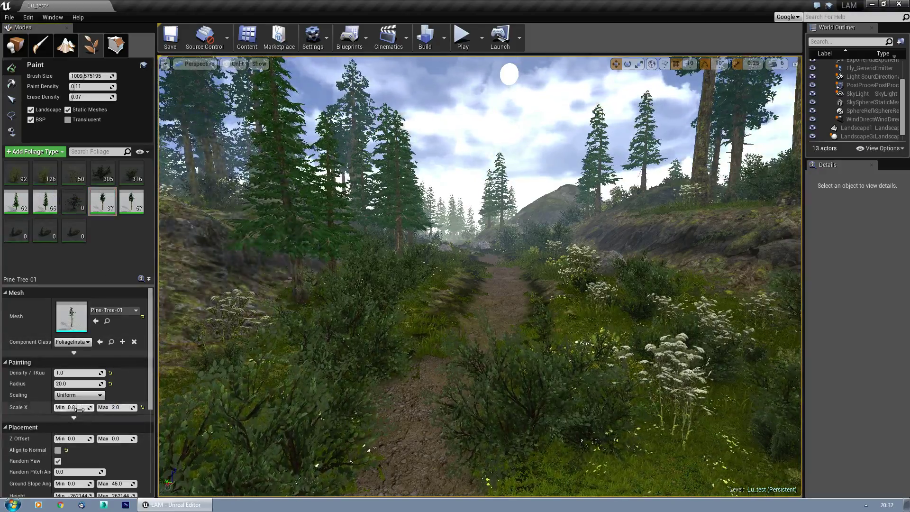
type("1.25")
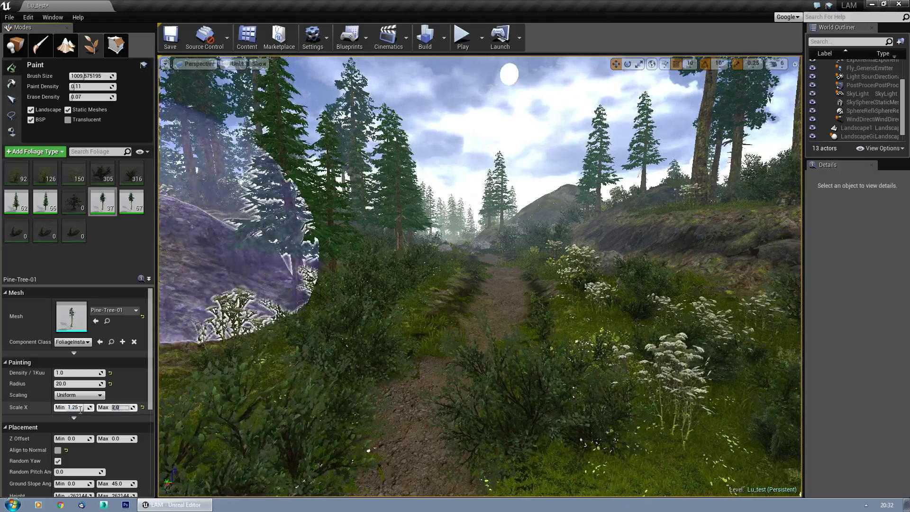
key("Tab")
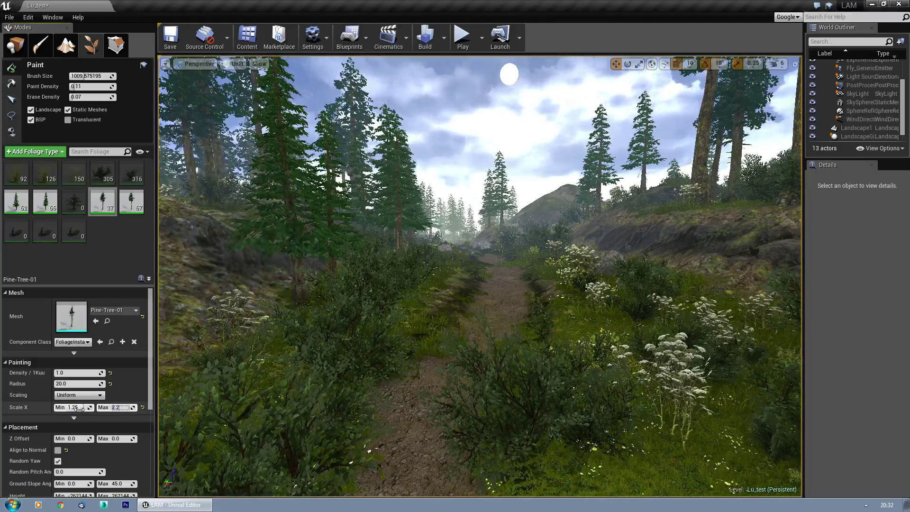
type("2.2")
Set the Pine-Tree-02 foliage scale range to minimum 1.5 and maximum 2.2
left_click(124, 208)
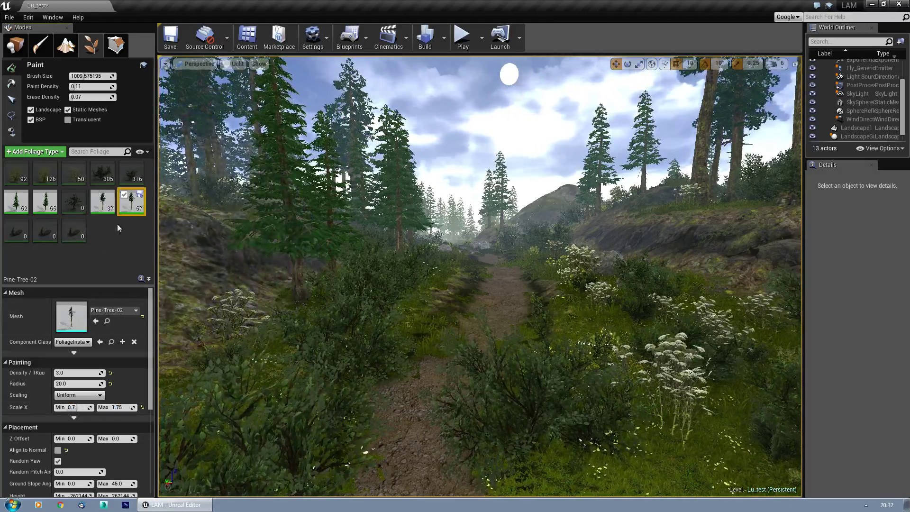
left_click(72, 407)
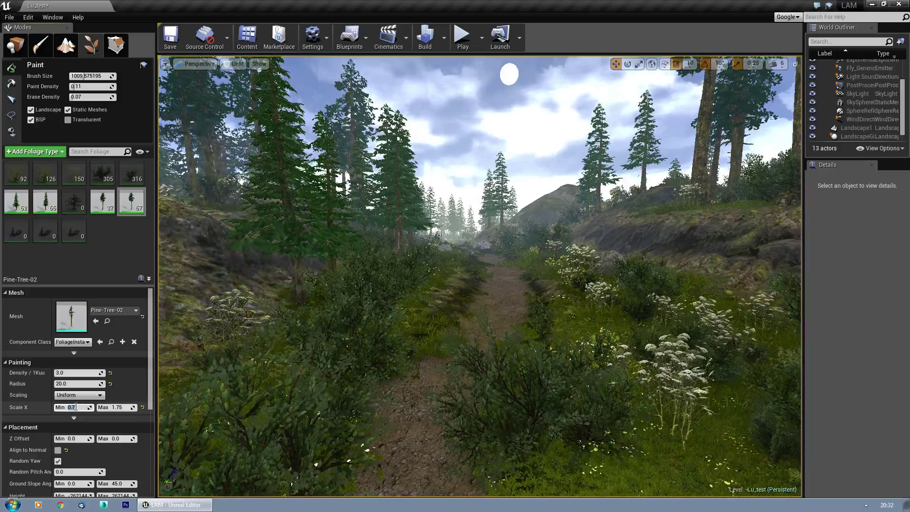
type("1.5")
key("Tab")
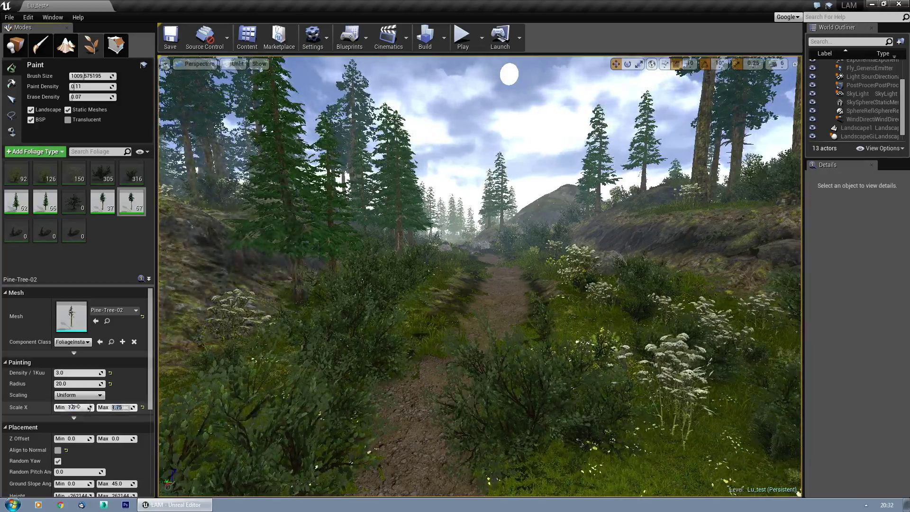
type("2.2")
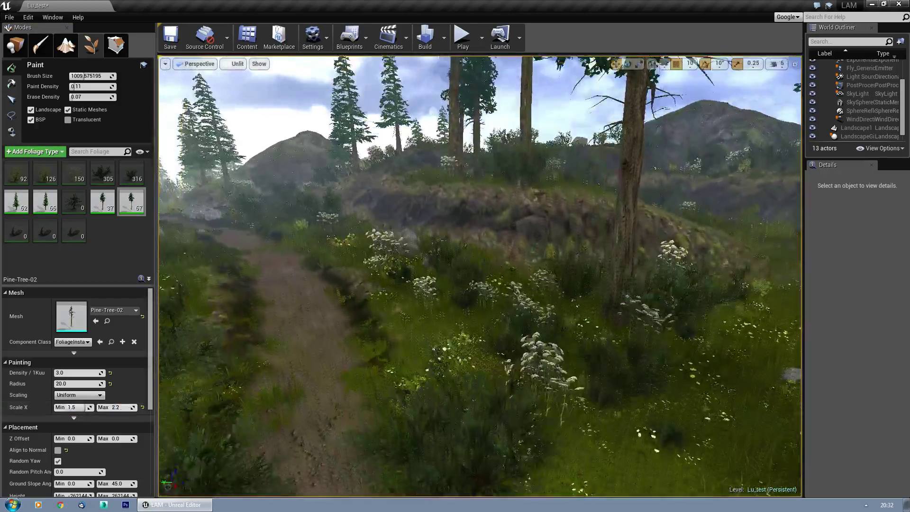
Paint the enlarged firs and pines over the bare slopes and rocky hills beside the path
right_click_drag(360, 272, 444, 271)
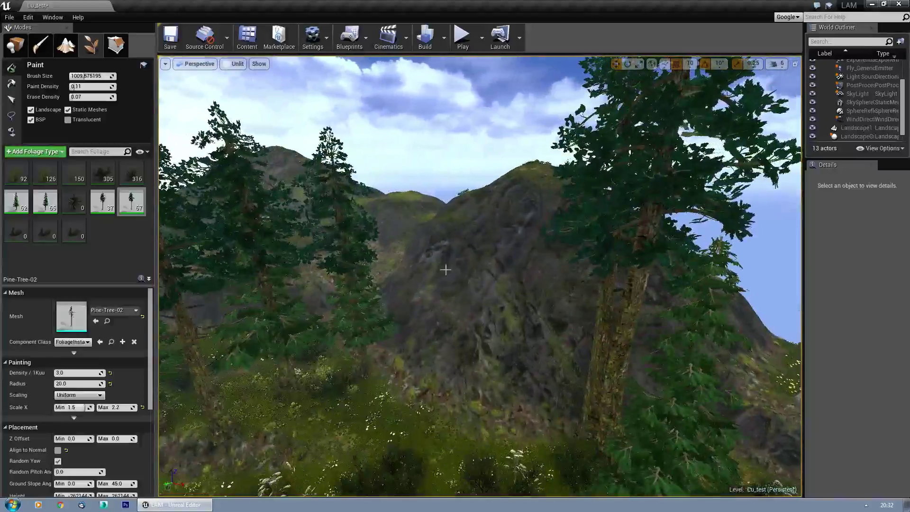
left_click(408, 214)
left_click(408, 215)
mouse_move(408, 223)
right_mouse_down()
mouse_move(308, 157)
mouse_move(204, 208)
mouse_move(161, 201)
right_mouse_up()
left_click(366, 291)
mouse_move(366, 290)
right_mouse_down()
mouse_move(322, 282)
mouse_move(403, 303)
mouse_move(389, 308)
right_mouse_up()
scroll(366, 291, "down", 1)
left_click(342, 306)
scroll(342, 306, "up", 1)
left_click(436, 343)
left_click(588, 358)
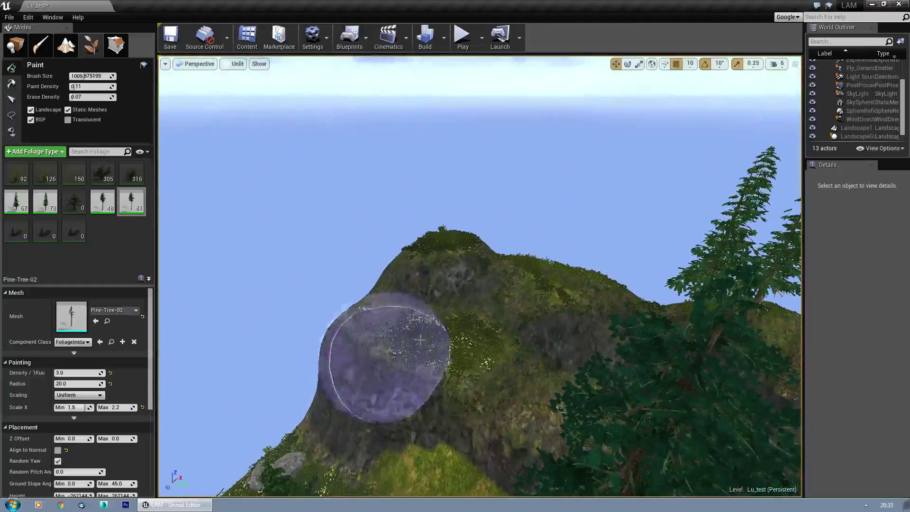
Paint a cluster of firs and pines on the grassy ledge of the rocky outcrop at the terrain's edge
left_click(453, 310)
left_click(451, 306)
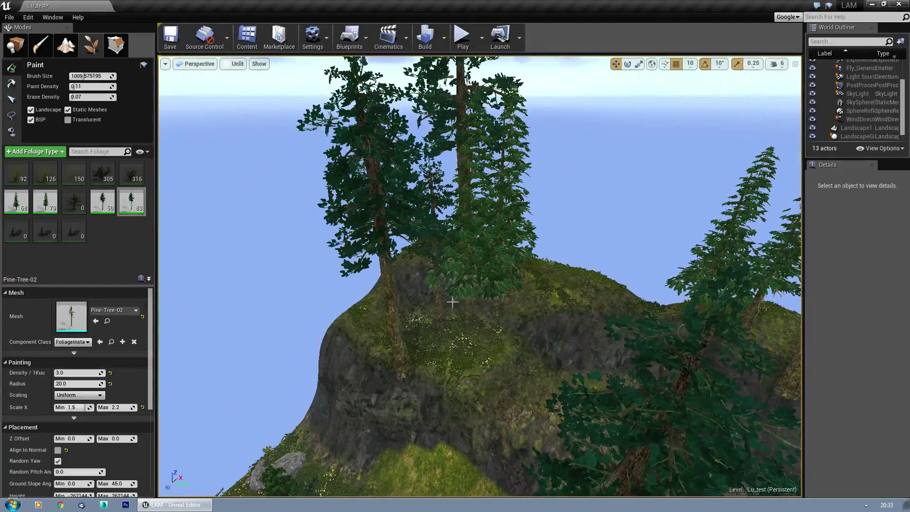
mouse_move(497, 273)
right_mouse_down()
mouse_move(526, 295)
mouse_move(493, 374)
mouse_move(479, 256)
right_mouse_up()
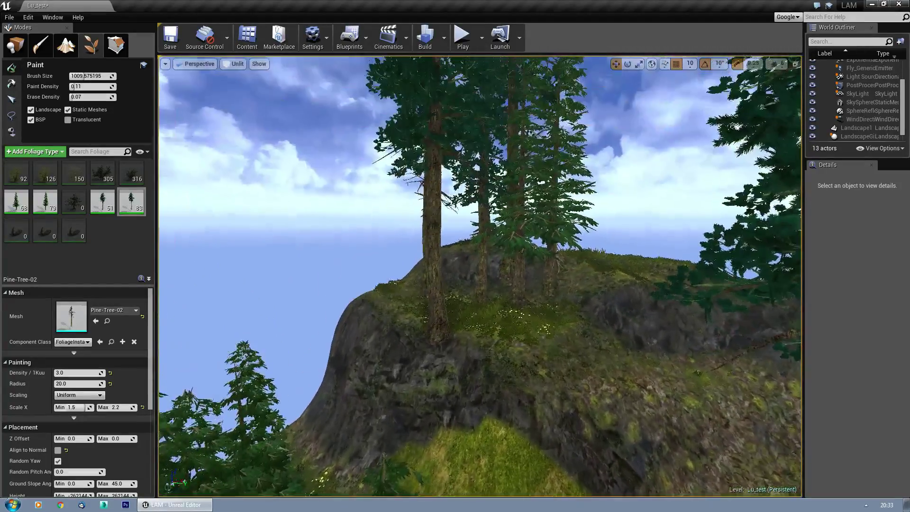
left_click(561, 309)
mouse_move(560, 308)
right_mouse_down()
mouse_move(609, 310)
mouse_move(575, 309)
right_mouse_up()
Paint more firs and pines on the grass at the foot of the rocky hills, undoing one unwanted stroke
left_click(619, 358)
mouse_move(619, 359)
right_mouse_down()
mouse_move(682, 360)
mouse_move(663, 367)
mouse_move(545, 331)
mouse_move(476, 332)
mouse_move(492, 270)
mouse_move(445, 280)
mouse_move(521, 272)
mouse_move(479, 289)
mouse_move(511, 296)
mouse_move(325, 323)
right_mouse_up()
left_click(475, 332)
left_click(340, 303)
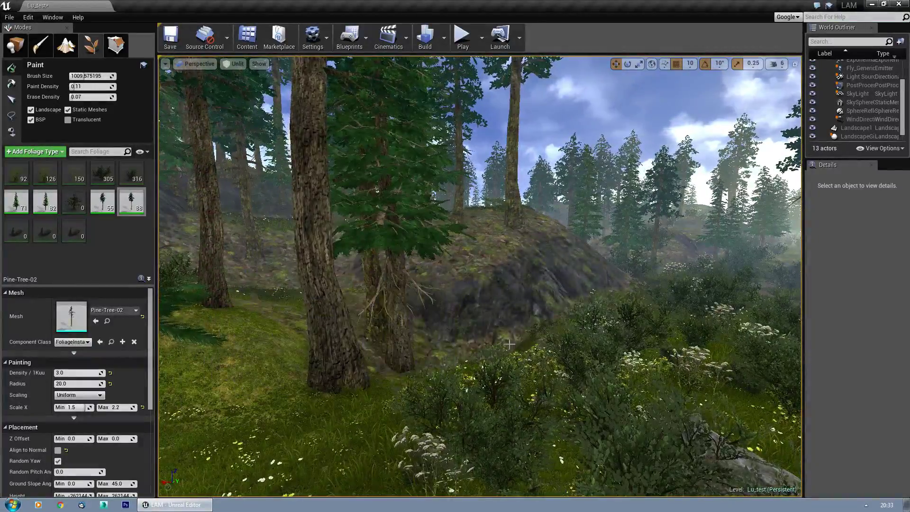
key("ctrl+z")
left_click(453, 345)
left_click(630, 313)
right_click_drag(630, 314, 694, 297)
right_click_drag(472, 366, 576, 364)
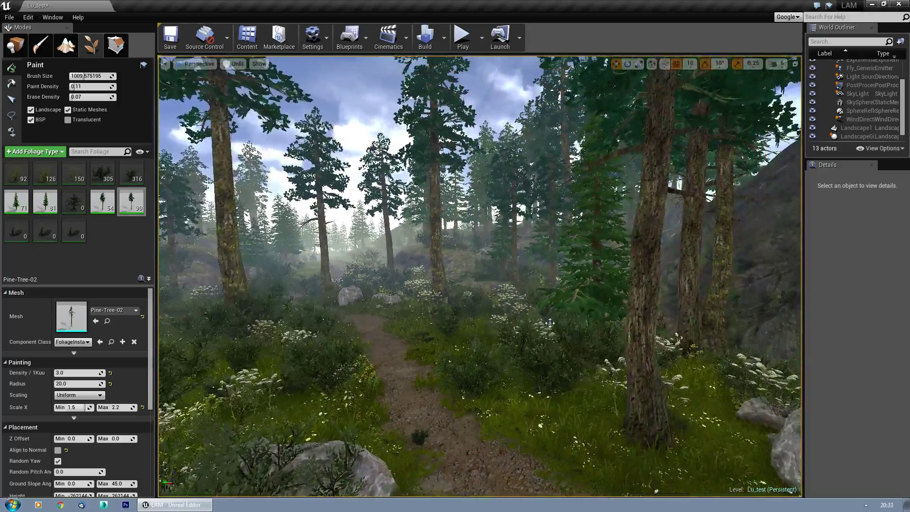
Add a few more firs and pines beside the path and on the neighbouring hillside
left_click(499, 313)
right_click_drag(500, 313, 538, 313)
right_click_drag(474, 303, 488, 389)
left_click(488, 388)
mouse_move(497, 296)
right_mouse_down()
mouse_move(493, 322)
mouse_move(469, 272)
mouse_move(474, 322)
mouse_move(488, 332)
right_mouse_up()
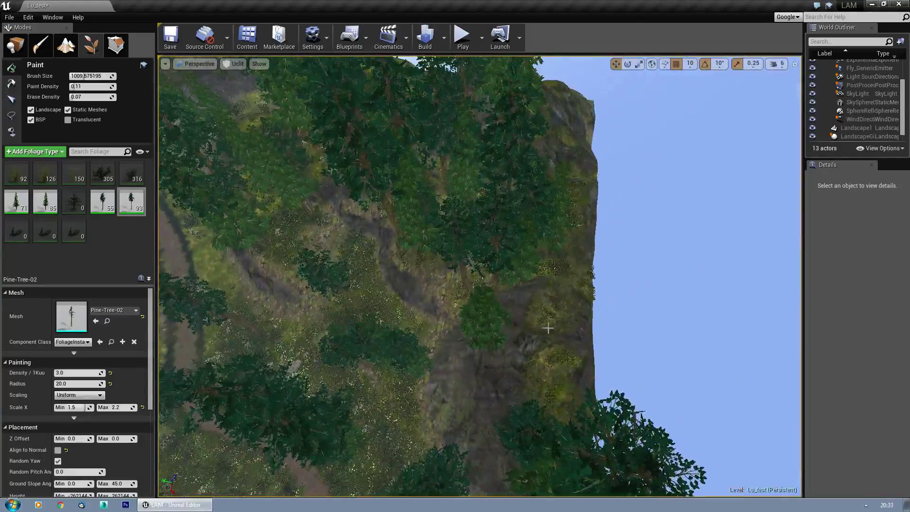
Paint firs and pines across the bare ridge along the terrain's outer edge
left_click(545, 326)
mouse_move(499, 240)
right_mouse_down()
mouse_move(498, 251)
mouse_move(478, 216)
mouse_move(545, 290)
right_mouse_up()
left_click(540, 252)
left_click_drag(571, 432, 466, 205)
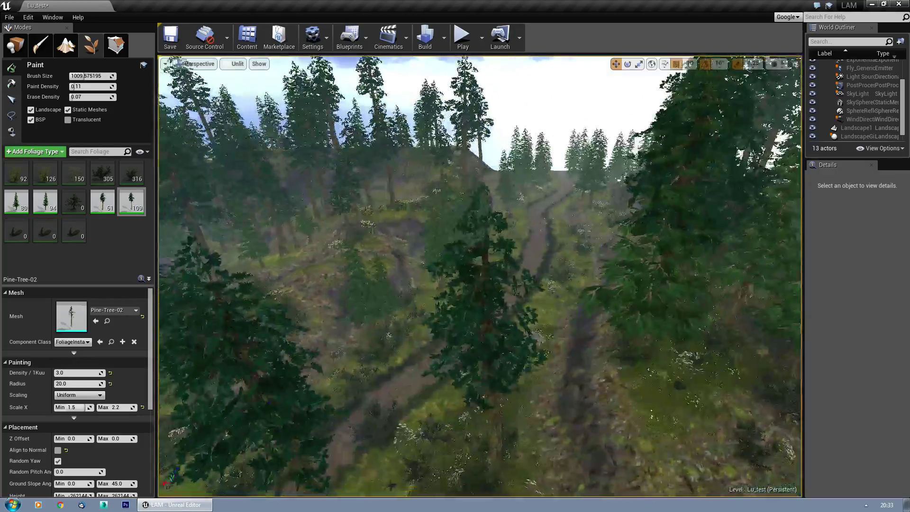
right_click_drag(479, 256, 578, 199)
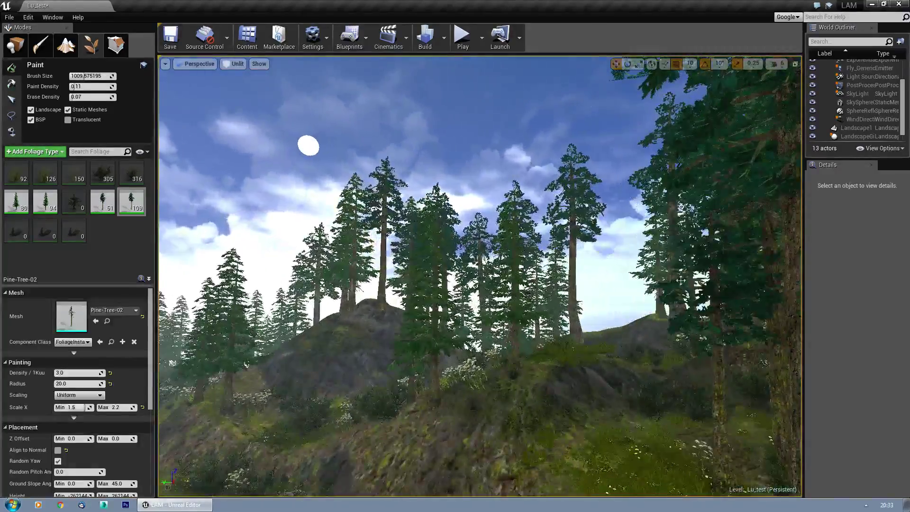
Fill the mossy, bushy slopes around the rocky mound with additional firs and pines
left_click(600, 346)
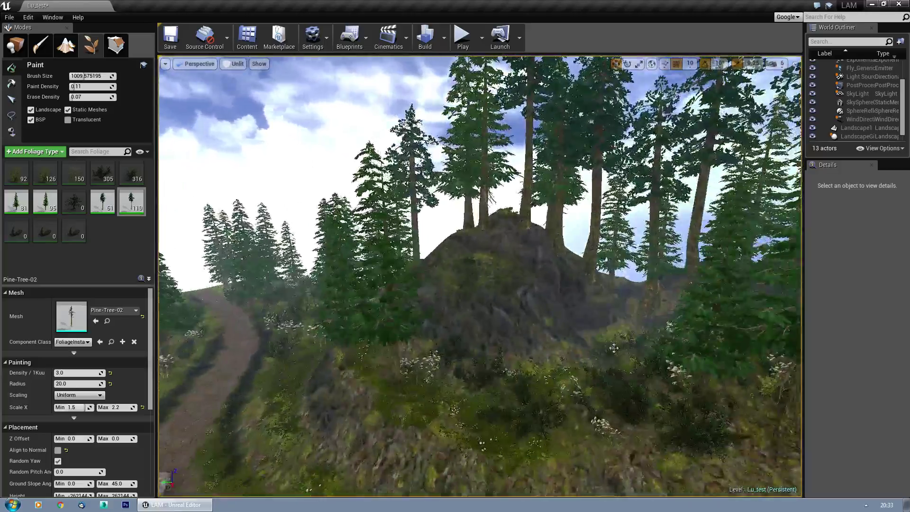
left_click(500, 411)
right_click_drag(500, 412, 332, 405)
key("w")
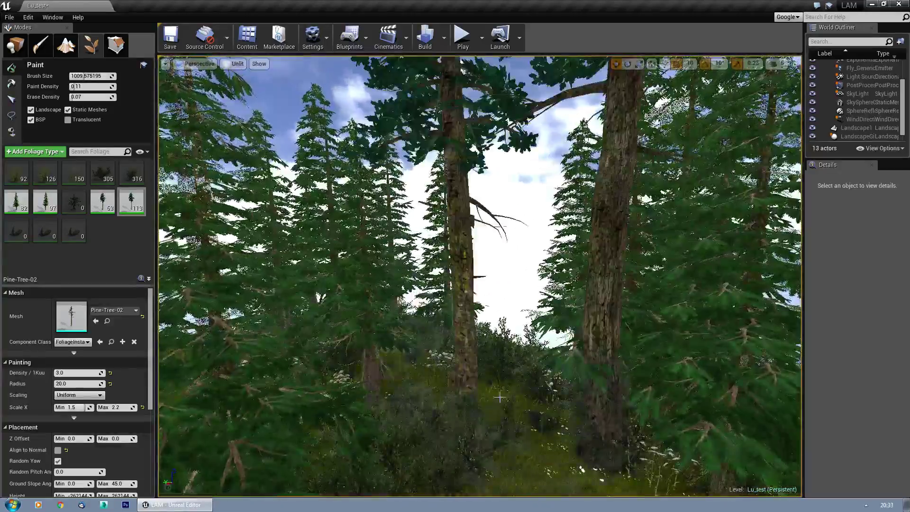
right_click_drag(500, 401, 473, 401)
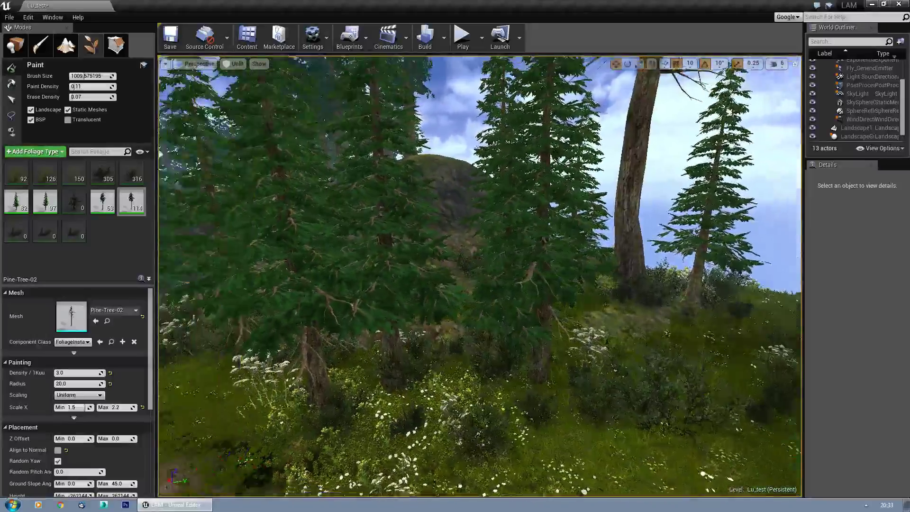
Paint firs and pines into the remaining open clearings on the hills, including the grassy plateau above the rock face
right_click_drag(526, 265, 526, 252)
right_click_drag(417, 353, 422, 379)
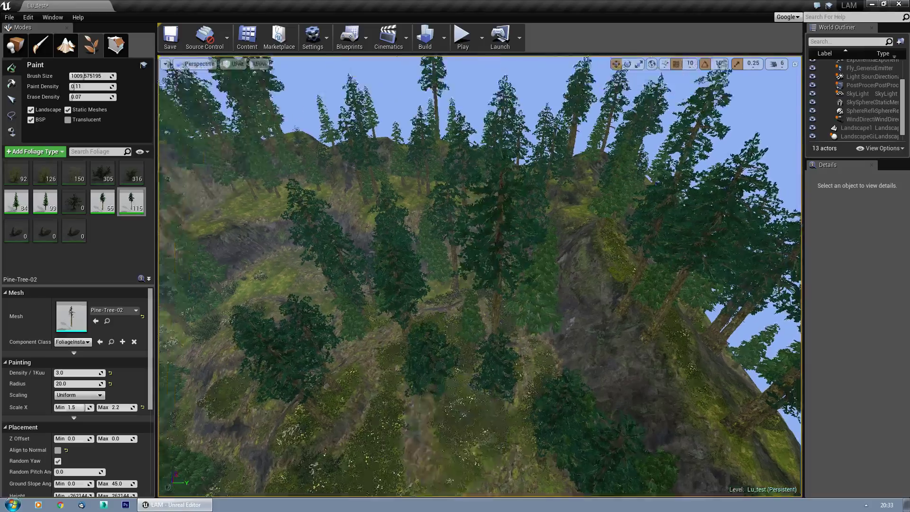
right_click_drag(480, 276, 480, 247)
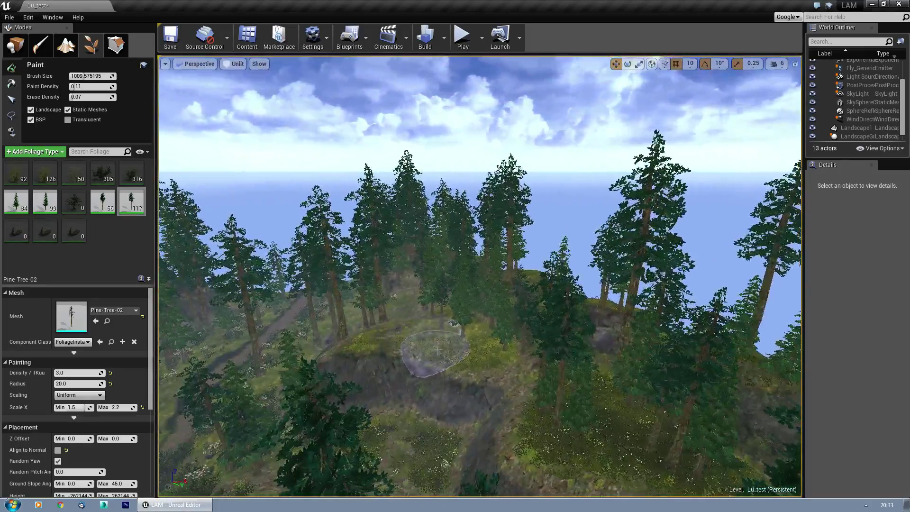
left_click_drag(436, 351, 400, 333)
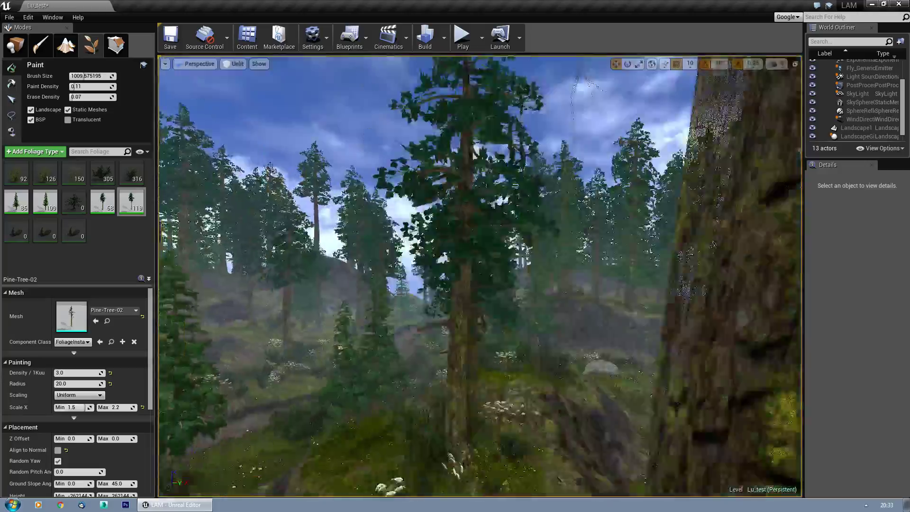
Follow the path through the forest at ground level to examine the density and scale of the painted firs and pines
right_click_drag(400, 333, 530, 334)
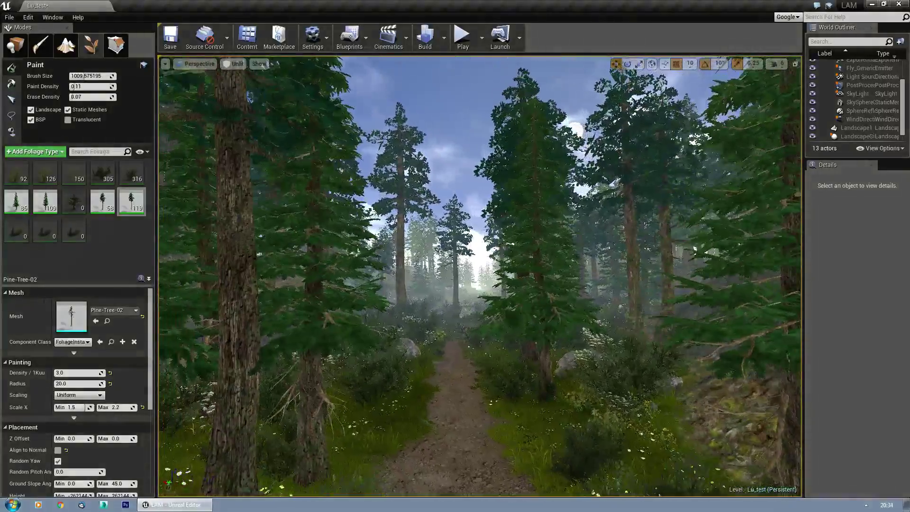
right_click_drag(479, 276, 403, 303)
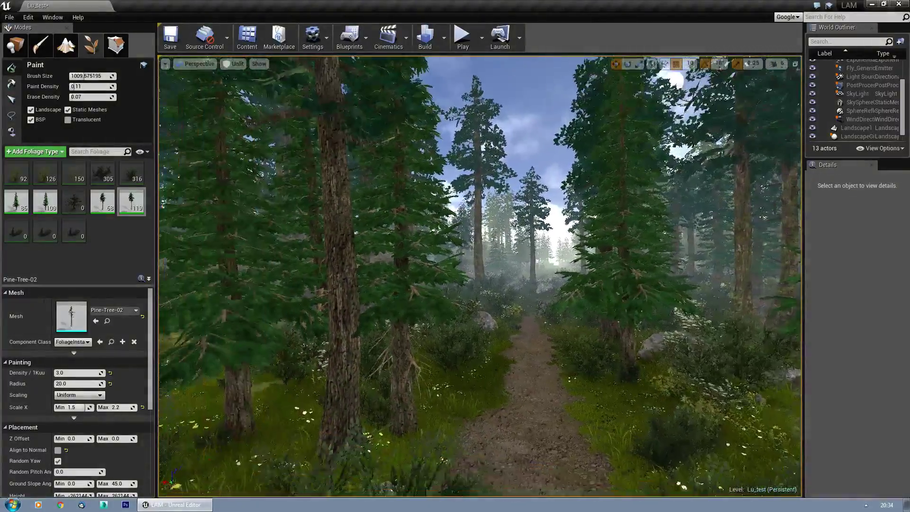
key("s")
key("w")
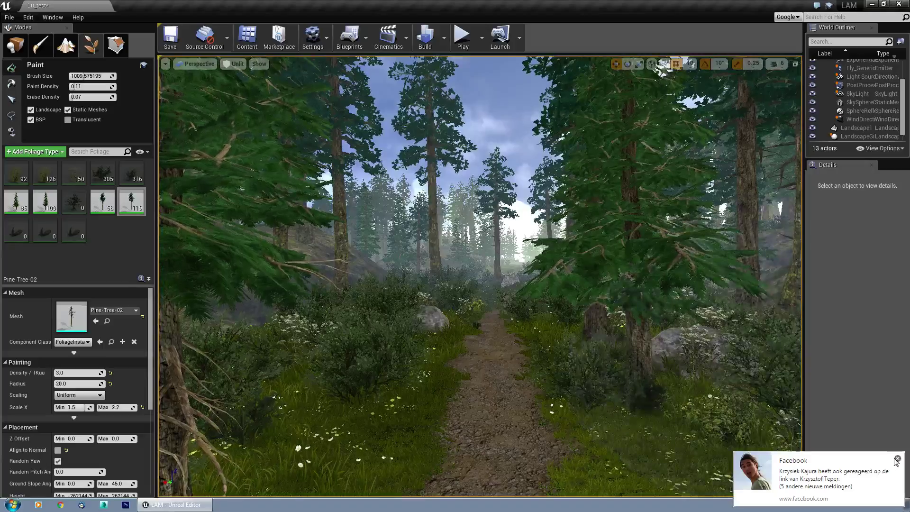
left_click(897, 458)
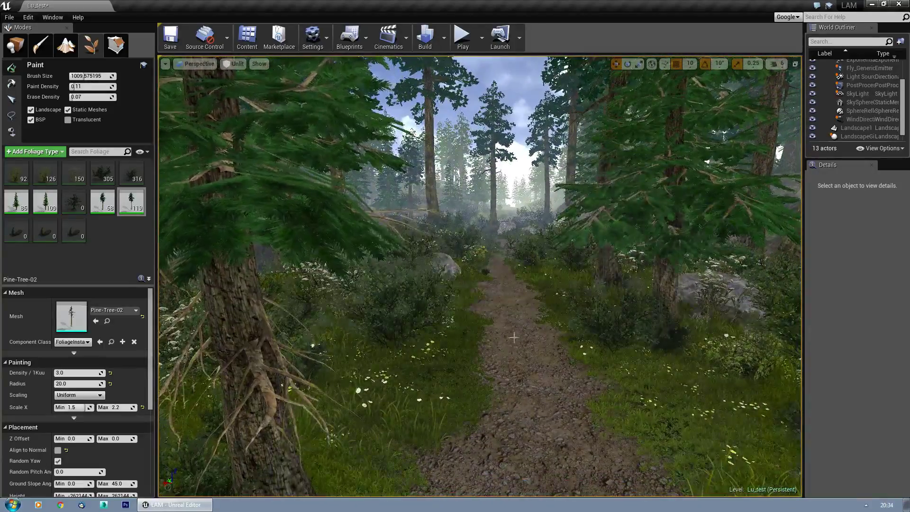
key("d")
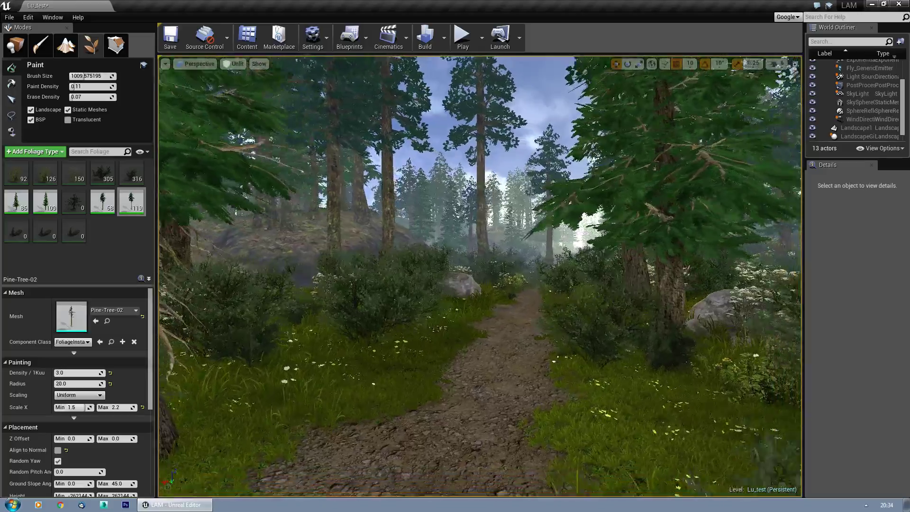
key("s")
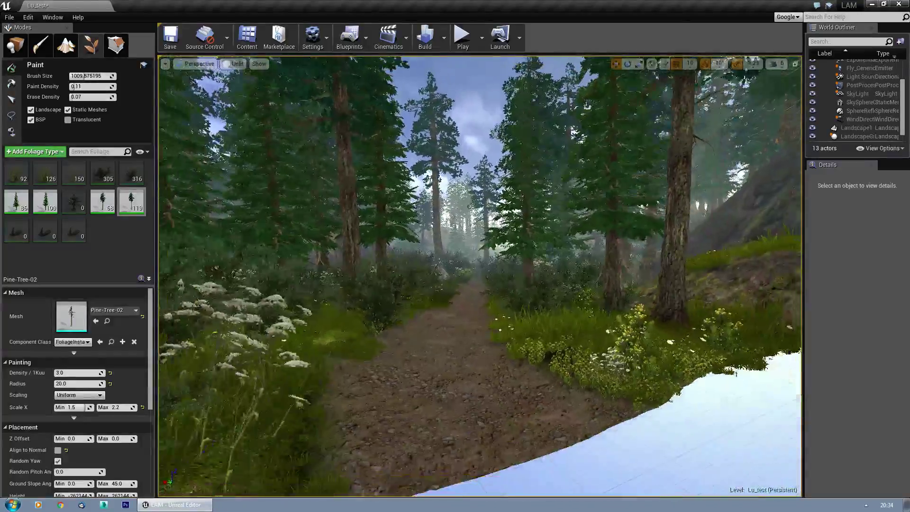
key("w")
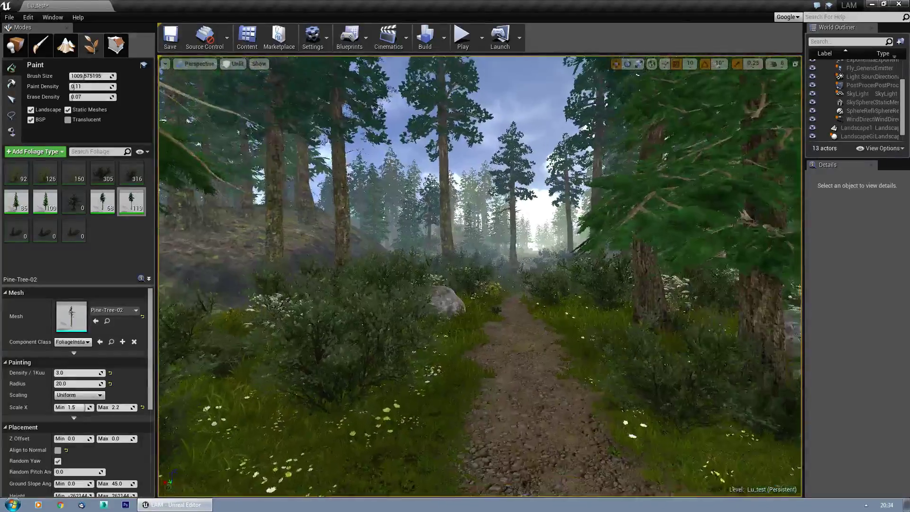
key("w")
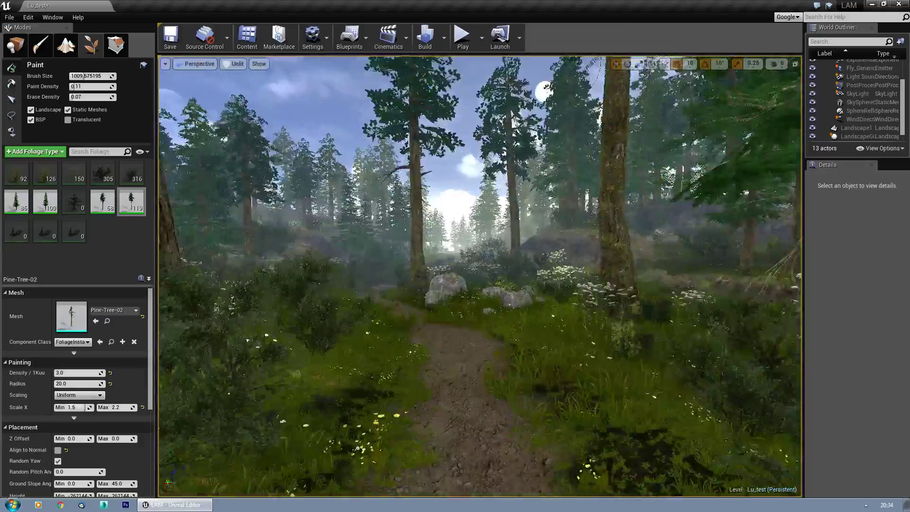
key("w")
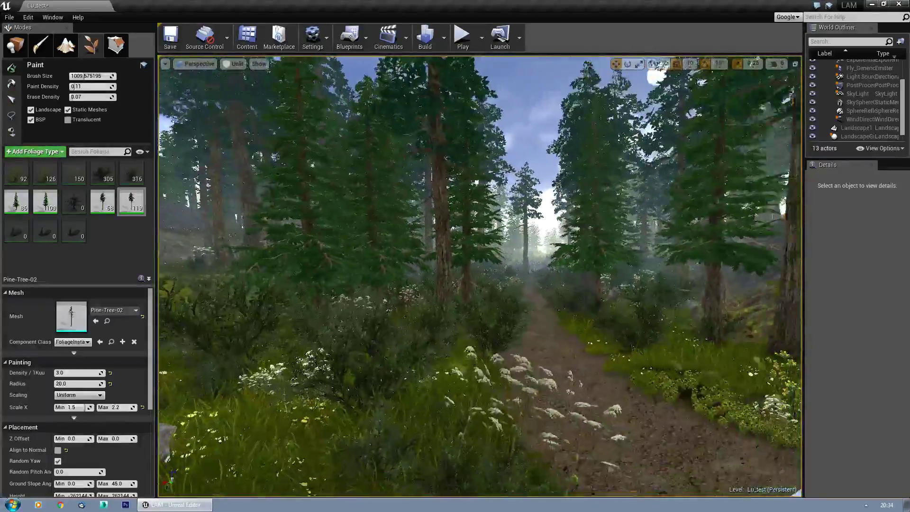
key("w")
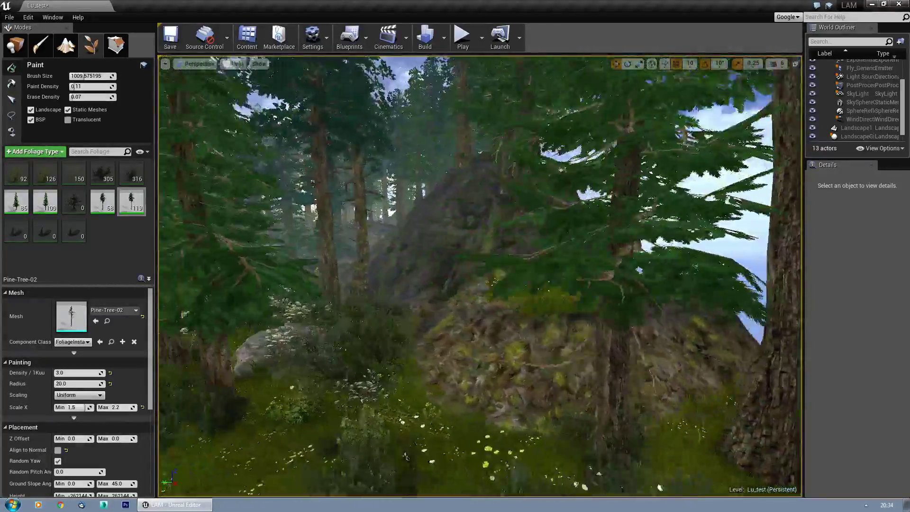
key("w")
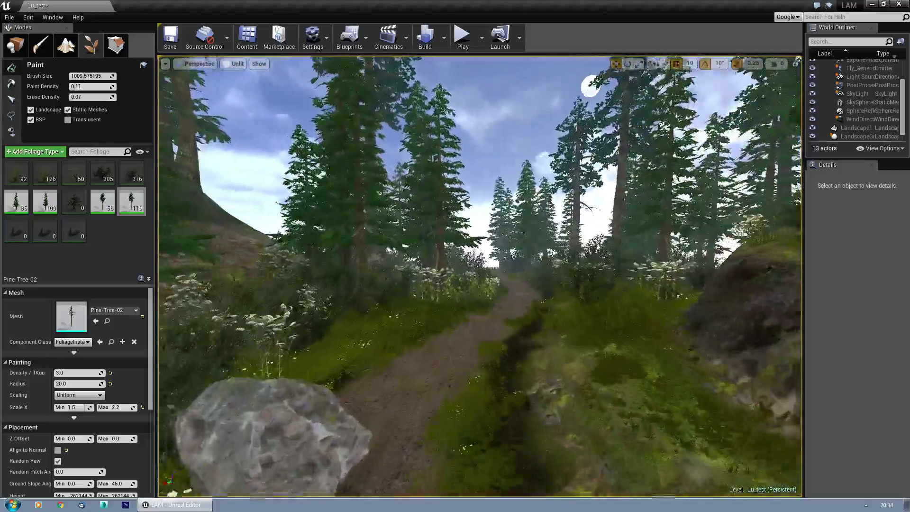
key("w")
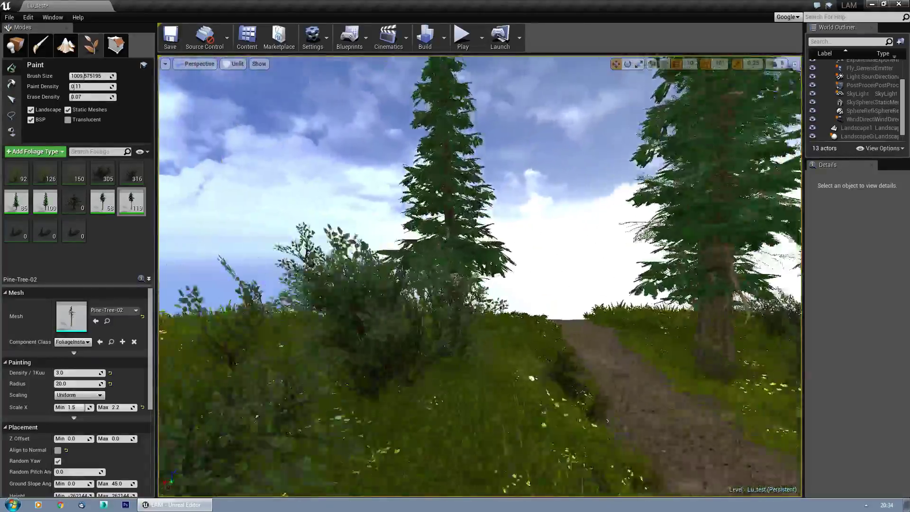
right_click_drag(480, 276, 701, 280)
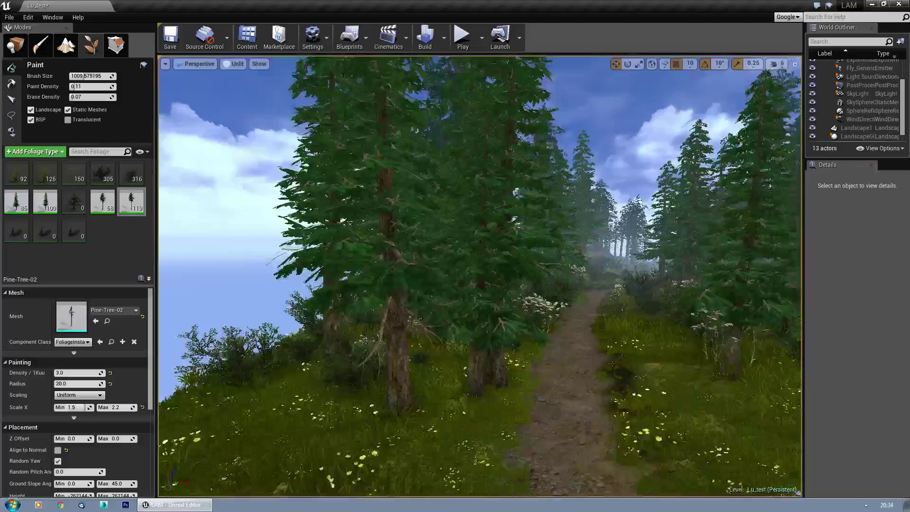
key("w")
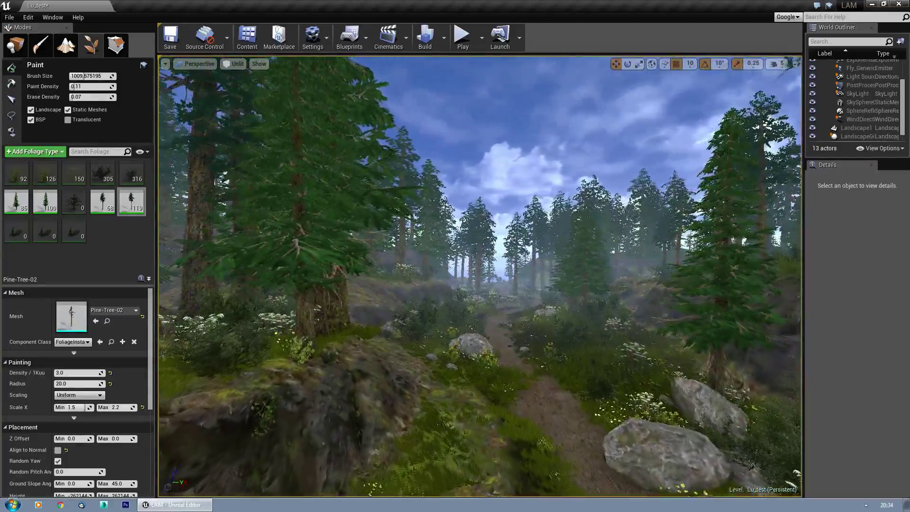
right_click_drag(480, 276, 284, 272)
scroll(479, 276, "up", 1)
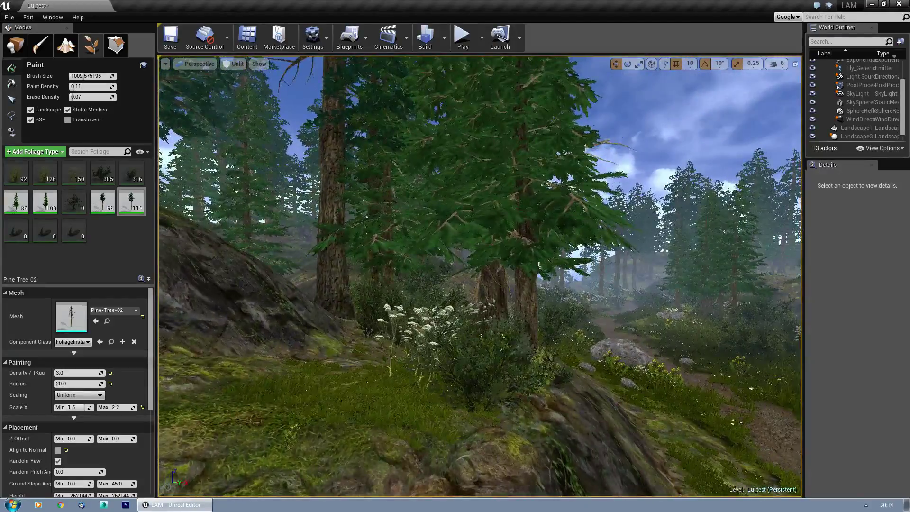
key("w")
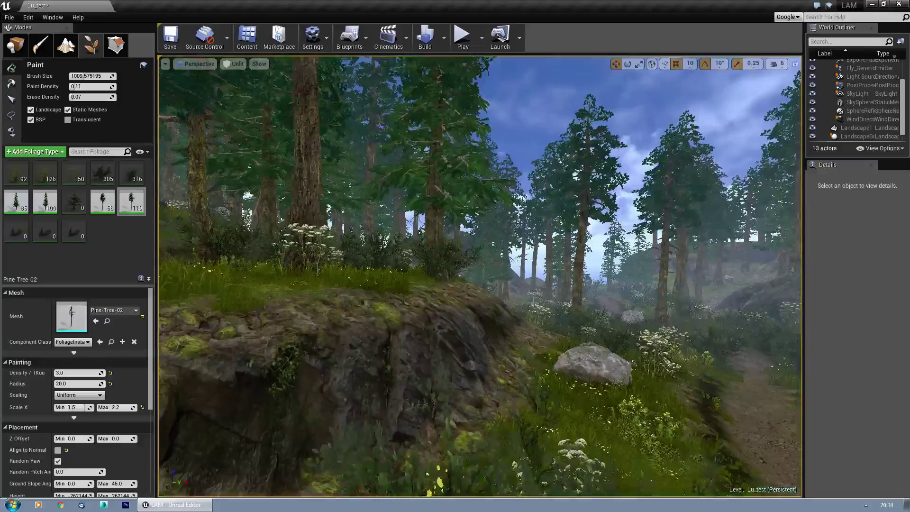
Smooth the steep mossy rock slope beside the forest path with the landscape Smooth sculpting tool
key("s")
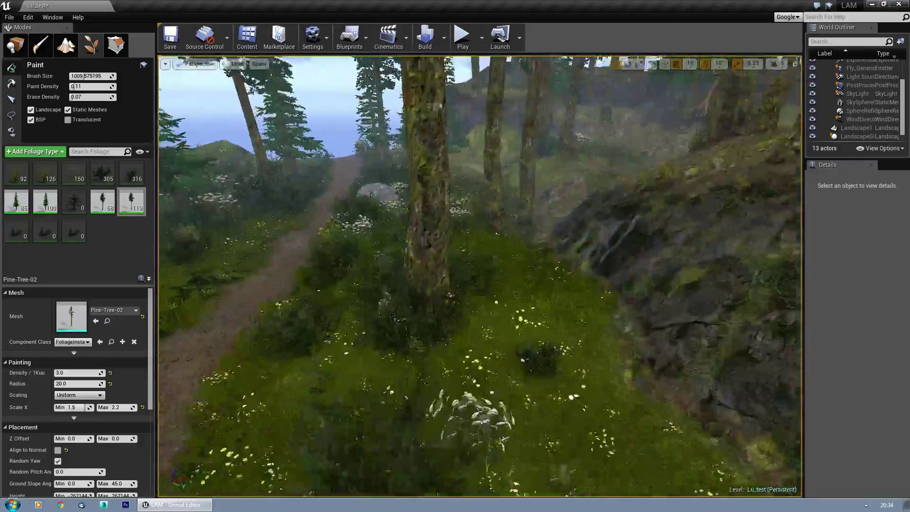
right_click_drag(480, 276, 417, 273)
key("w")
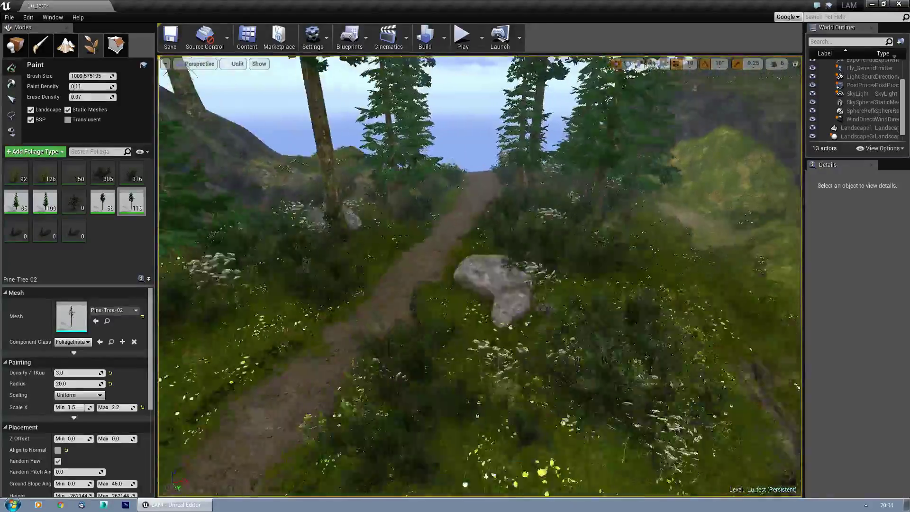
key("w")
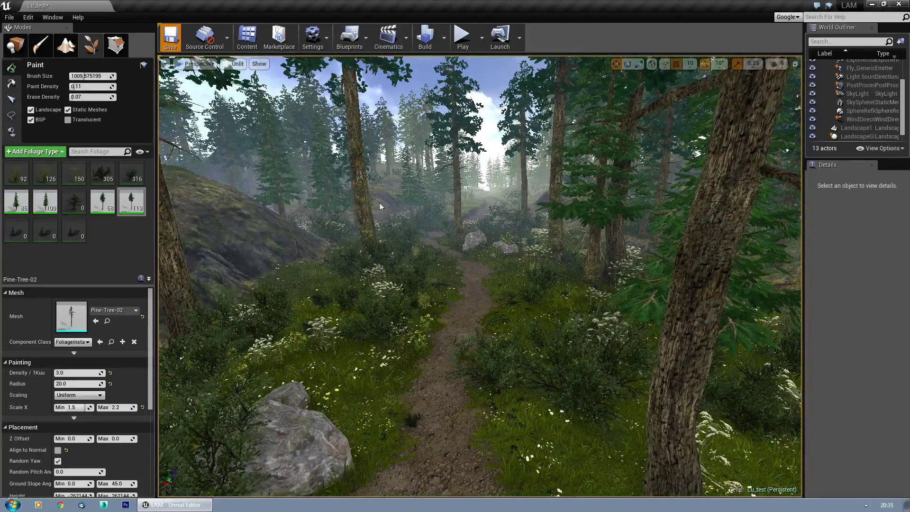
left_click(66, 45)
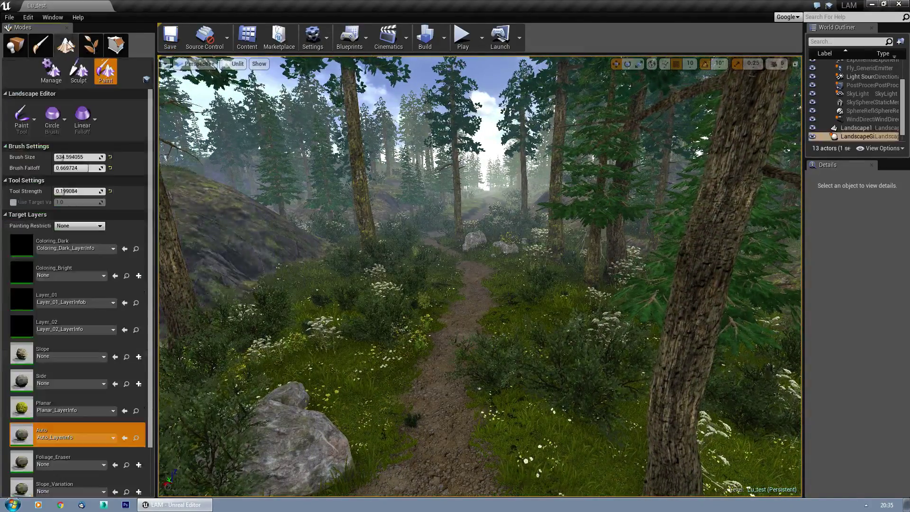
left_click(78, 71)
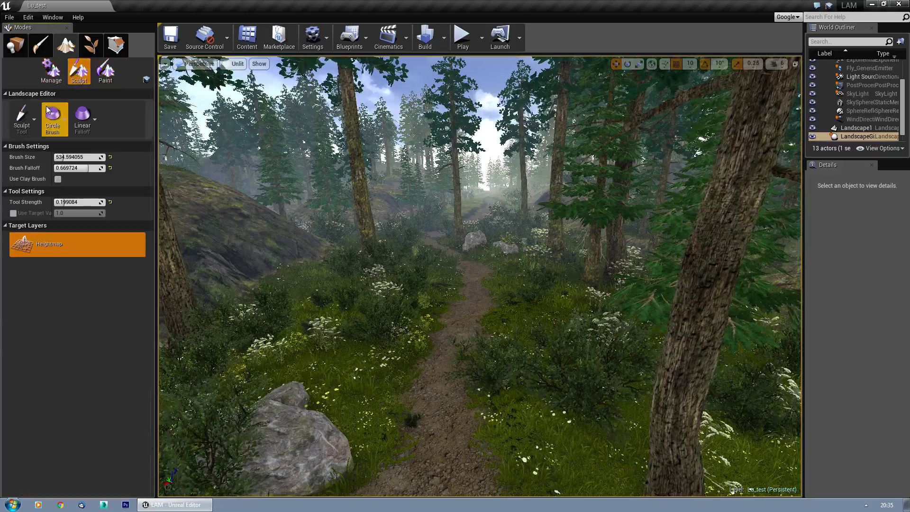
left_click(23, 115)
left_click(59, 174)
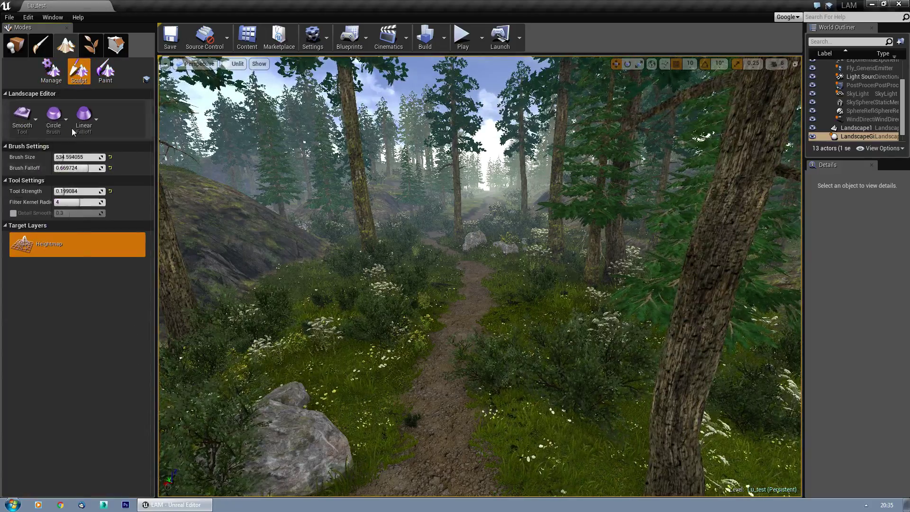
mouse_move(363, 268)
right_mouse_down()
mouse_move(339, 312)
mouse_move(256, 294)
right_mouse_up()
key("w")
left_click_drag(363, 269, 391, 268)
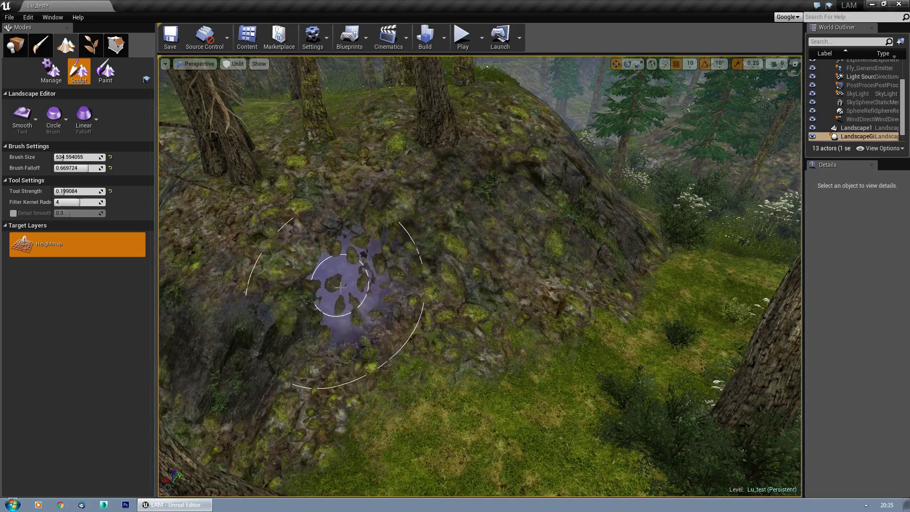
Smooth the uneven foot of the rocky mound where it meets the grassy clearing
right_click_drag(481, 309, 620, 218)
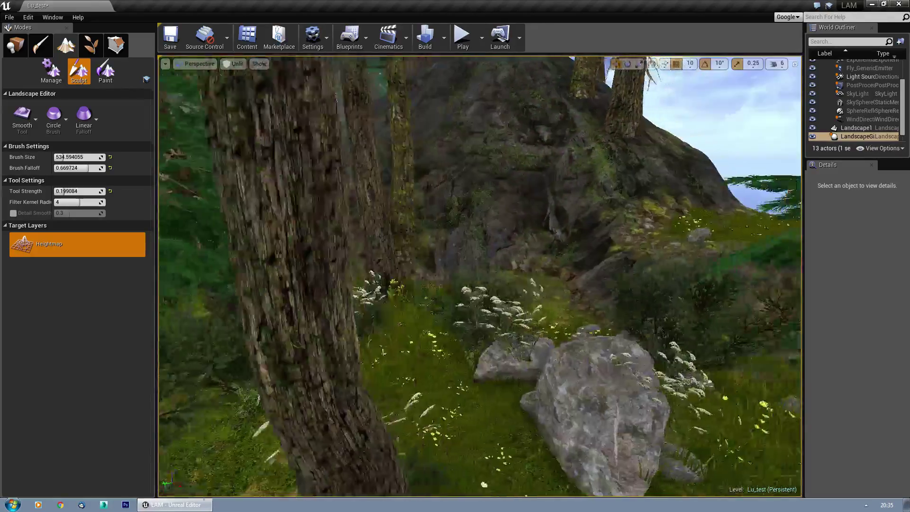
right_click_drag(512, 195, 522, 194)
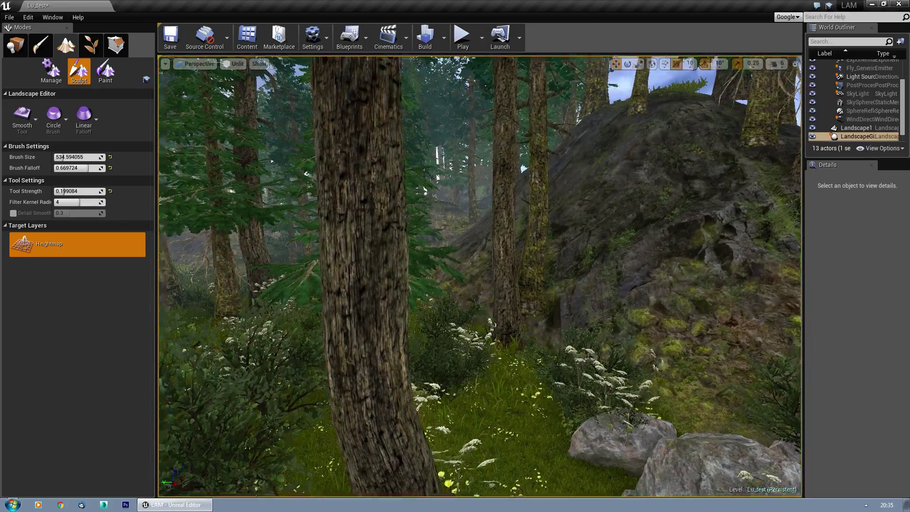
key("w")
scroll(480, 276, "up", 1)
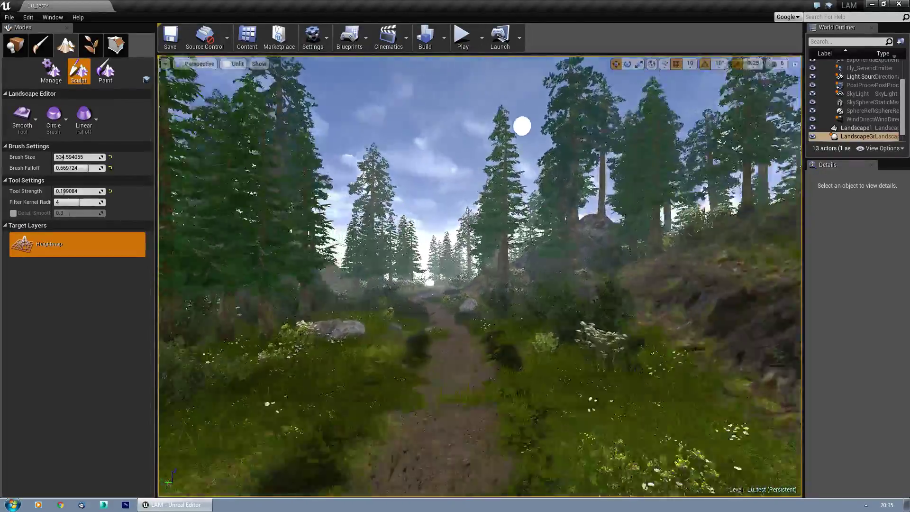
right_click_drag(479, 275, 389, 276)
key("w")
scroll(480, 275, "down", 1)
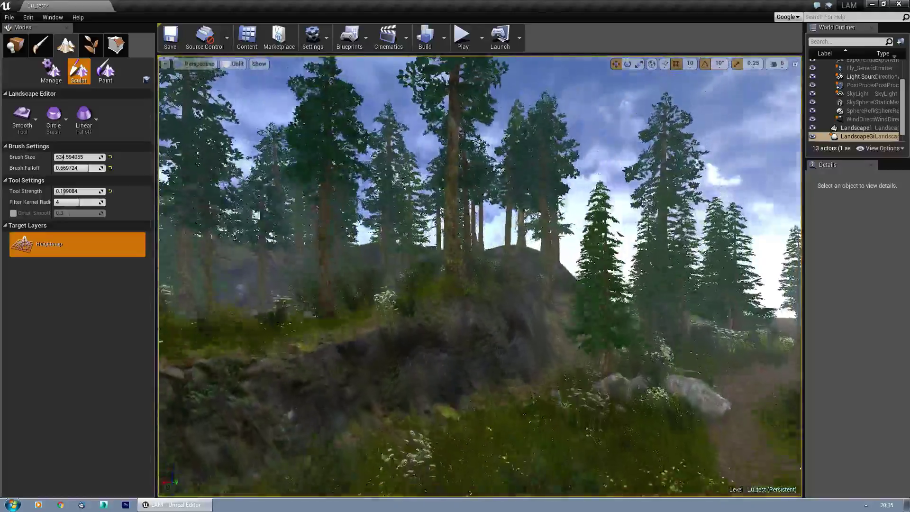
right_click_drag(317, 337, 265, 353)
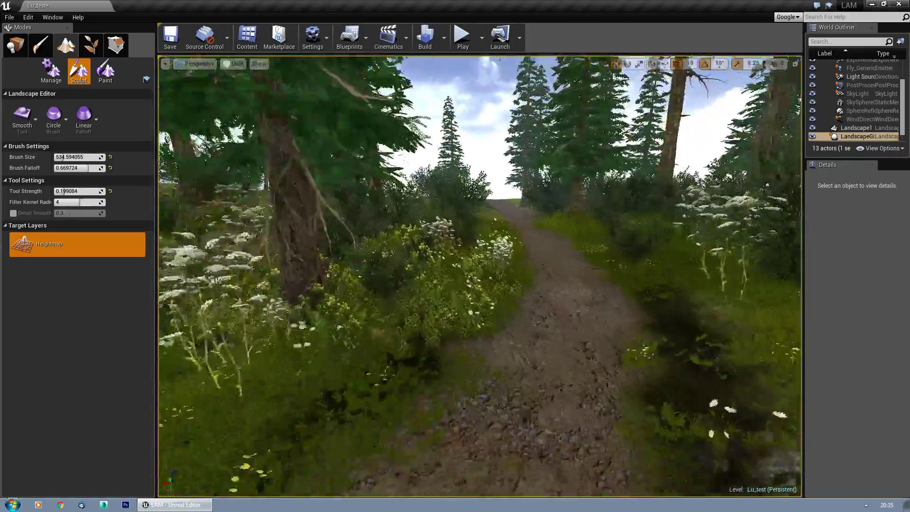
right_click_drag(479, 276, 517, 267)
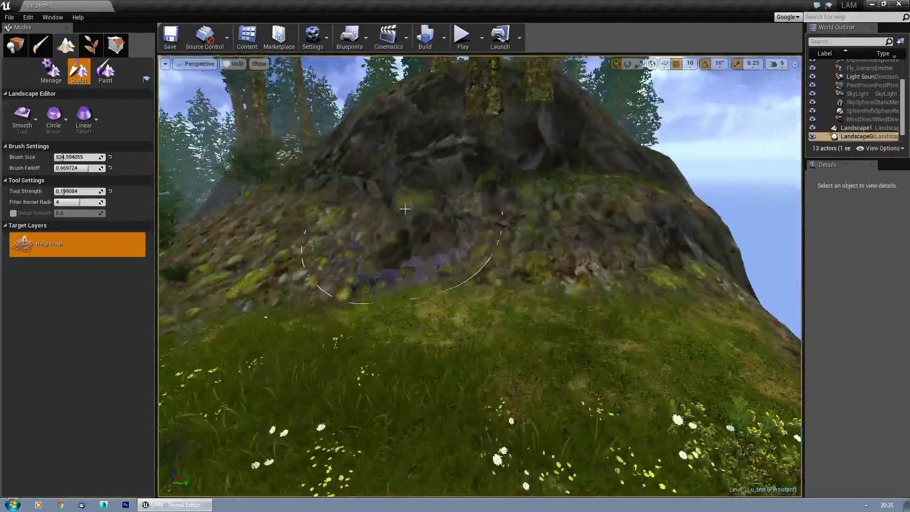
left_click_drag(405, 208, 463, 207)
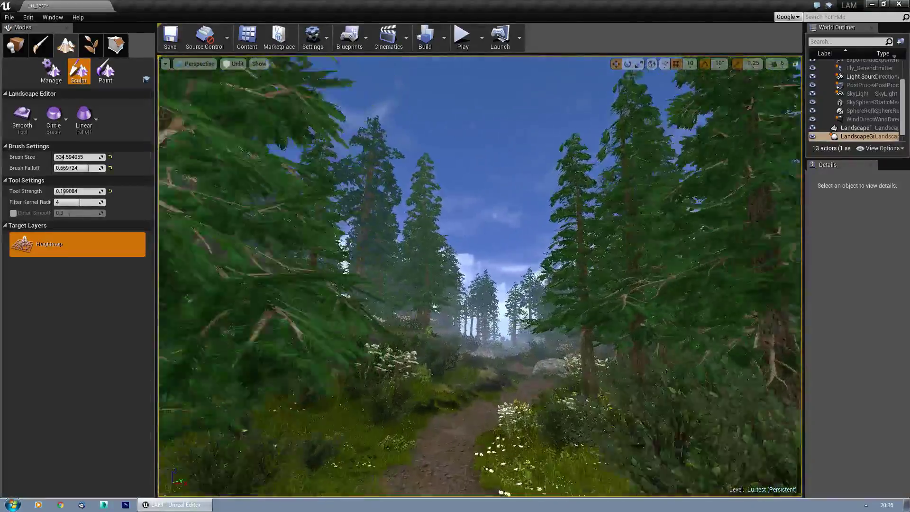
Examine the forest and terrain along the path, both at ground level and from above the treetops
key("w")
right_click_drag(354, 263, 378, 279)
key("a")
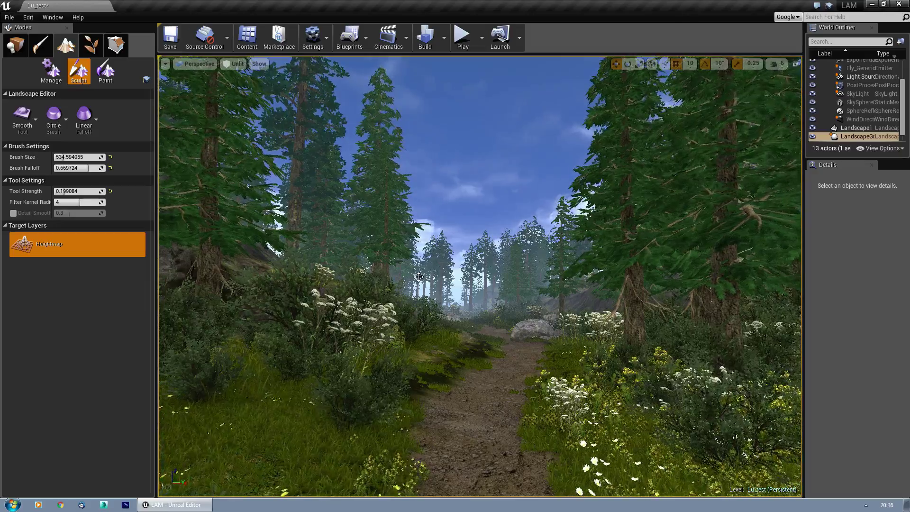
right_click_drag(379, 280, 385, 259)
key("w")
key("s")
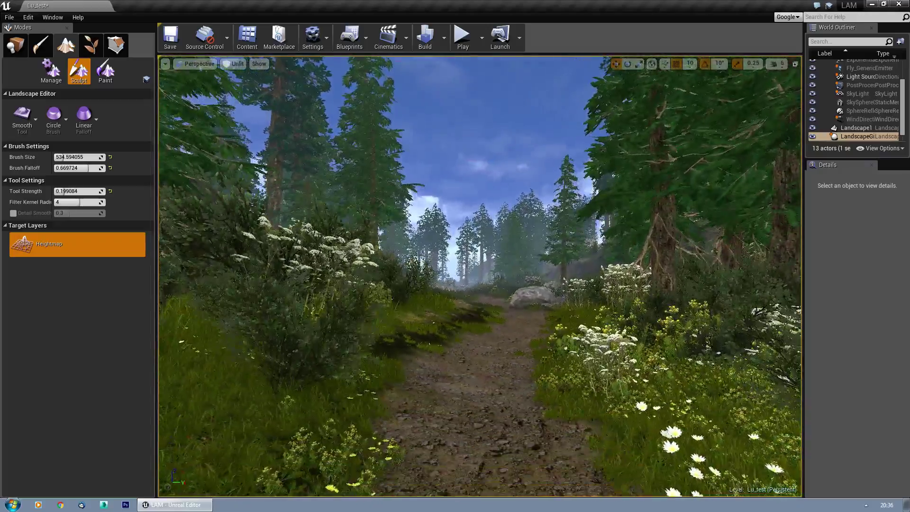
mouse_move(478, 364)
right_mouse_down()
mouse_move(417, 331)
mouse_move(416, 417)
right_mouse_up()
key("w")
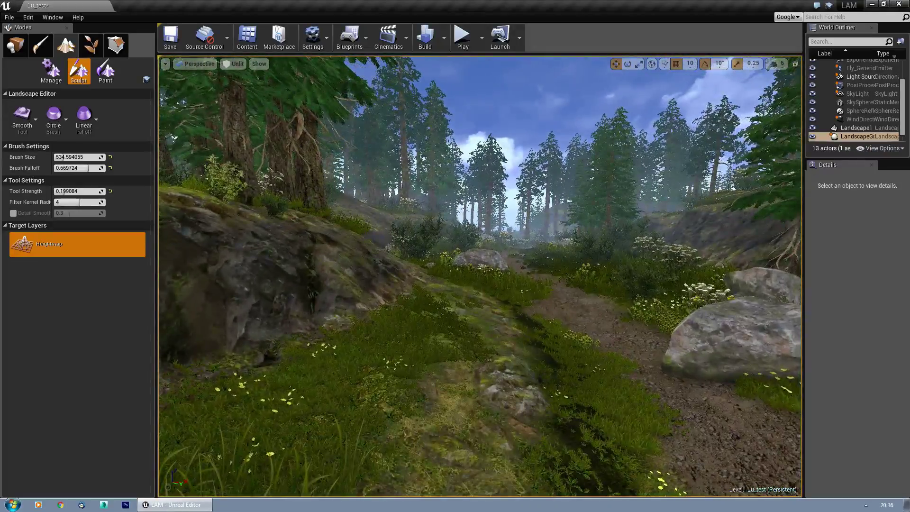
key("s")
right_click_drag(416, 331, 398, 269)
key("a")
key("a")
key("w")
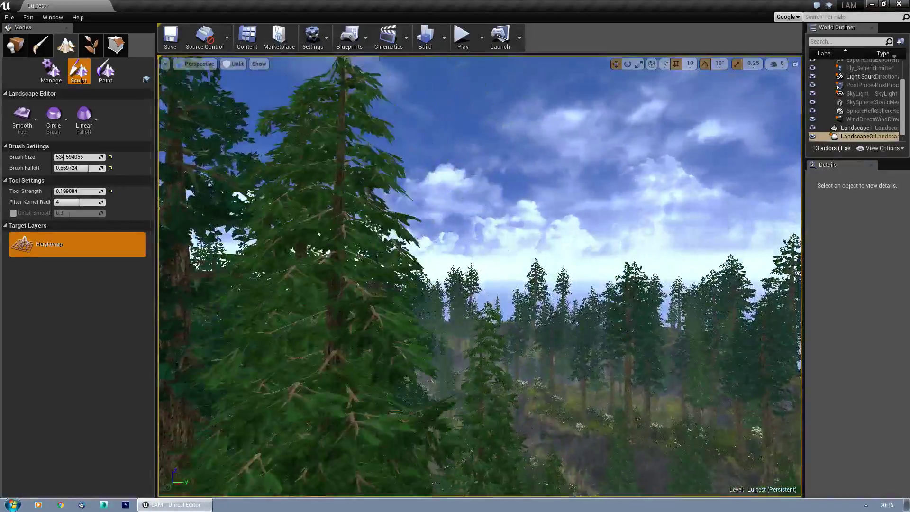
key("s")
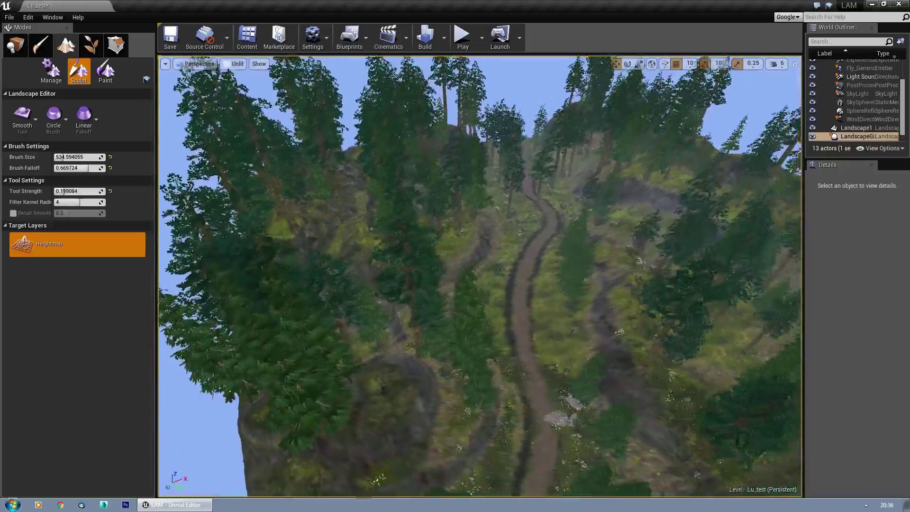
key("w")
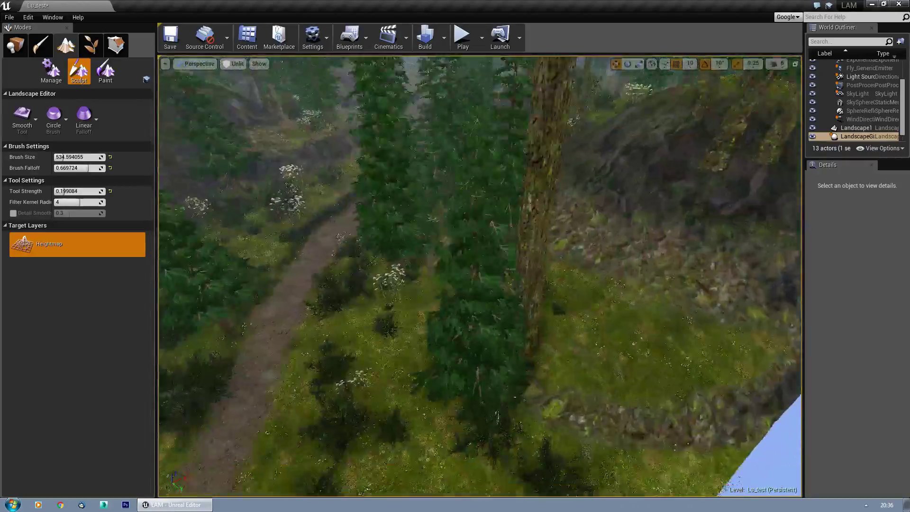
key("w")
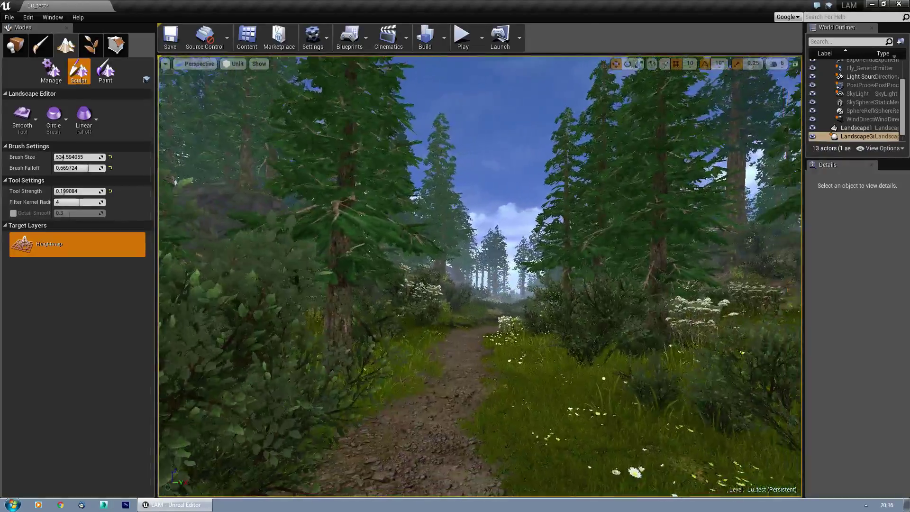
key("w")
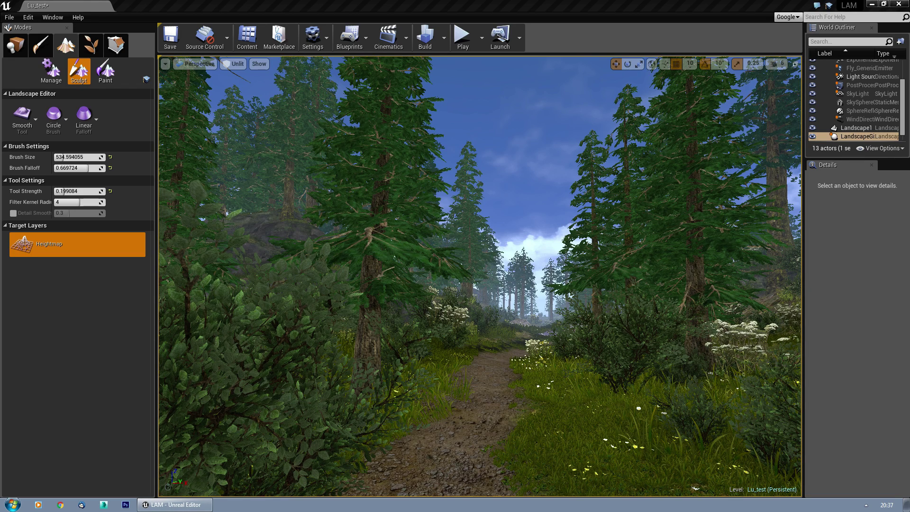
Switch to Chrome and view the Landscape Auto Material overview page on the VEA Games website
left_click_drag(909, 87, 630, 87)
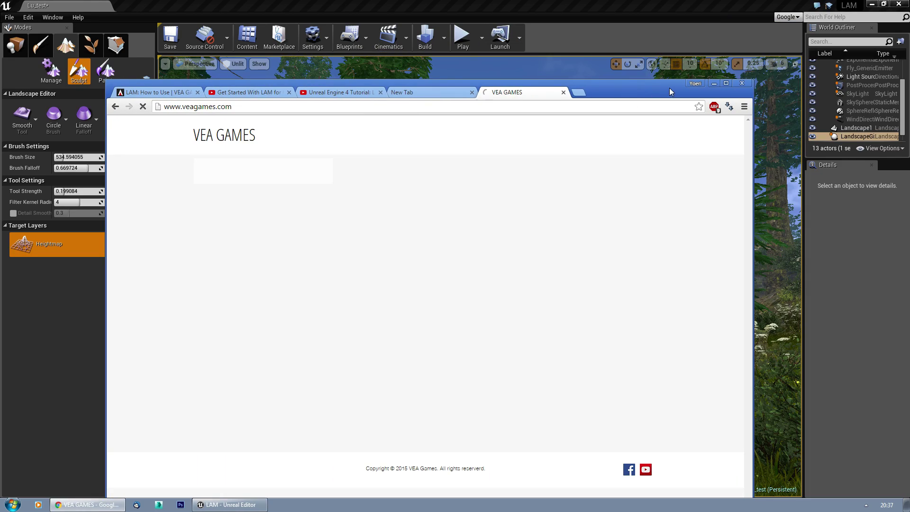
double_click(657, 86)
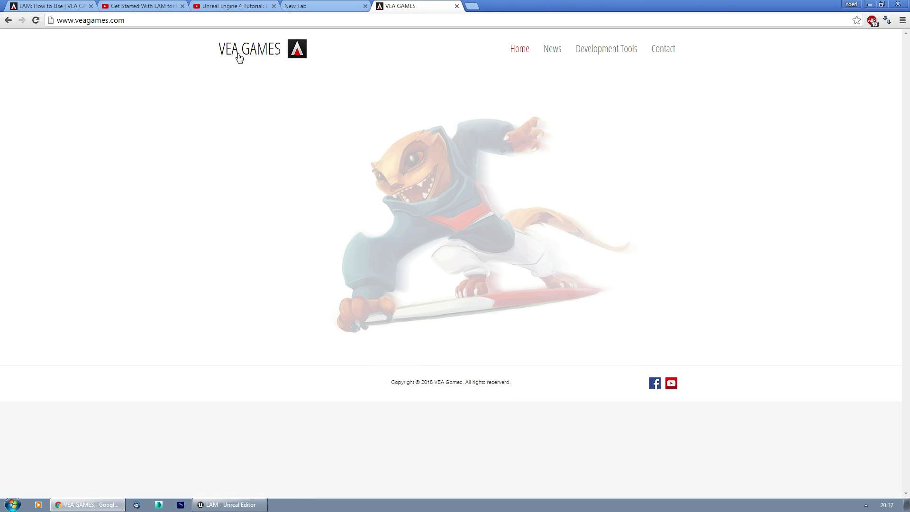
mouse_move(621, 52)
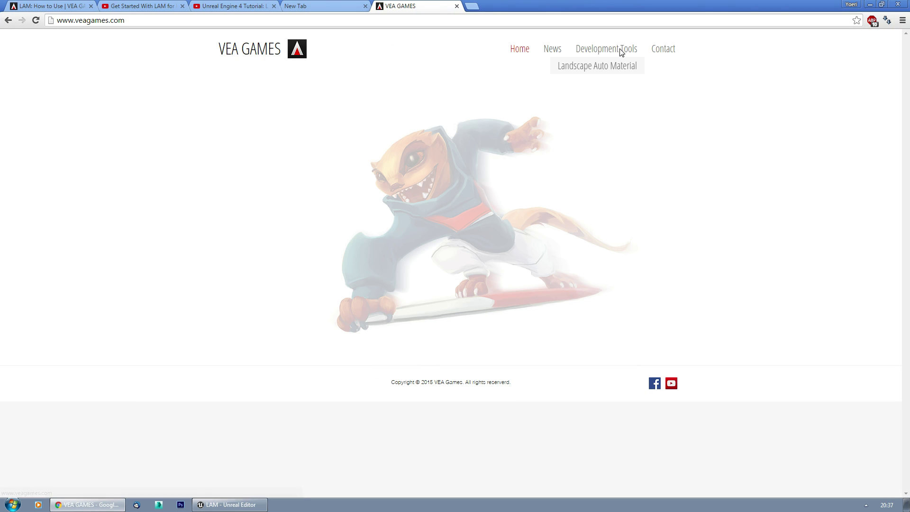
left_click(591, 70)
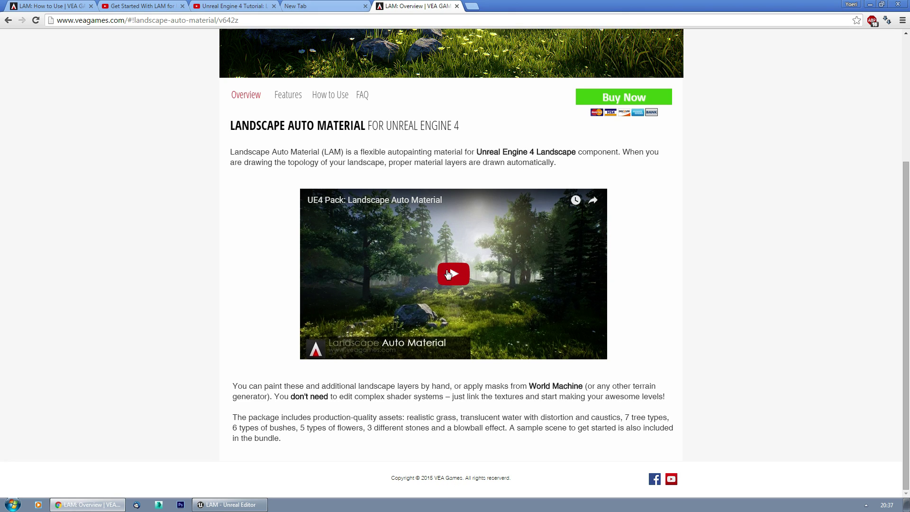
scroll(675, 295, "up", 4)
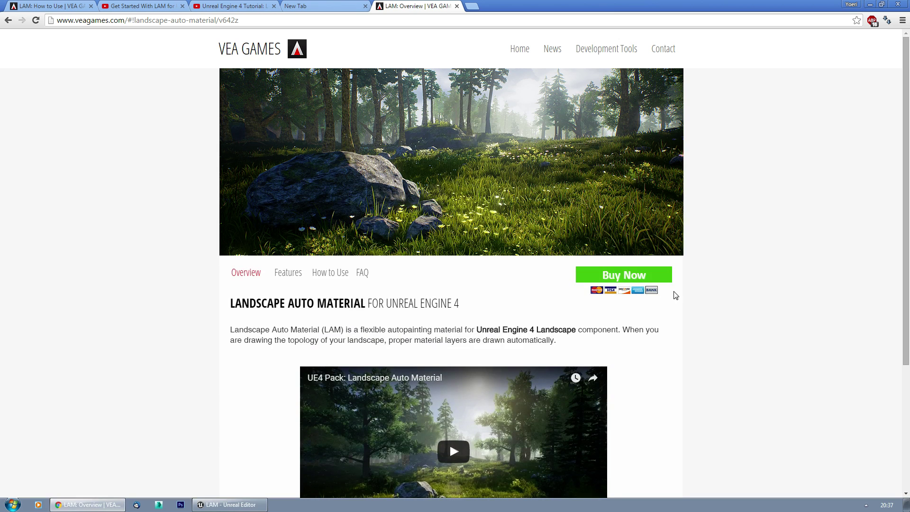
Skim the Landscape Auto Material How to Use documentation from setup through advanced parameters and switch back to Unreal Editor
left_click(34, 11)
scroll(396, 164, "down", 14)
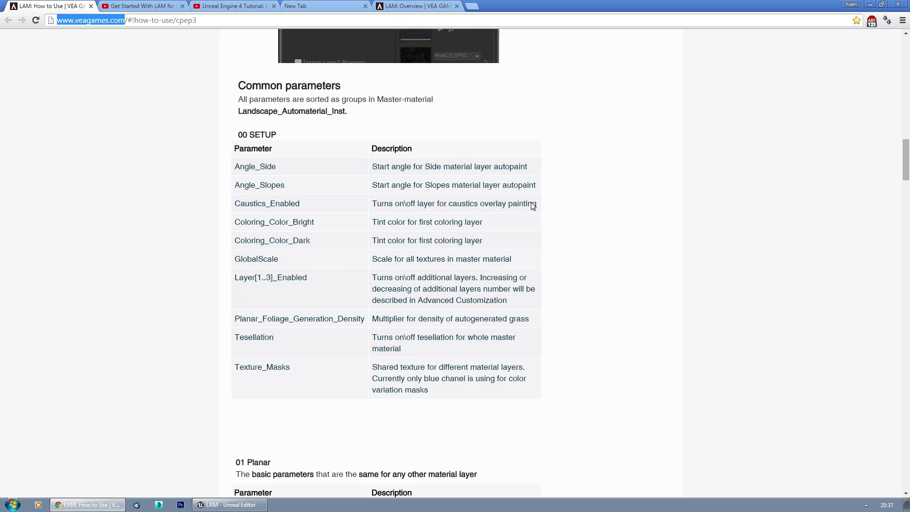
scroll(550, 291, "down", 20)
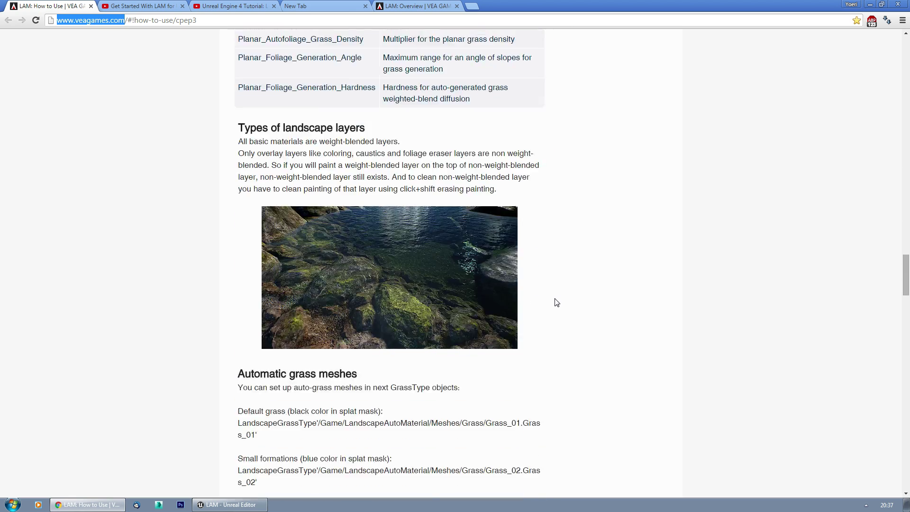
scroll(556, 304, "down", 20)
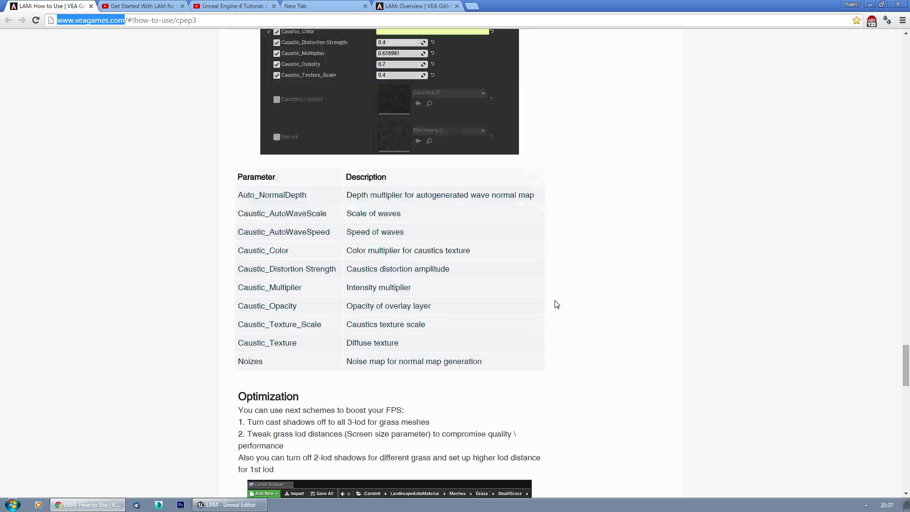
scroll(556, 304, "down", 8)
scroll(556, 304, "up", 20)
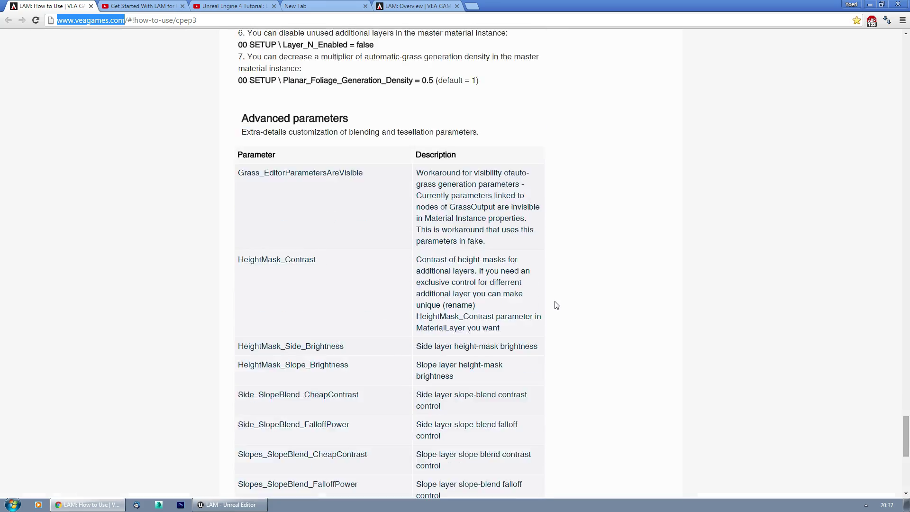
scroll(556, 304, "up", 20)
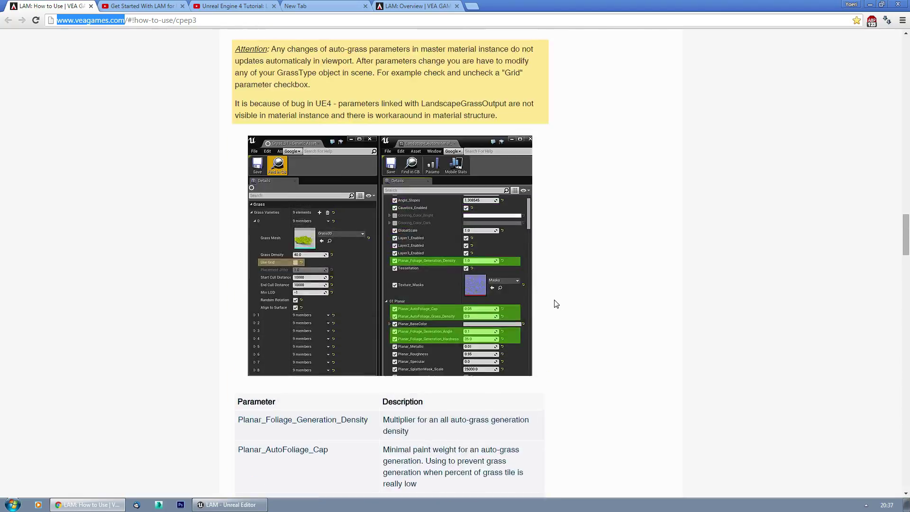
scroll(556, 303, "up", 20)
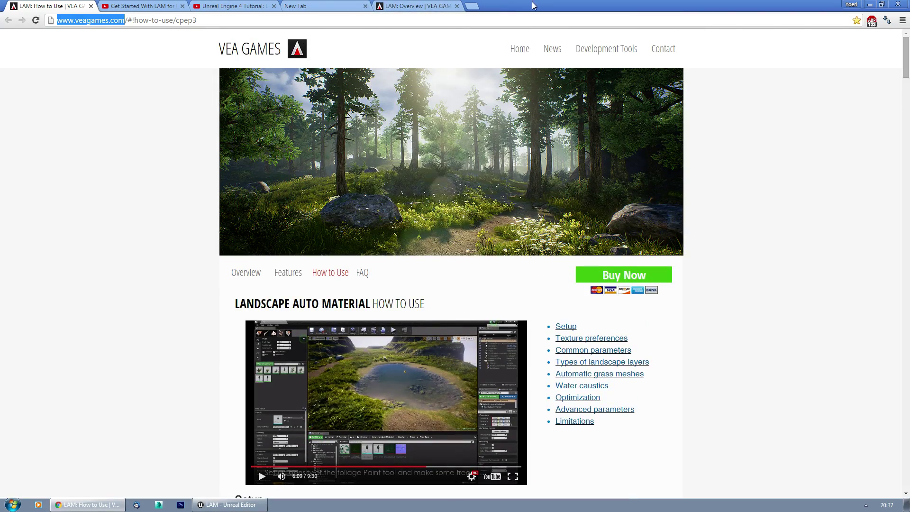
key("alt+Tab")
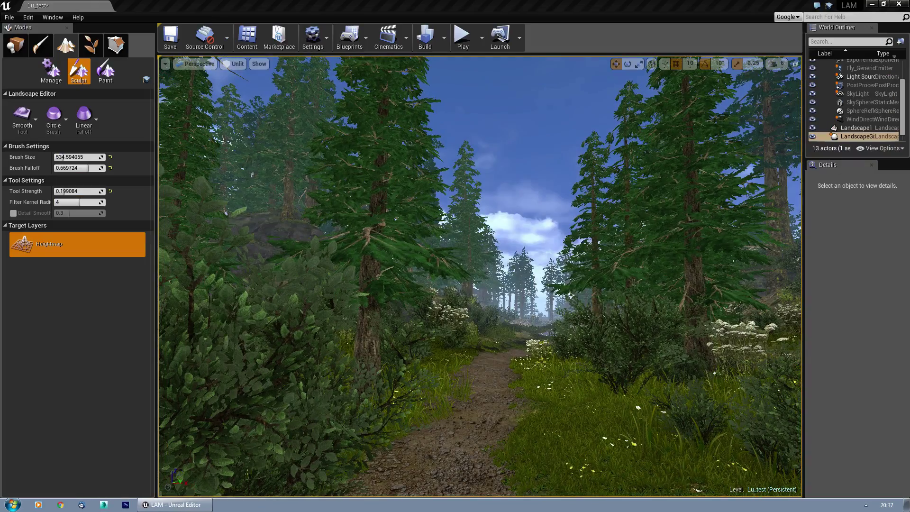
right_click_drag(469, 302, 472, 310)
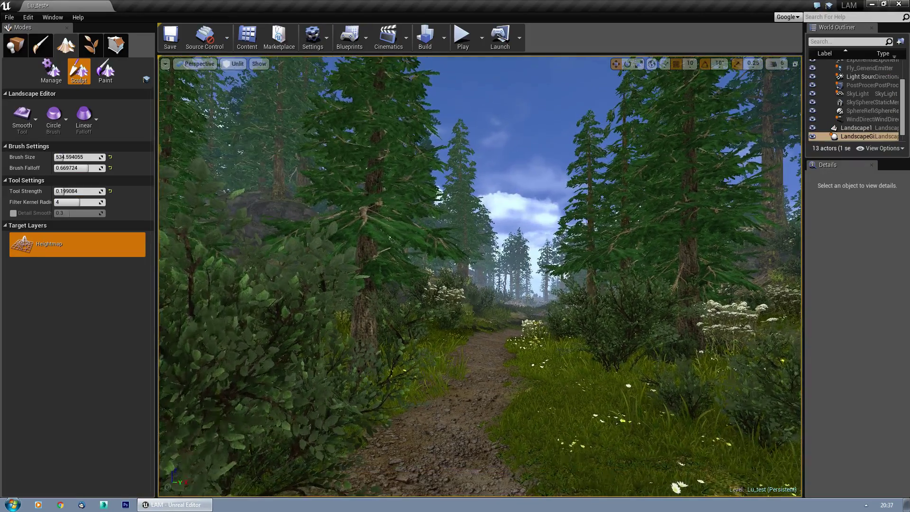